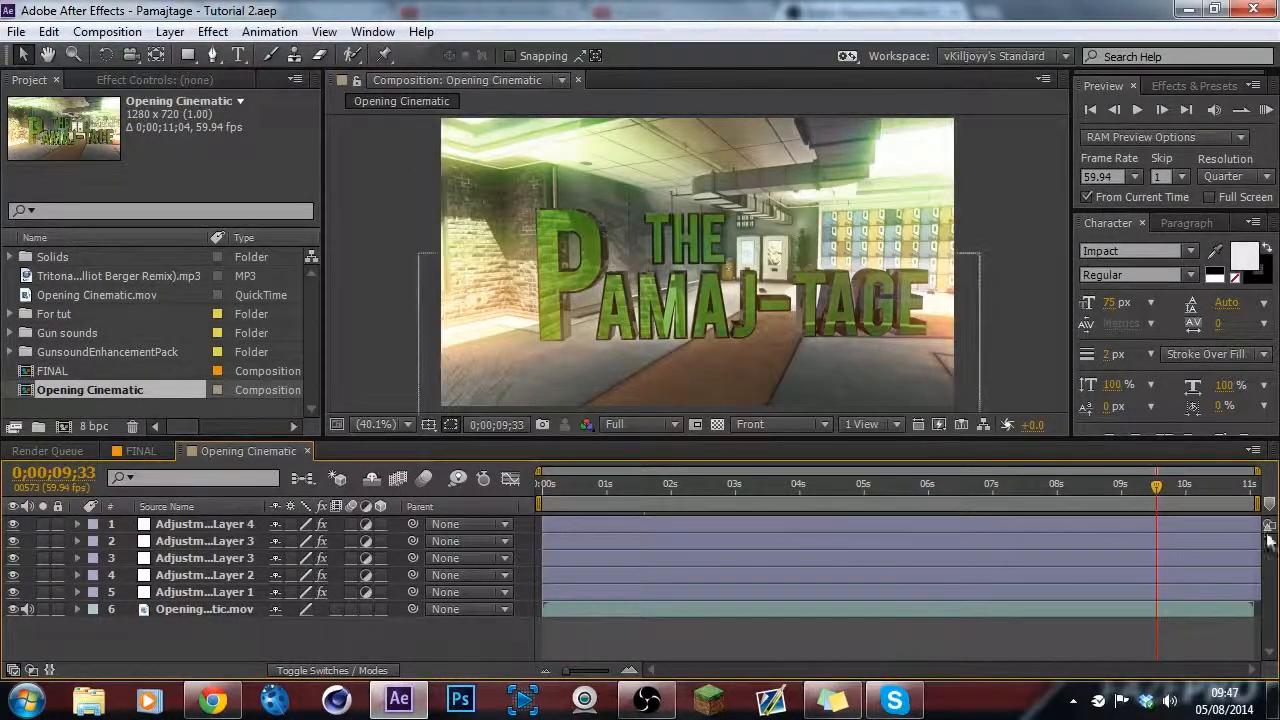
Trim the five adjustment layers in Opening Cinematic to end at 0;00;11;03 and close that composition.
left_click(1250, 487)
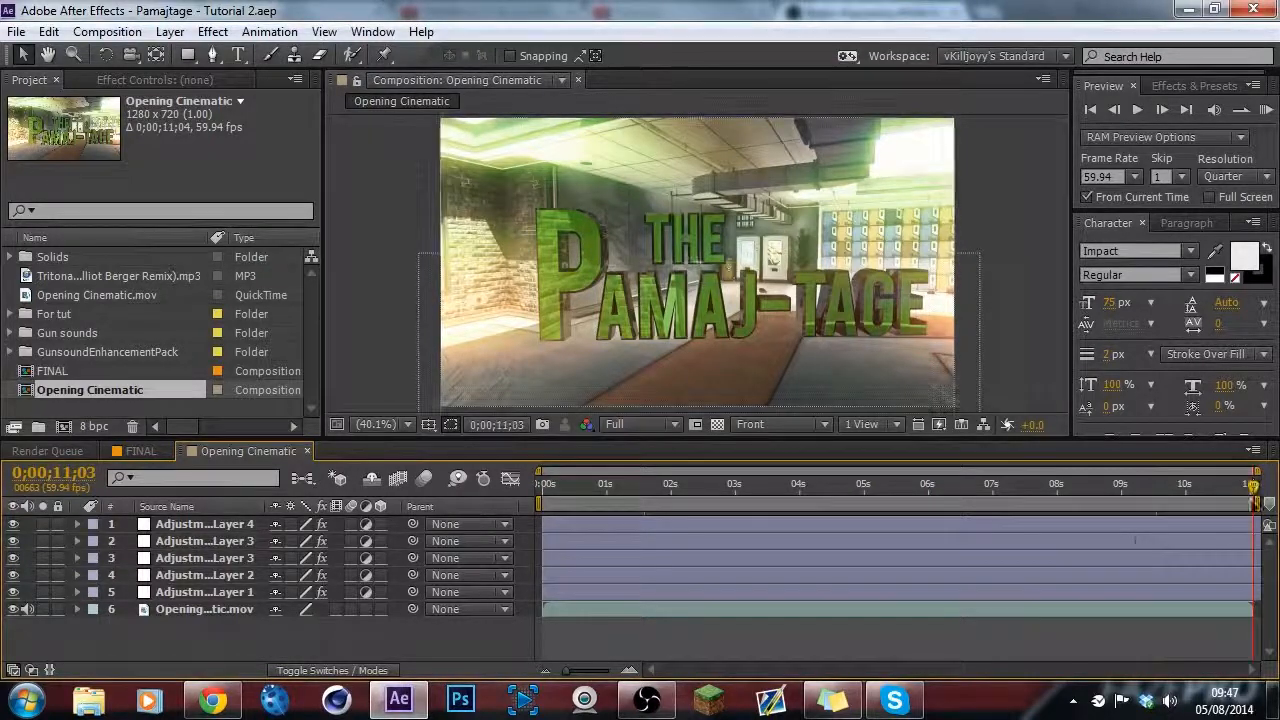
left_click(1218, 524)
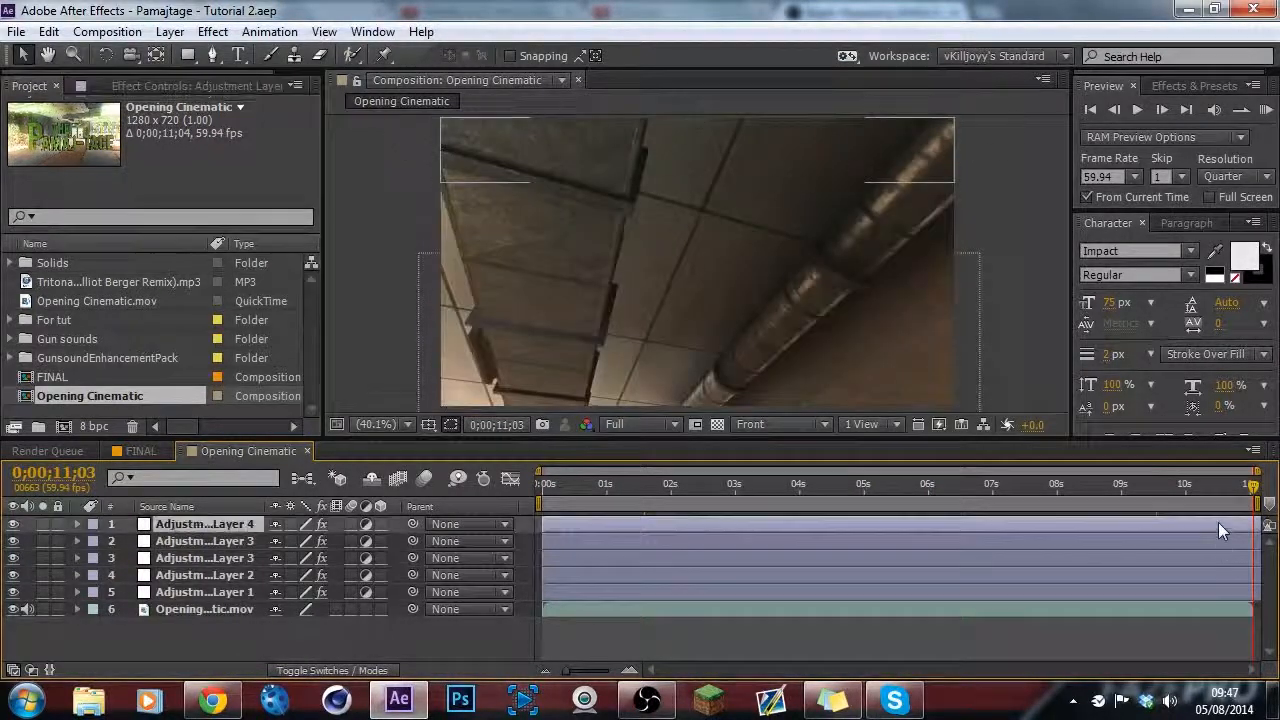
left_click(1222, 592, "shift")
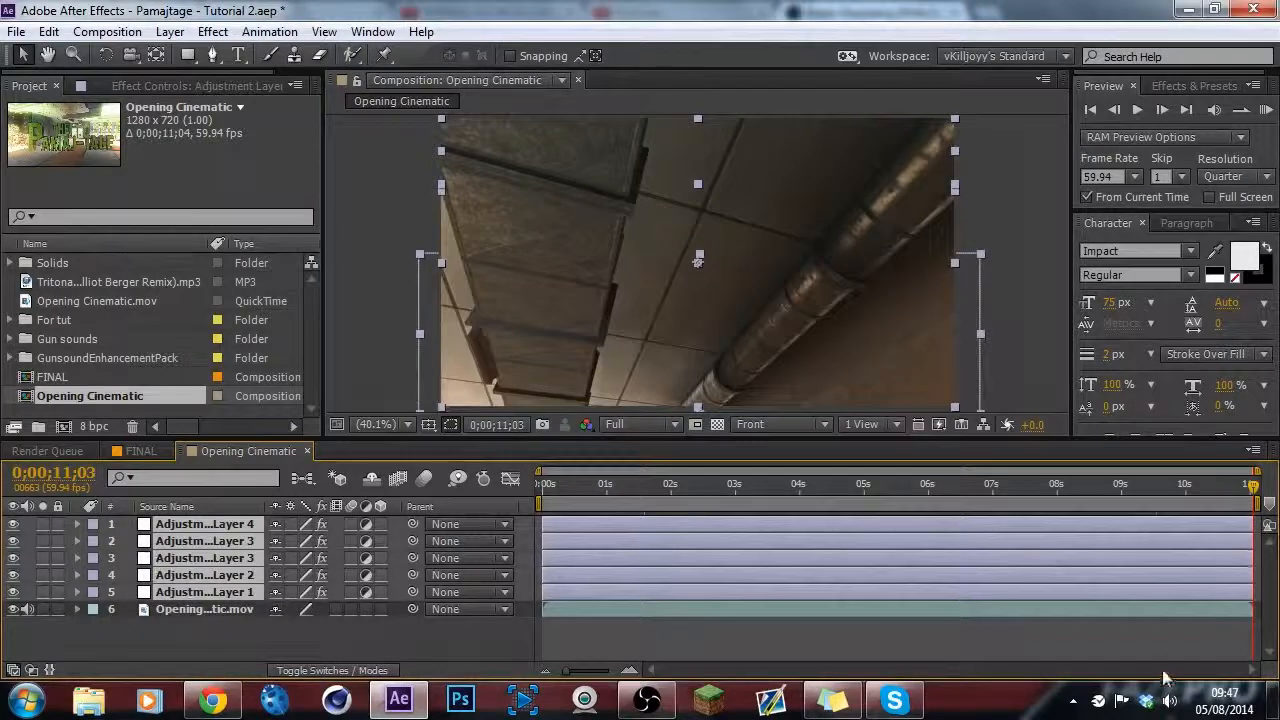
left_click(1150, 657)
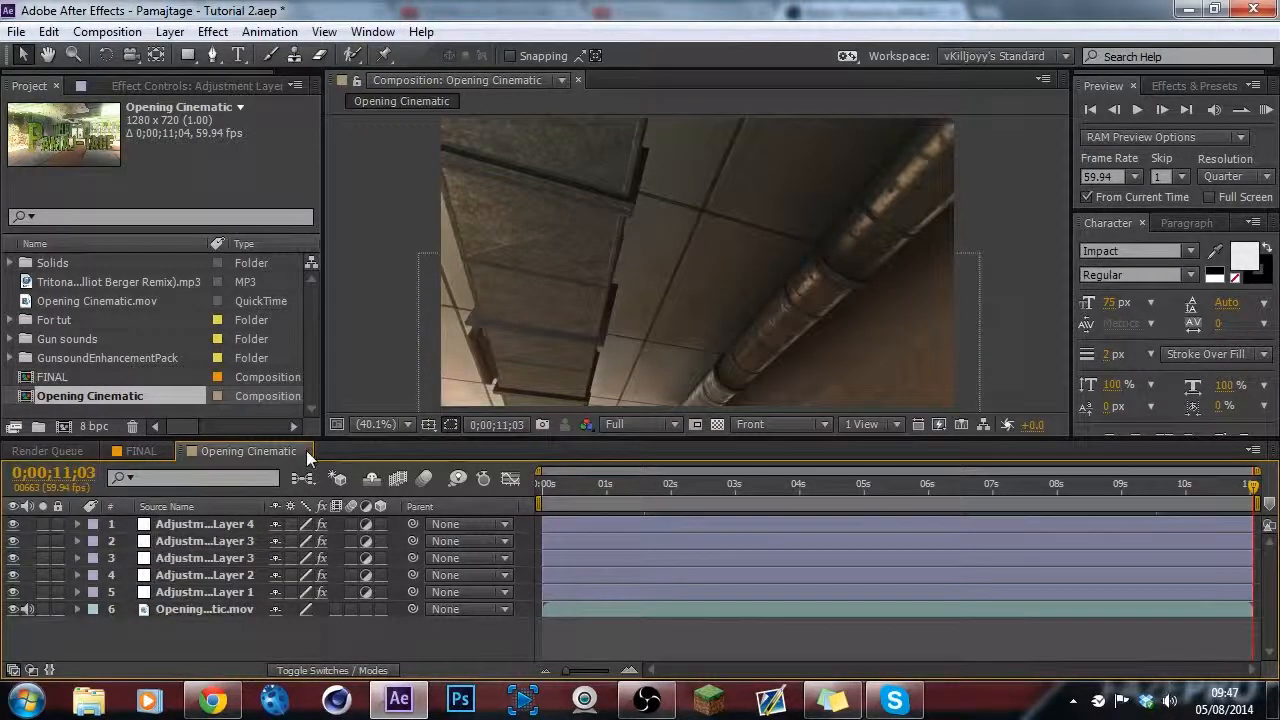
left_click(306, 451)
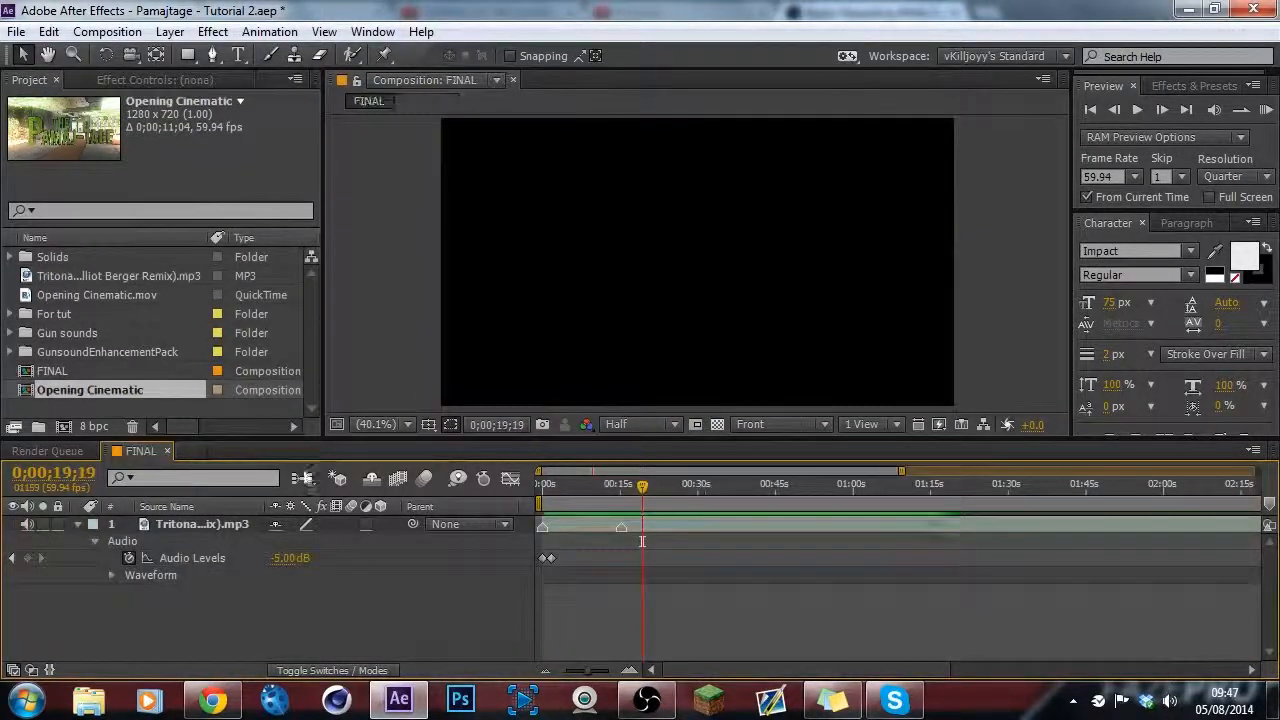
Show only the audio waveform of the music layer in the FINAL composition, with its first 30 seconds enlarged.
left_click(629, 670)
left_click_drag(757, 672, 651, 672)
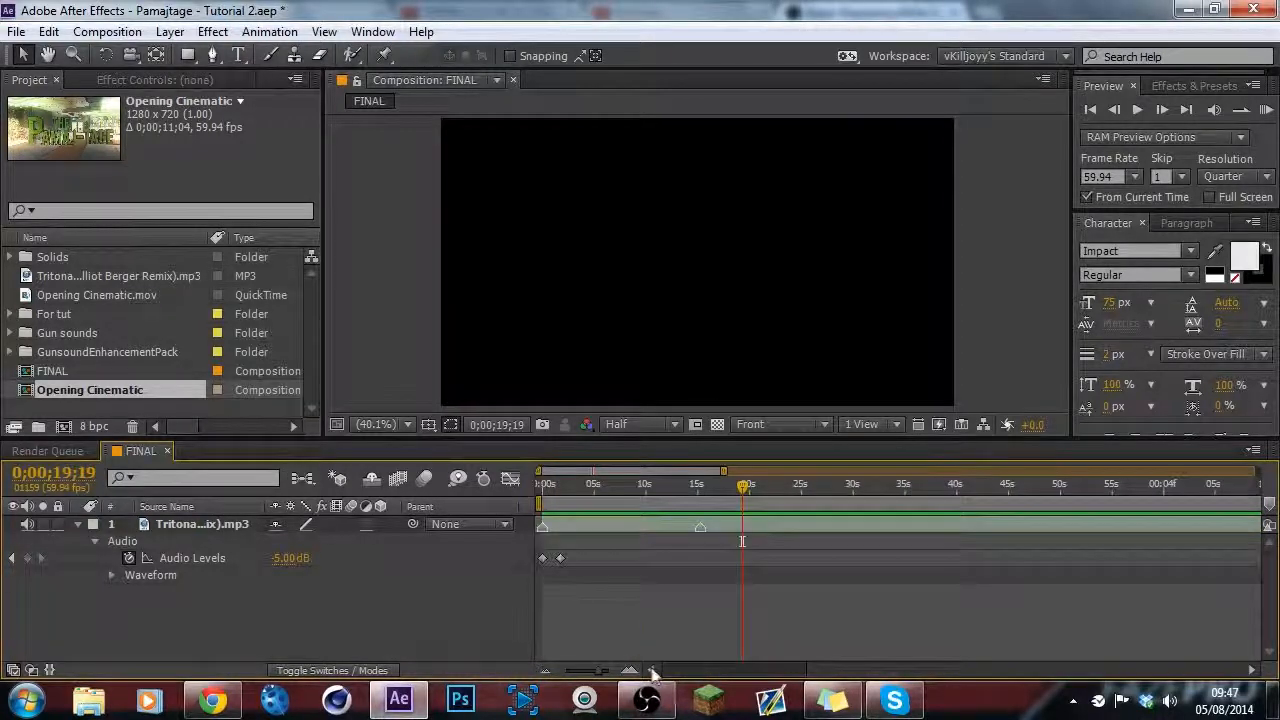
key("u")
left_click(629, 670)
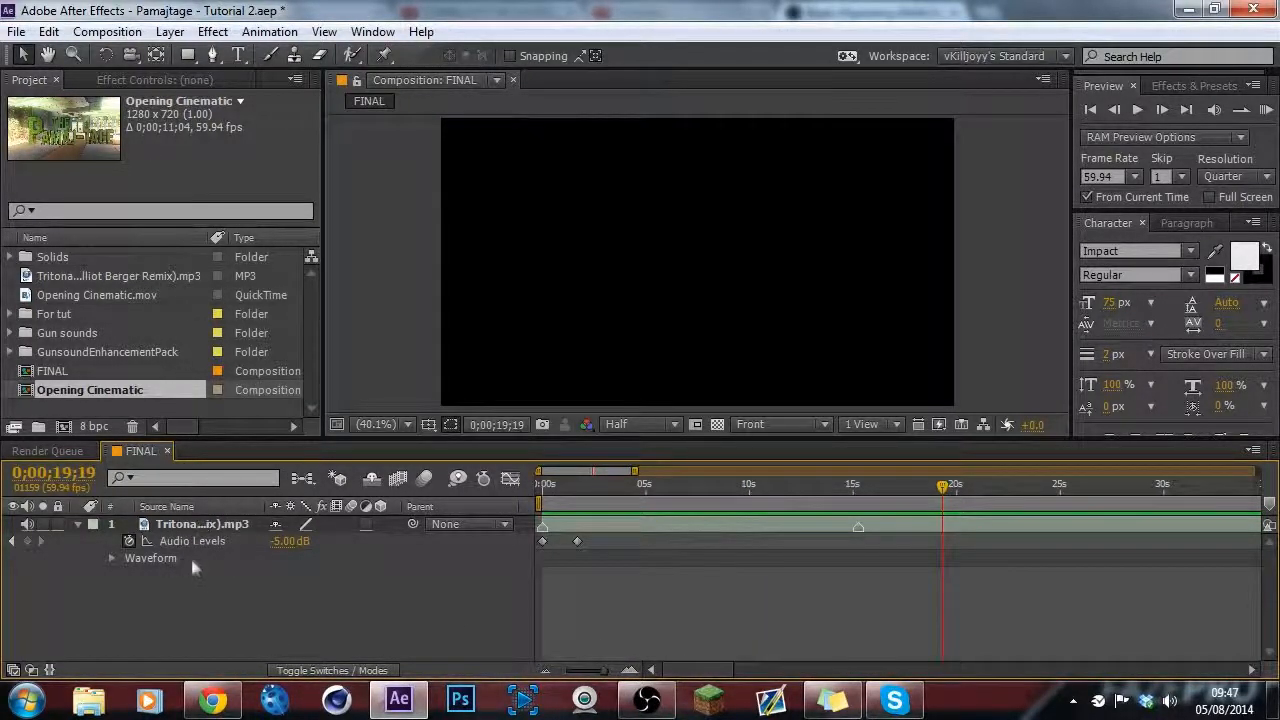
key("l")
key("l")
key("l")
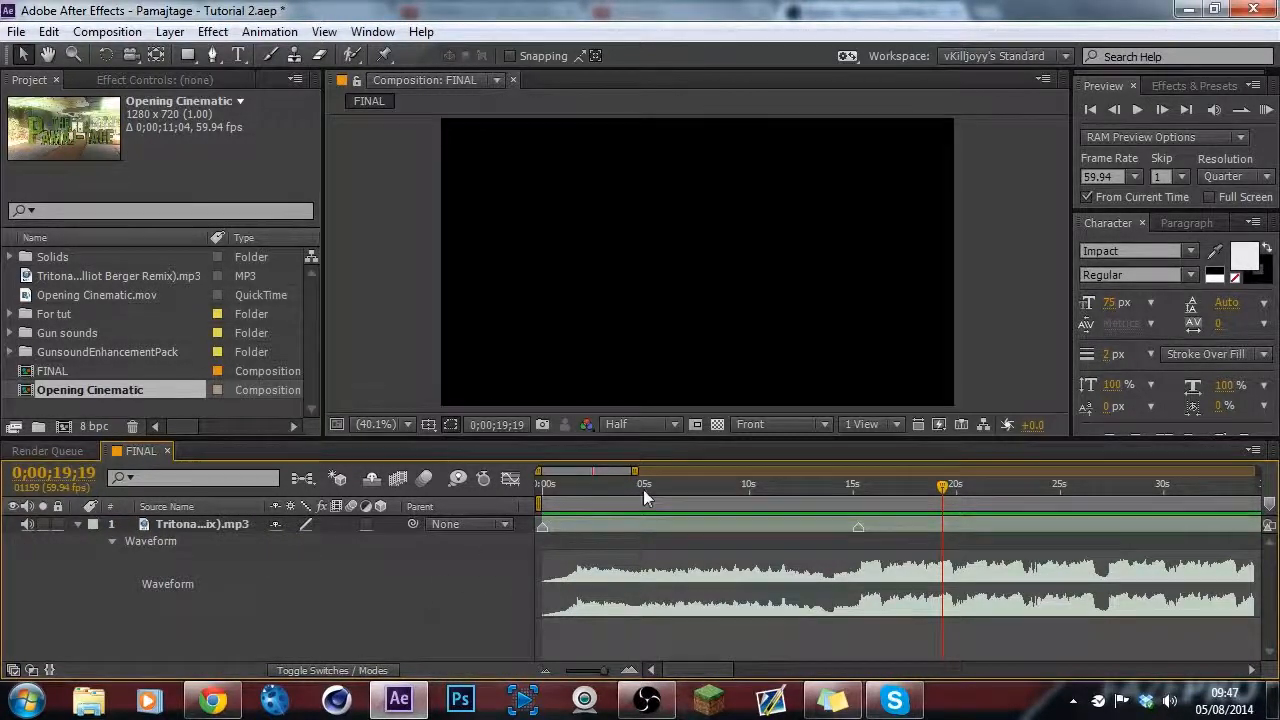
Add a marker to the music layer at 0;00;01;42 and return the playhead to the start.
left_click(577, 492)
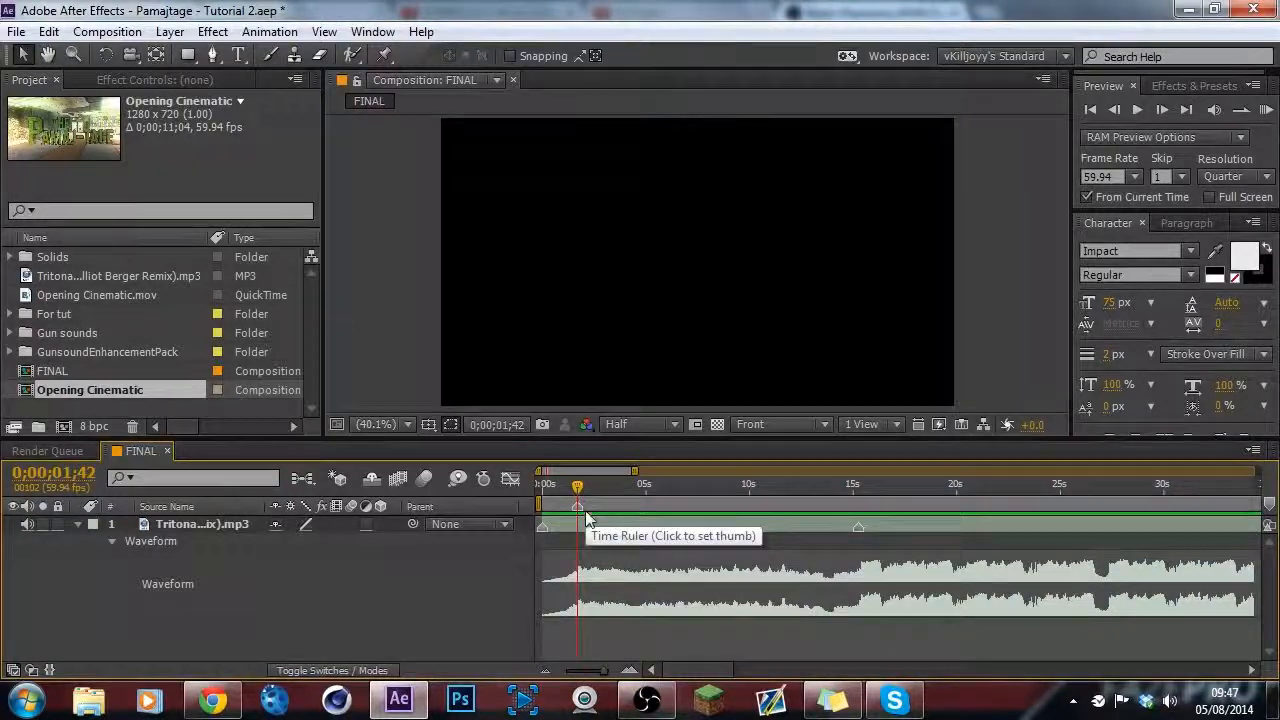
left_click(592, 528)
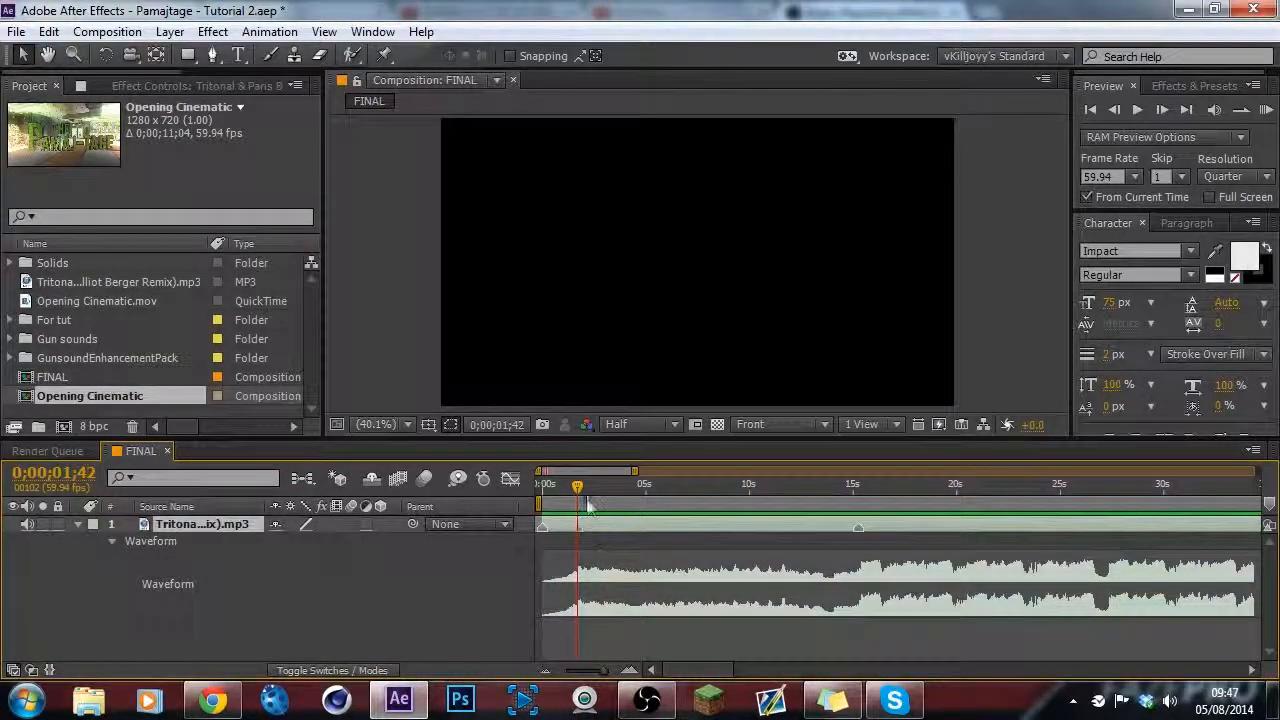
mouse_move(580, 497)
left_mouse_down()
mouse_move(568, 497)
mouse_move(597, 502)
left_mouse_up()
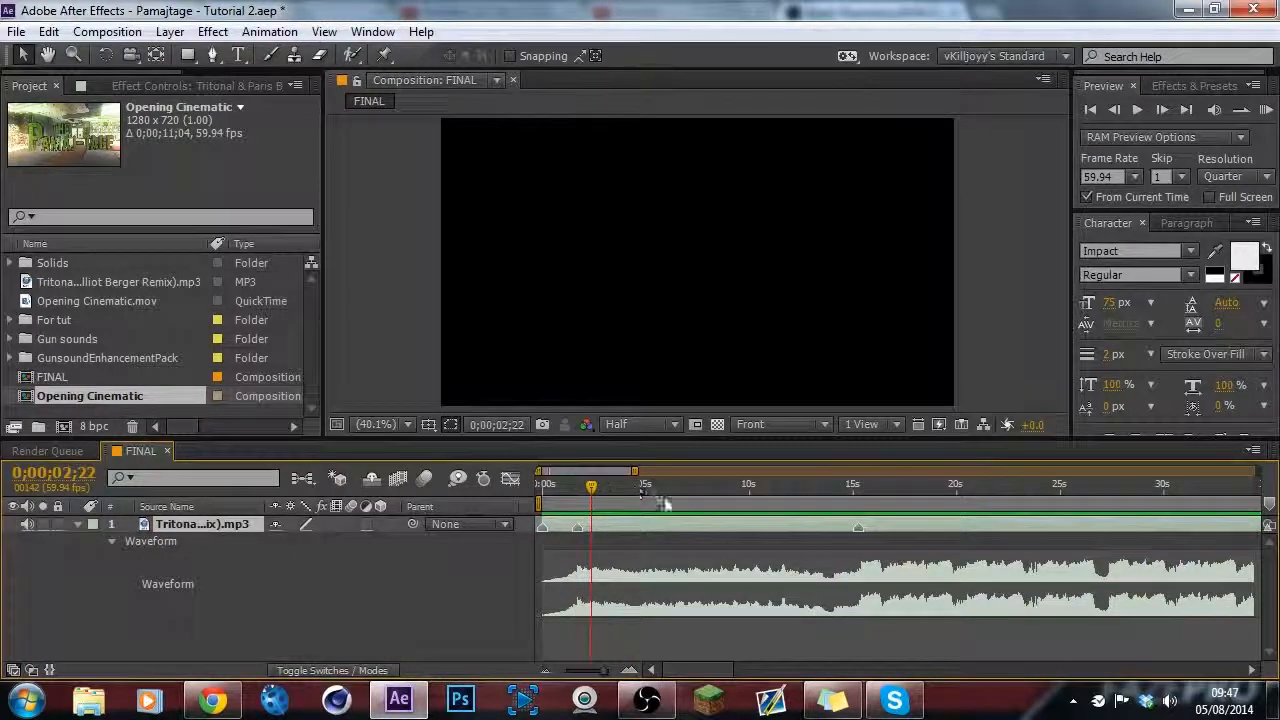
left_click_drag(592, 490, 542, 500)
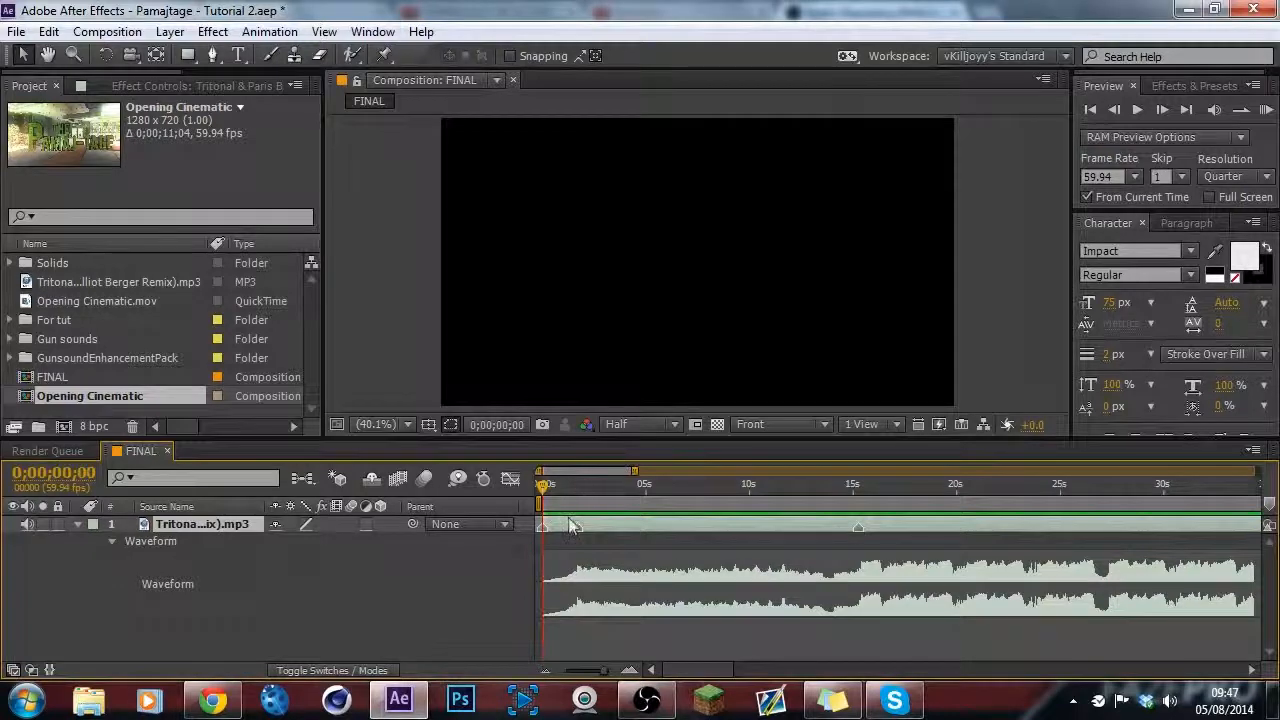
right_click(576, 527)
left_click(560, 562)
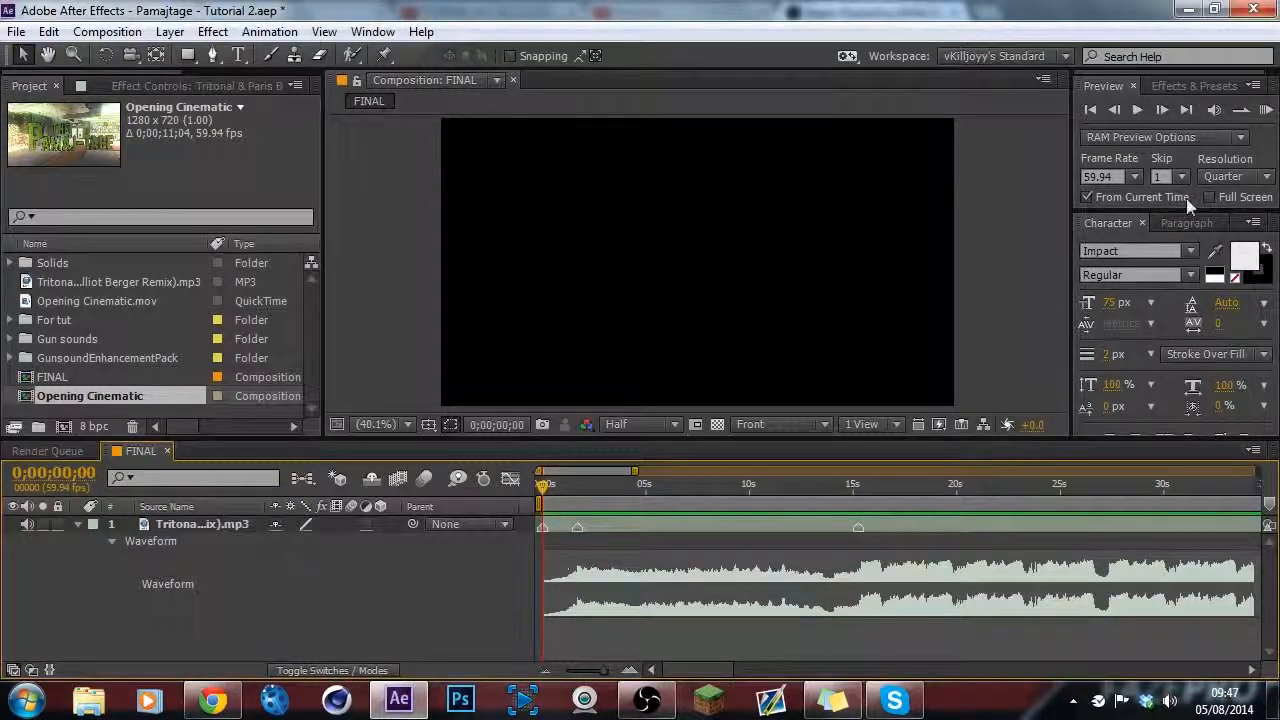
Preview the music from the start, dropping two composition markers on beats, and shift the last music-layer marker to 0;00;15;21.
left_click(1264, 111)
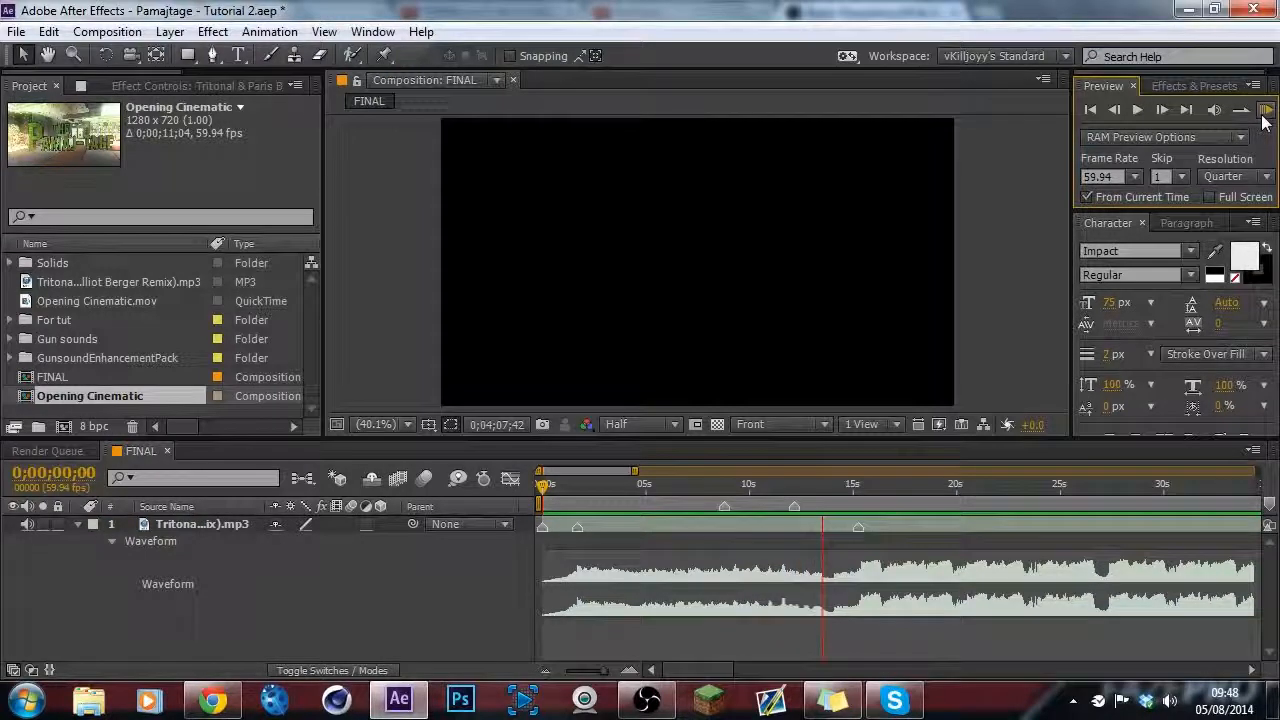
left_click(838, 540)
left_click(860, 486)
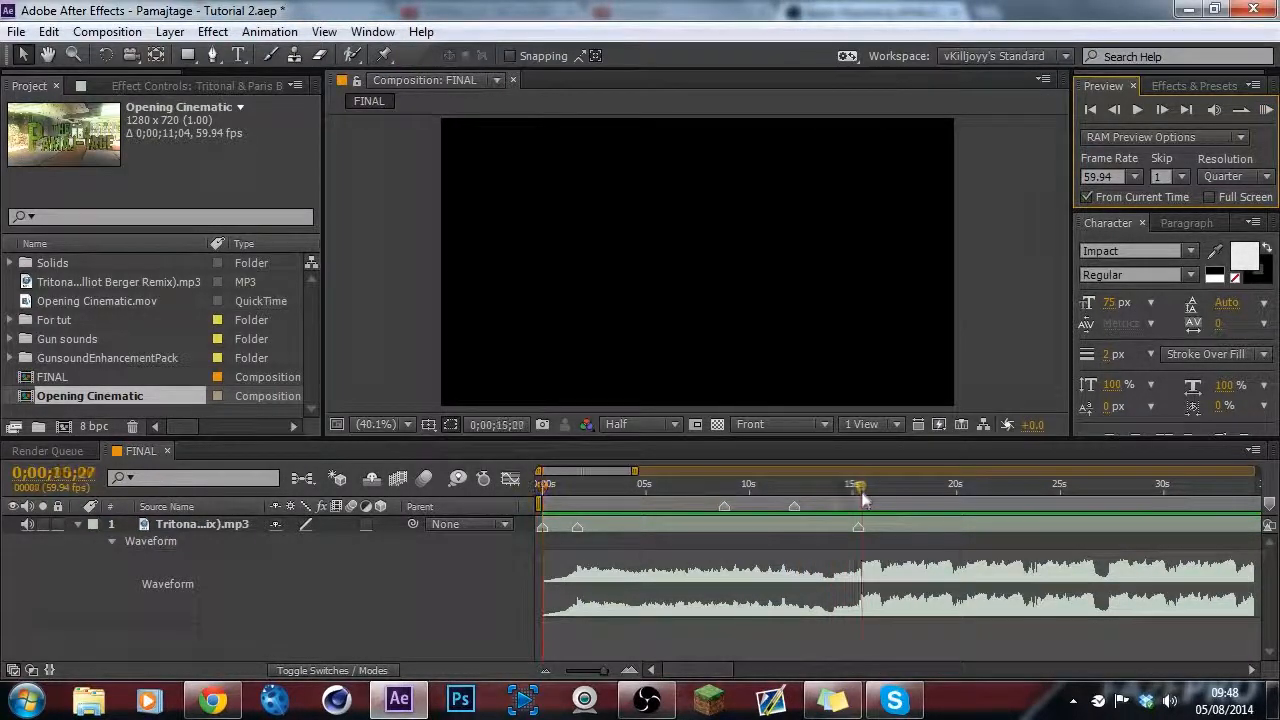
left_click(860, 490)
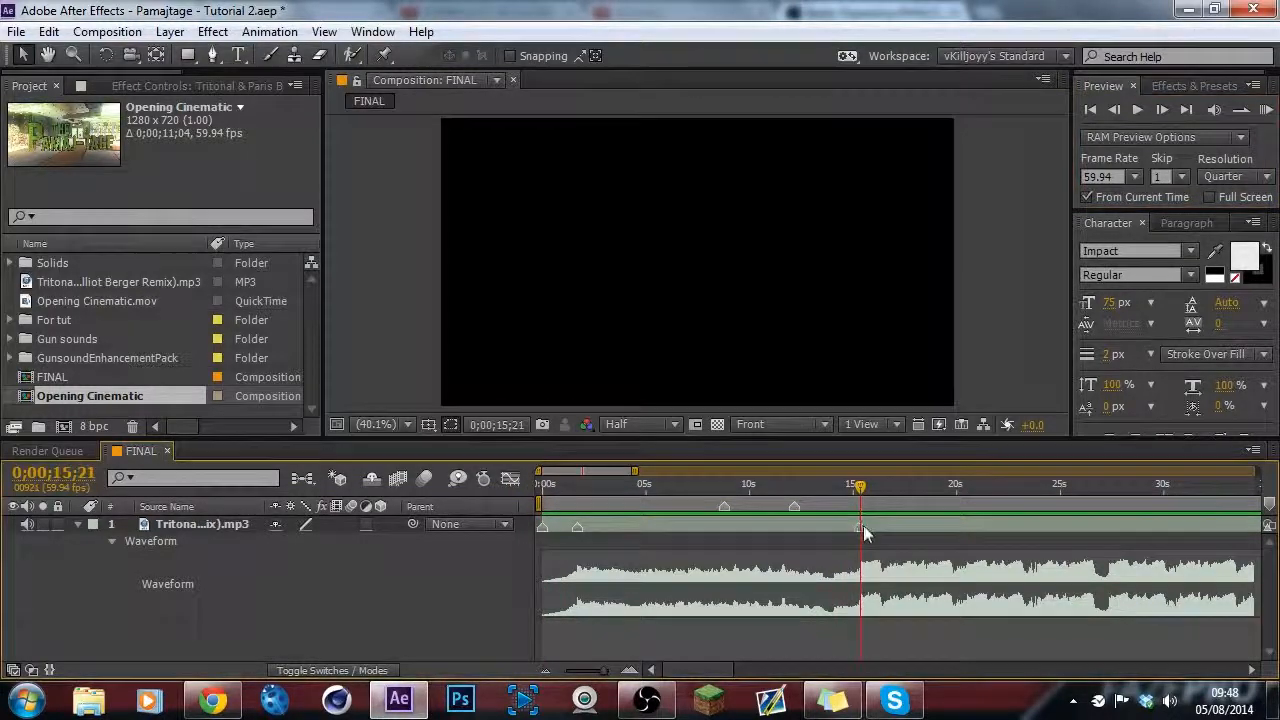
Replace the second composition marker with a marker on the music layer at 0;00;11;47.
left_click(782, 490)
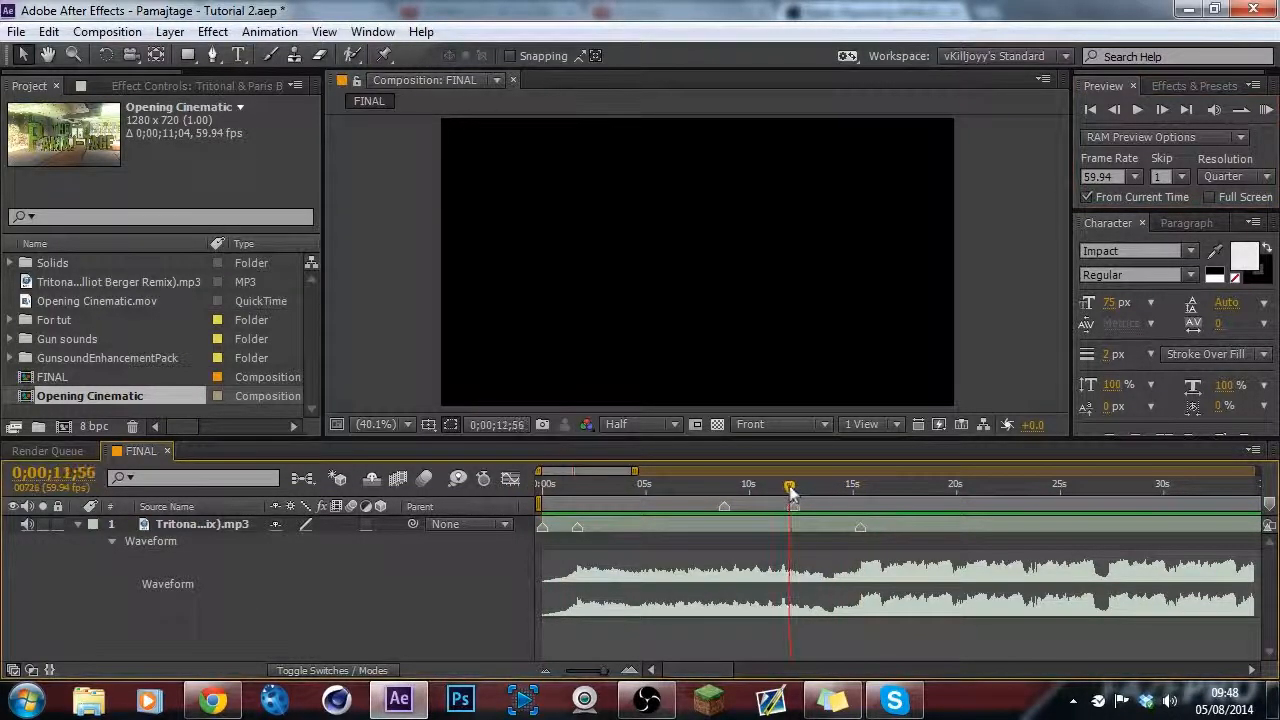
left_click_drag(782, 493, 787, 508)
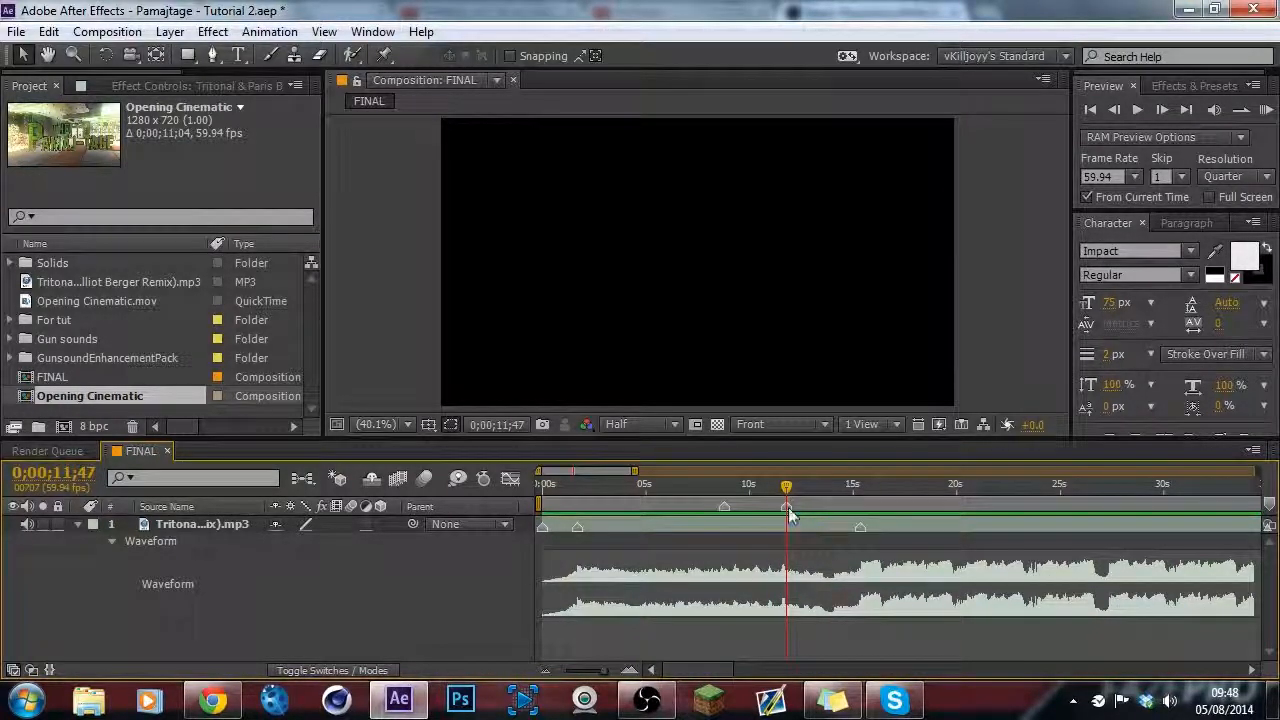
right_click(789, 510)
left_click(855, 592)
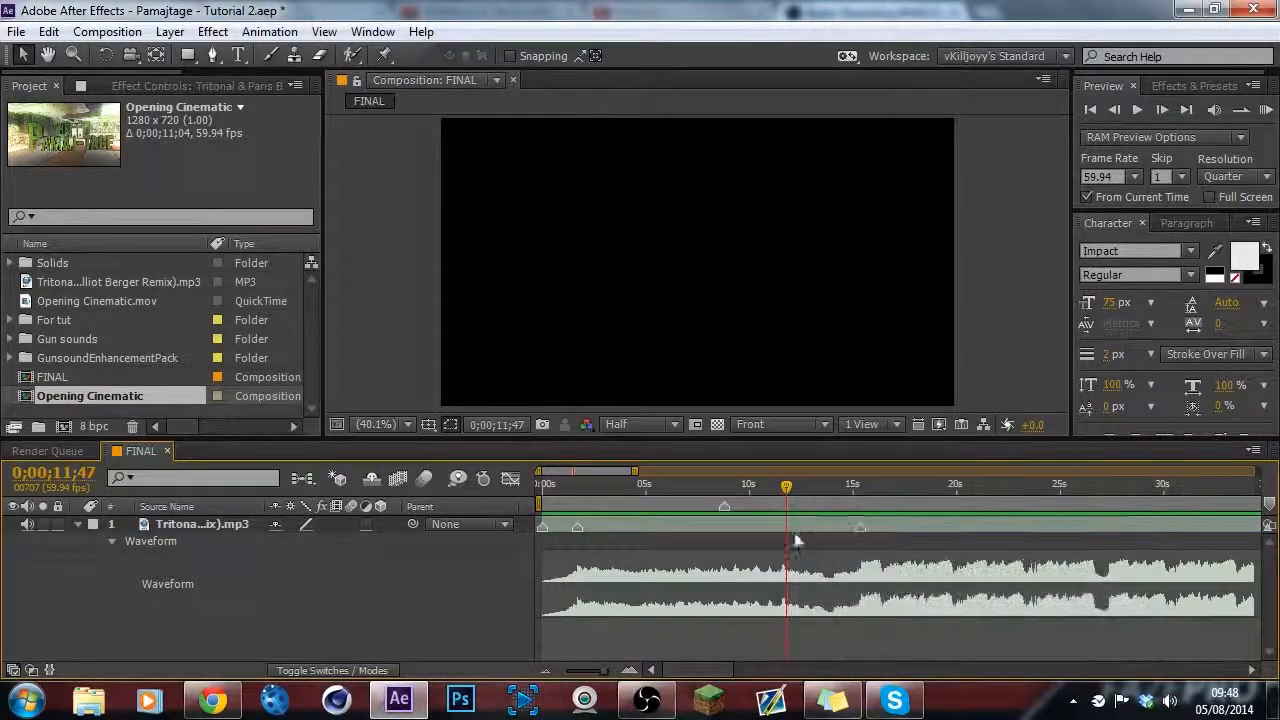
left_click(794, 528)
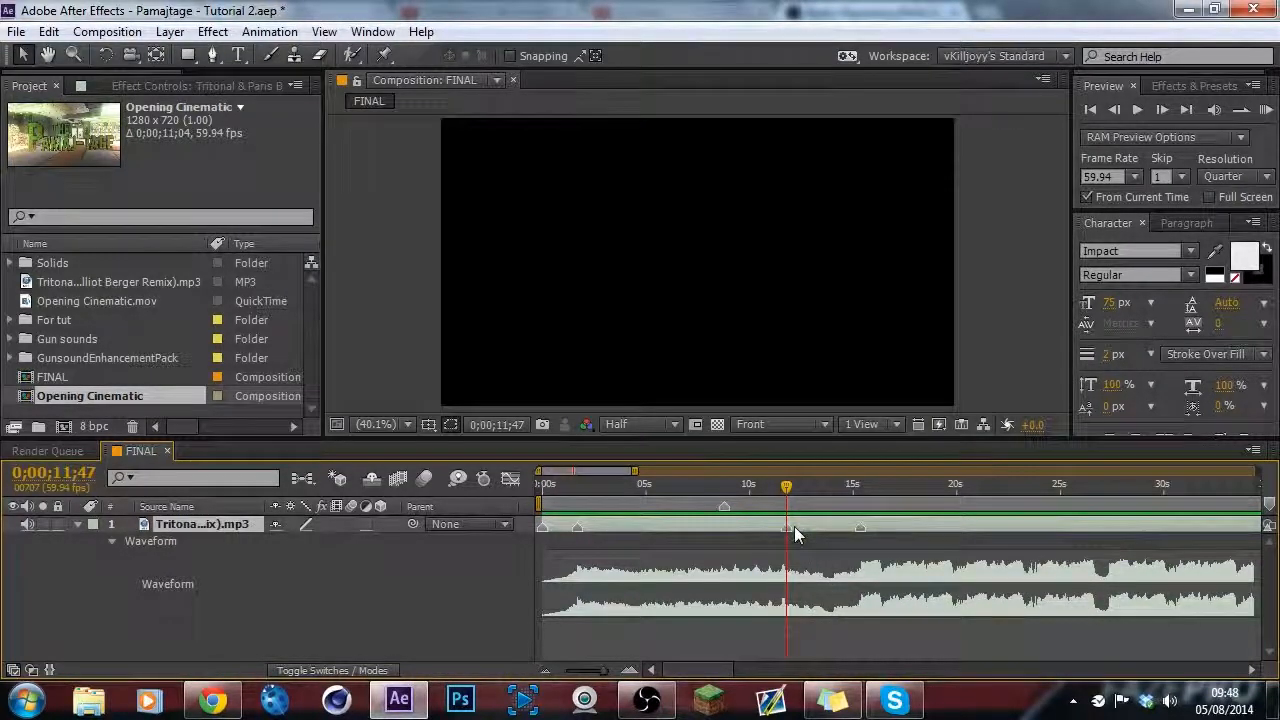
Replace the remaining composition marker with a marker on the music layer at 0;00;08;33.
left_click_drag(710, 491, 718, 495)
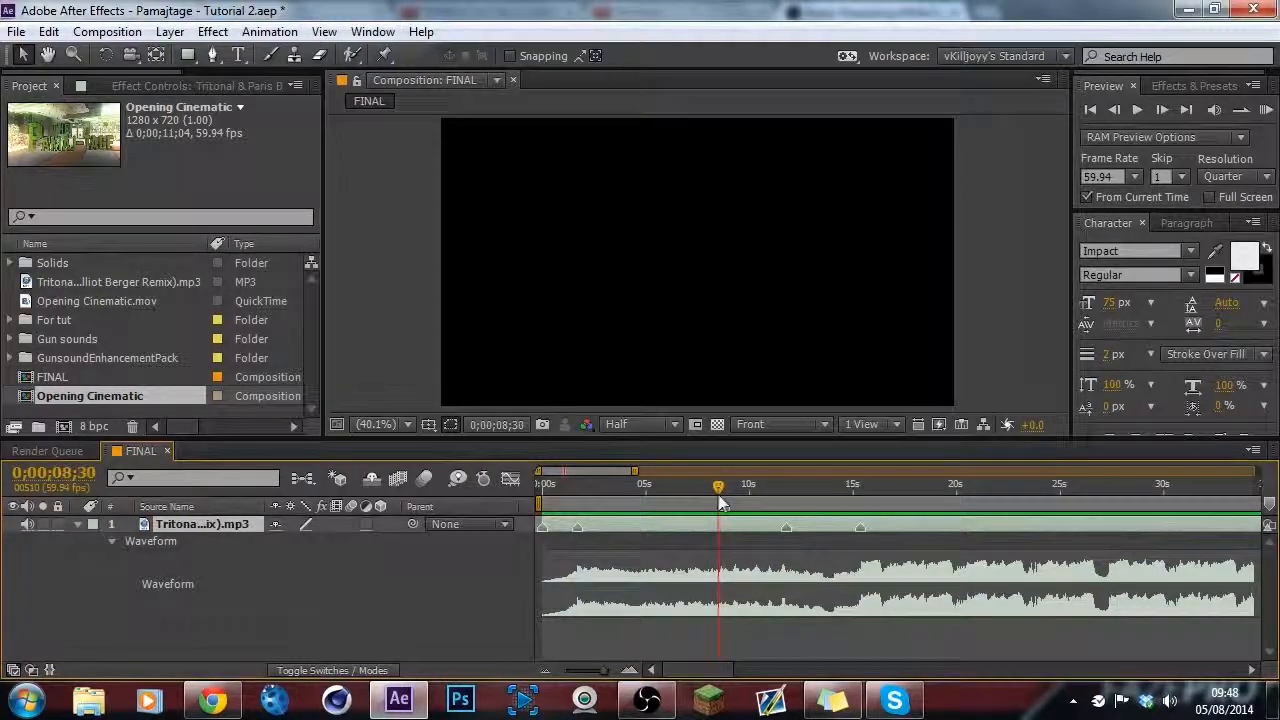
right_click(727, 513)
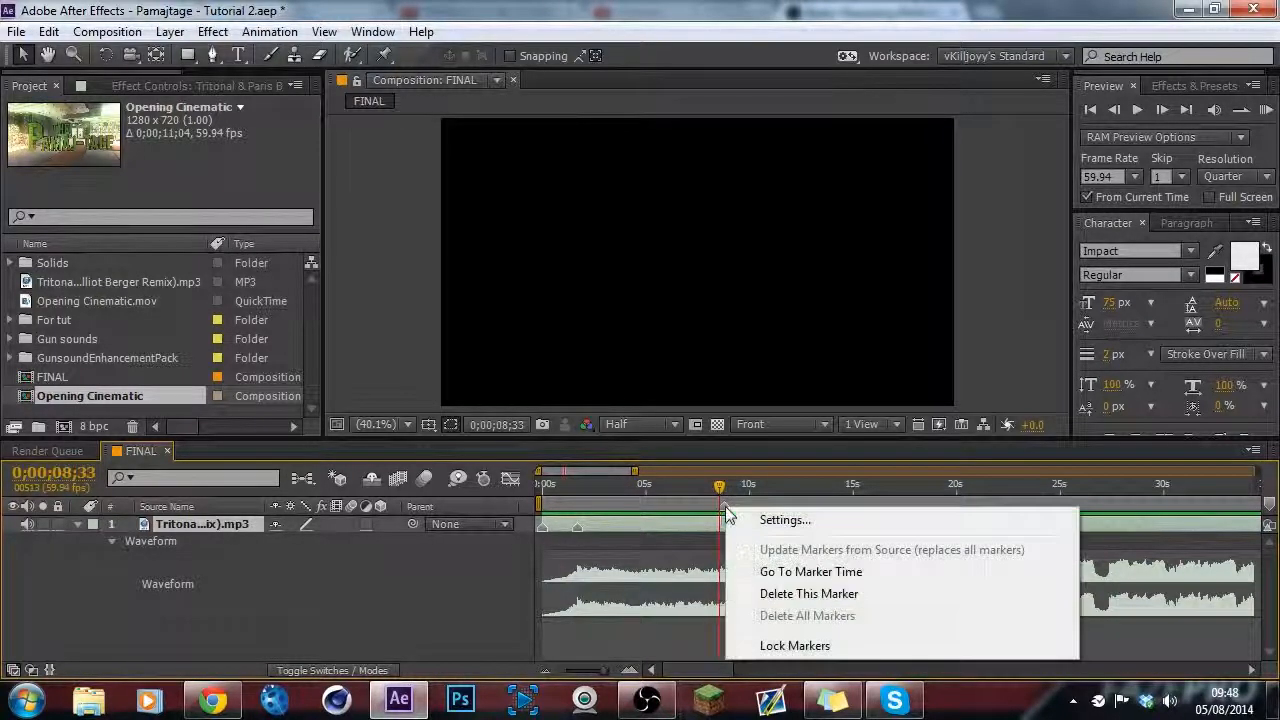
left_click(770, 591)
key("KP_Multiply")
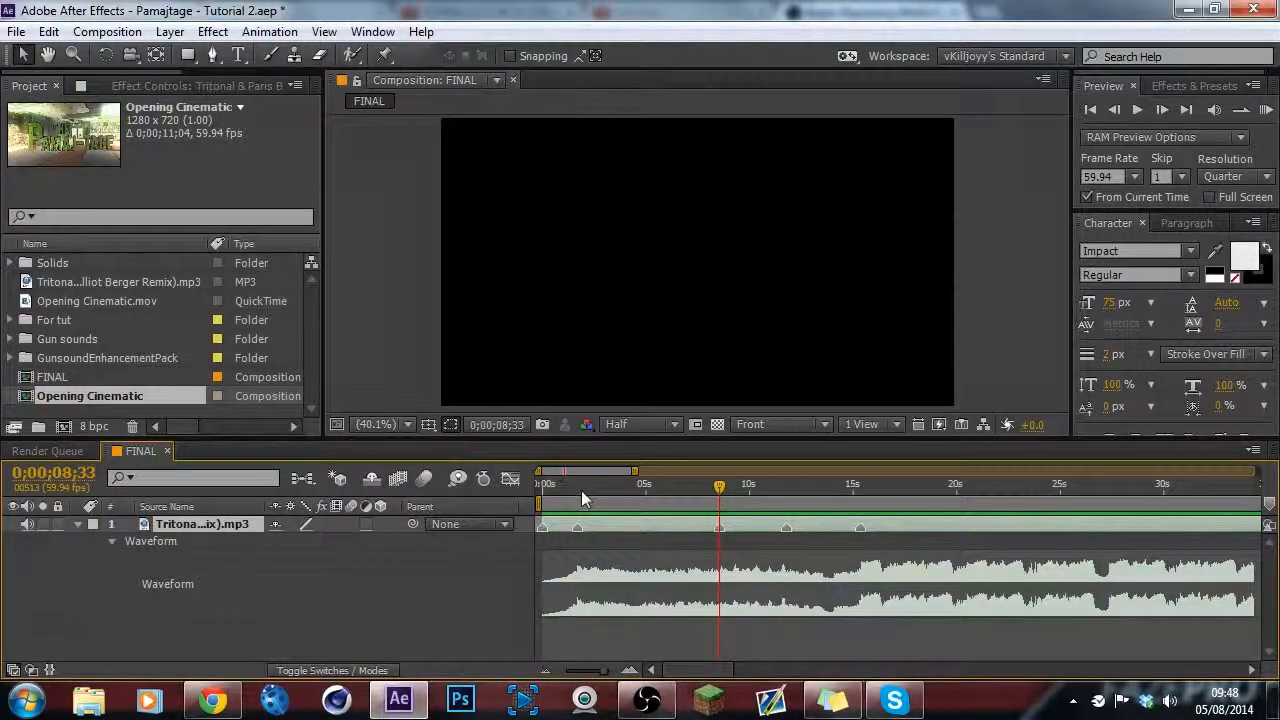
Place the Opening Cinematic composition above the collapsed music layer in FINAL, with the playhead at 0;00;01;42.
mouse_move(585, 498)
left_mouse_down()
mouse_move(872, 485)
mouse_move(562, 490)
mouse_move(927, 488)
mouse_move(553, 492)
mouse_move(578, 487)
left_mouse_up()
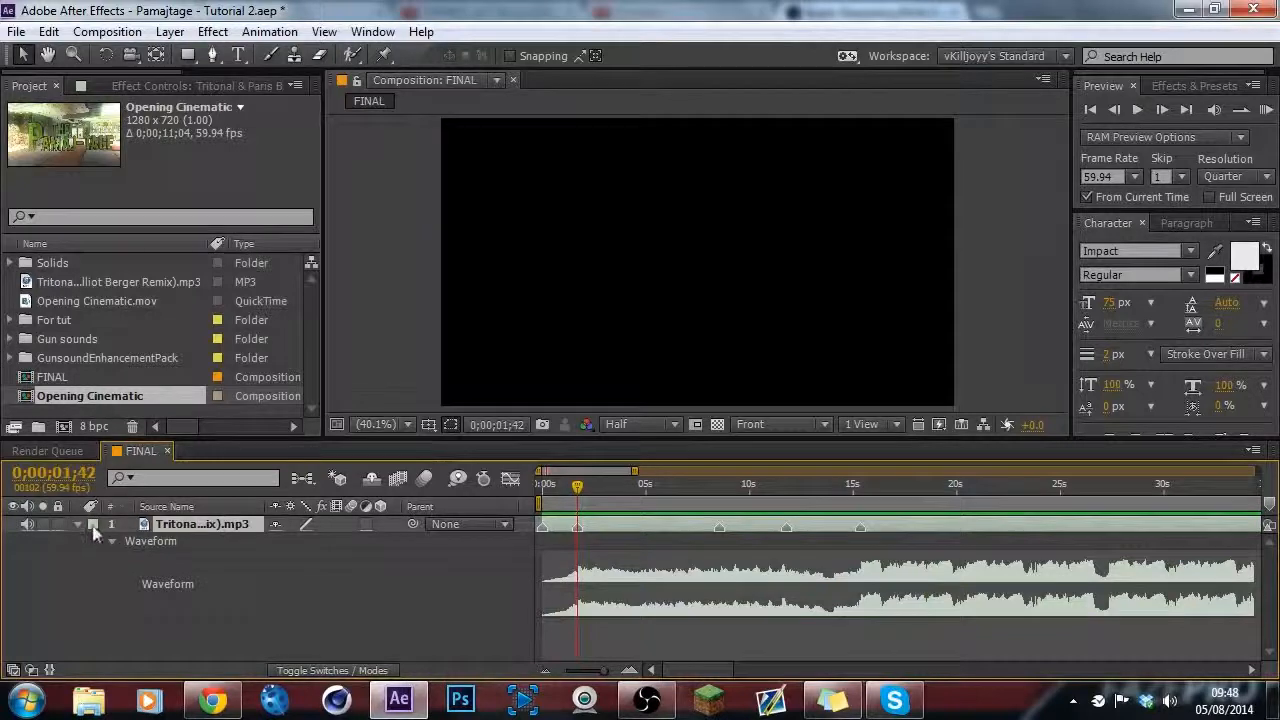
left_click(77, 524)
left_click_drag(75, 396, 97, 527)
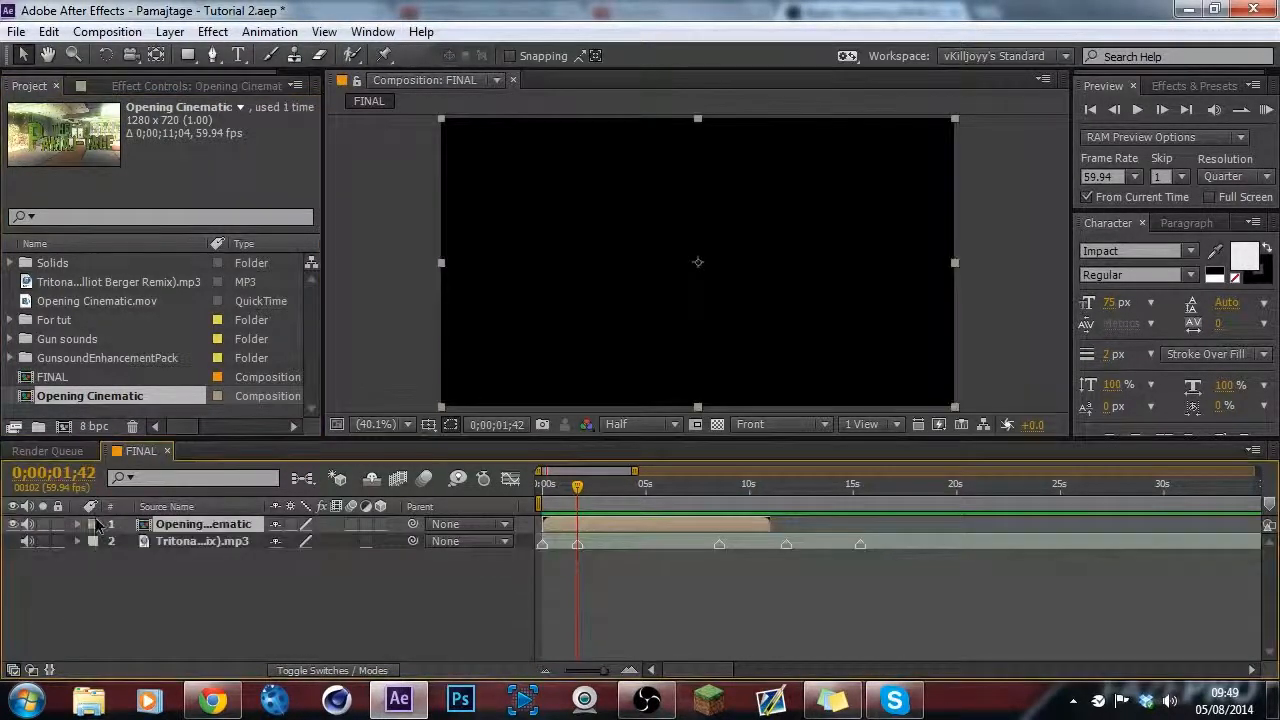
Check the Opening Cinematic layer's audio properties, collapse them and mute the layer's audio.
key("l")
key("l")
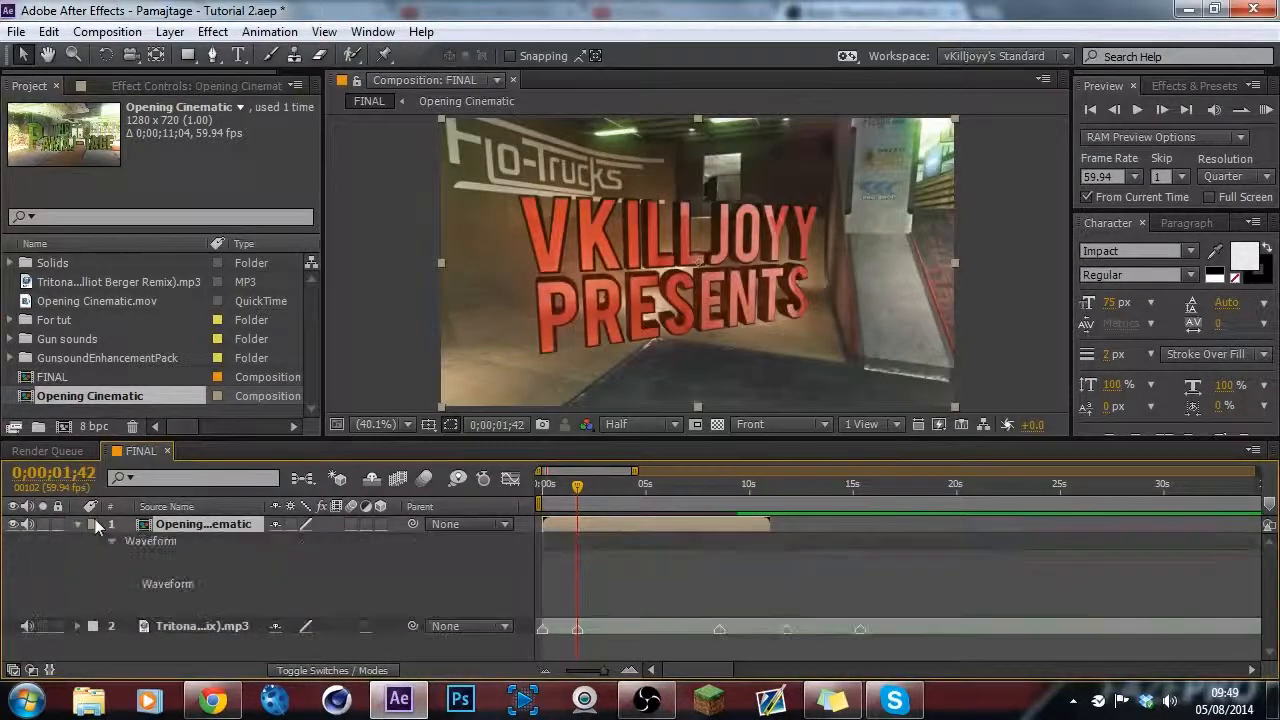
key("l")
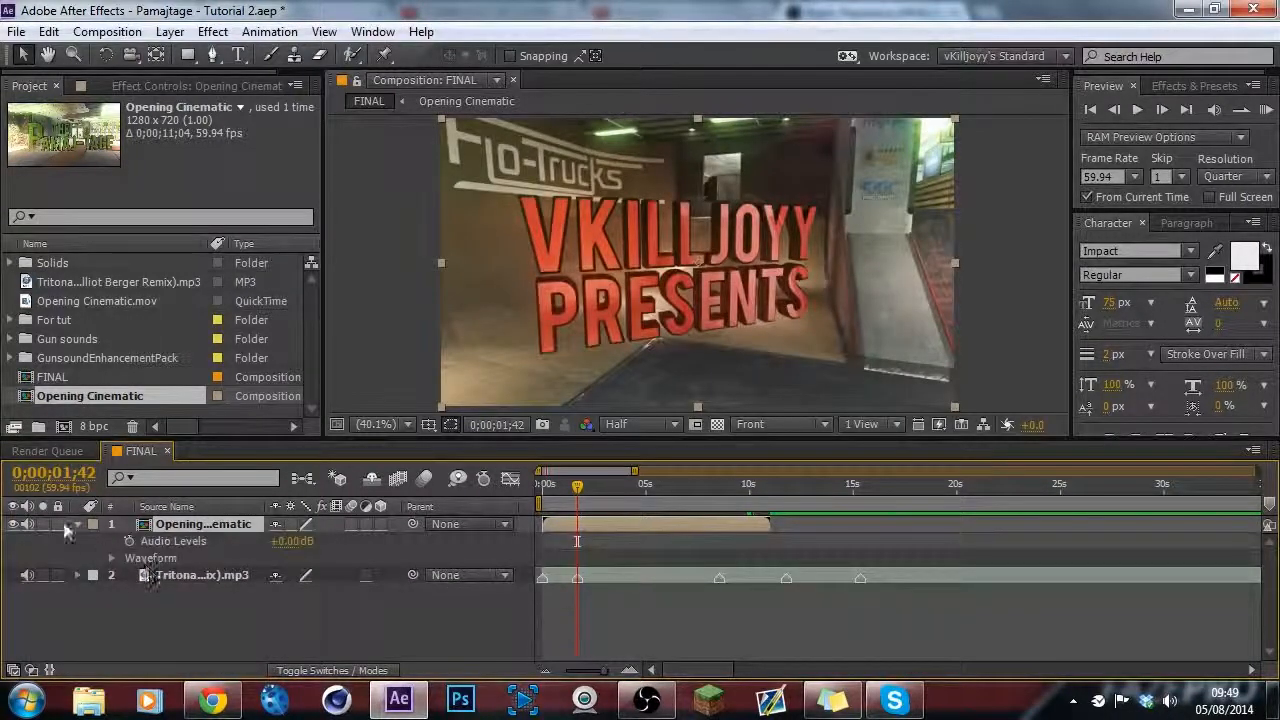
key("l")
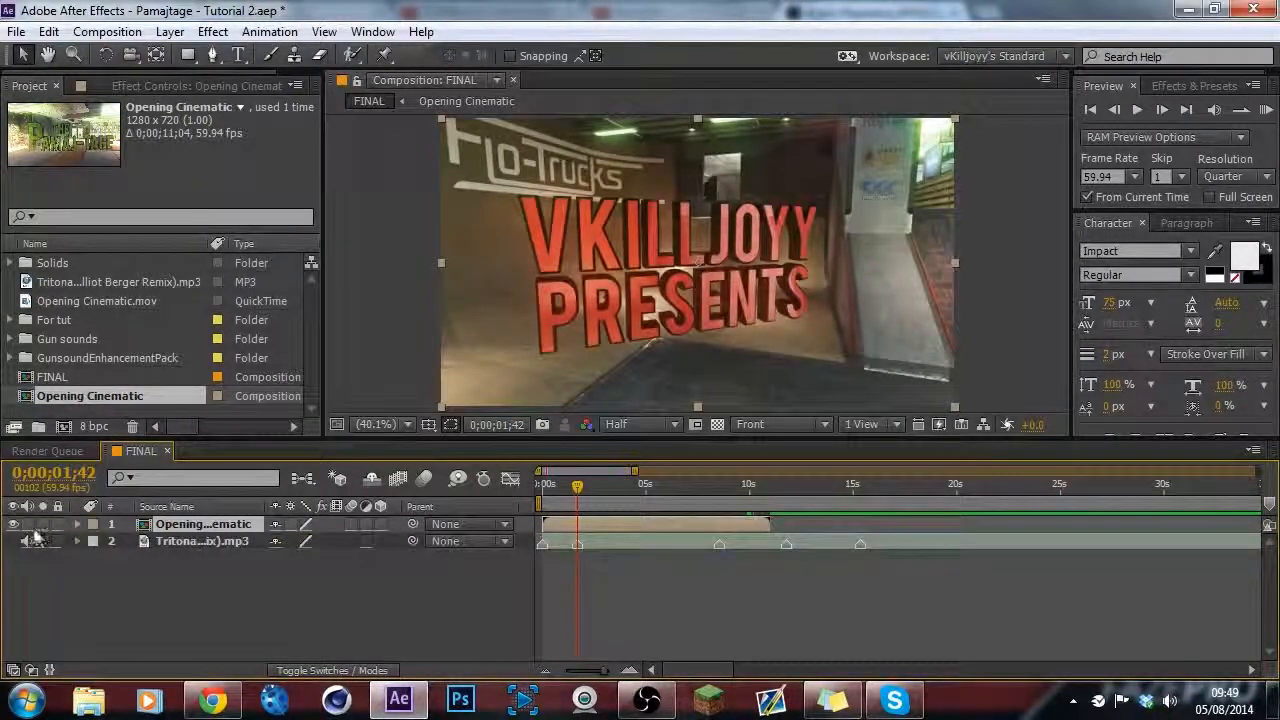
Reveal the music layer's waveform again and move the playhead to 0;00;10;31.
left_click(176, 540)
key("l")
key("l")
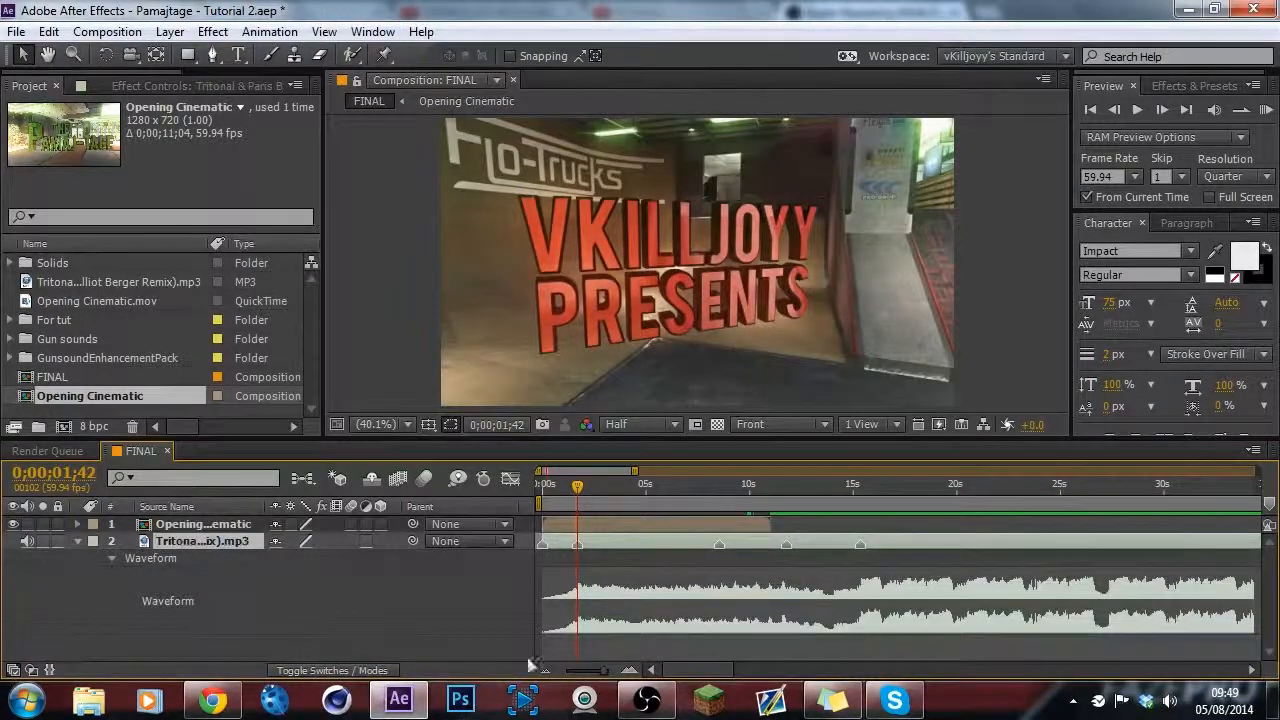
left_click_drag(787, 545, 783, 545)
mouse_move(770, 490)
left_mouse_down()
mouse_move(800, 490)
mouse_move(759, 486)
left_mouse_up()
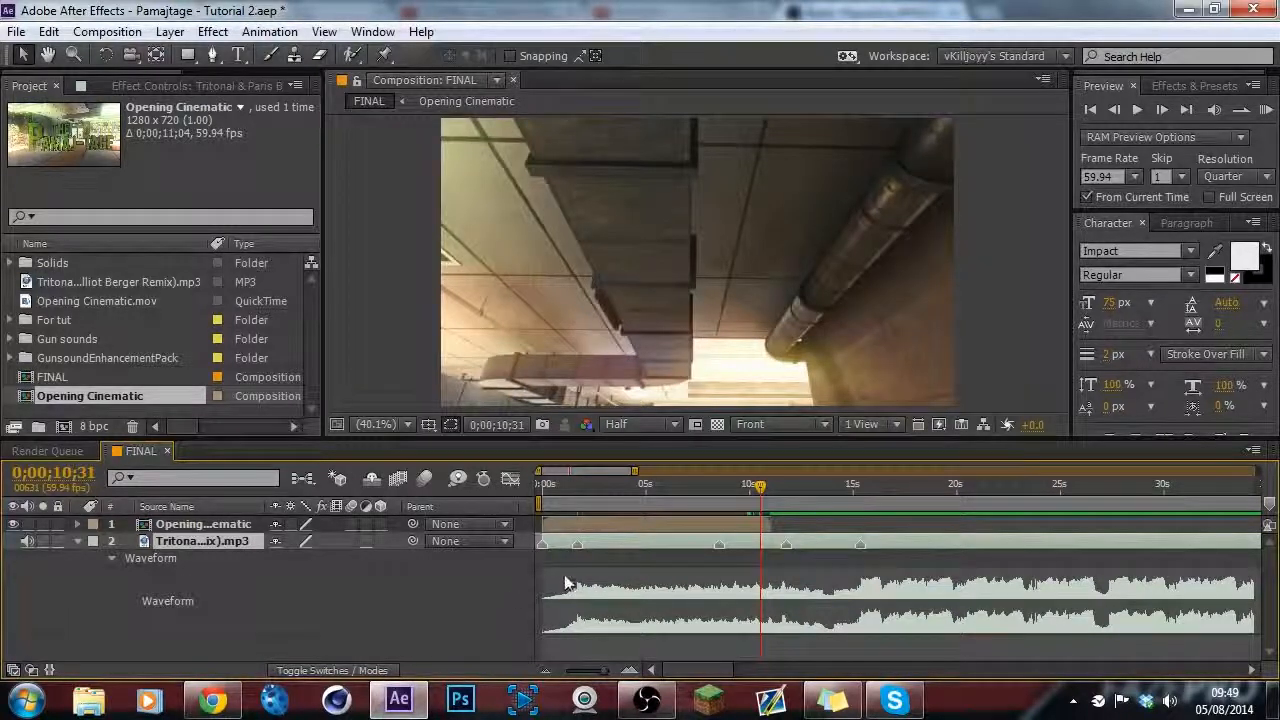
Enable time remapping on the Opening Cinematic layer and set its frame blending to Pixel Motion.
left_click(621, 530)
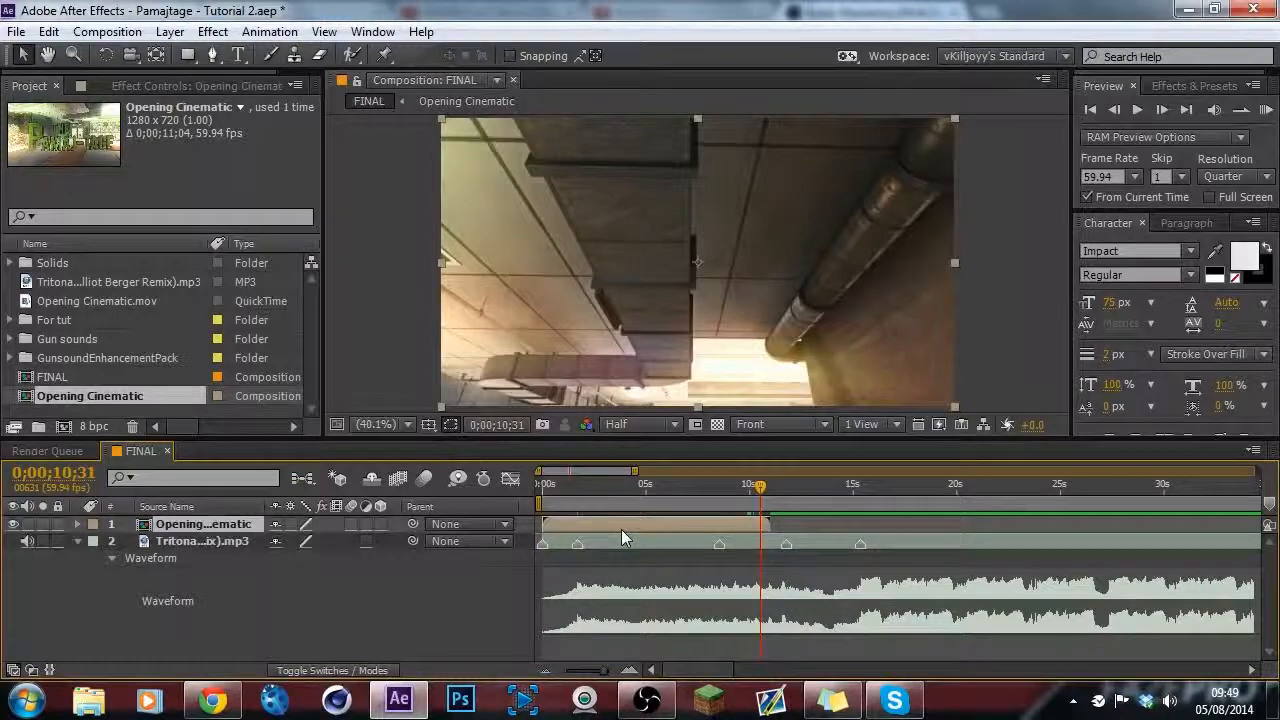
key("ctrl+alt+t")
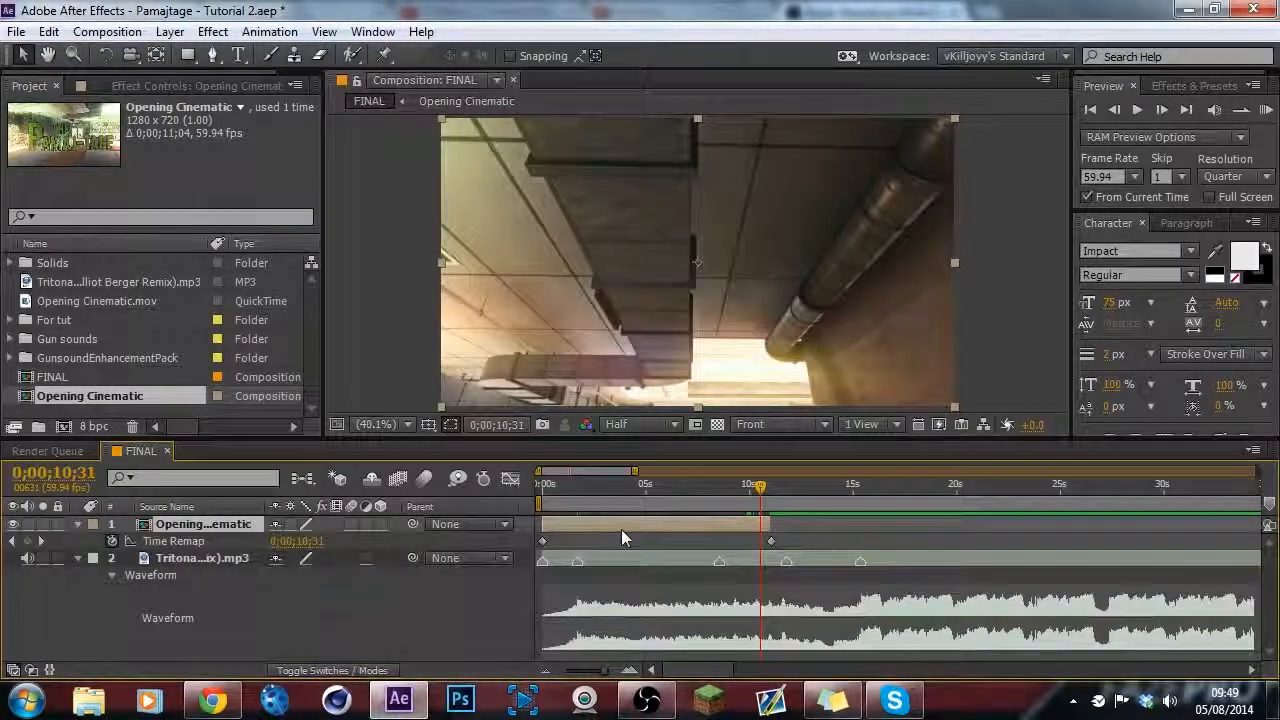
right_click(197, 527)
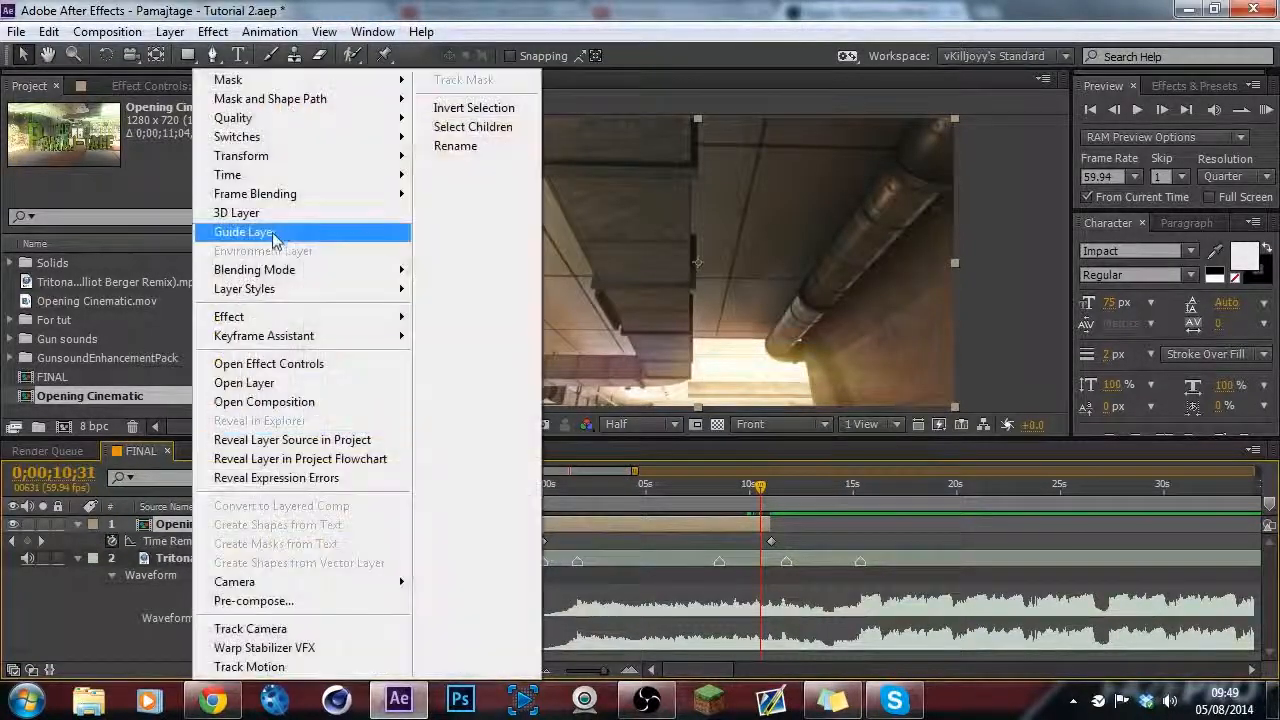
mouse_move(380, 194)
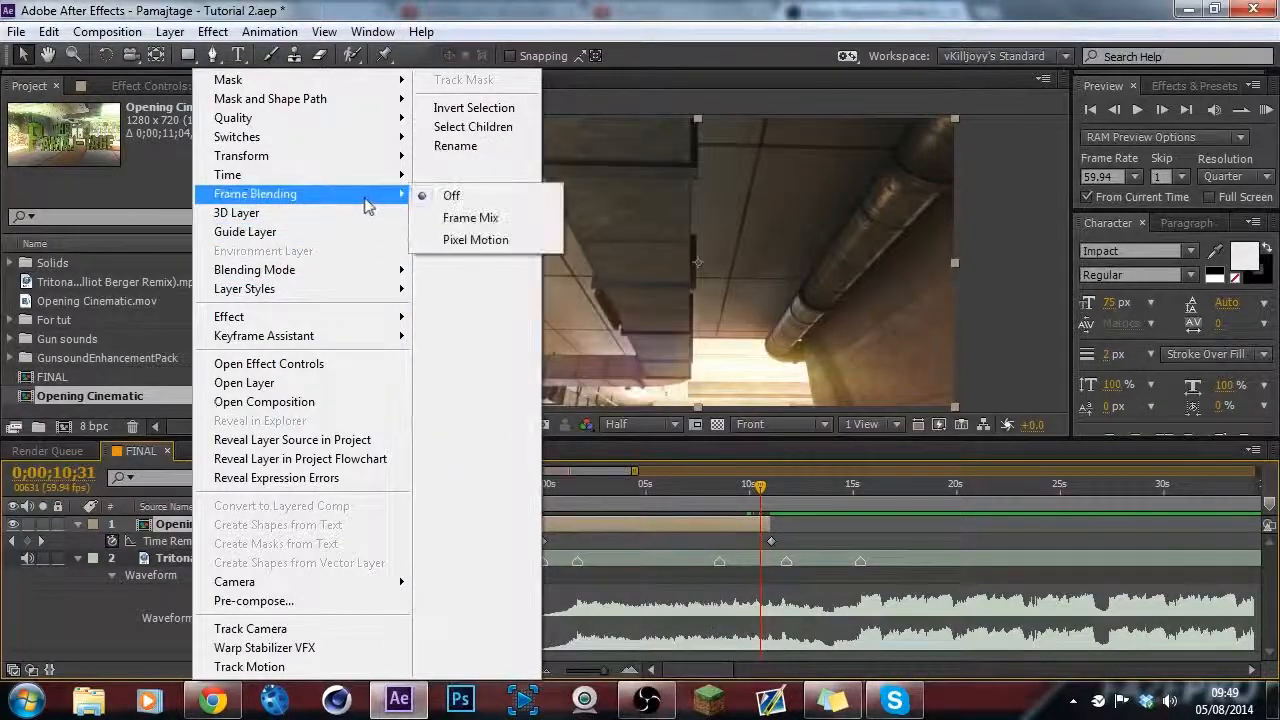
left_click(472, 241)
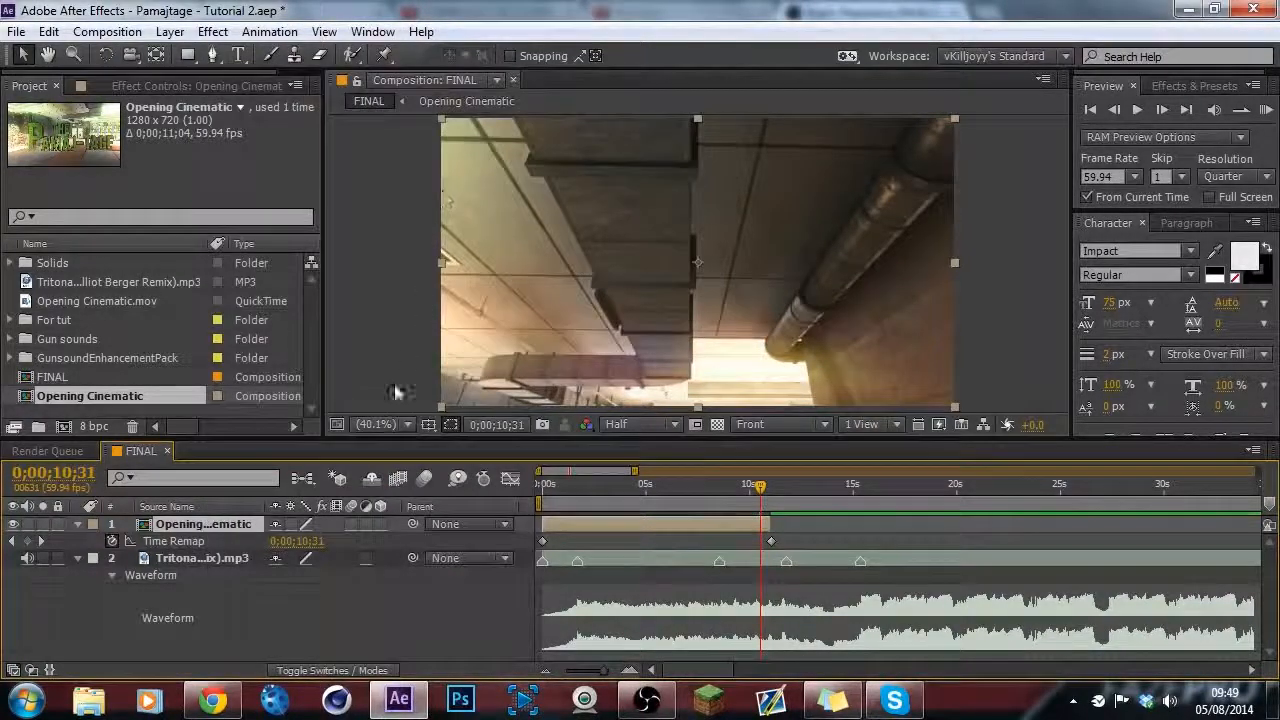
Apply the Twixtor effect to the Opening Cinematic layer and set its input frame rate to 59.94.
left_click(213, 31)
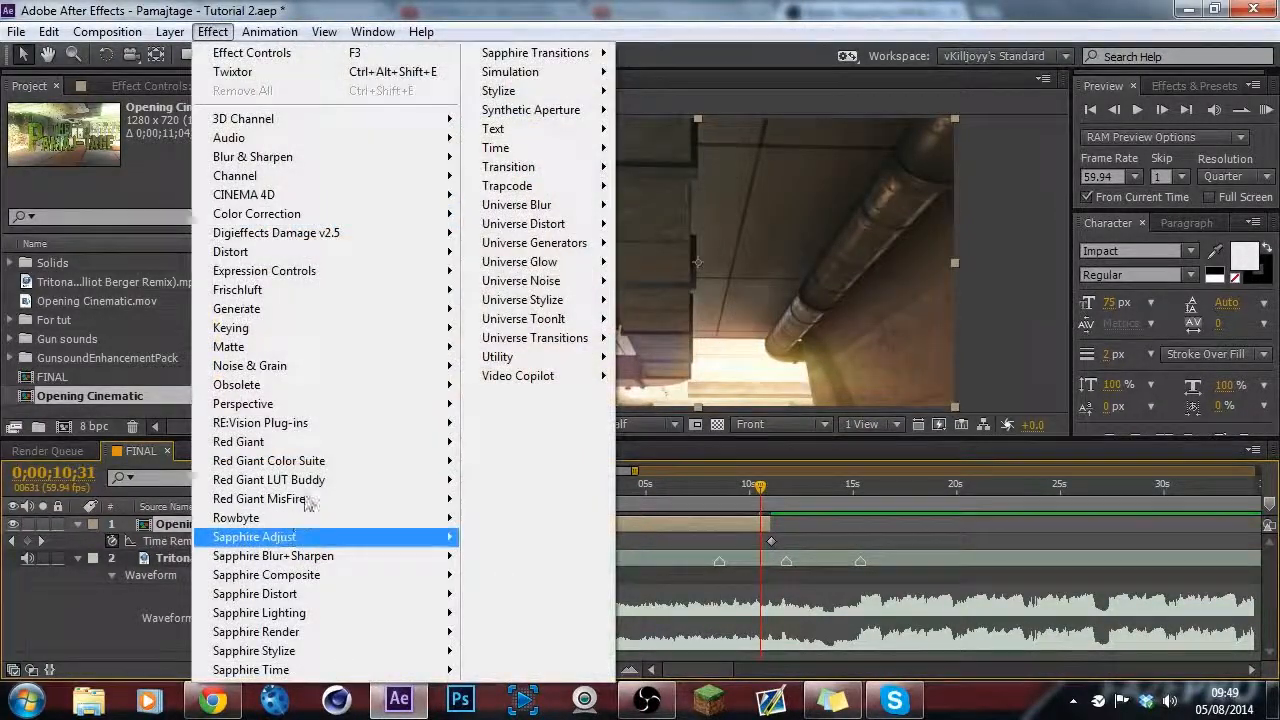
mouse_move(352, 437)
left_click(520, 443)
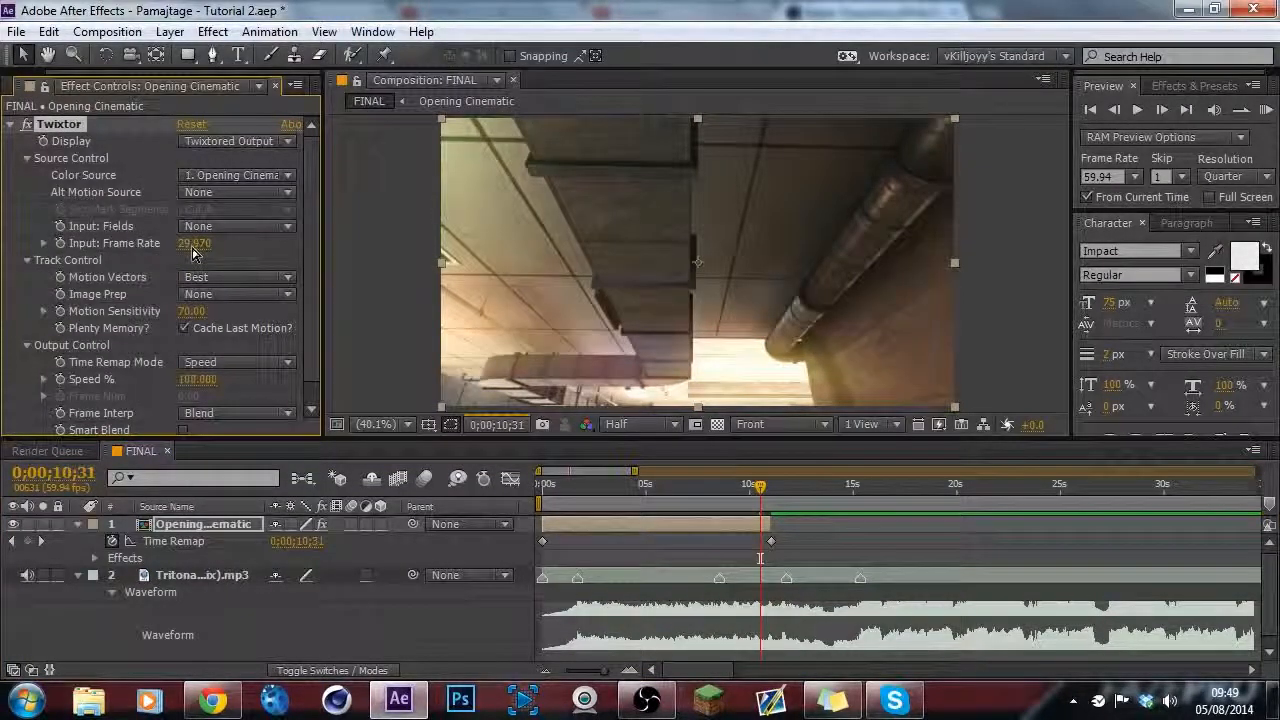
left_click(193, 246)
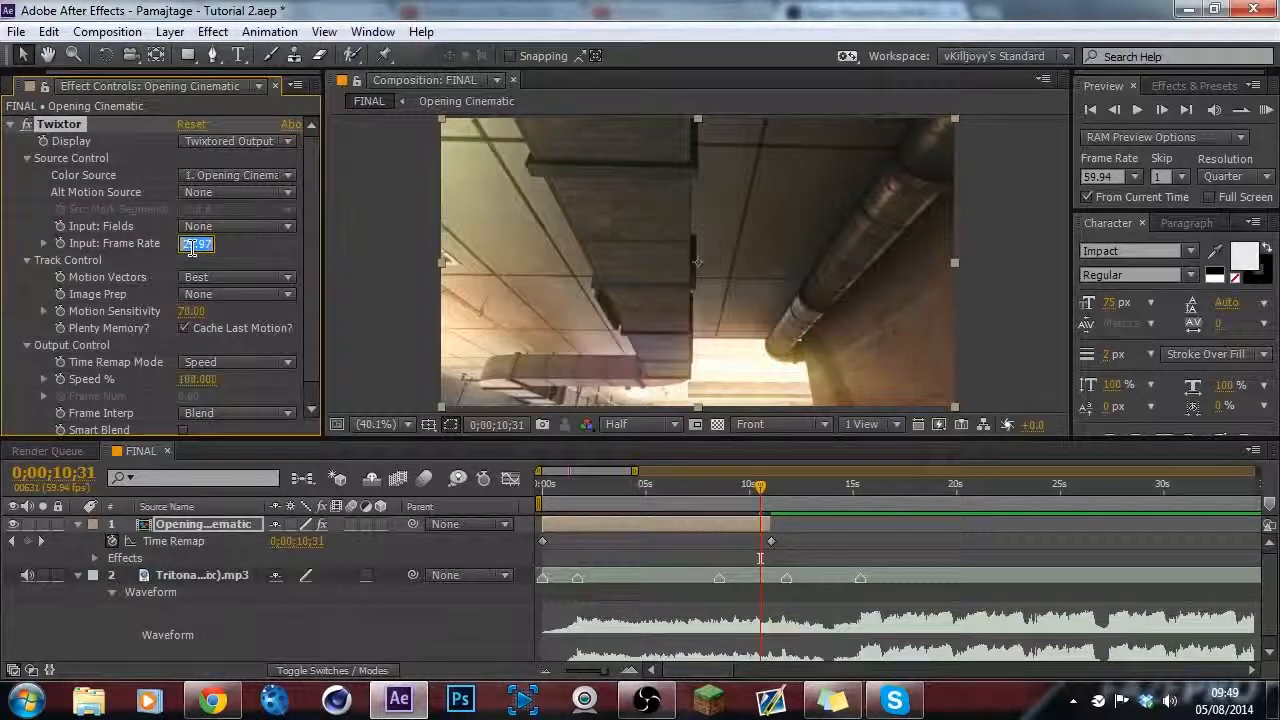
type("59.94")
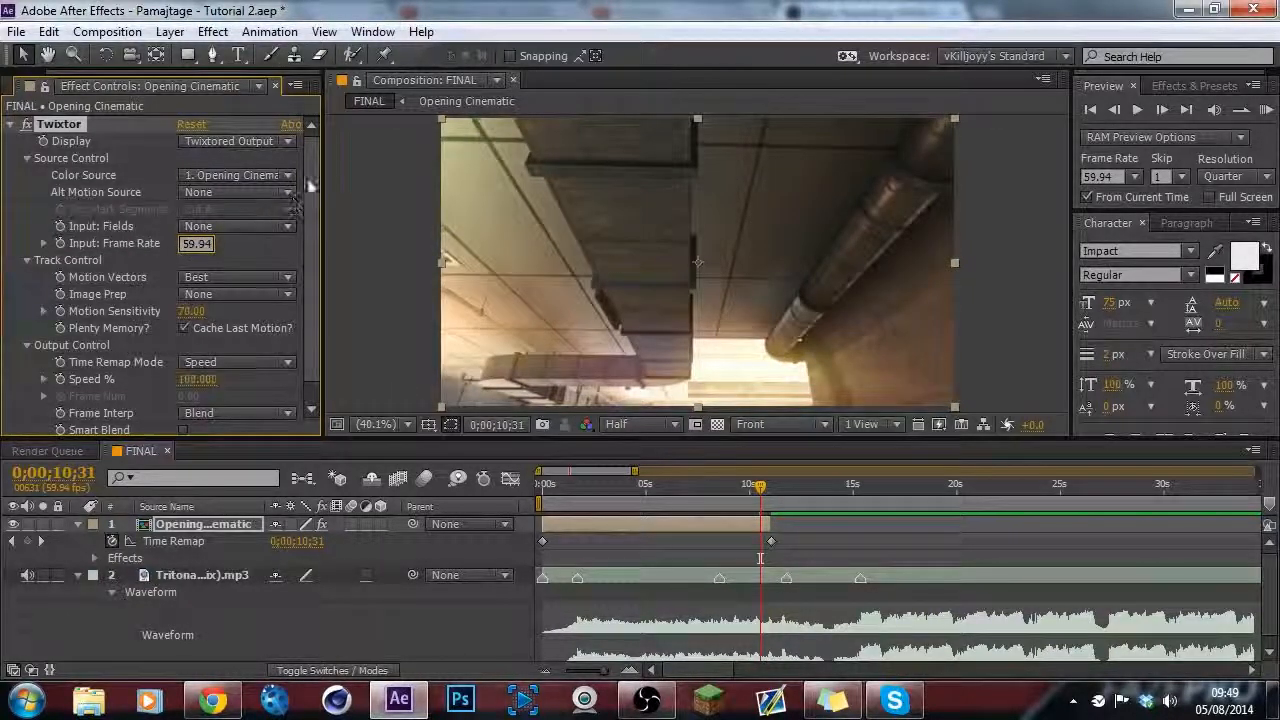
Set Twixtor's Motion Sensitivity to 100 and Frame Interp to Motion Weighted Blend, with Smart Blend enabled.
scroll(230, 256, "down", 1)
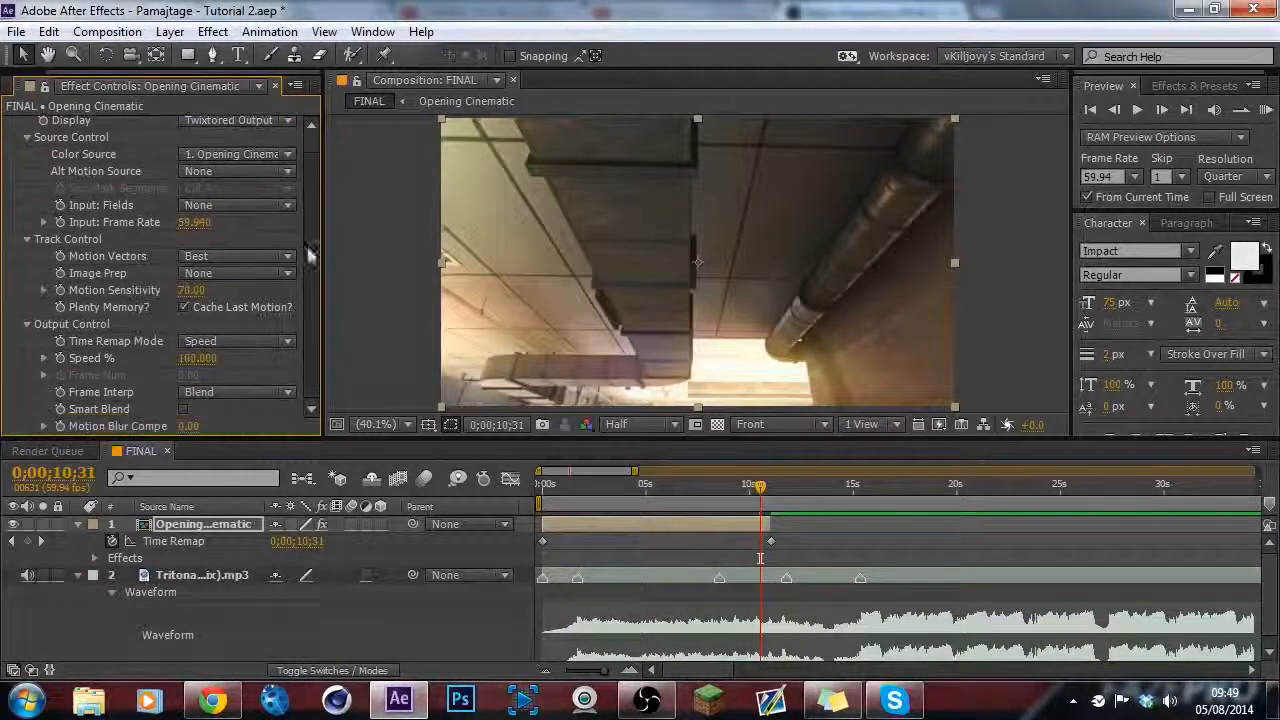
left_click(195, 290)
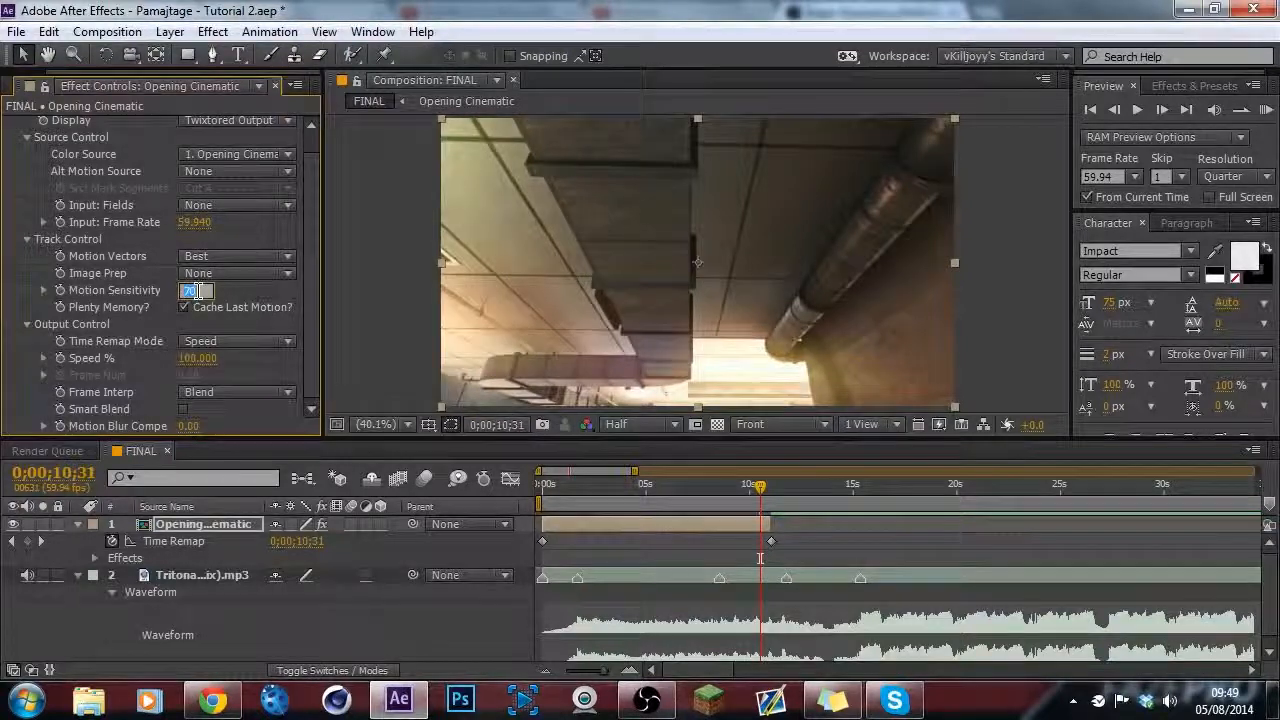
key("Return")
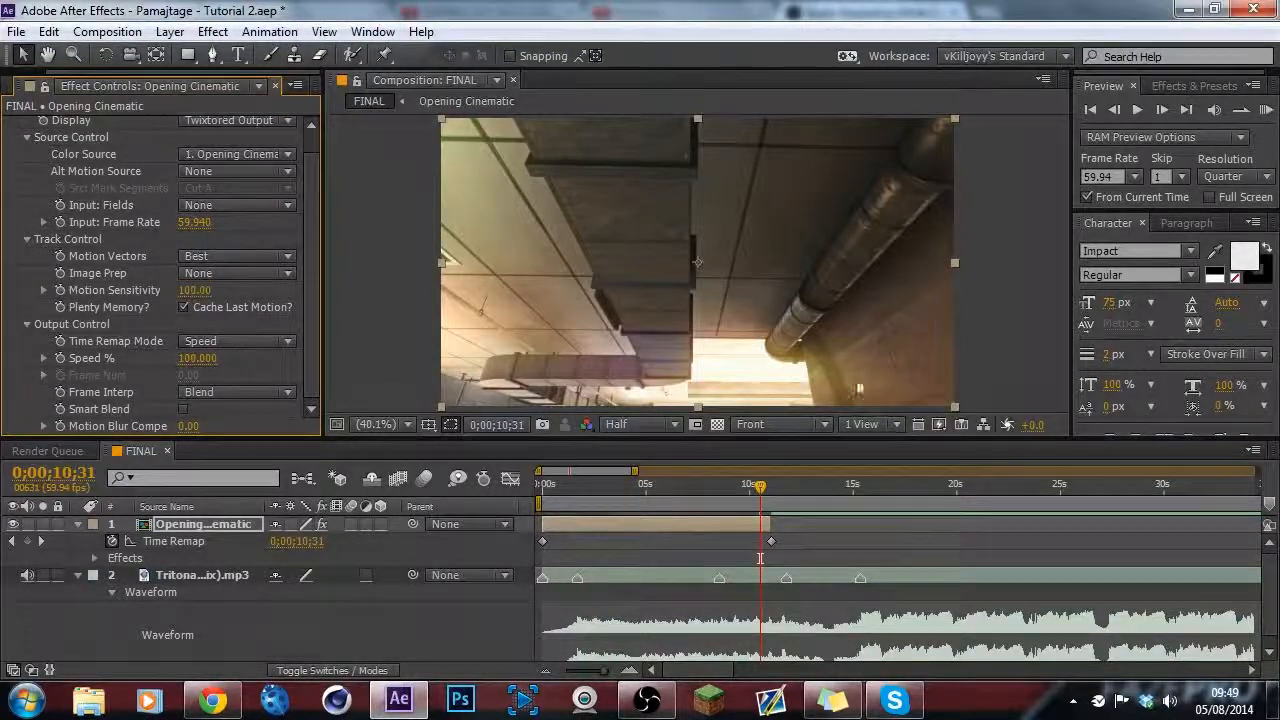
left_click(270, 392)
left_click(215, 457)
left_click(185, 409)
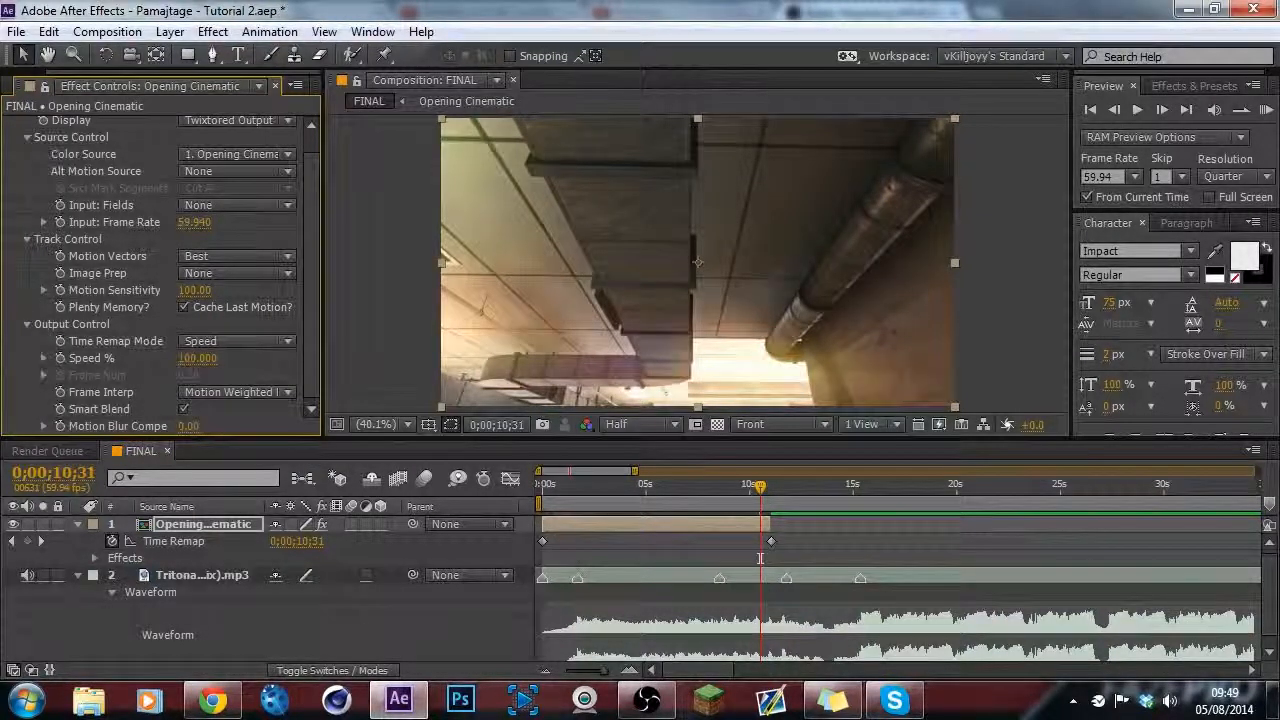
Enlarge the timeline and expand Twixtor's Output Control properties under the Opening Cinematic layer.
left_click(630, 671)
left_click_drag(697, 676, 636, 687)
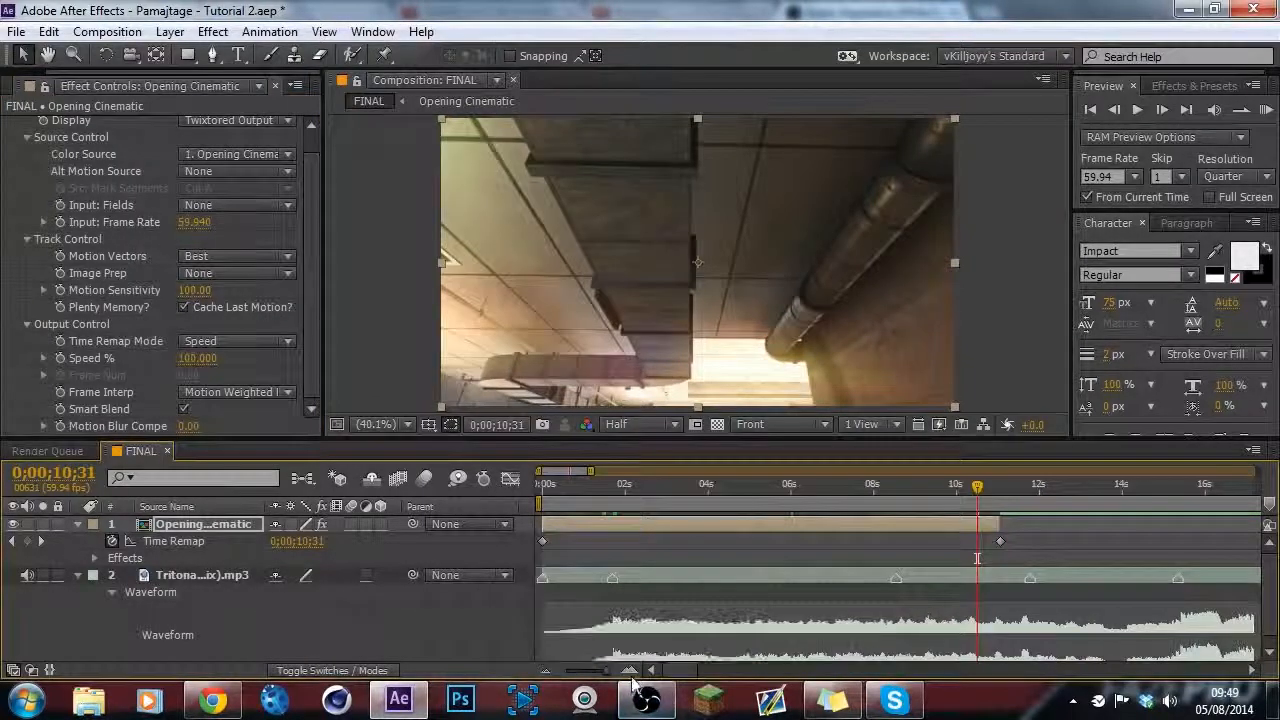
left_click_drag(620, 440, 618, 389)
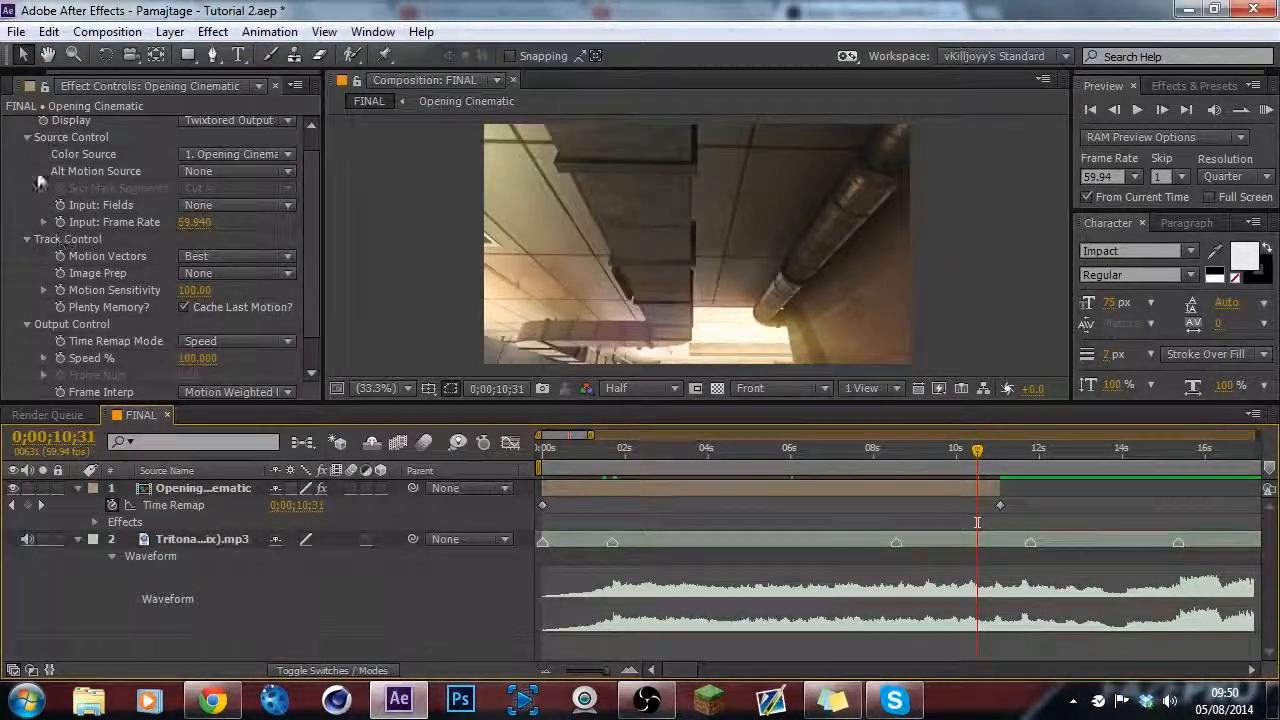
left_click(12, 88)
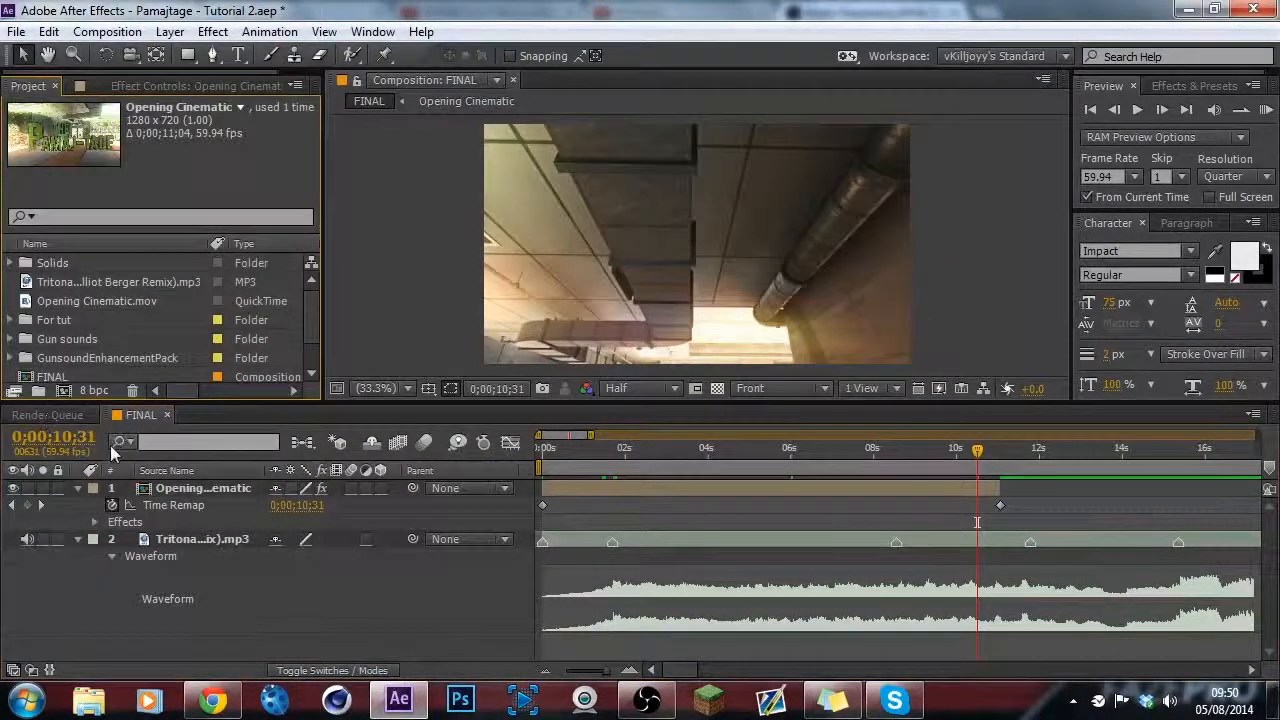
left_click(78, 490)
left_click(185, 490)
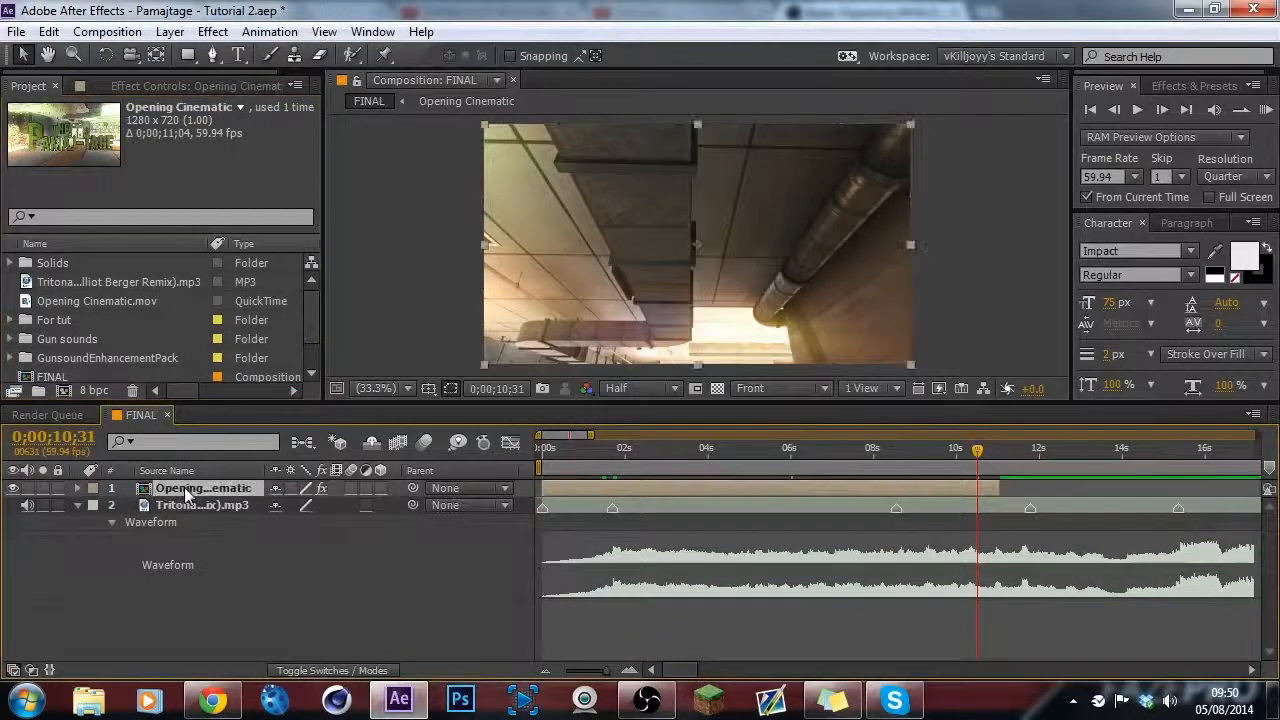
key("e")
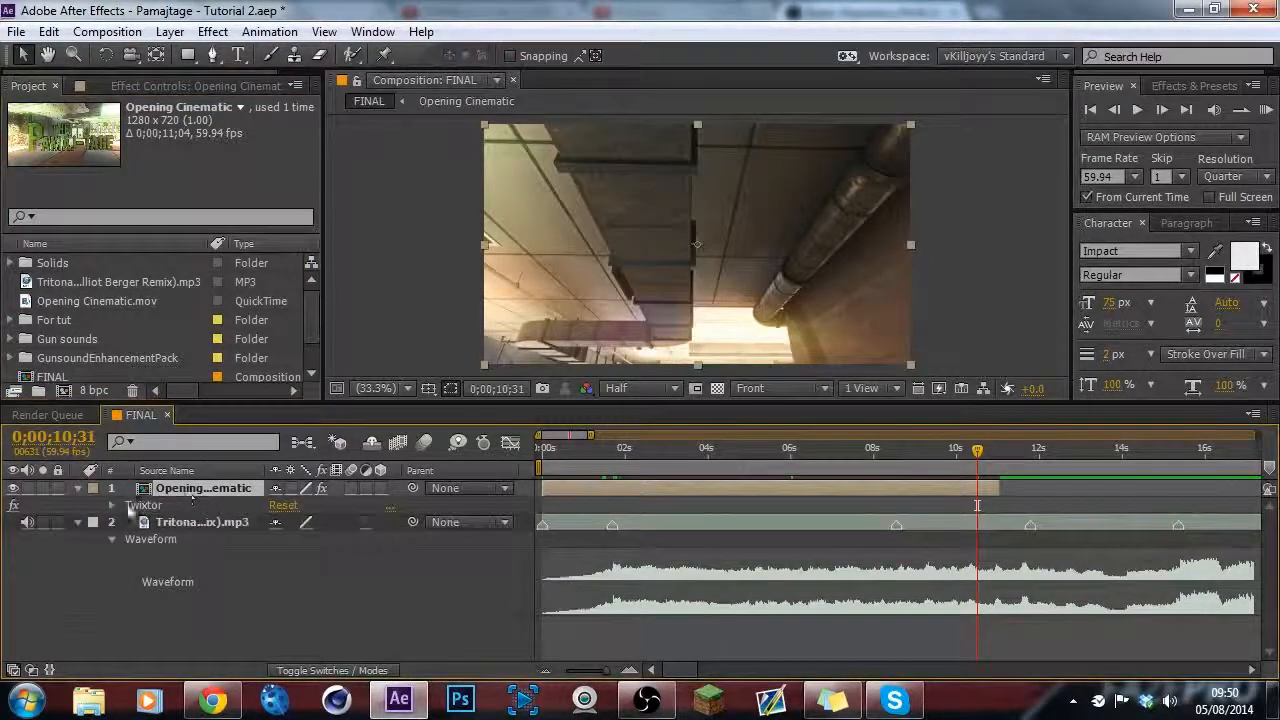
left_click(170, 86)
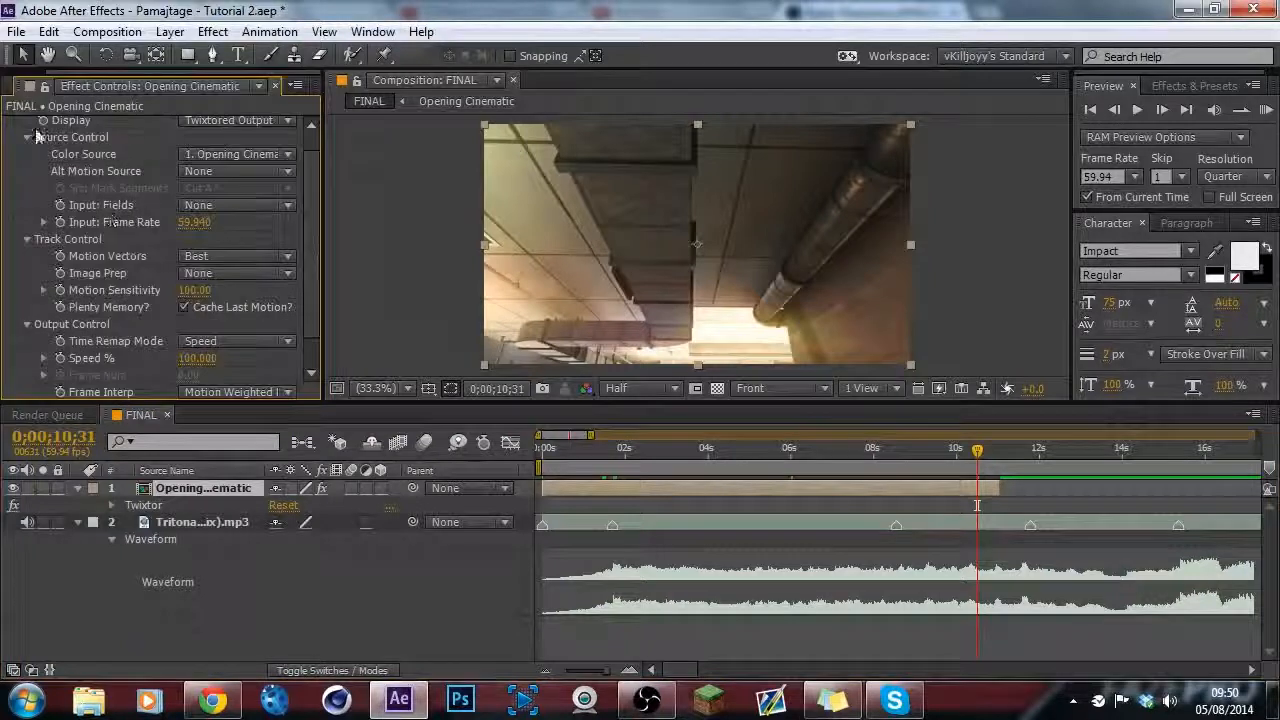
scroll(25, 138, "up", 1)
left_click(22, 86)
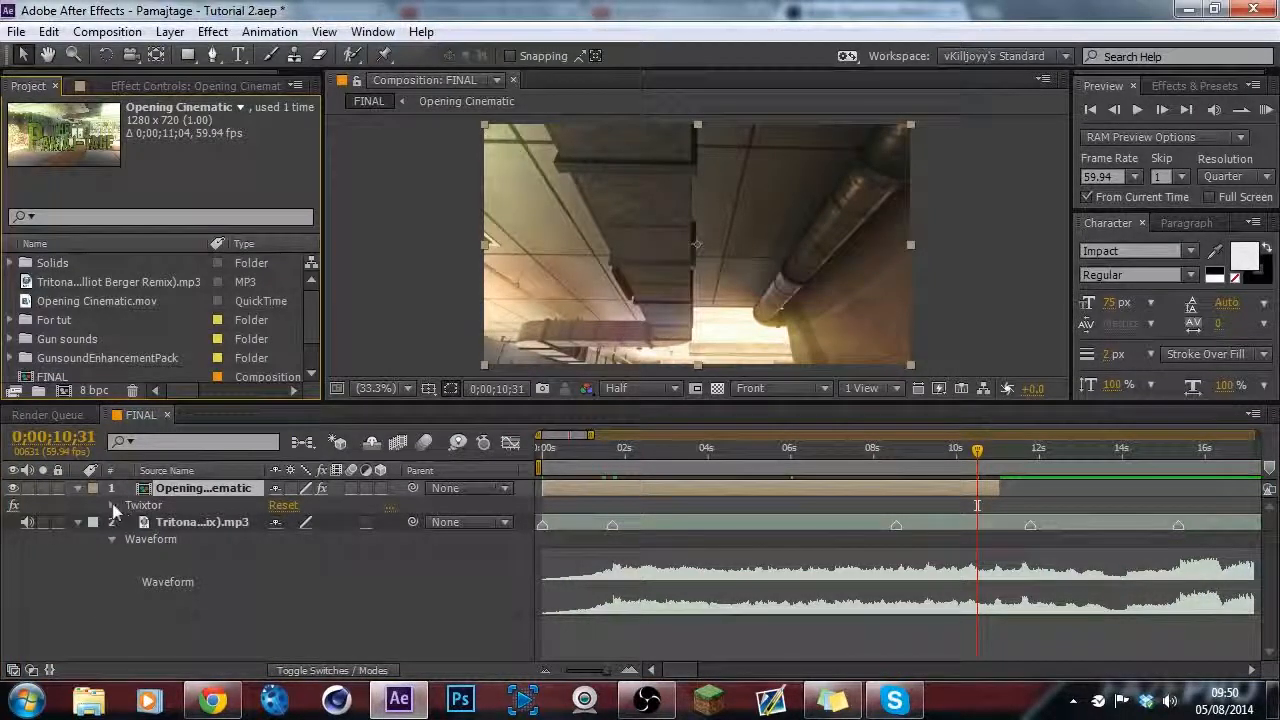
left_click(112, 505)
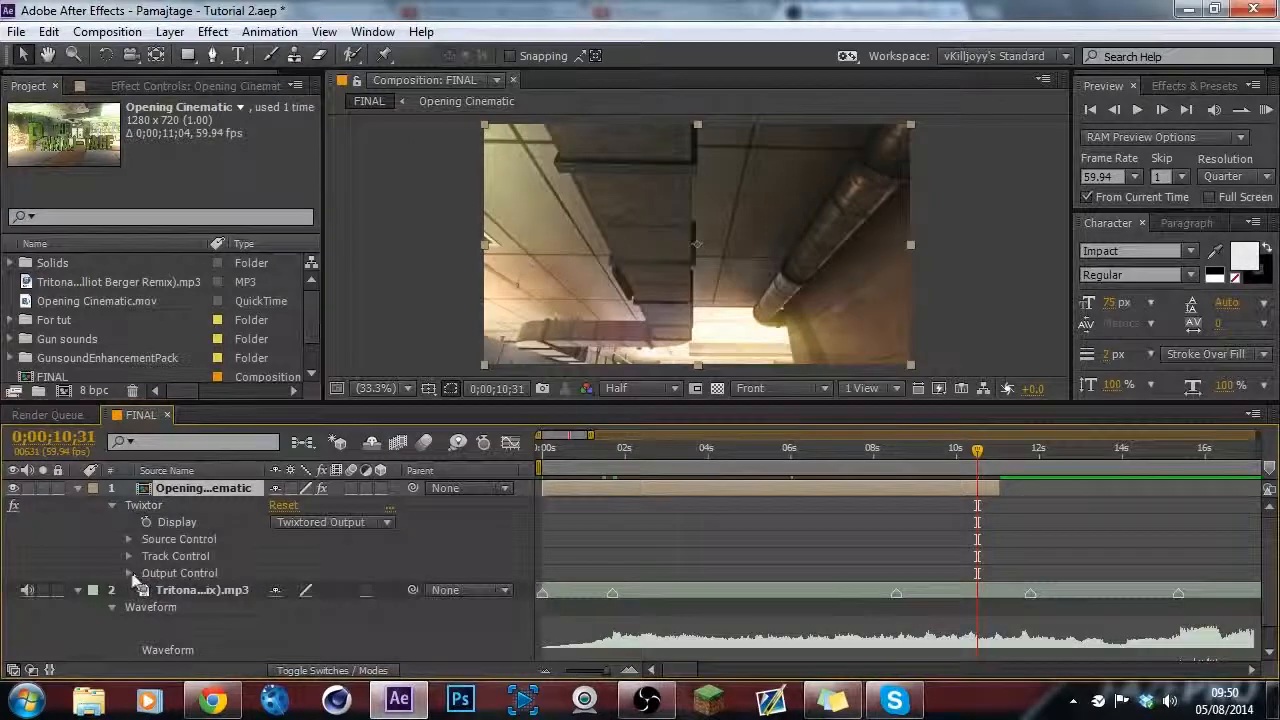
left_click(129, 574)
Start keyframing Twixtor's Speed % at 100 one frame before the composition start, at -0;00;00;01.
left_click(537, 457)
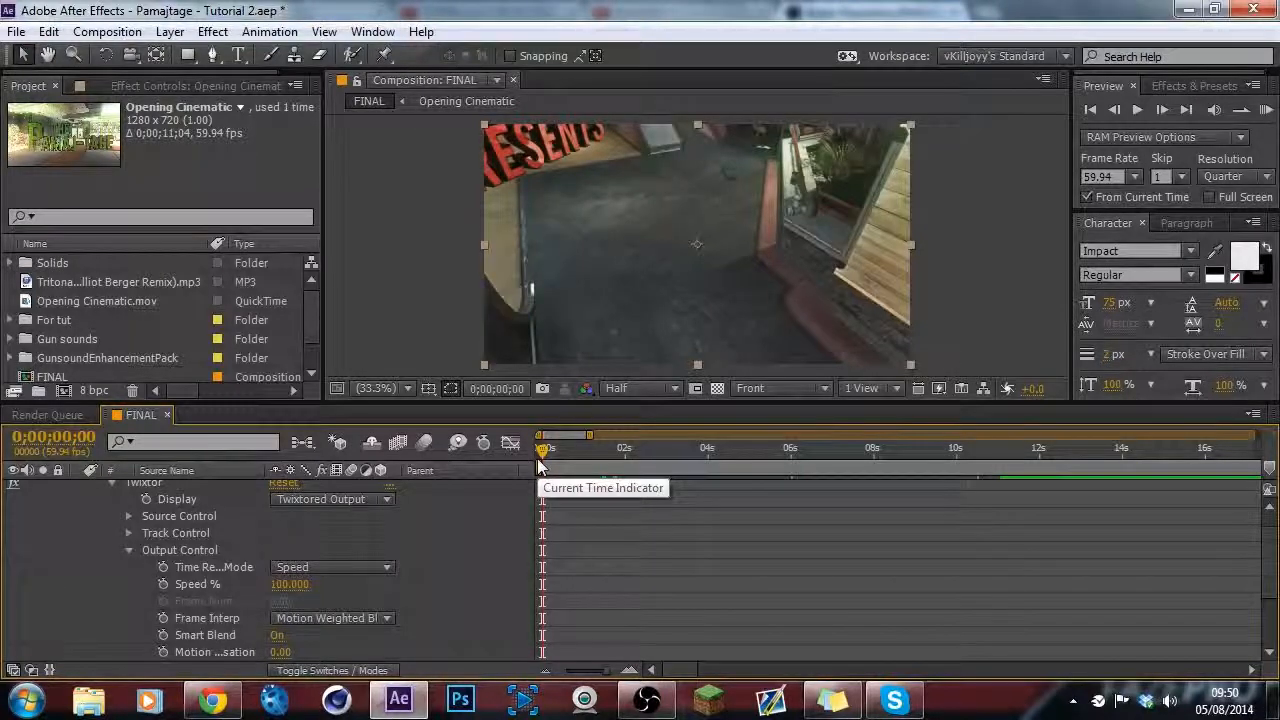
key("Page_Up")
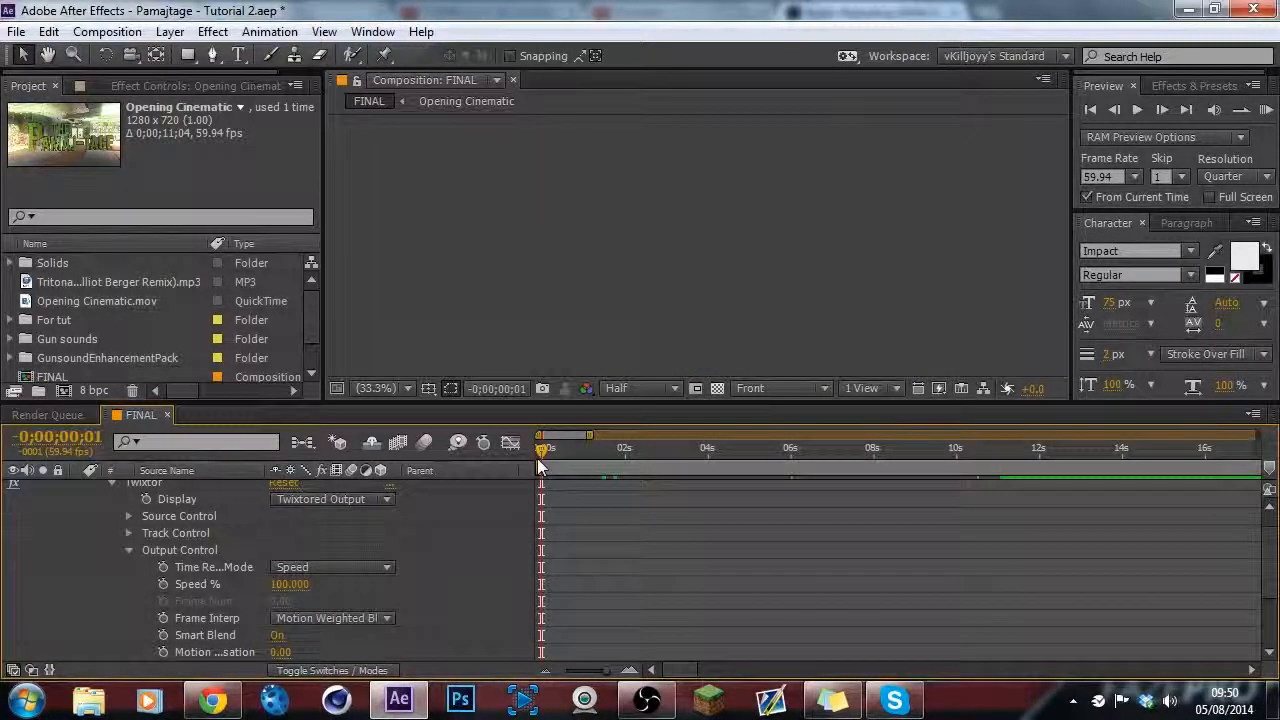
left_click(164, 585)
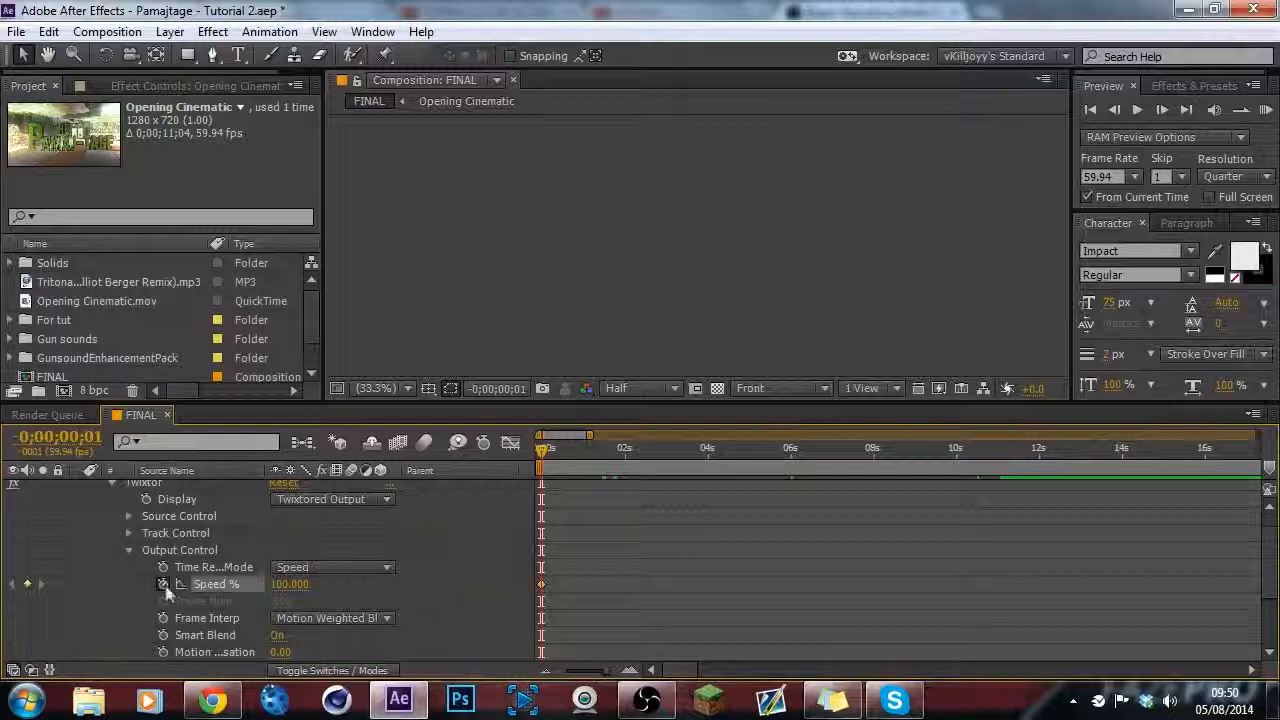
Set Twixtor's Speed % to 75 at 0;00;00;00.
key("Page_Down")
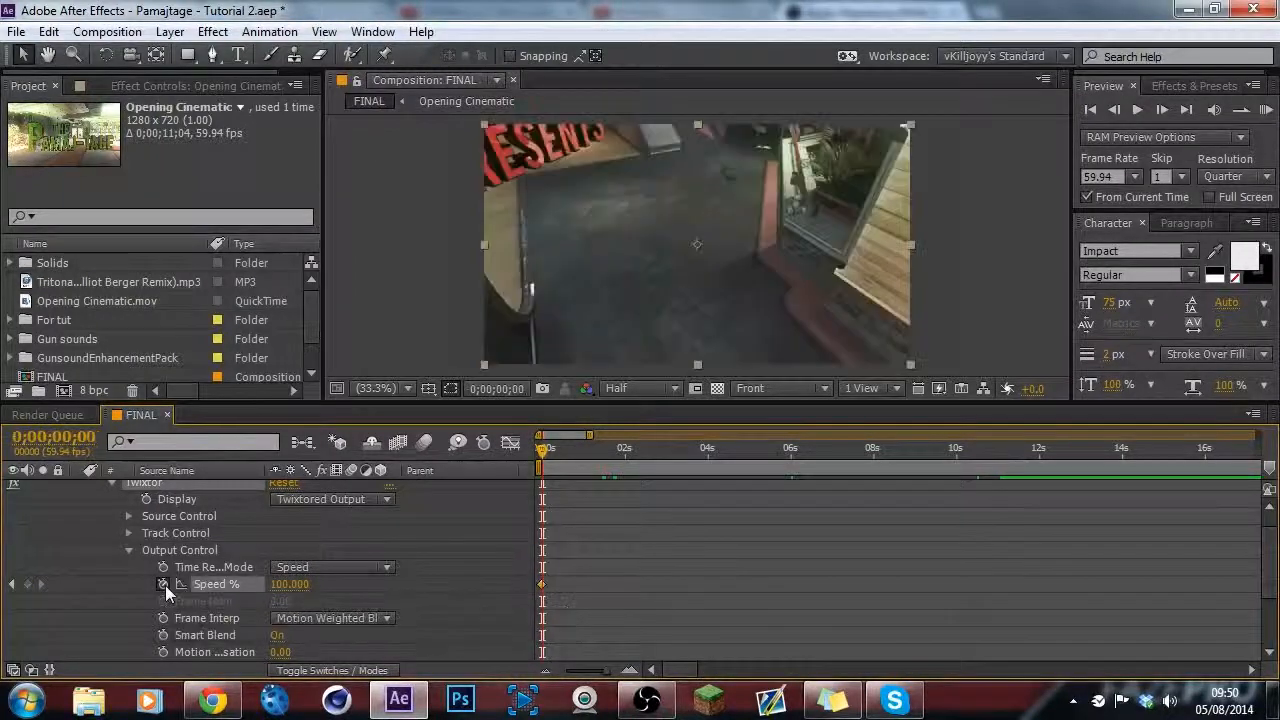
left_click(288, 585)
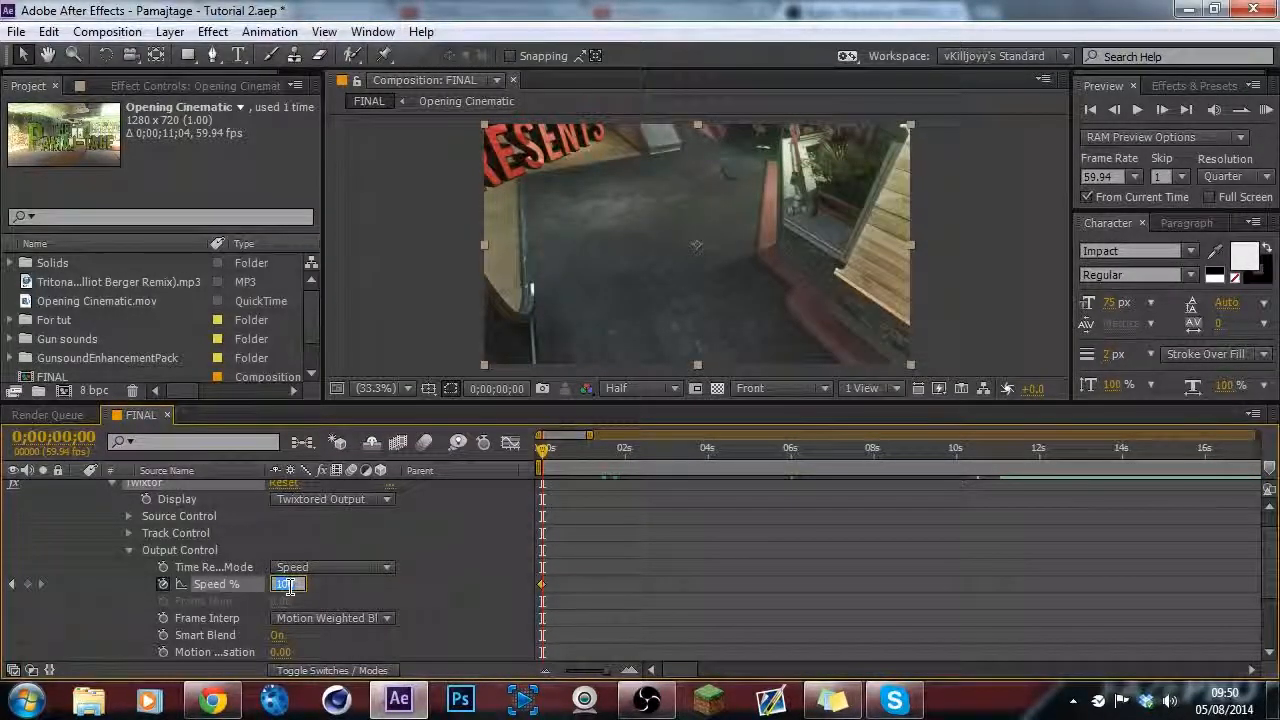
type("75")
key("Return")
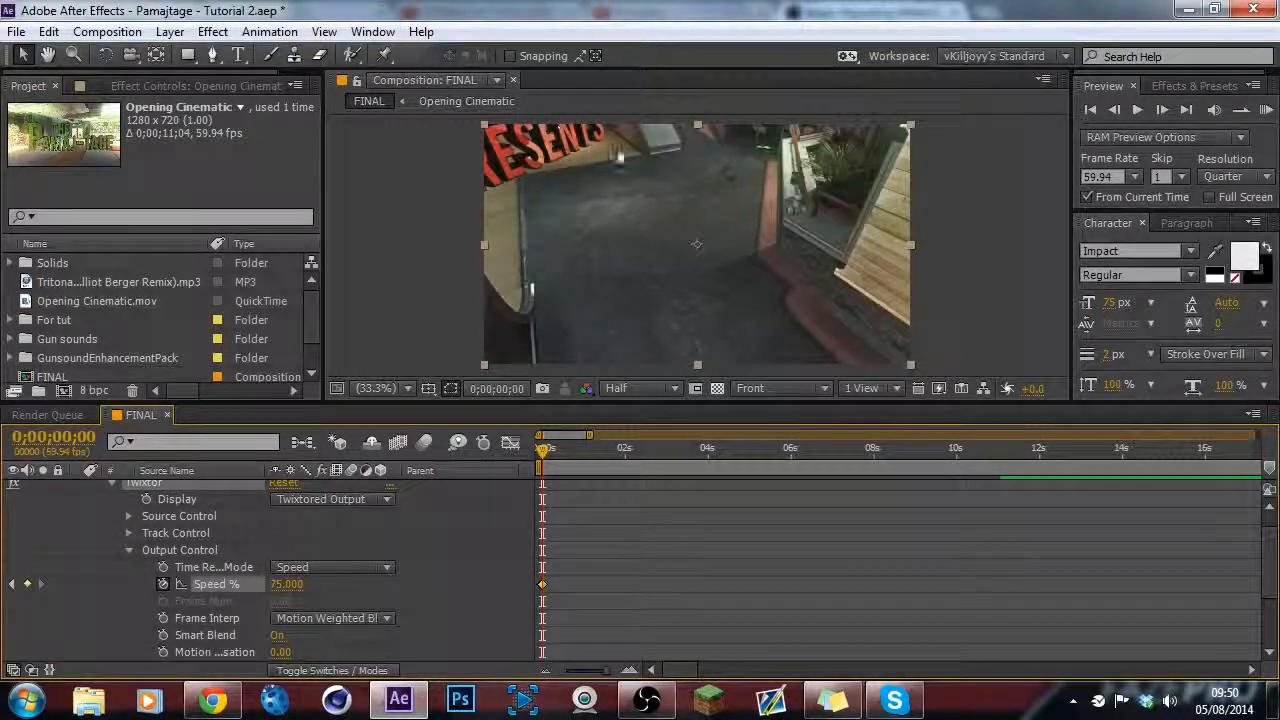
Add a Speed % keyframe holding 75 at the music's second beat marker, at 0;00;01;42.
scroll(711, 629, "down", 4)
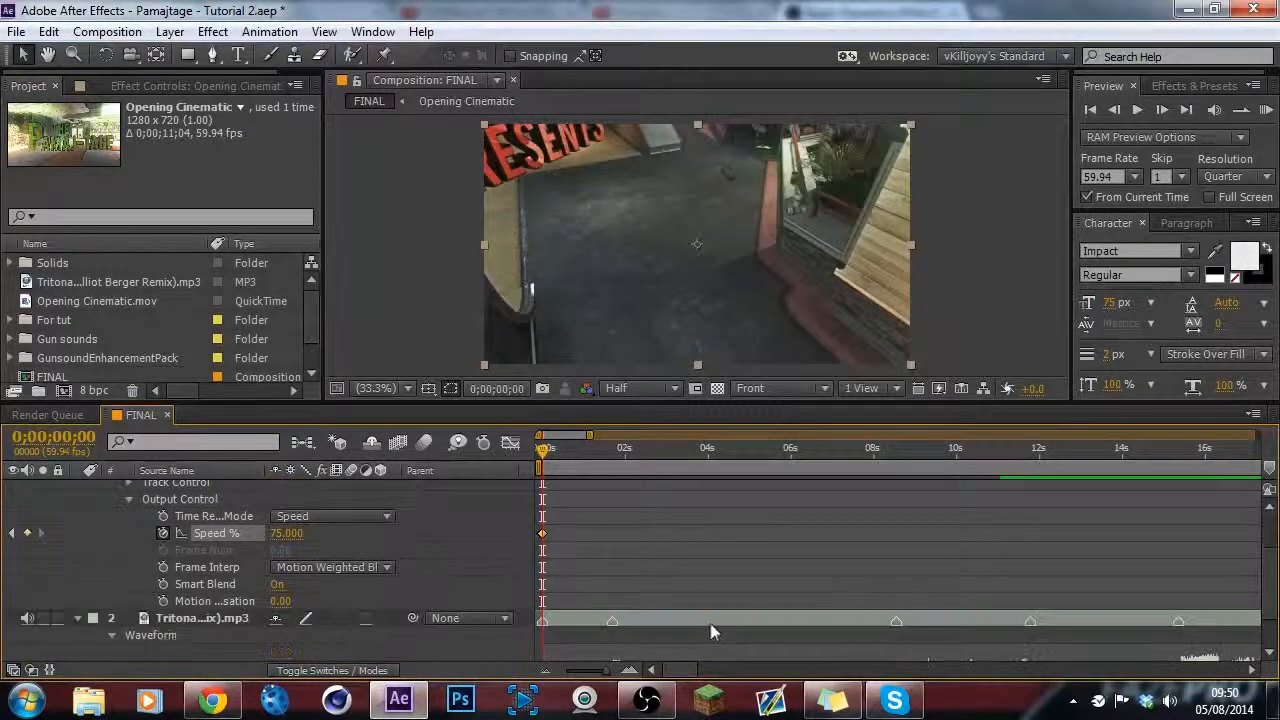
left_click(607, 452)
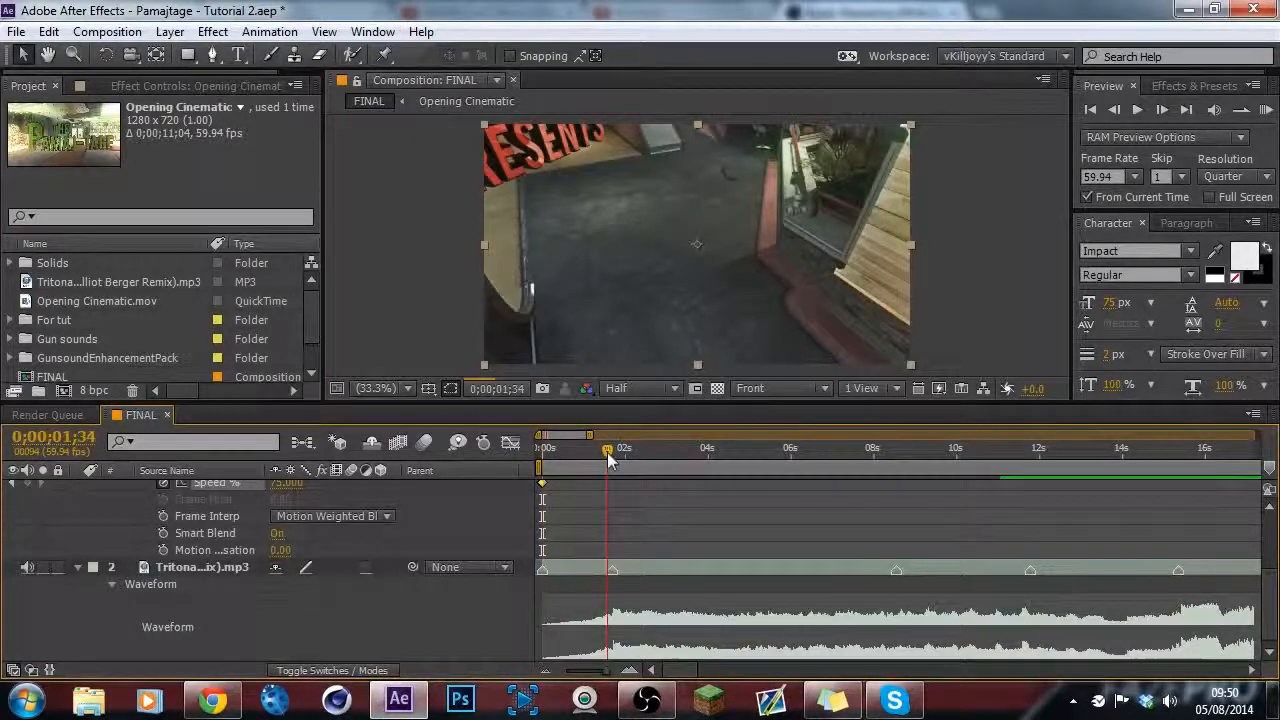
left_click(613, 457)
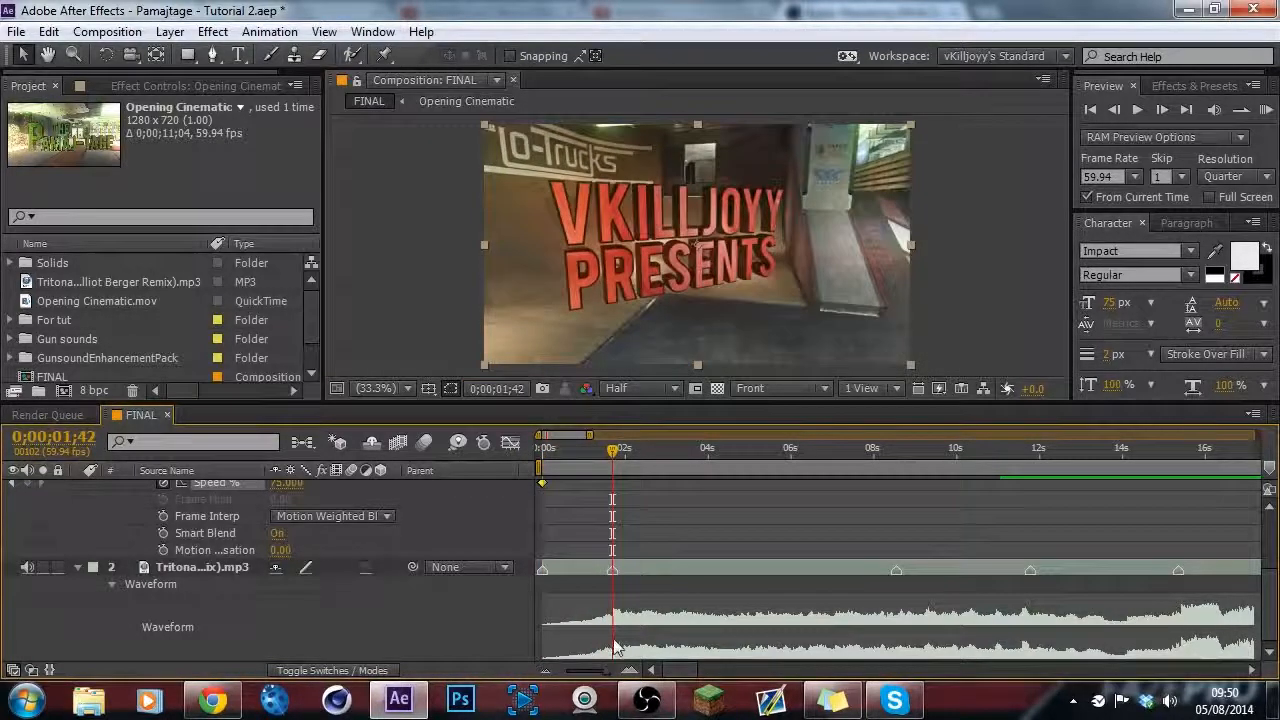
scroll(28, 540, "up", 2)
left_click(27, 534)
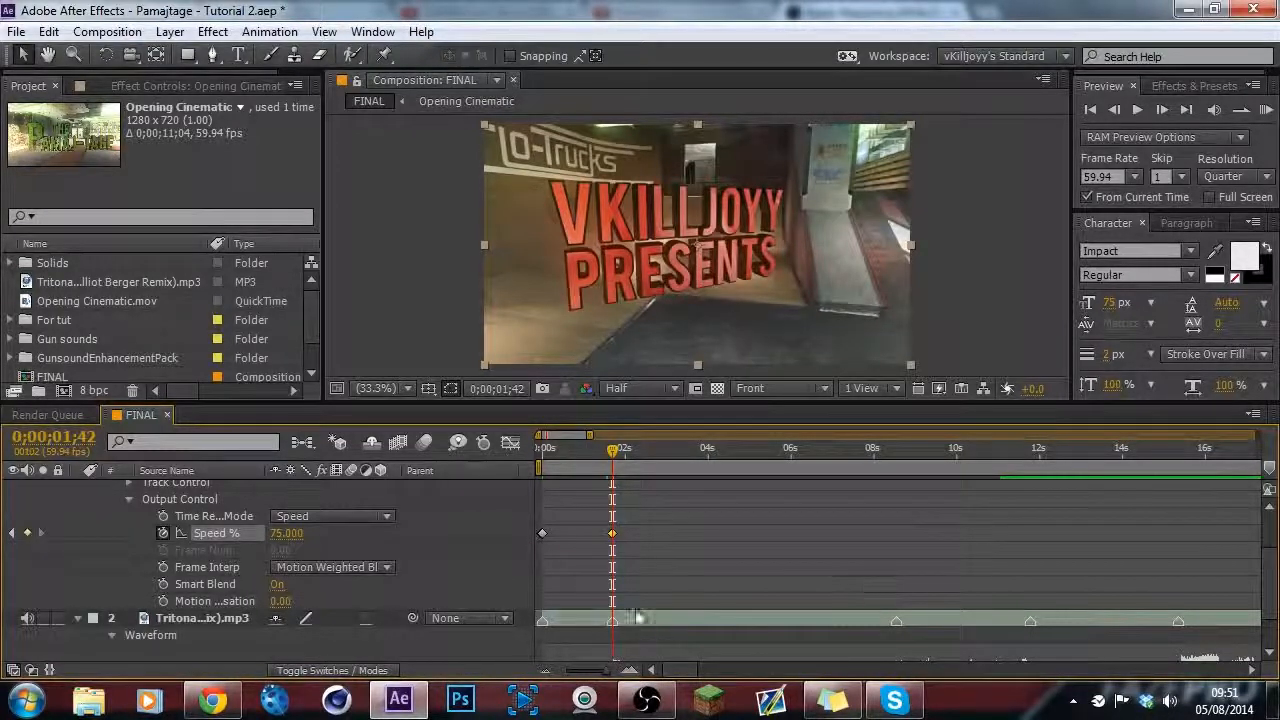
Set Twixtor's Speed % to 50 one frame after the beat marker, at 0;00;01;43.
key("Page_Down")
left_click(287, 534)
type("5.0")
key("Return")
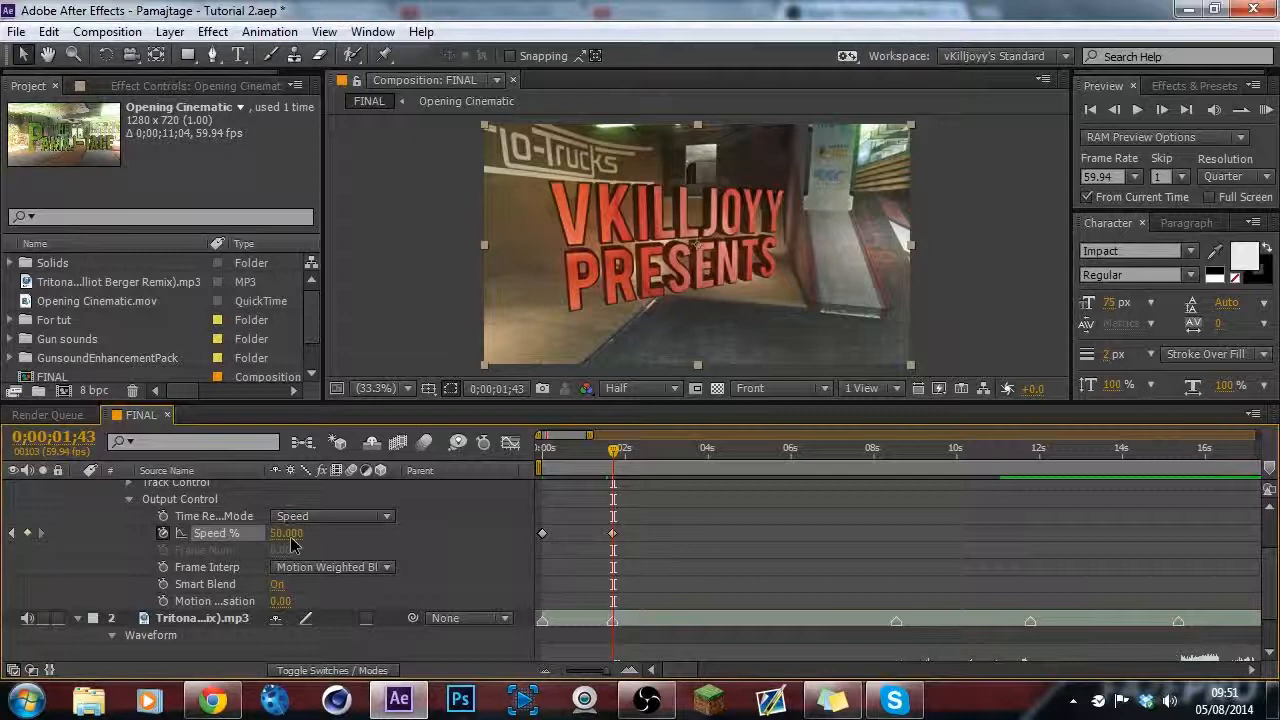
RAM preview the composition from 0;00;00;00 to check the speed change against the music.
left_click(543, 457)
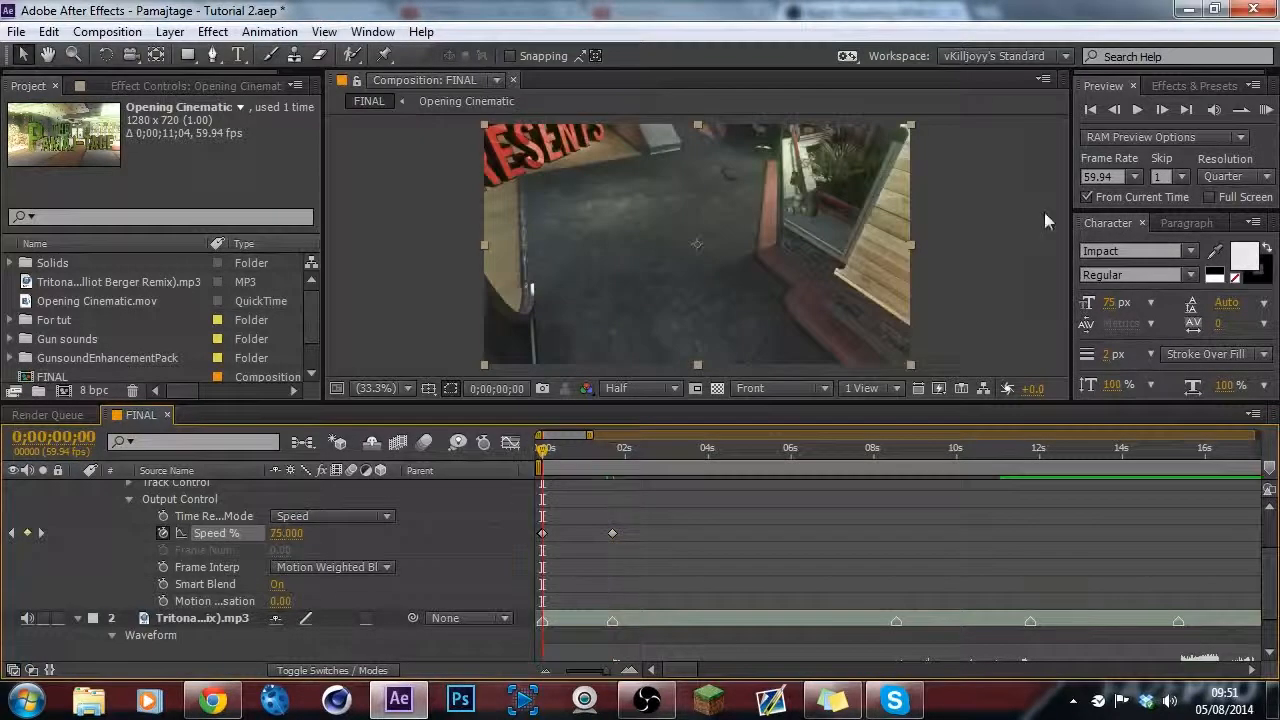
left_click(1267, 112)
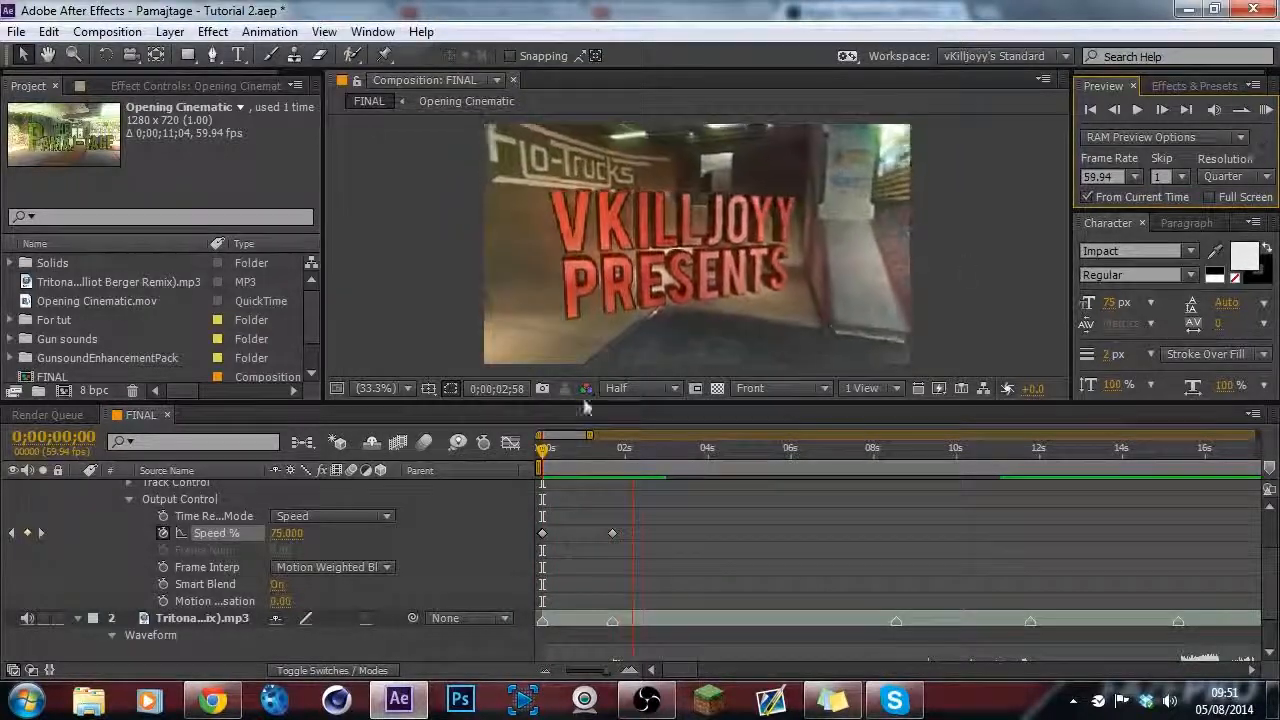
left_click(614, 312)
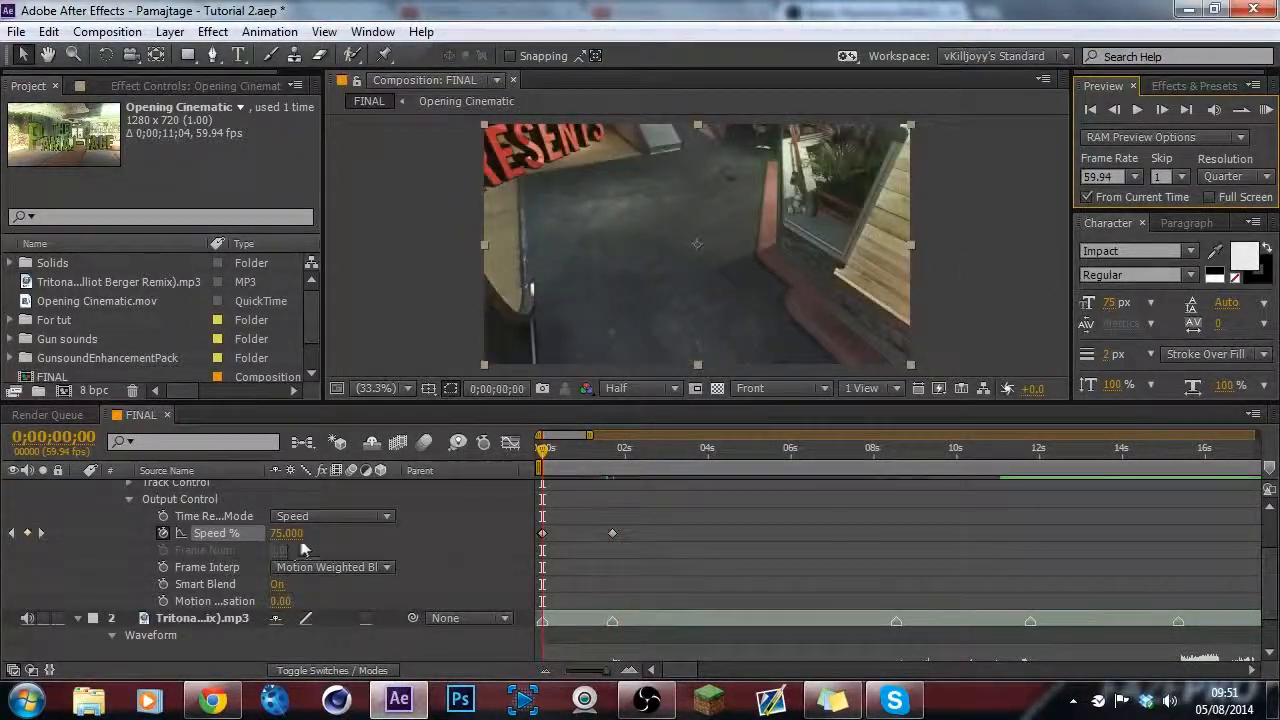
left_click(1268, 114)
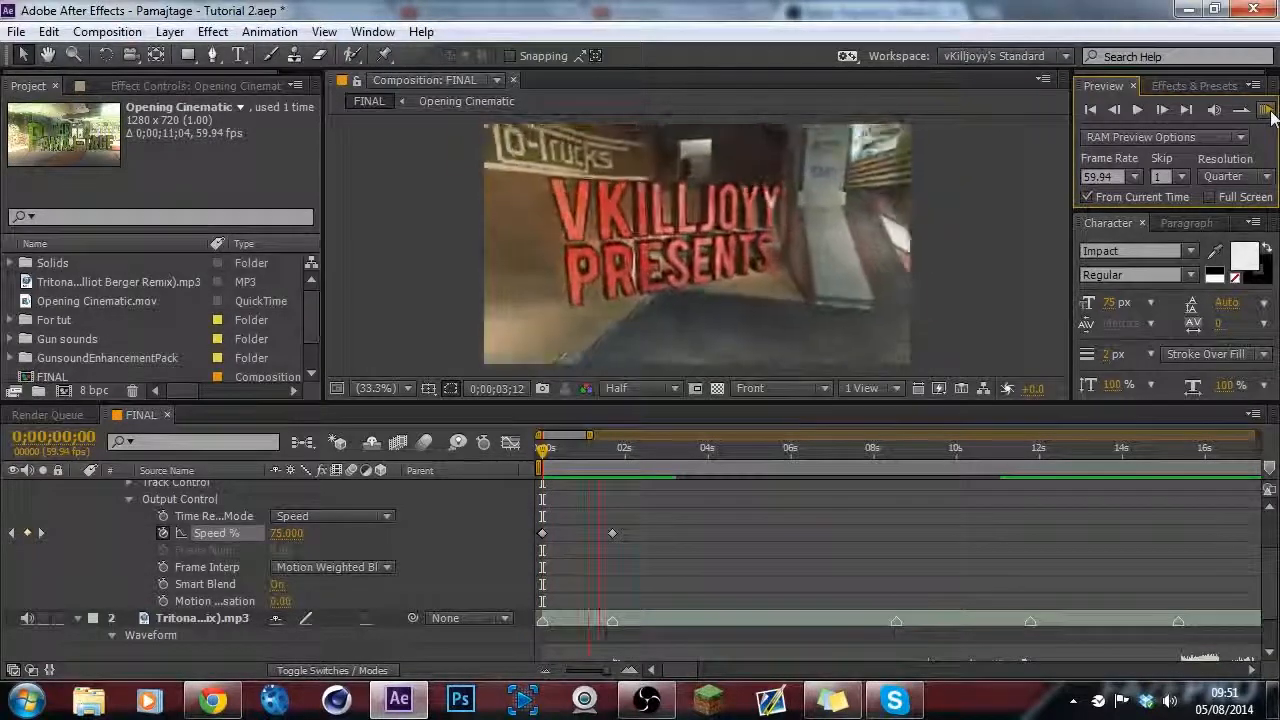
left_click(1268, 112)
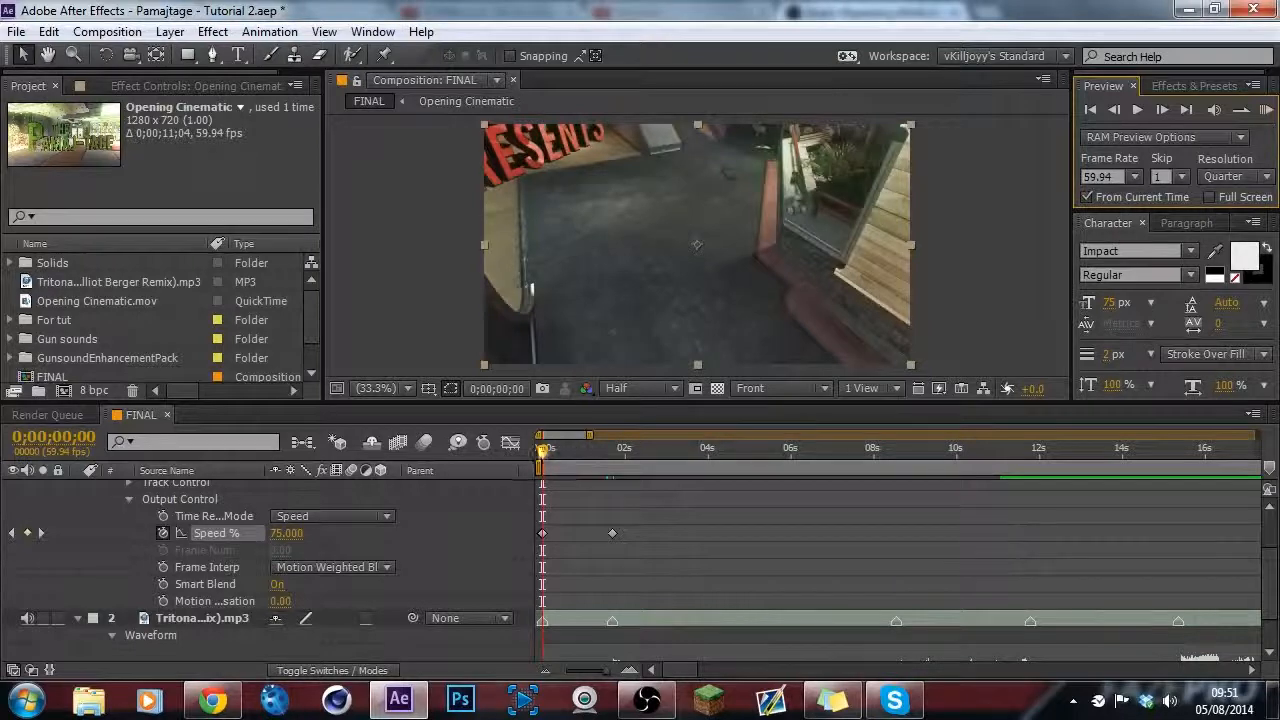
Add a Speed % keyframe holding 50 just before the music's third beat marker, at 0;00;08;16.
left_click(613, 450)
left_click_drag(681, 672, 687, 673)
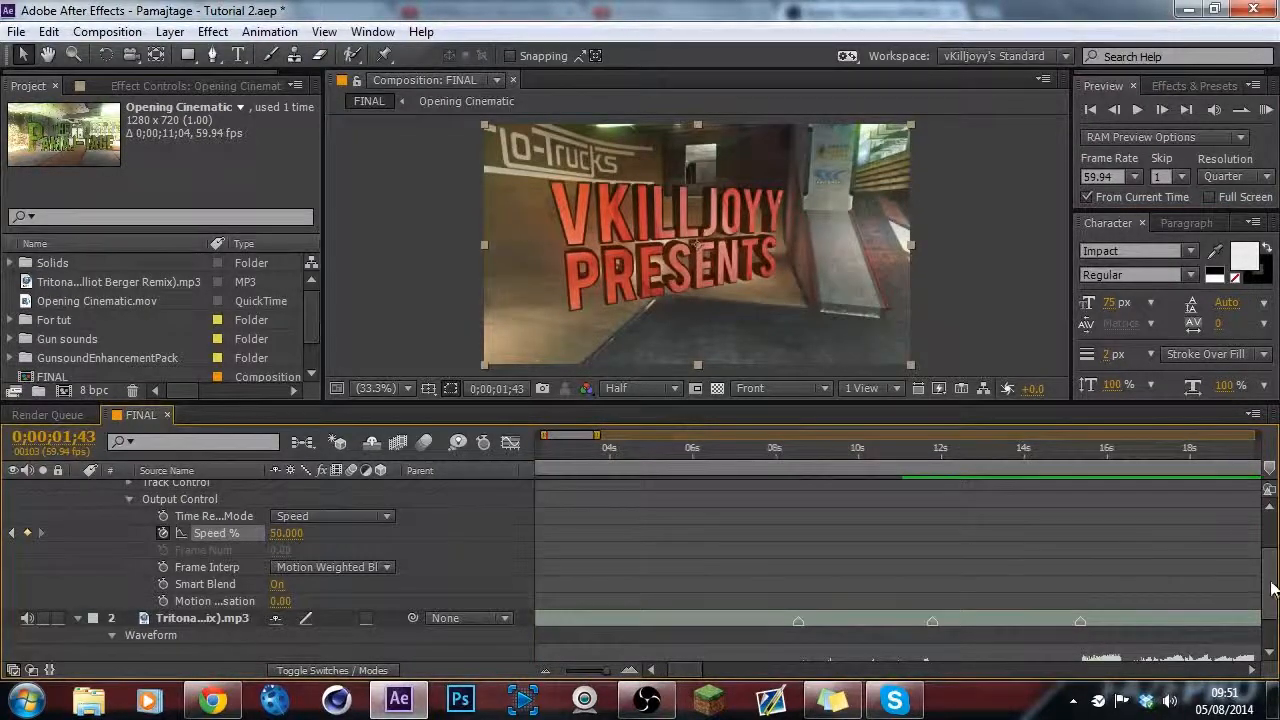
scroll(280, 528, "down", 2)
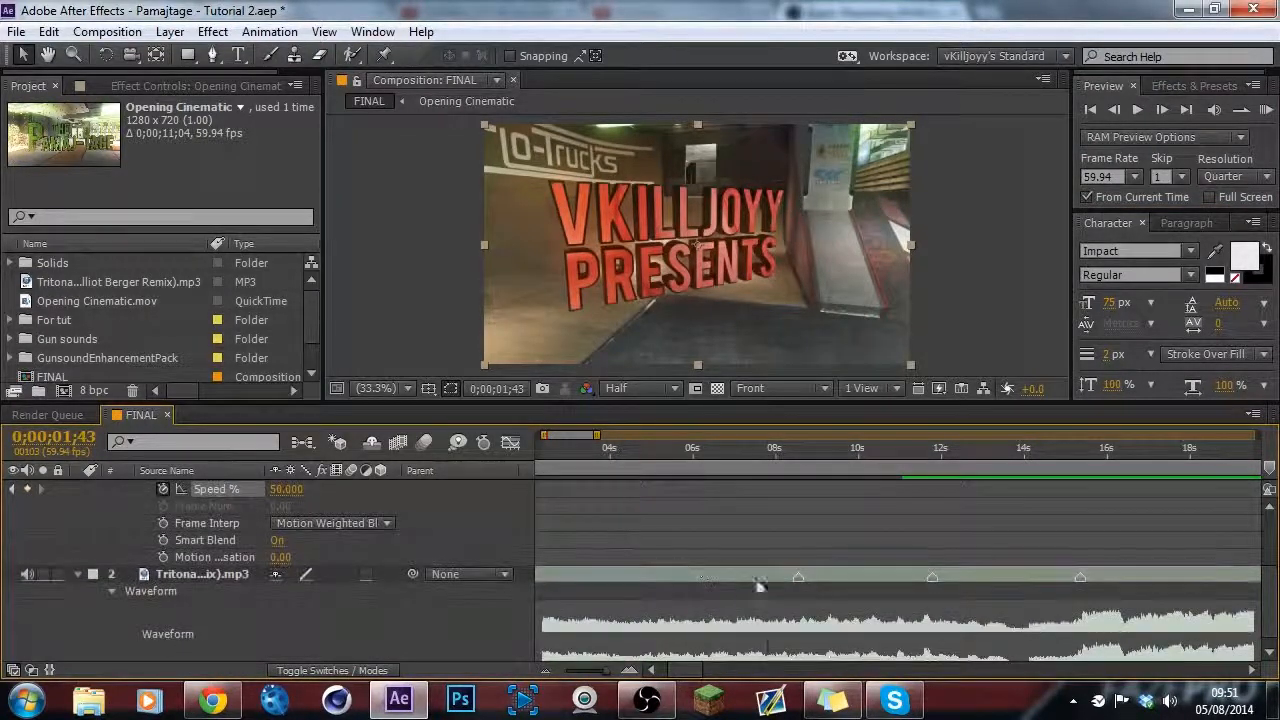
left_click(788, 451)
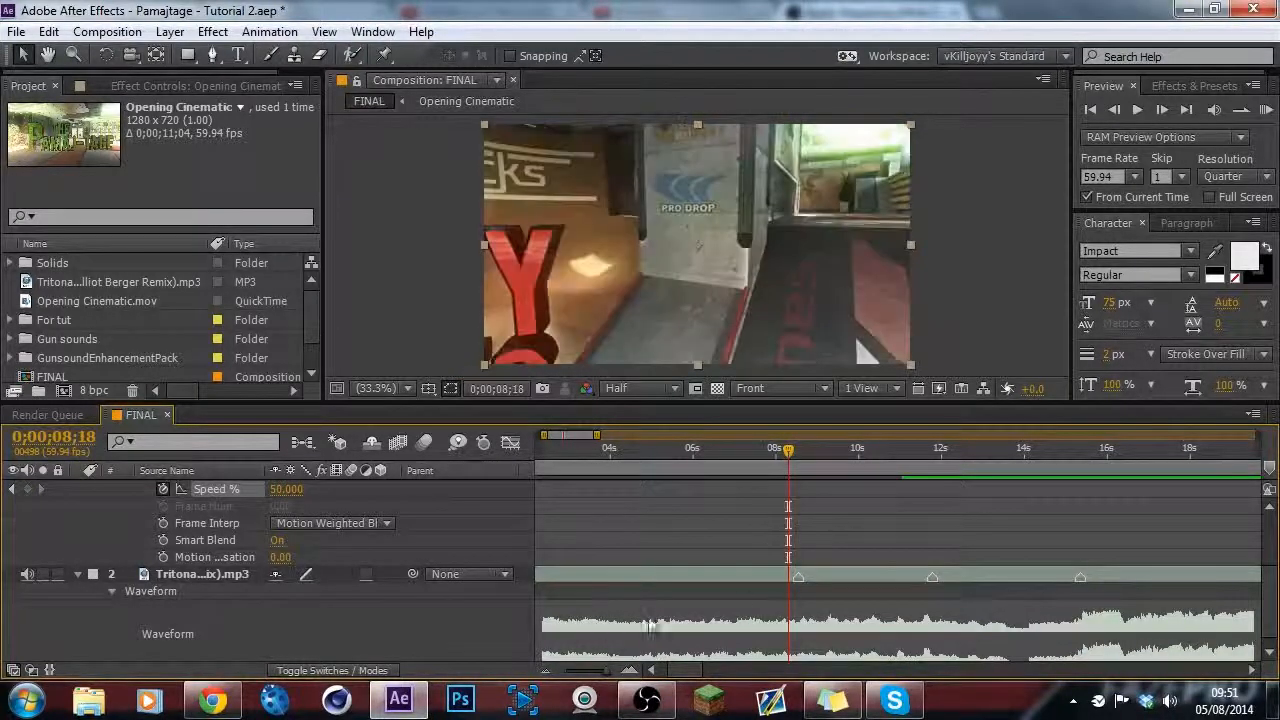
left_click(548, 676)
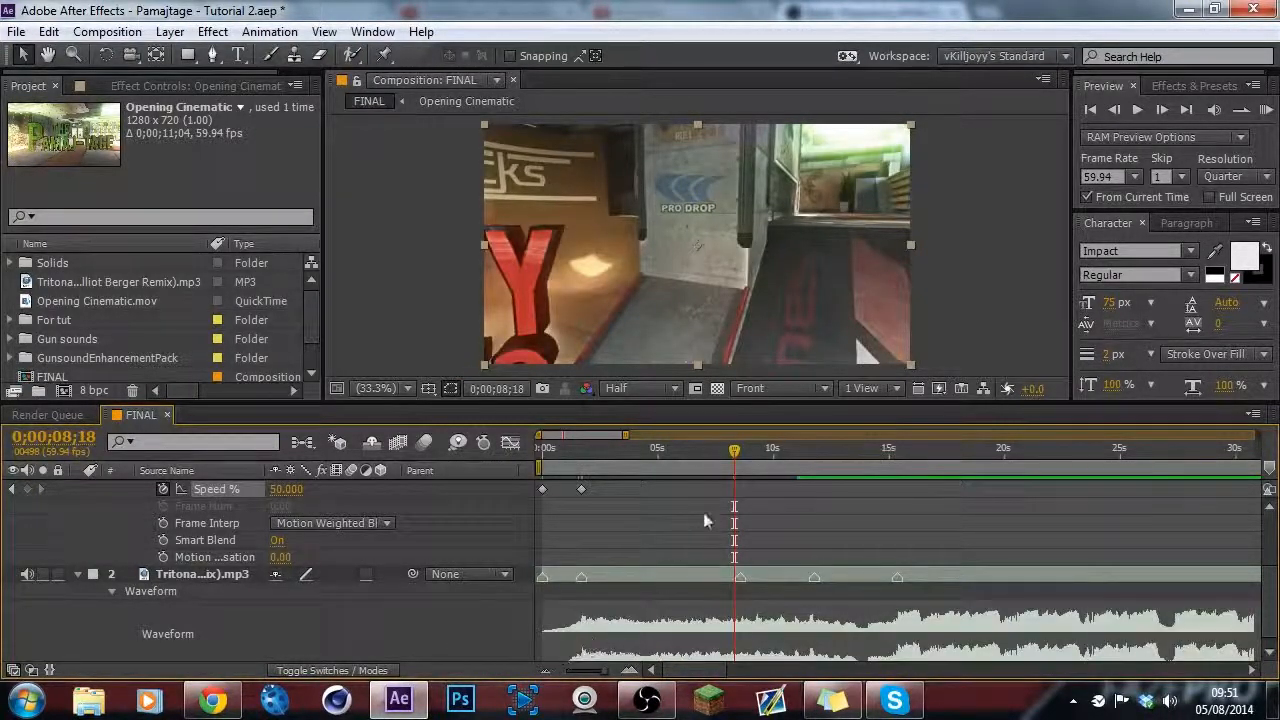
left_click(731, 454)
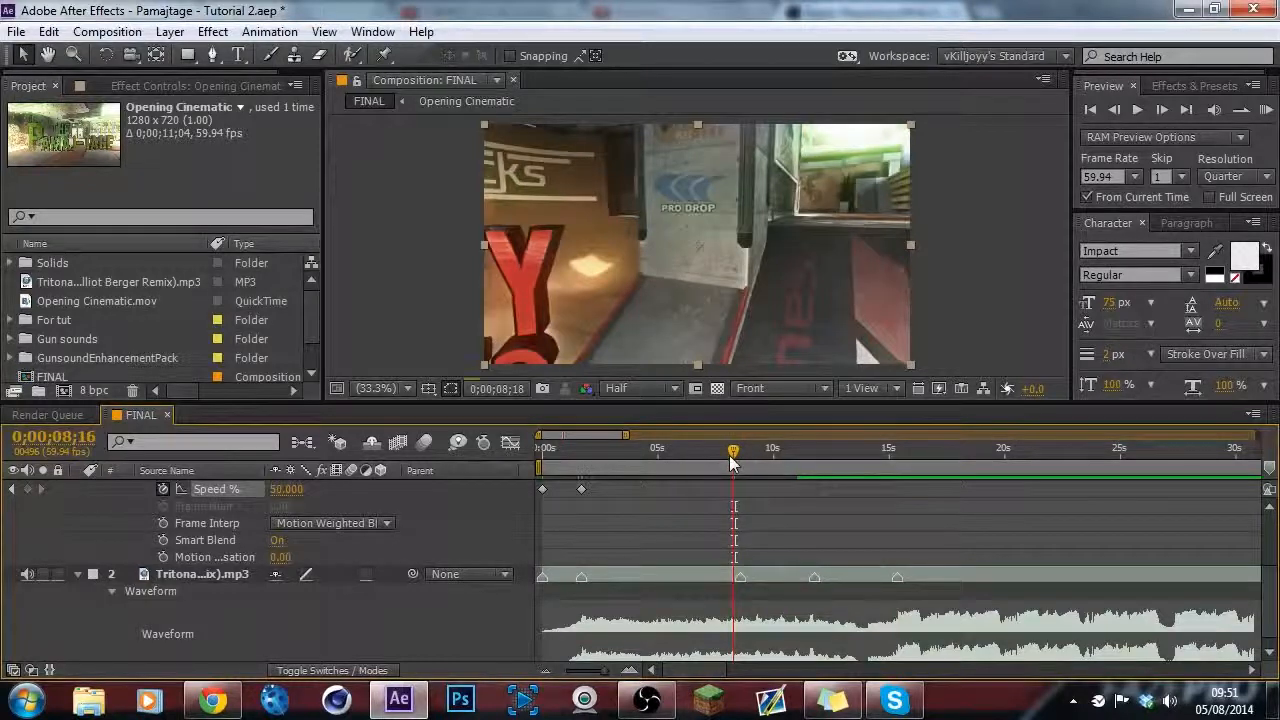
left_click(28, 488)
Set Twixtor's Speed % to 370 one frame after that keyframe, at 0;00;08;17.
key("Page_Down")
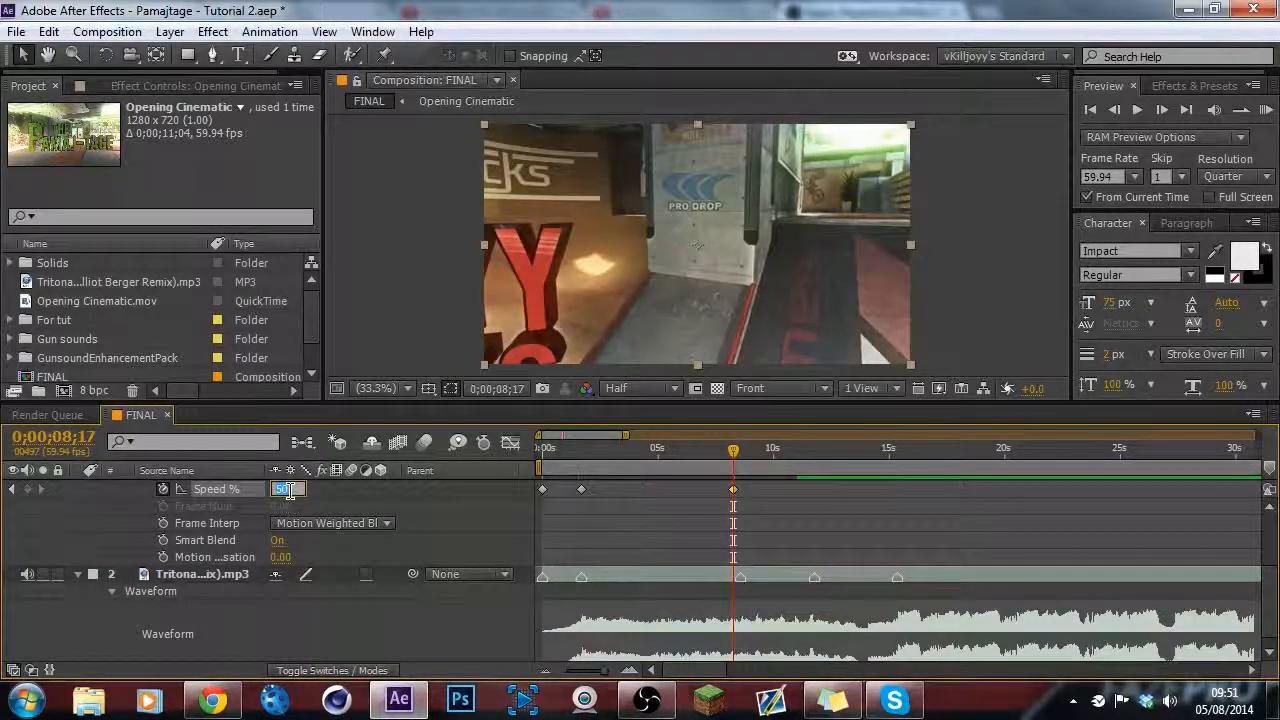
type("370")
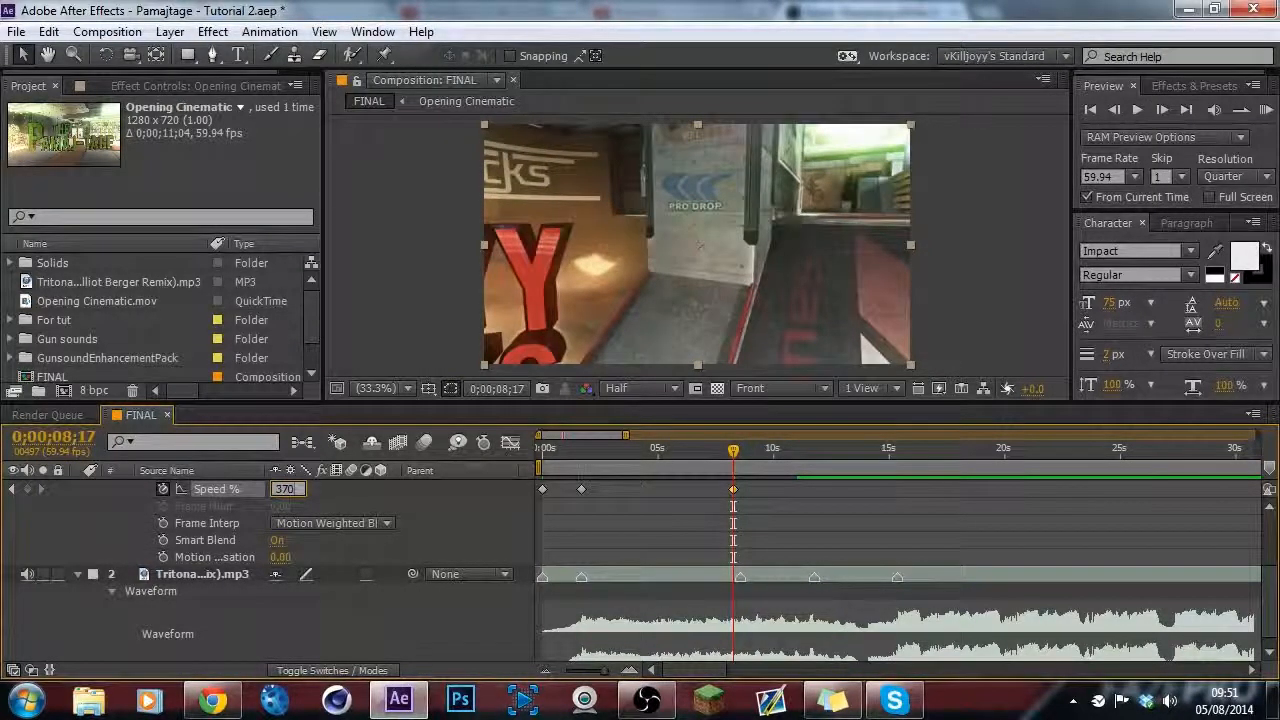
key("Return")
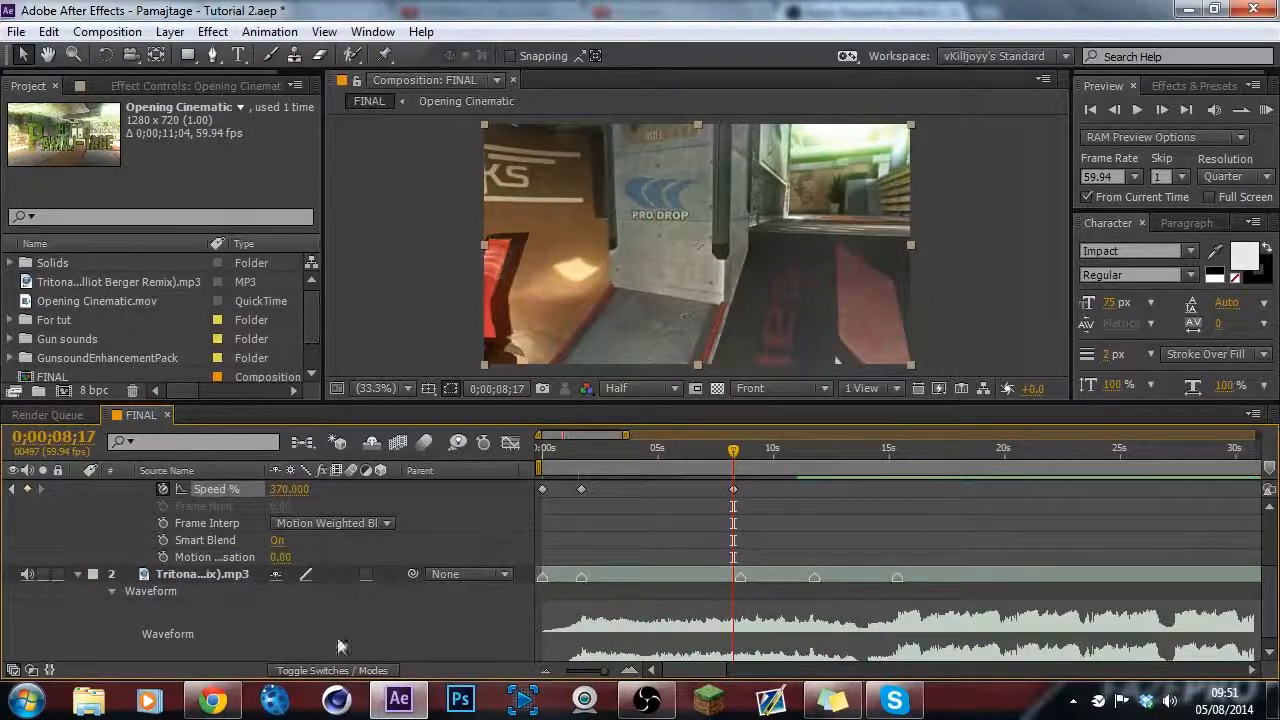
Move the pair of Speed % keyframes before the third beat marker earlier, so the first sits at 0;00;07;52.
left_click_drag(733, 450, 744, 452)
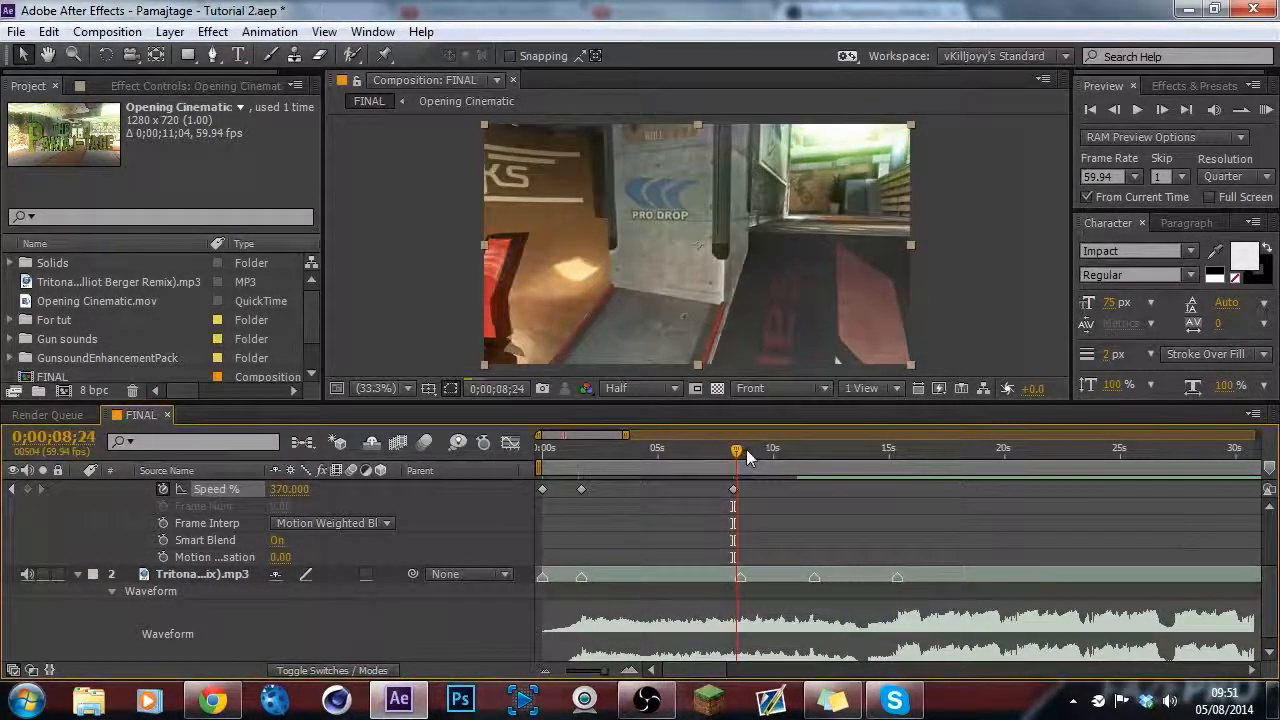
left_click(746, 450)
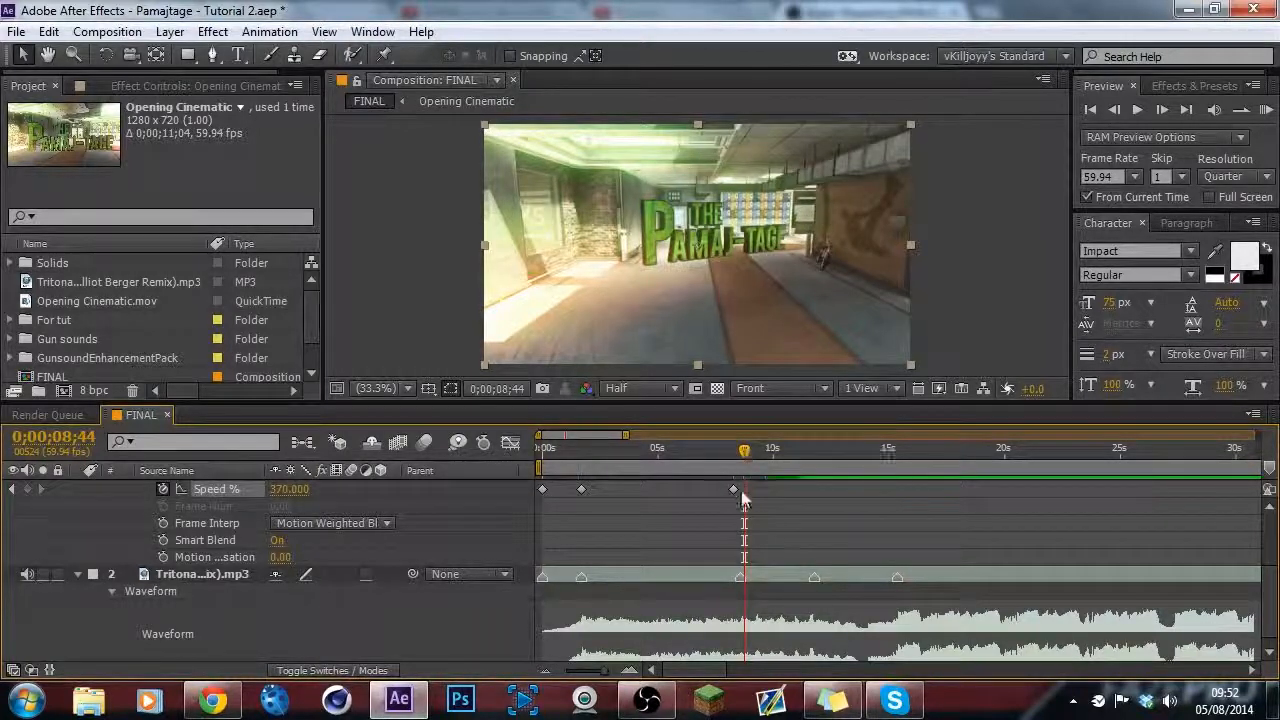
left_click(731, 455)
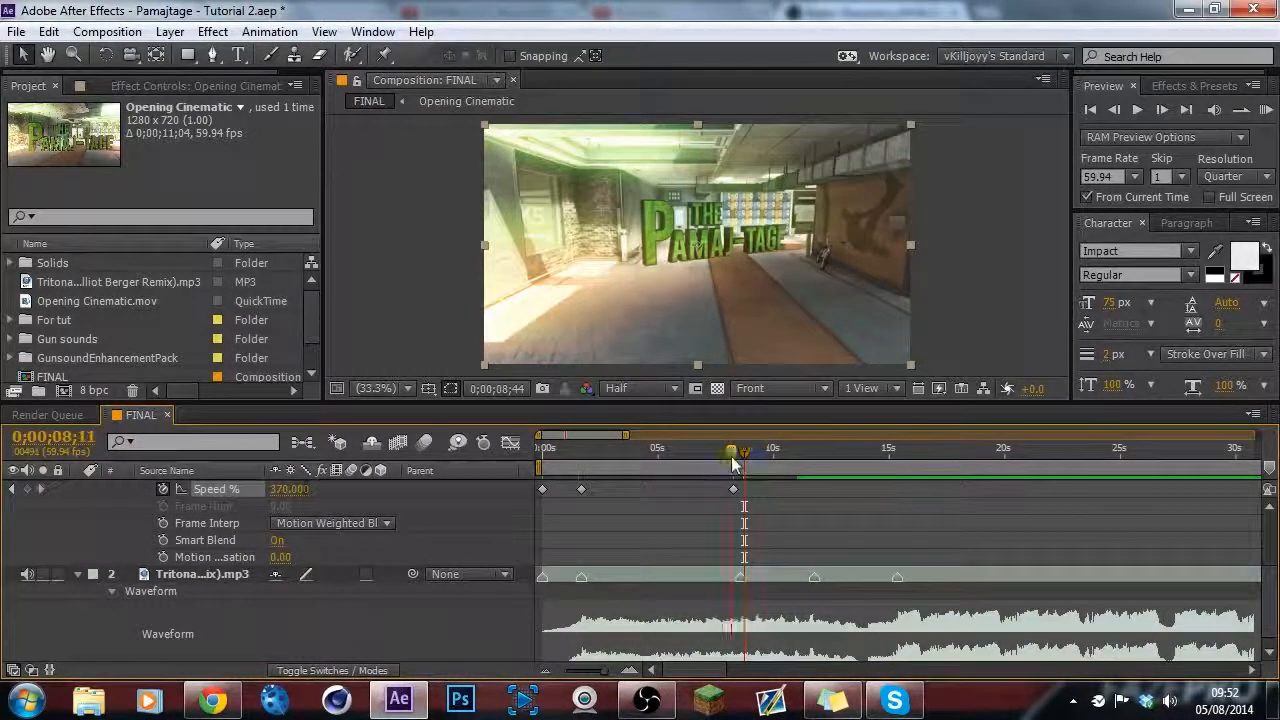
left_click_drag(731, 463, 724, 460)
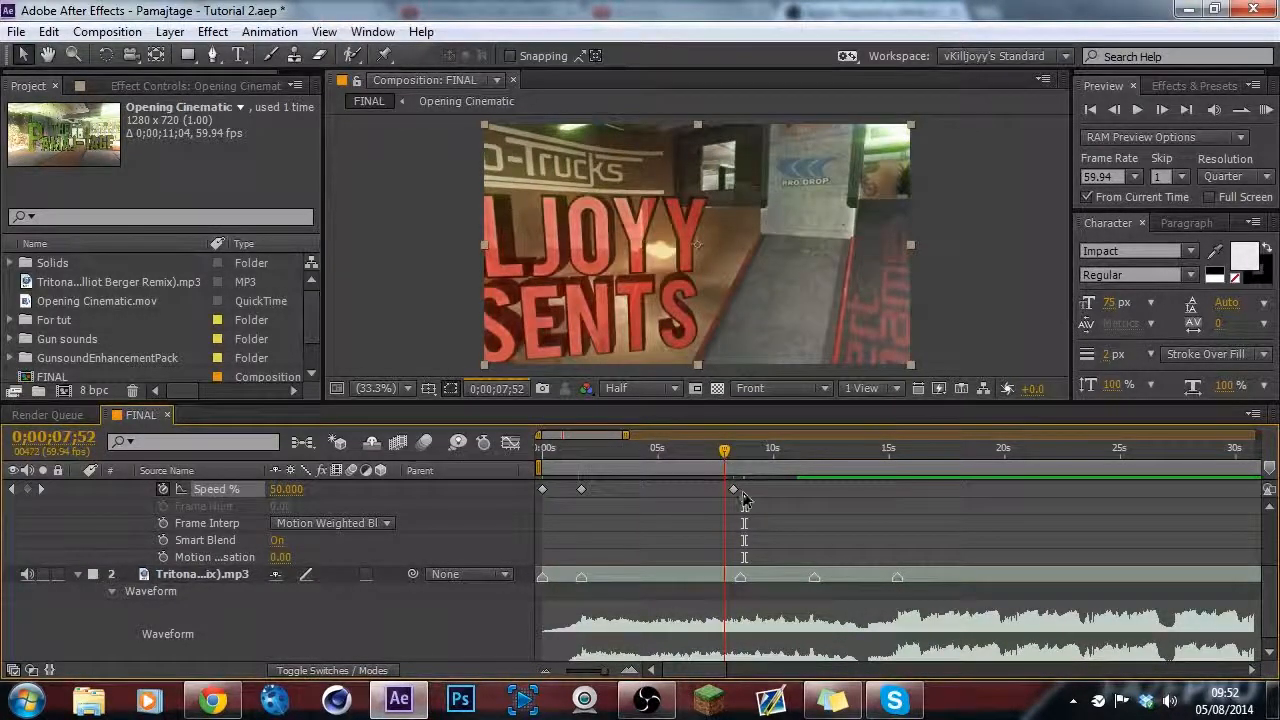
left_click(734, 489)
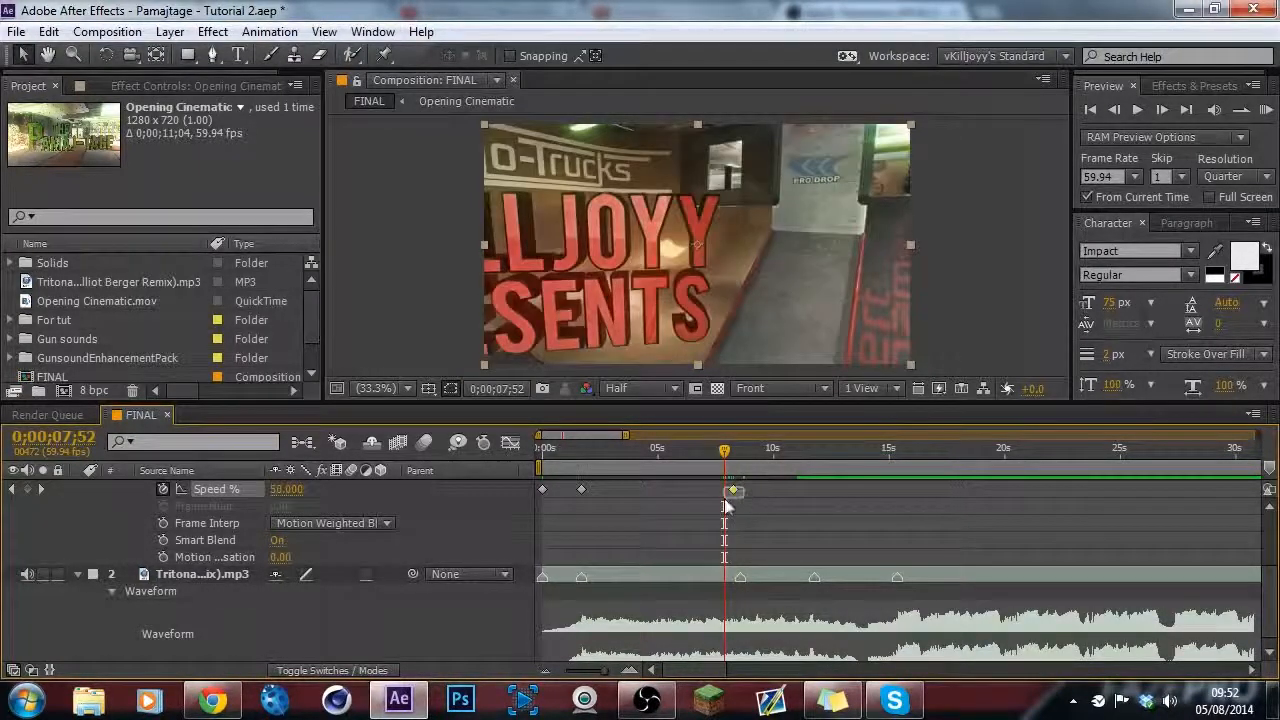
left_click_drag(736, 490, 727, 495)
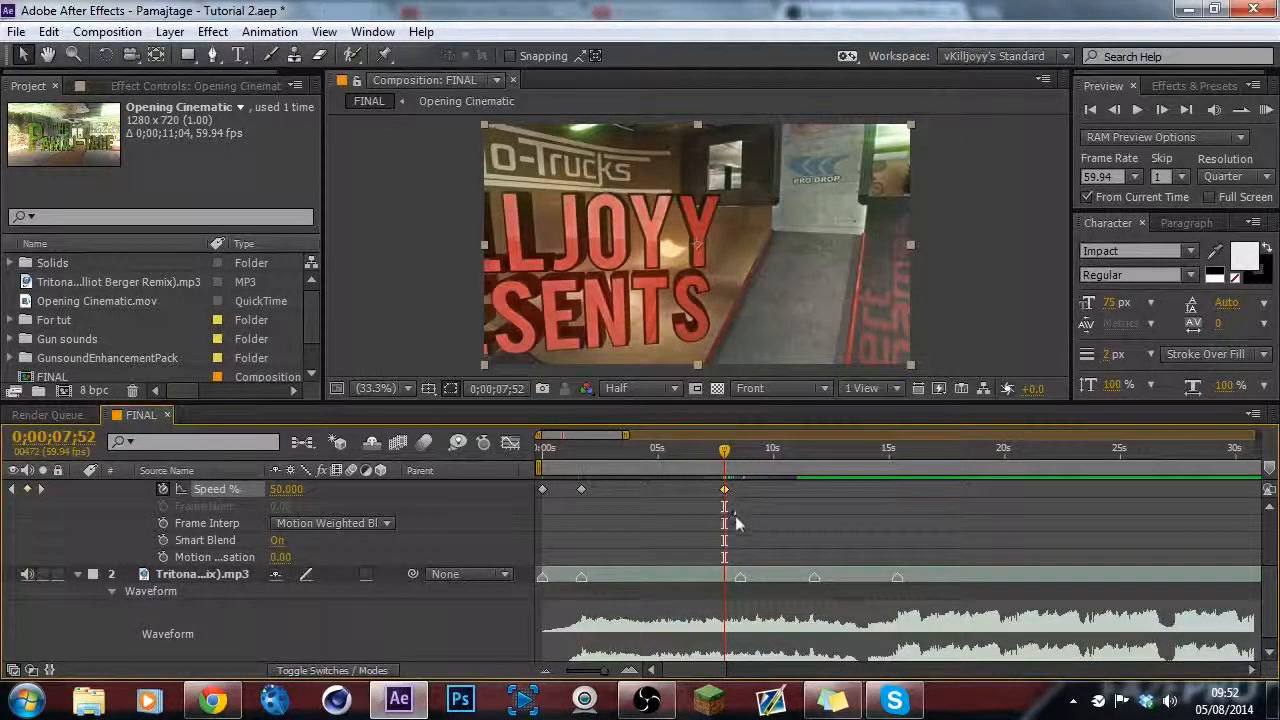
left_click(630, 671)
left_click(630, 671)
left_click(630, 671)
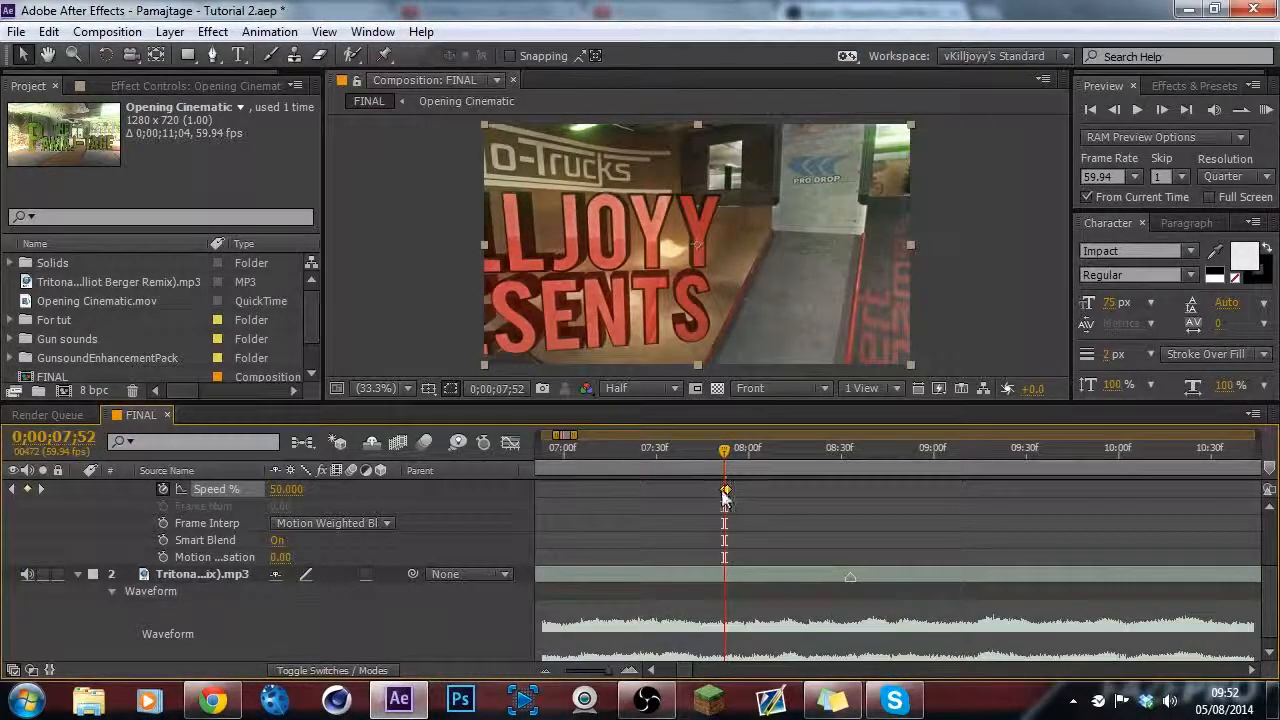
left_click(658, 559)
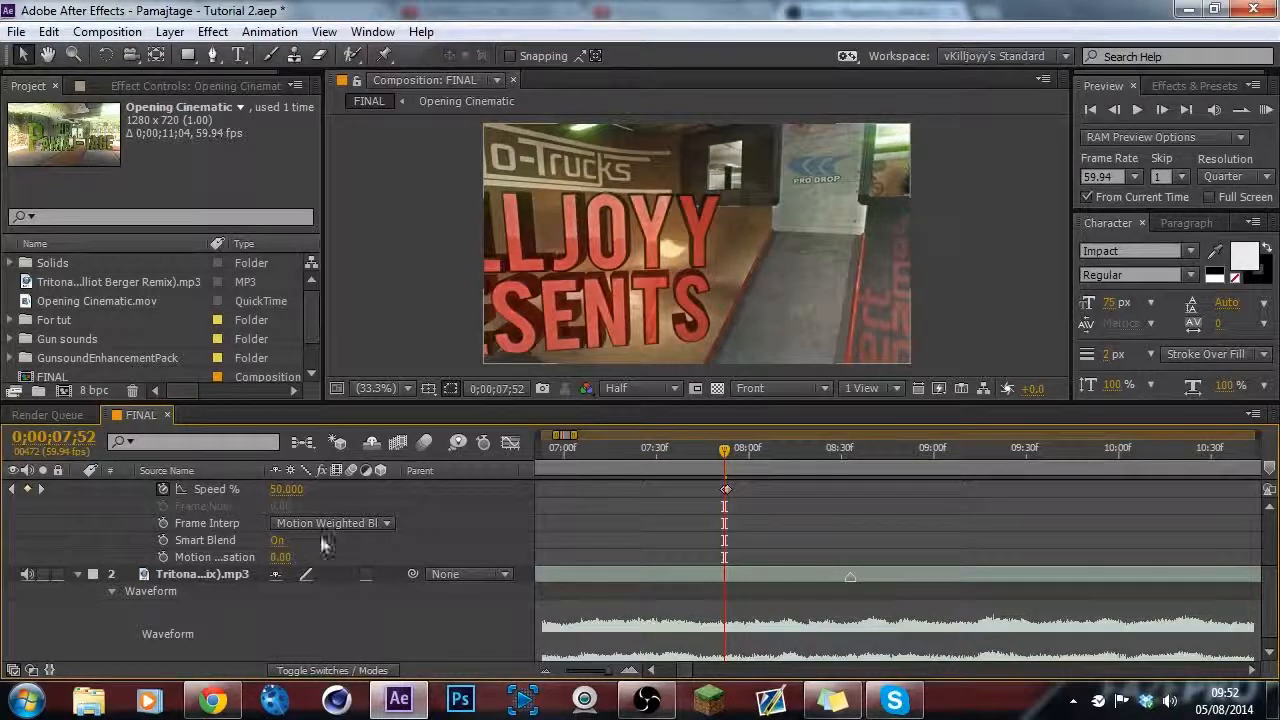
Add a Speed % keyframe holding 370 just after the music's third beat marker, at 0;00;08;40.
left_click(545, 670)
left_click(787, 451)
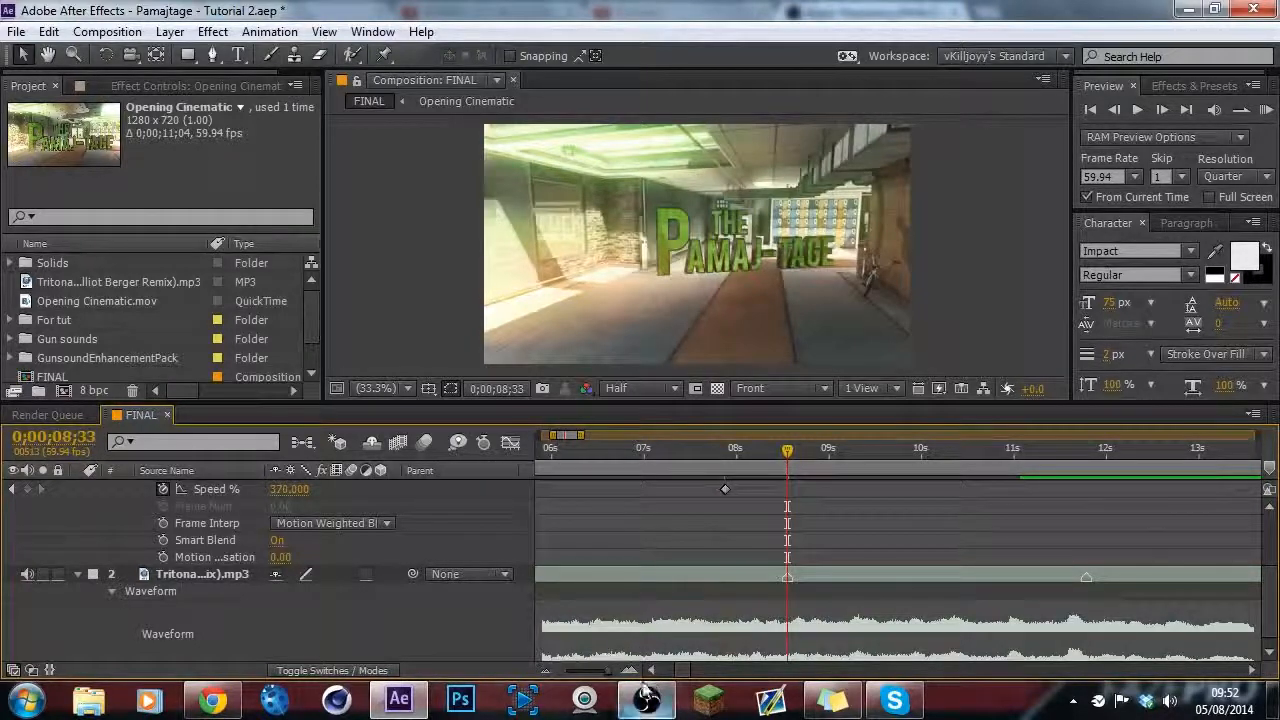
left_click_drag(790, 453, 801, 452)
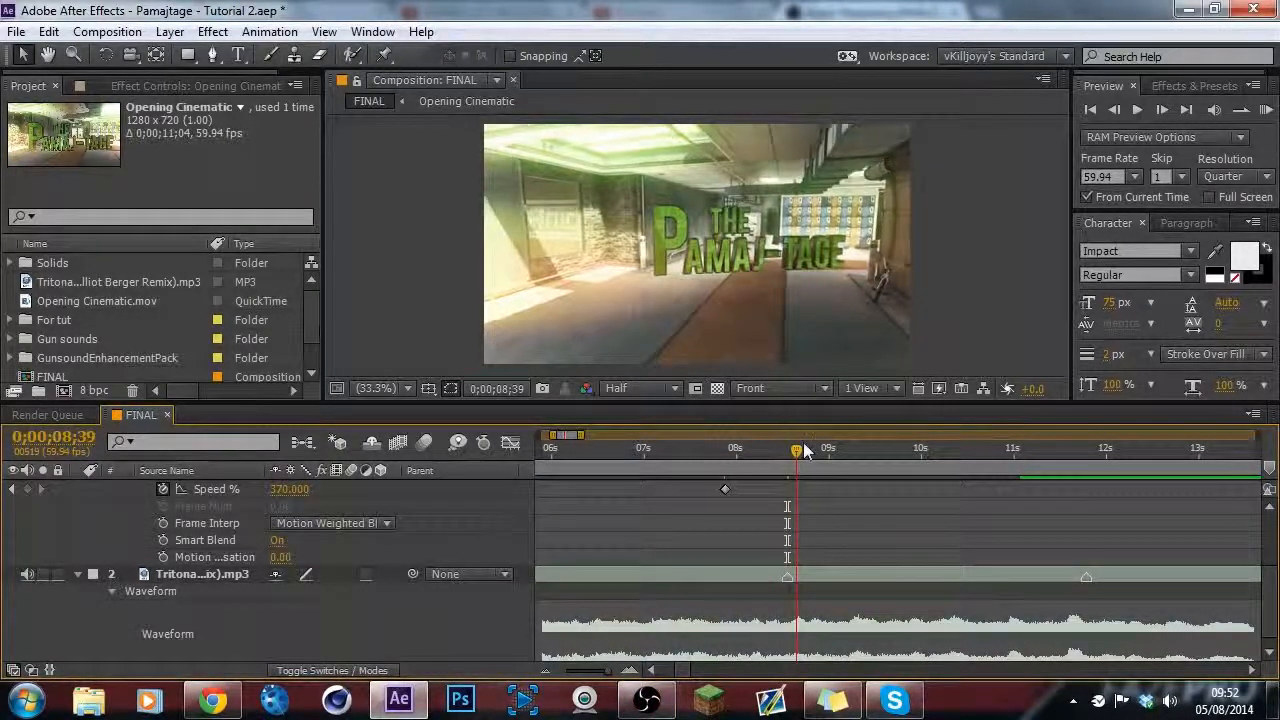
left_click_drag(798, 454, 801, 454)
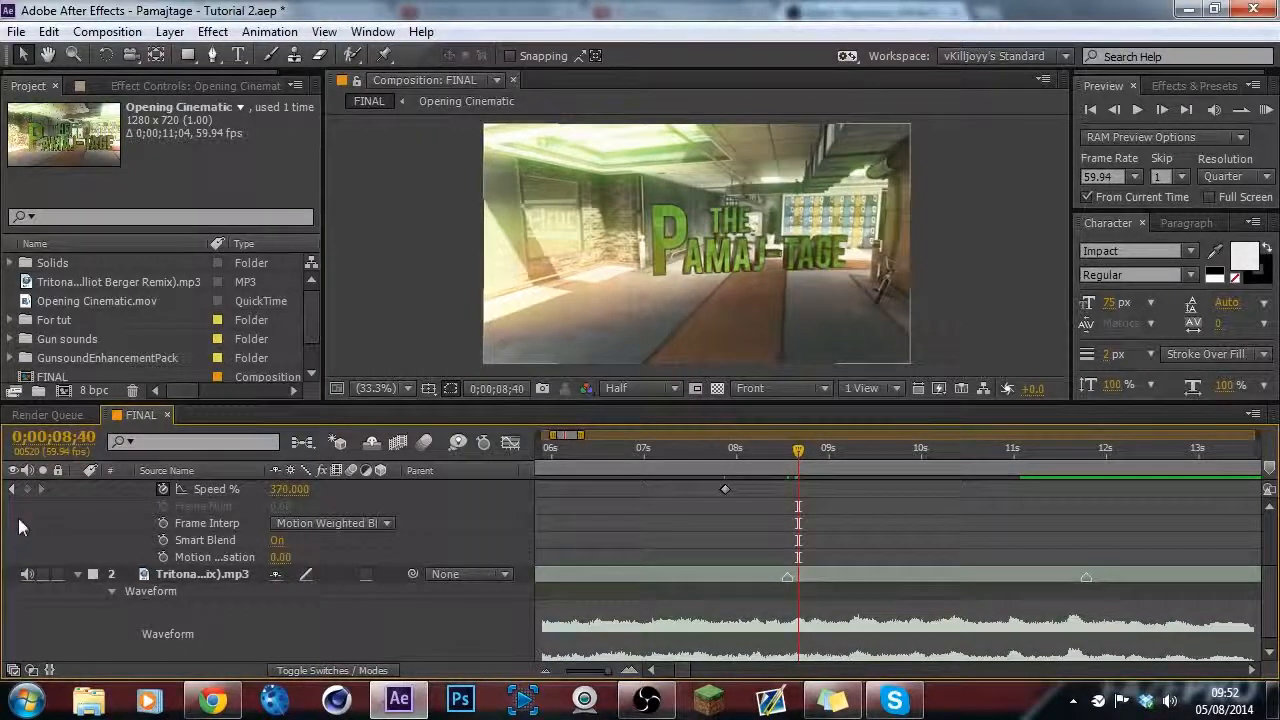
left_click(27, 489)
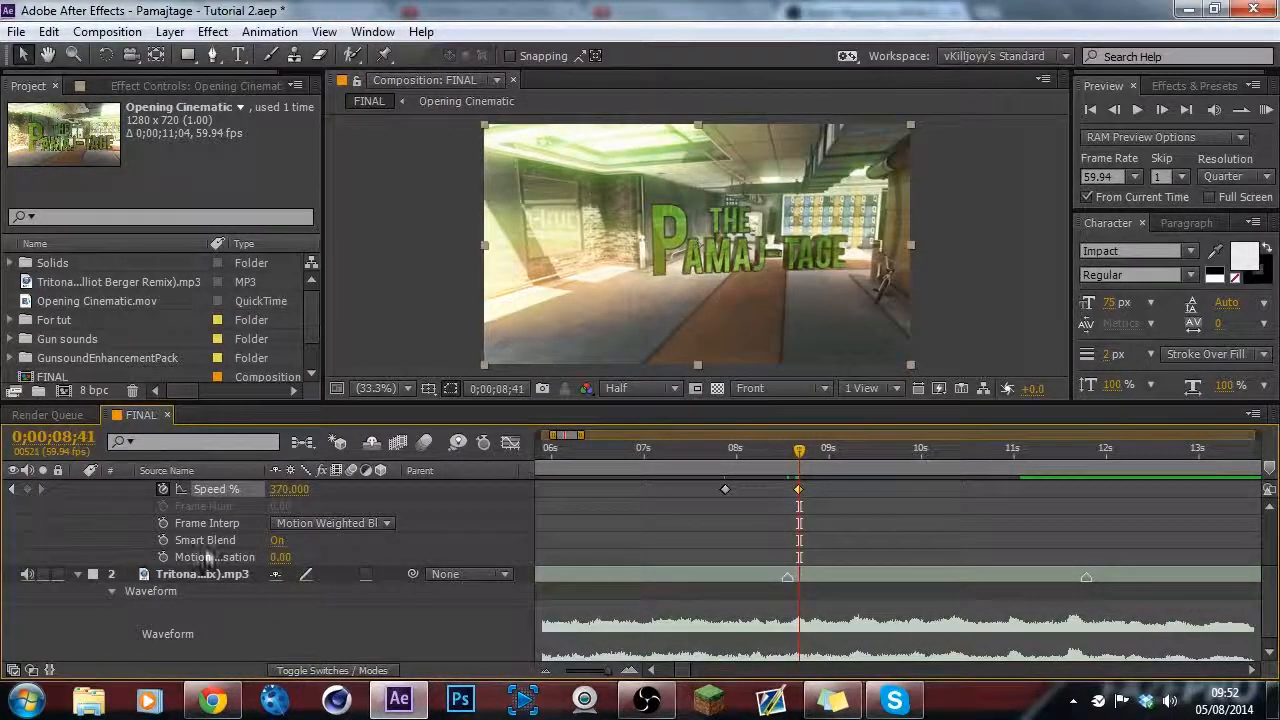
Set Twixtor's Speed % to 50 one frame after the 370 keyframe, at 0;00;08;41.
left_click(284, 490)
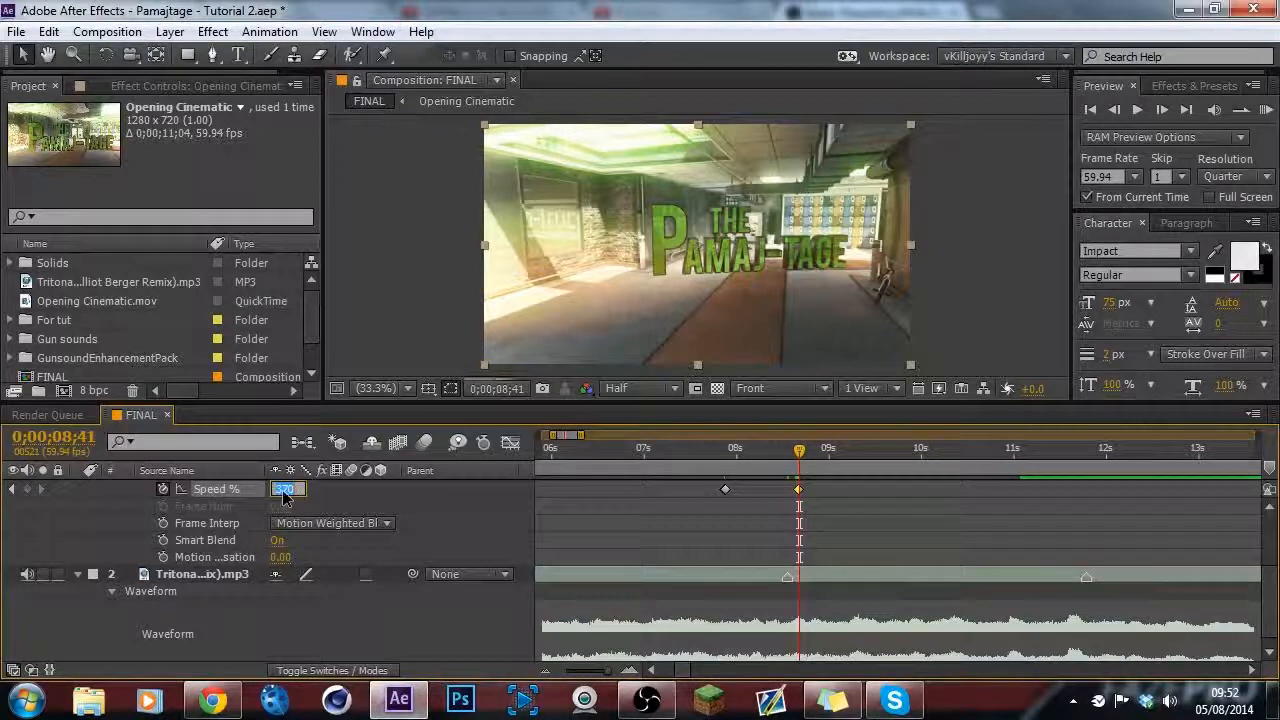
type("50")
key("Return")
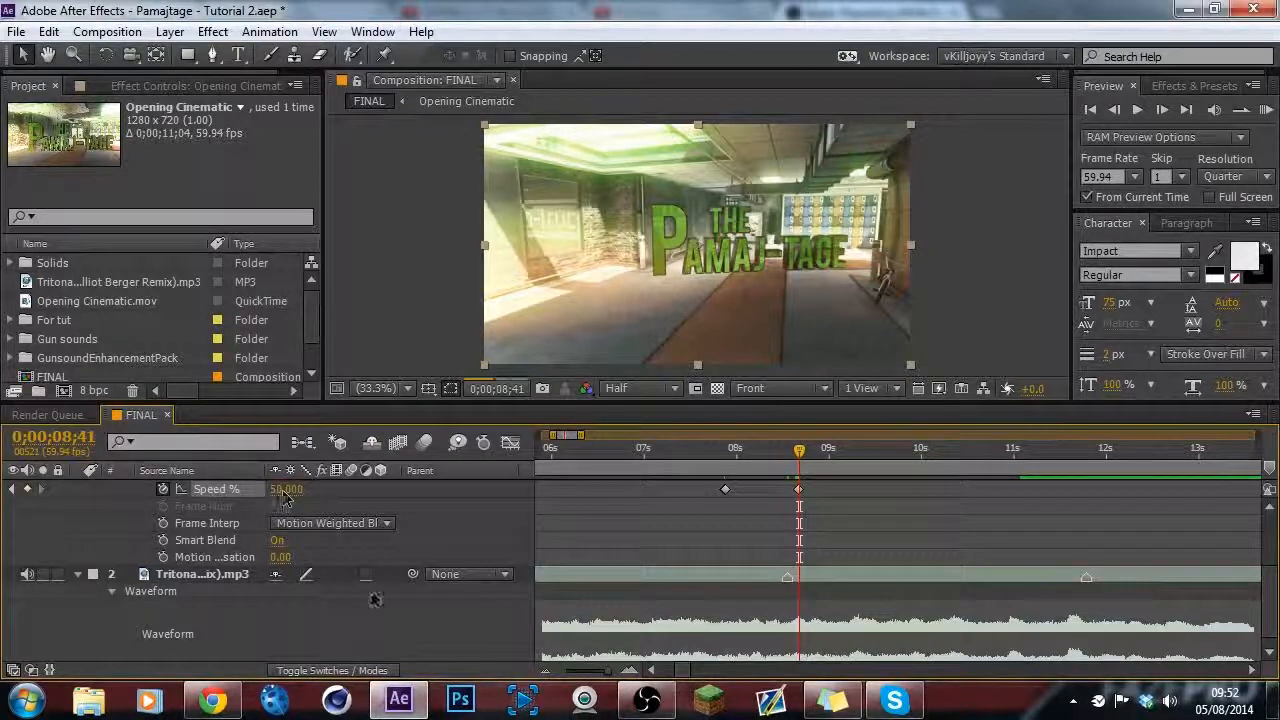
Extend the Opening Cinematic layer's end to about 0;00;13;30 and shift the whole layer about 1.4 seconds earlier.
left_click(546, 671)
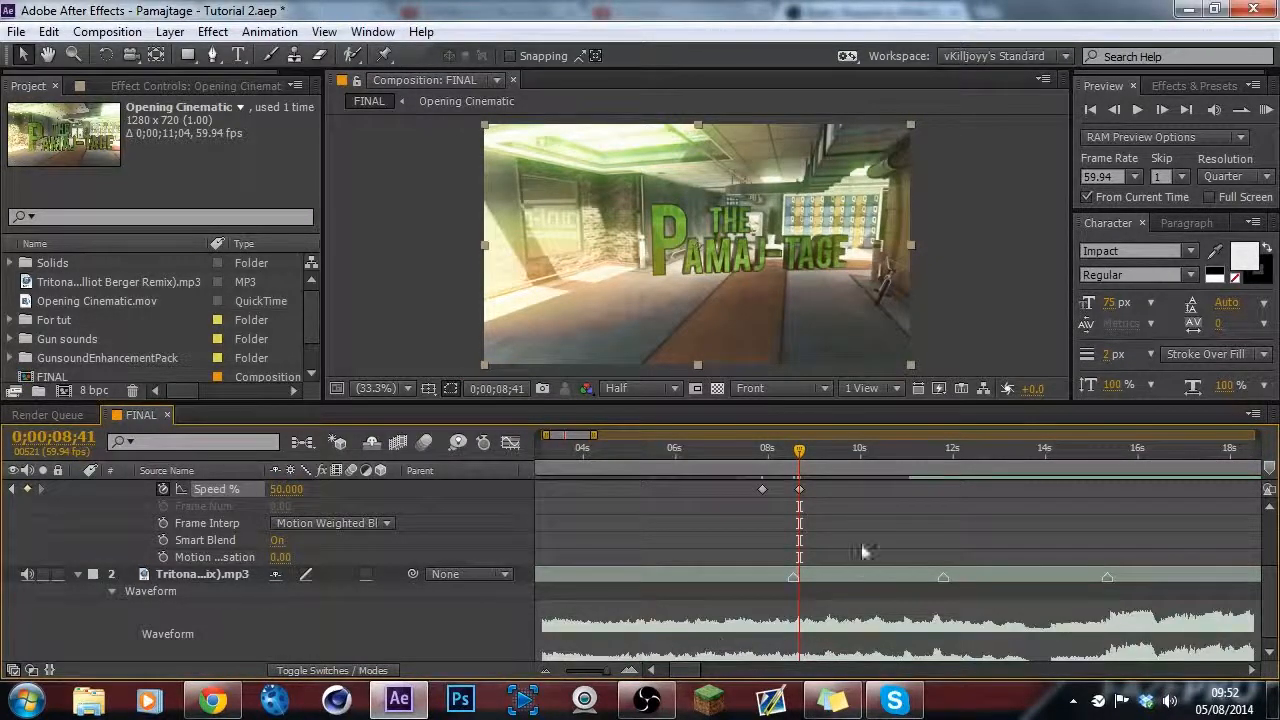
left_click(903, 466)
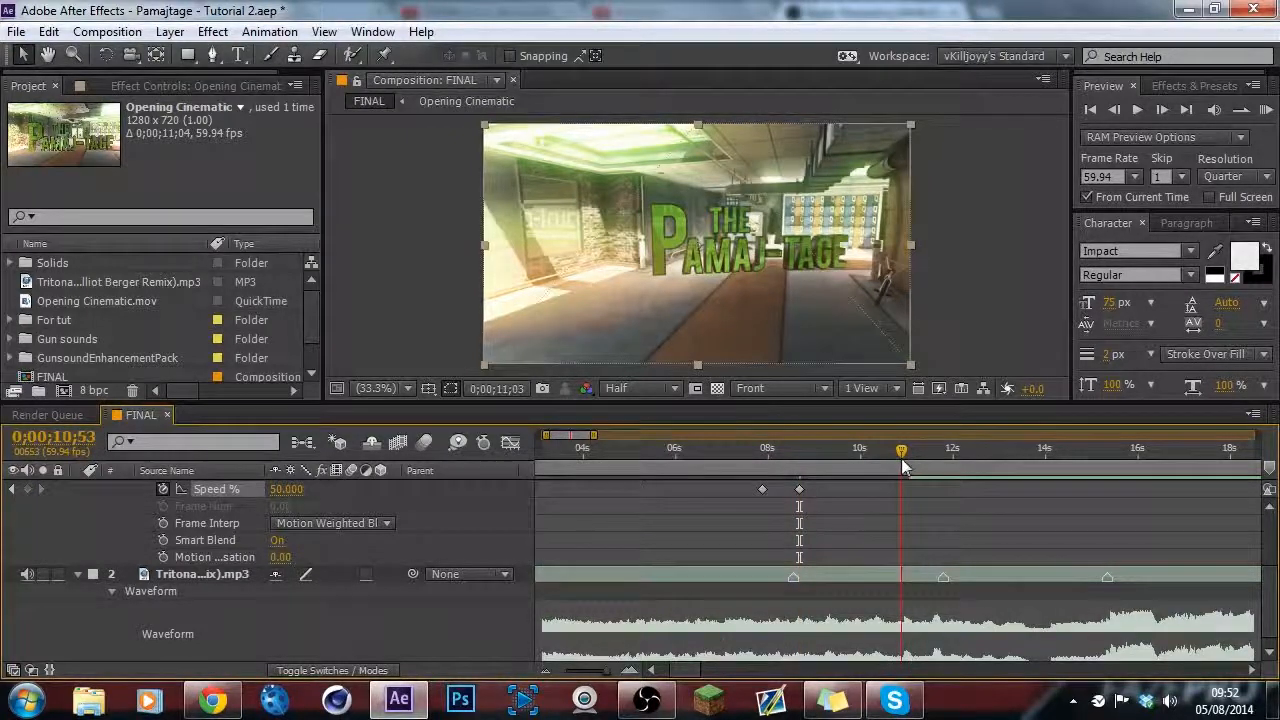
scroll(762, 550, "up", 3)
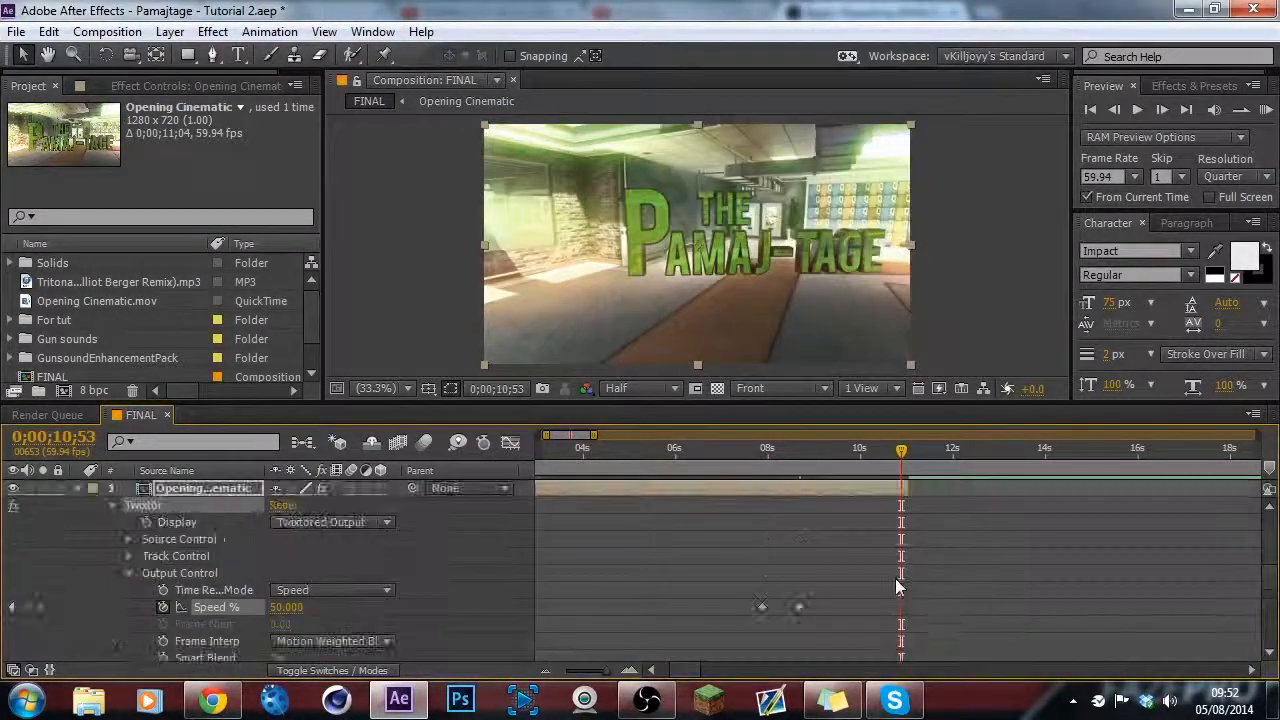
left_click_drag(903, 487, 1052, 487)
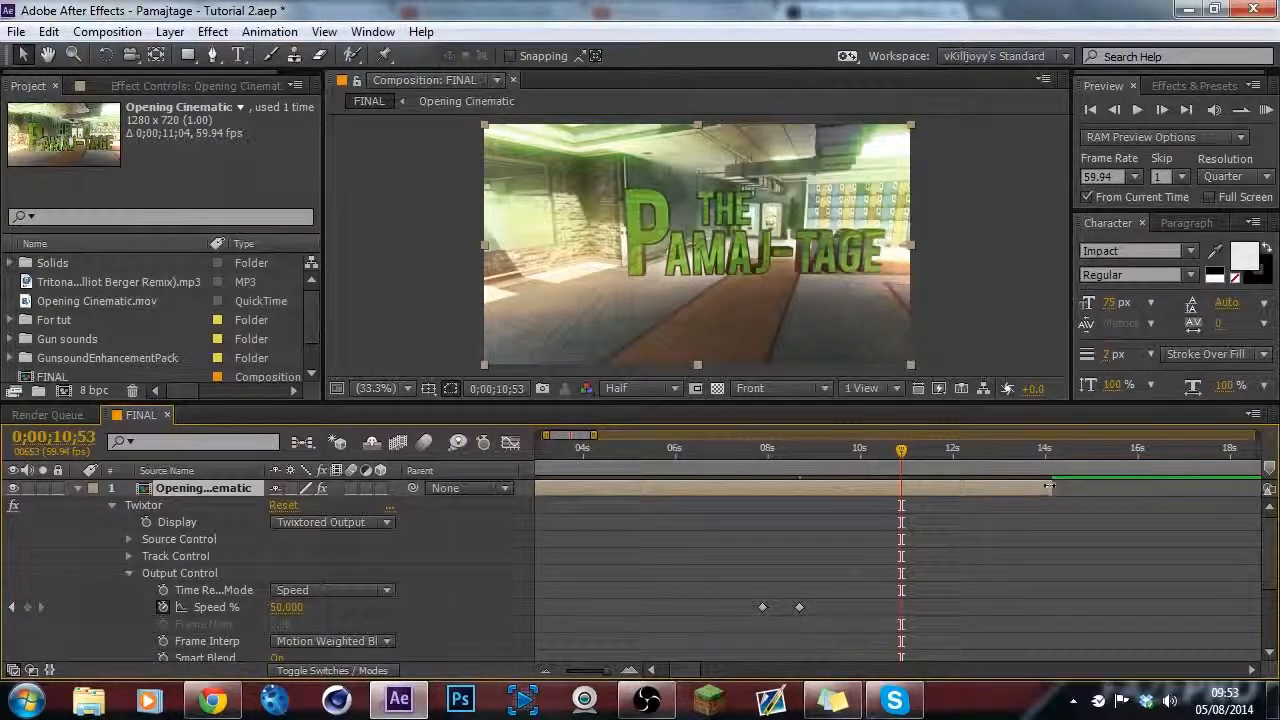
mouse_move(1033, 488)
left_mouse_down()
mouse_move(892, 488)
mouse_move(1020, 496)
left_mouse_up()
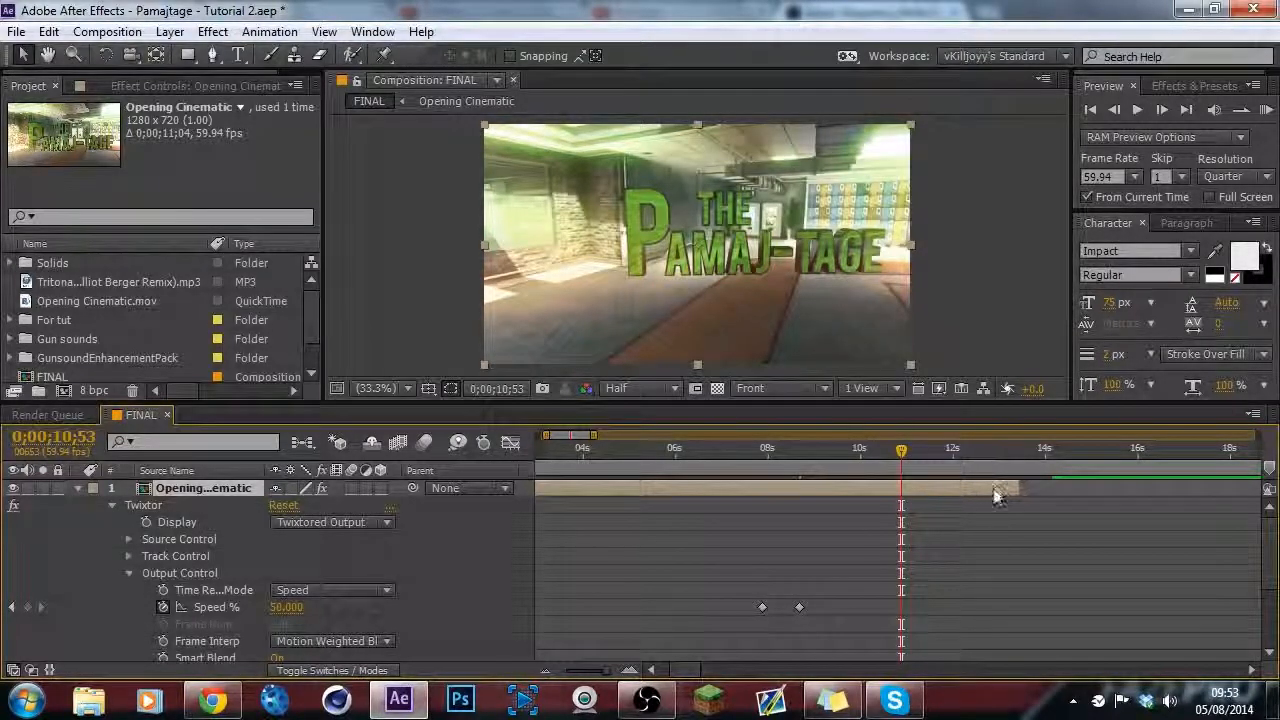
left_click_drag(1026, 487, 958, 487)
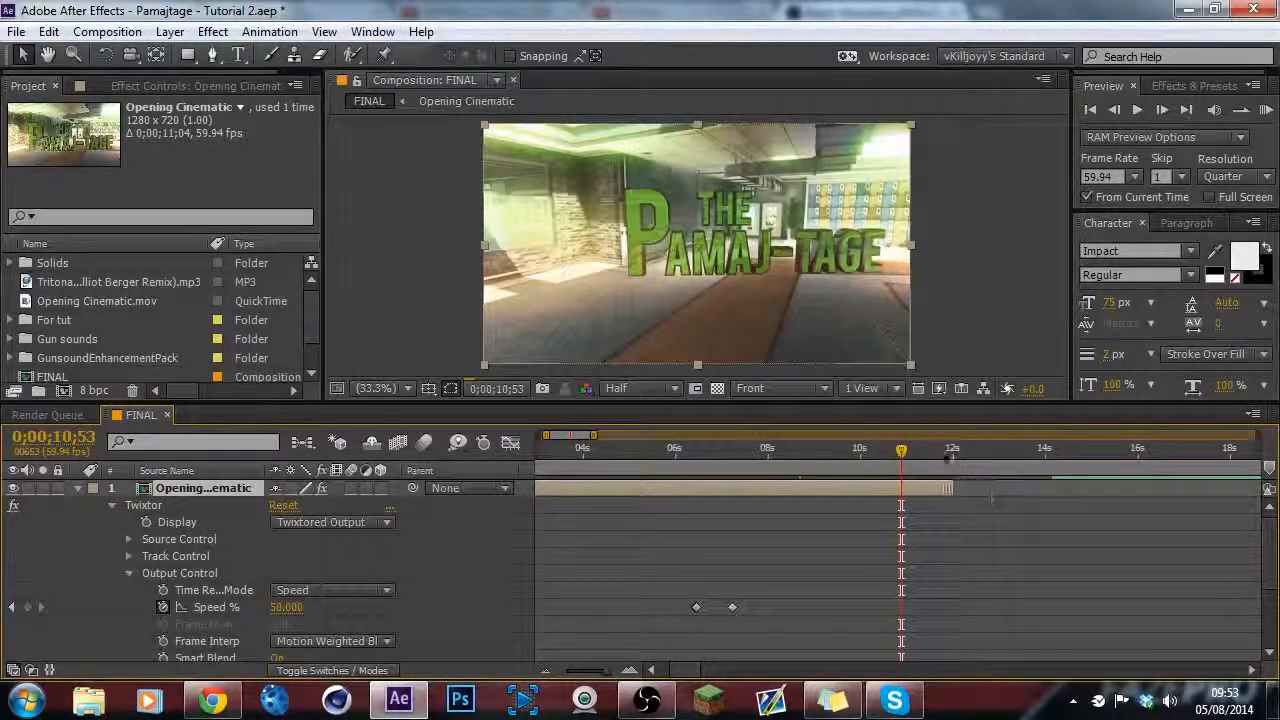
Extend the end of the shifted Opening Cinematic layer to about 0;00;12;30.
left_click(930, 452)
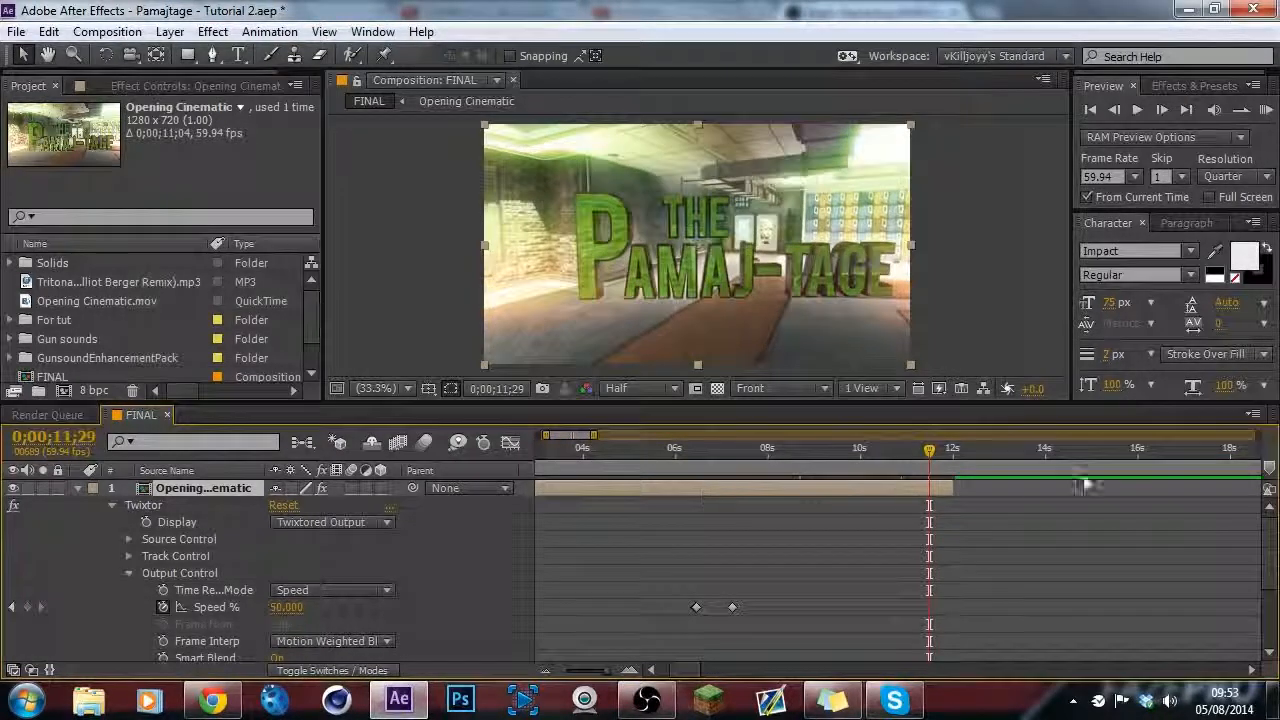
left_click(968, 453)
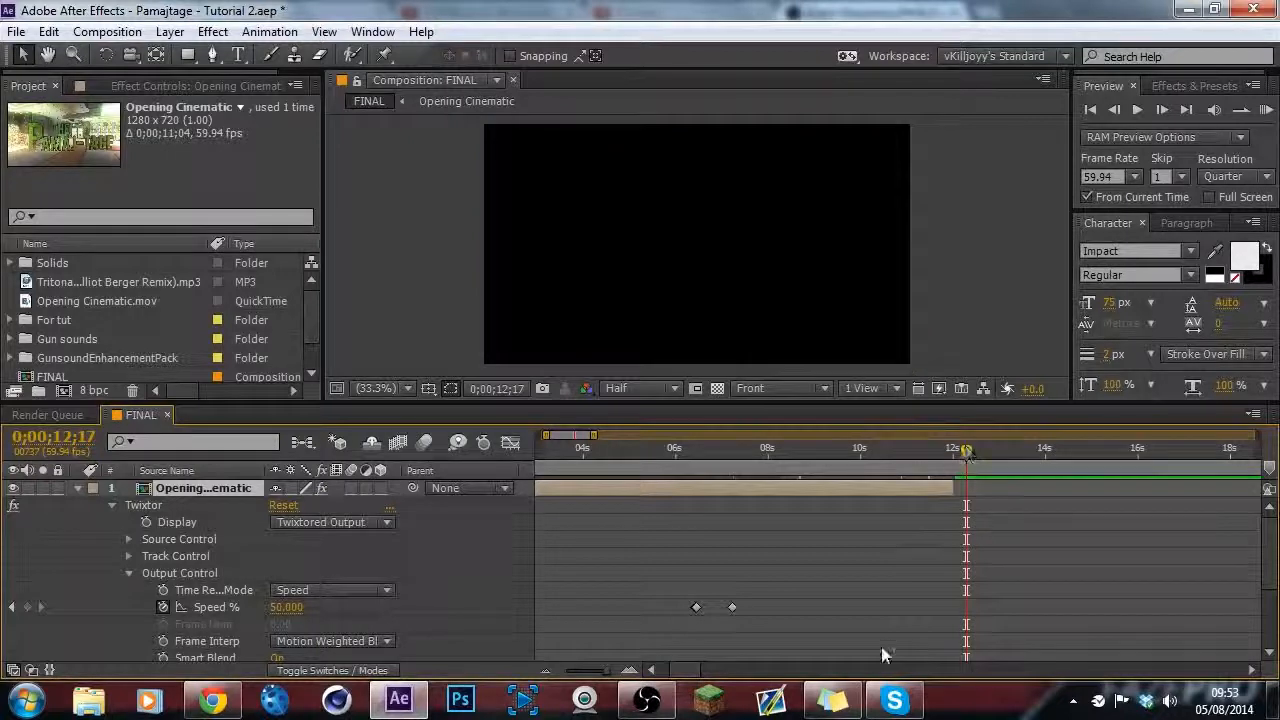
left_click_drag(937, 488, 966, 488)
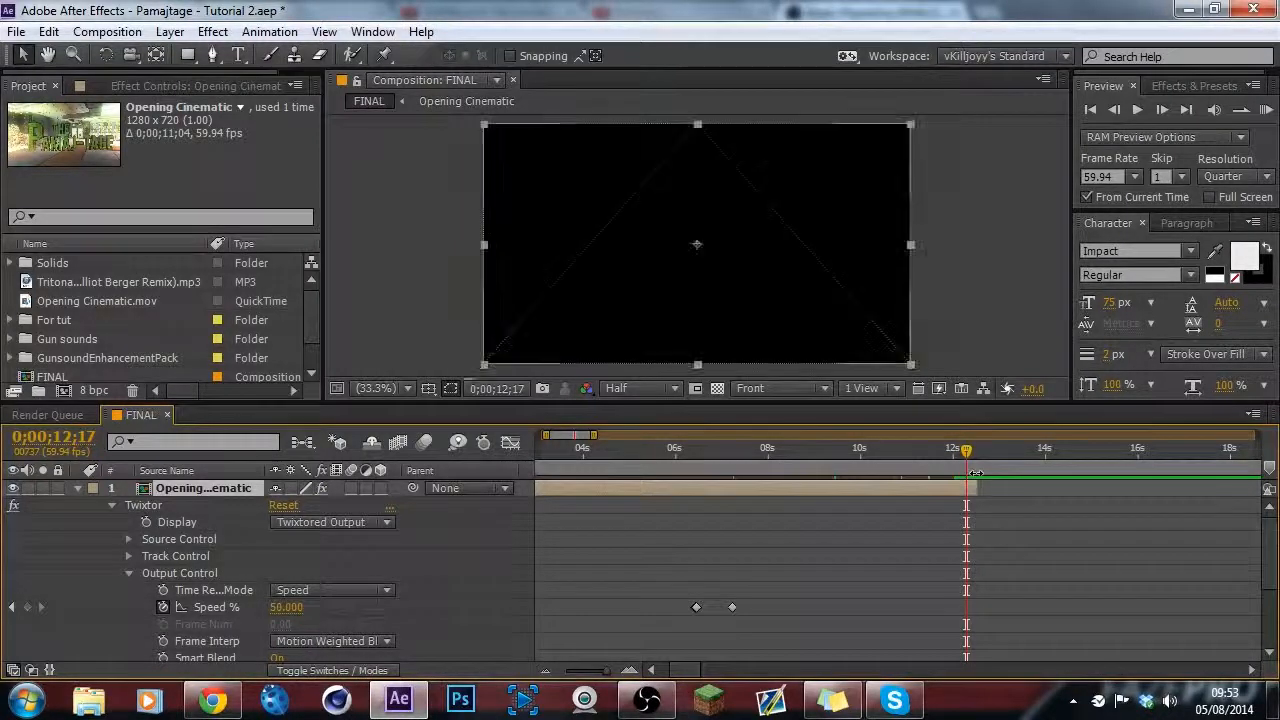
Add a layer marker to the Opening Cinematic at the music's fourth beat marker, 0;00;11;47, and go back to the last Speed % keyframe.
scroll(976, 477, "down", 3)
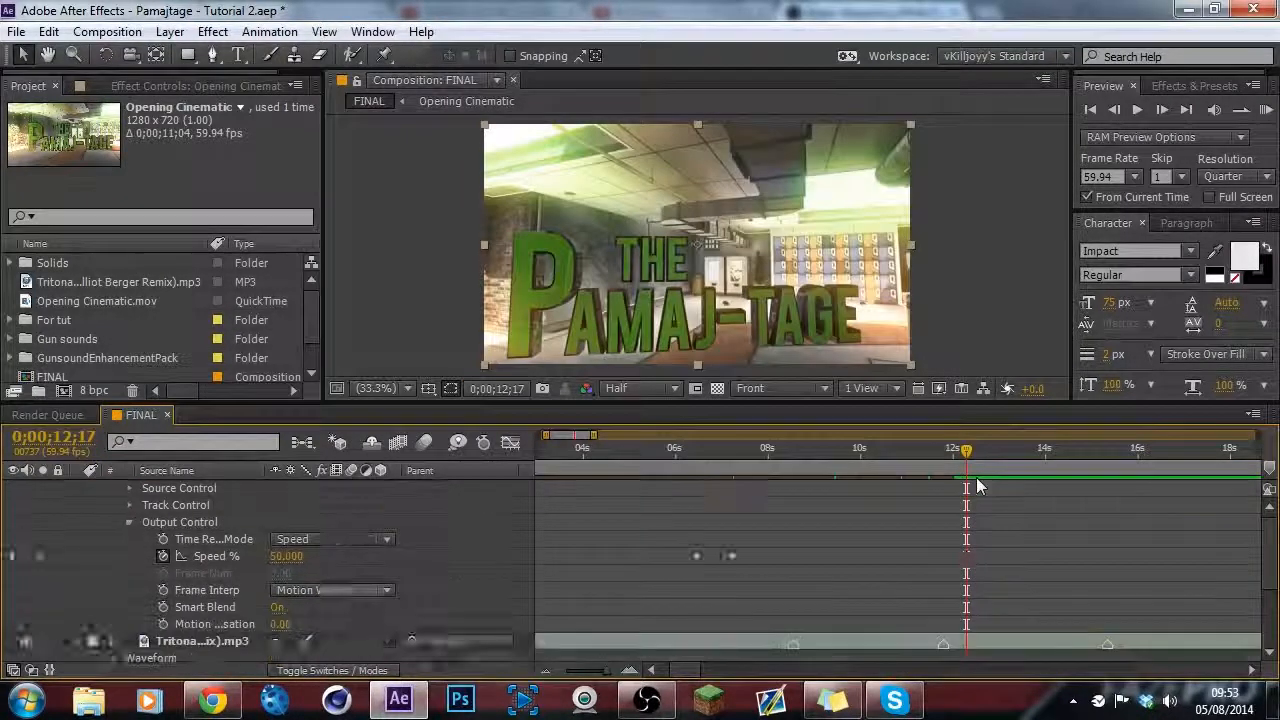
left_click_drag(958, 458, 944, 455)
key("alt+]")
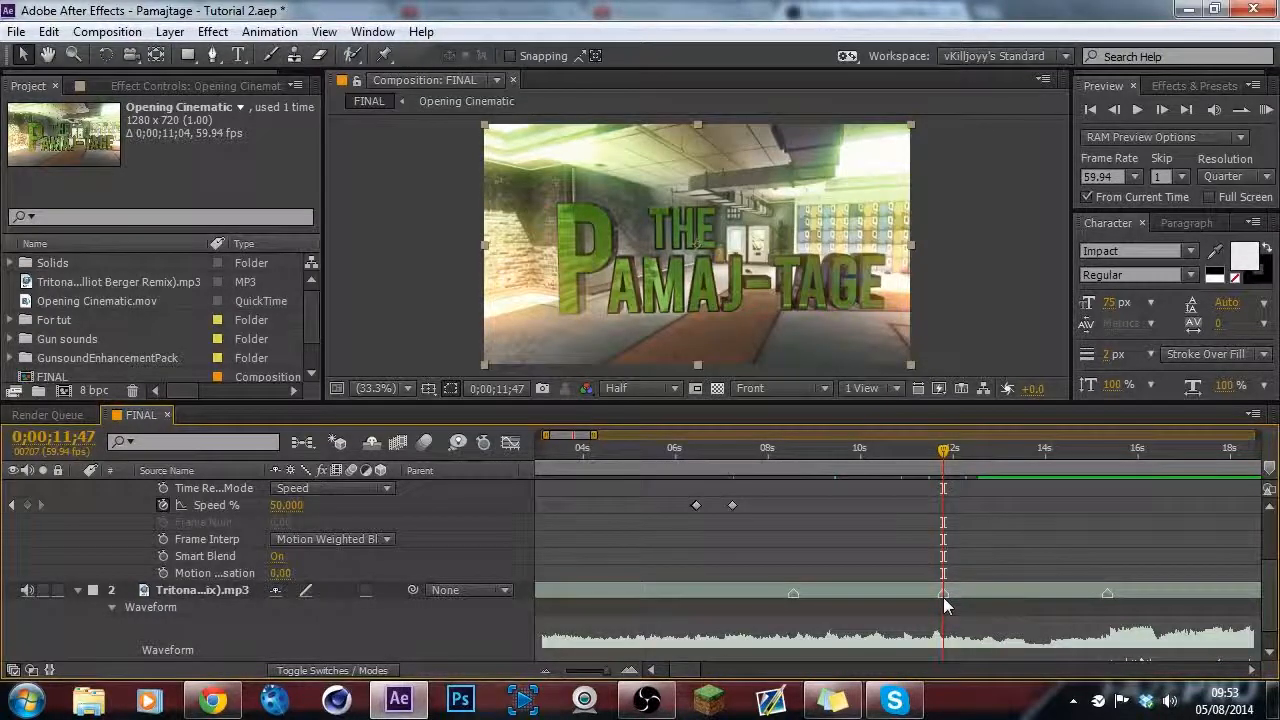
scroll(979, 597, "up", 3)
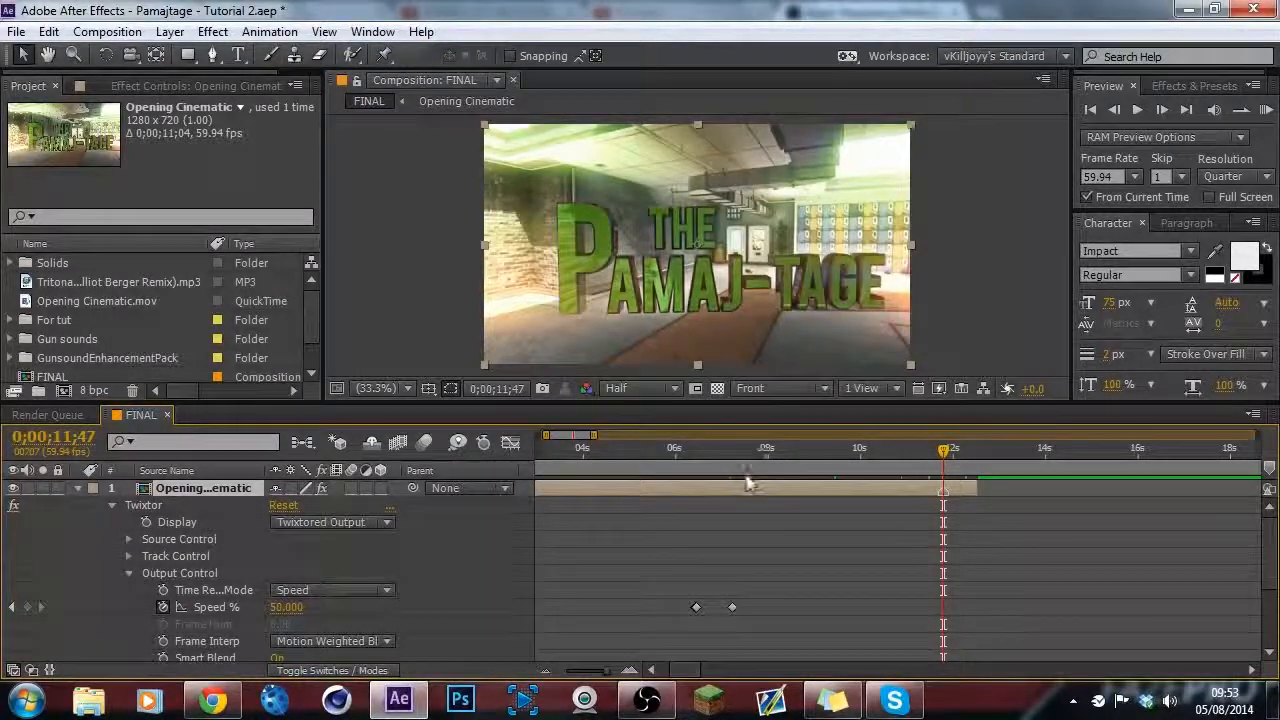
key("j")
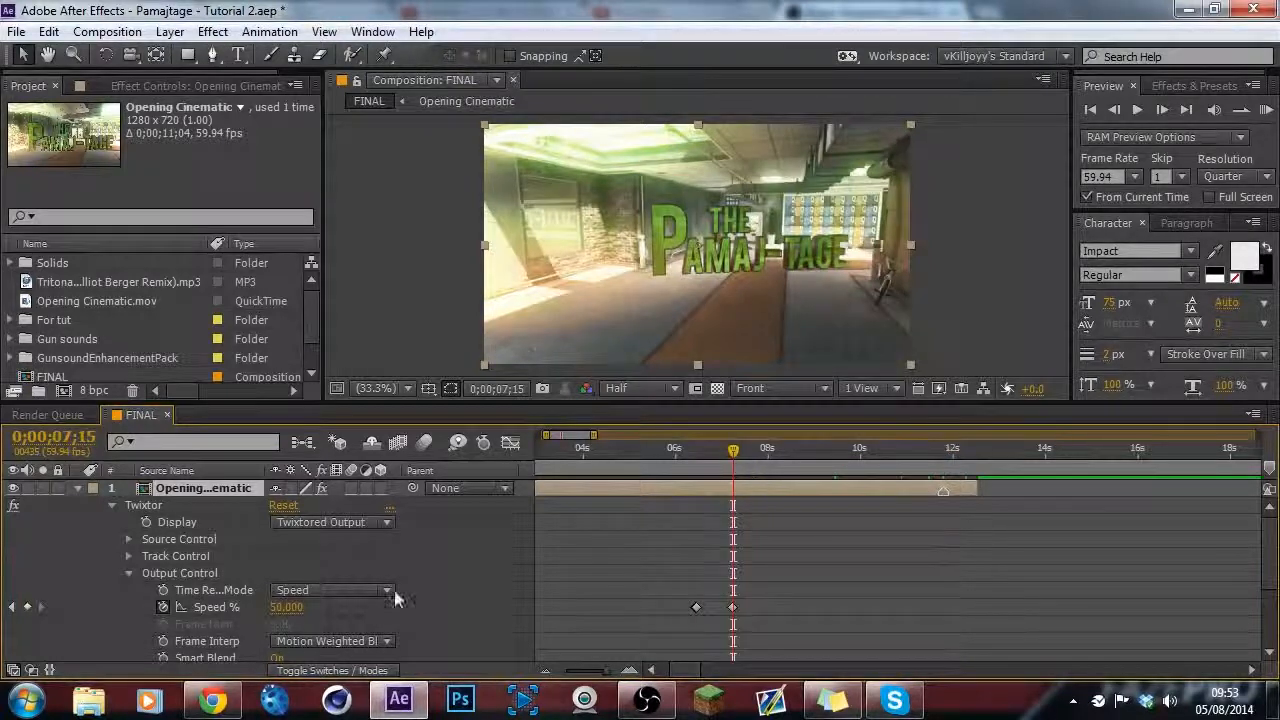
Set Twixtor's Speed % keyframe at 0;00;07;15 to 65 and check the frame at the layer marker, 0;00;11;47.
left_click(281, 605)
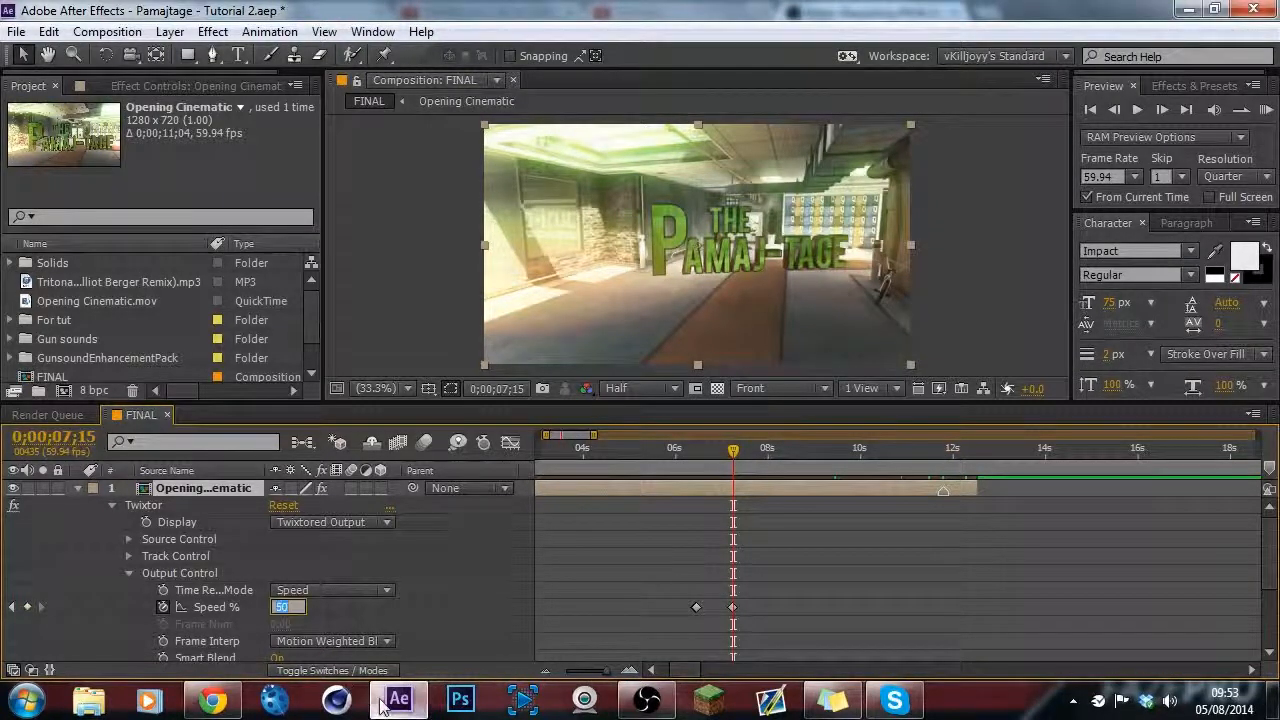
mouse_move(383, 706)
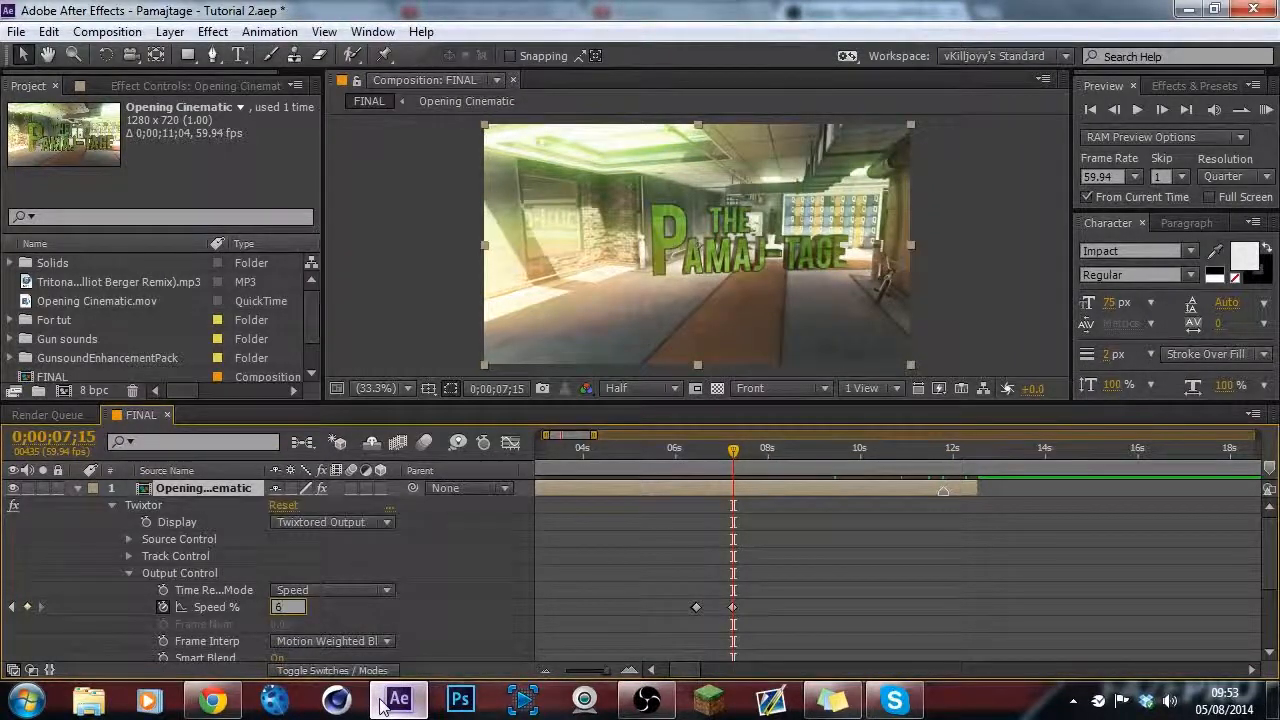
type("5")
key("Return")
left_click(942, 450)
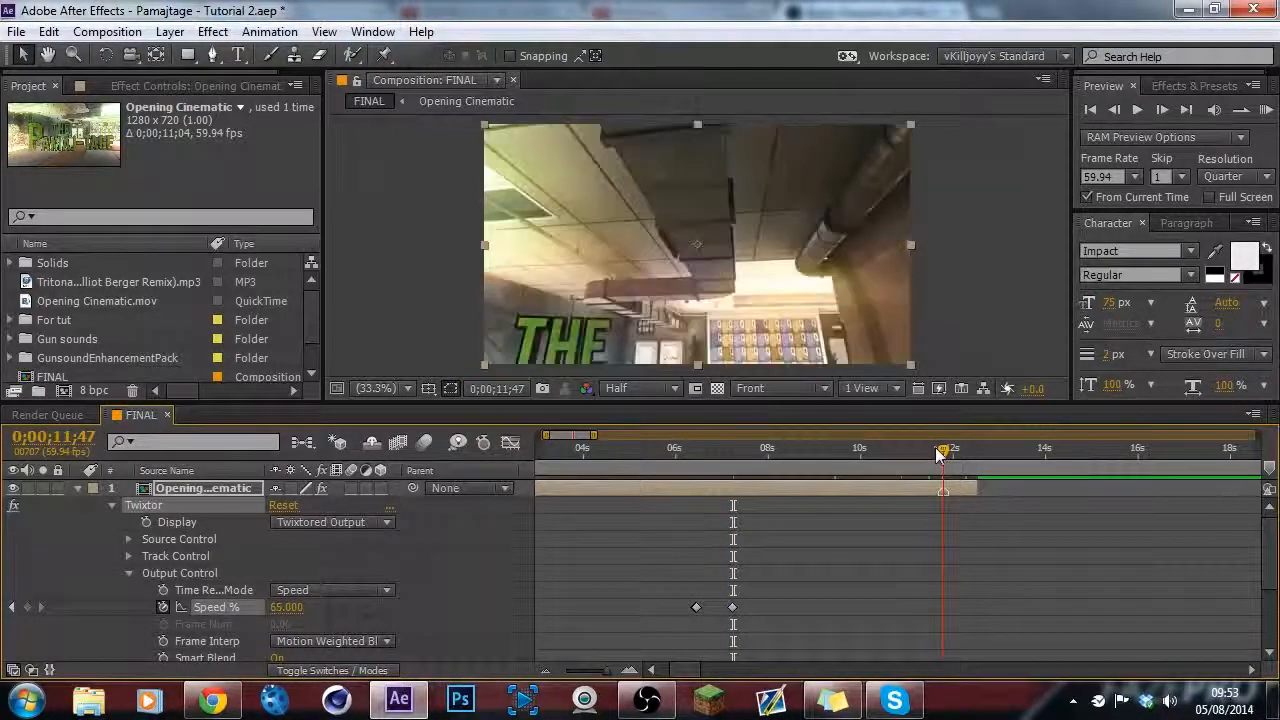
Extend the end of the Opening Cinematic layer to 0;00;12;58 and collapse its properties to show the music waveform.
left_click(951, 453)
left_click_drag(951, 455, 1001, 460)
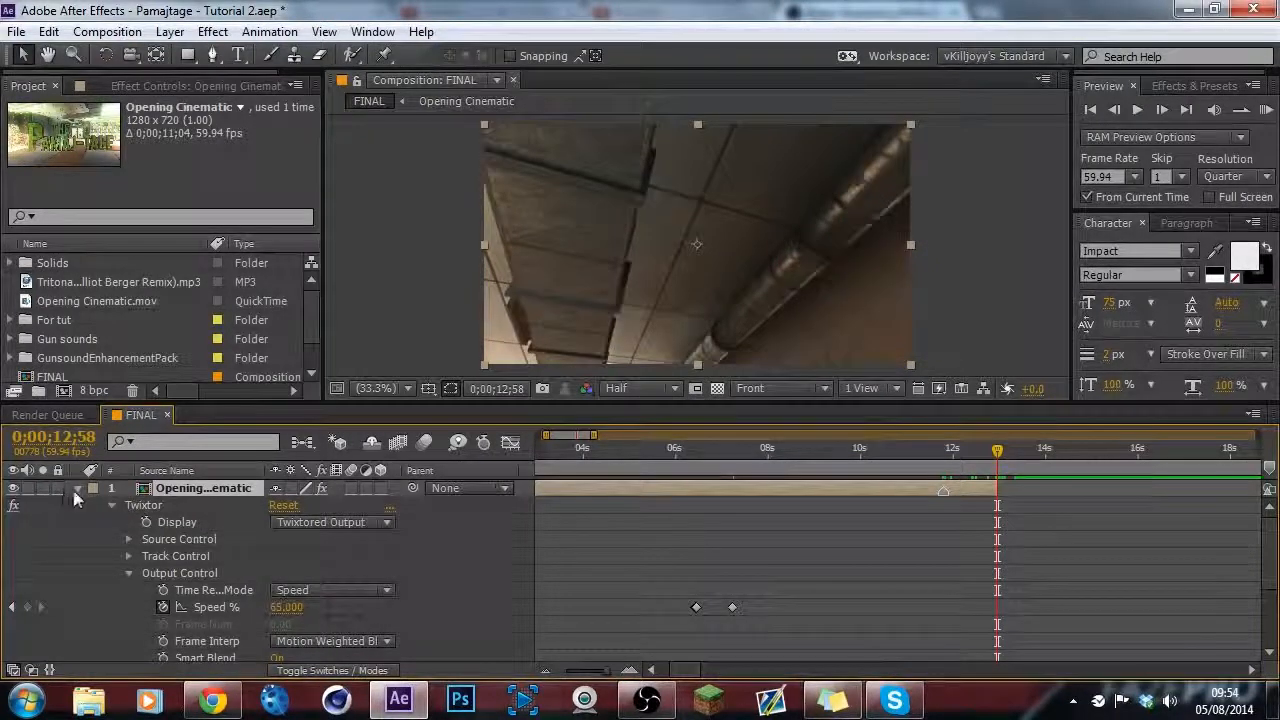
key("l")
key("l")
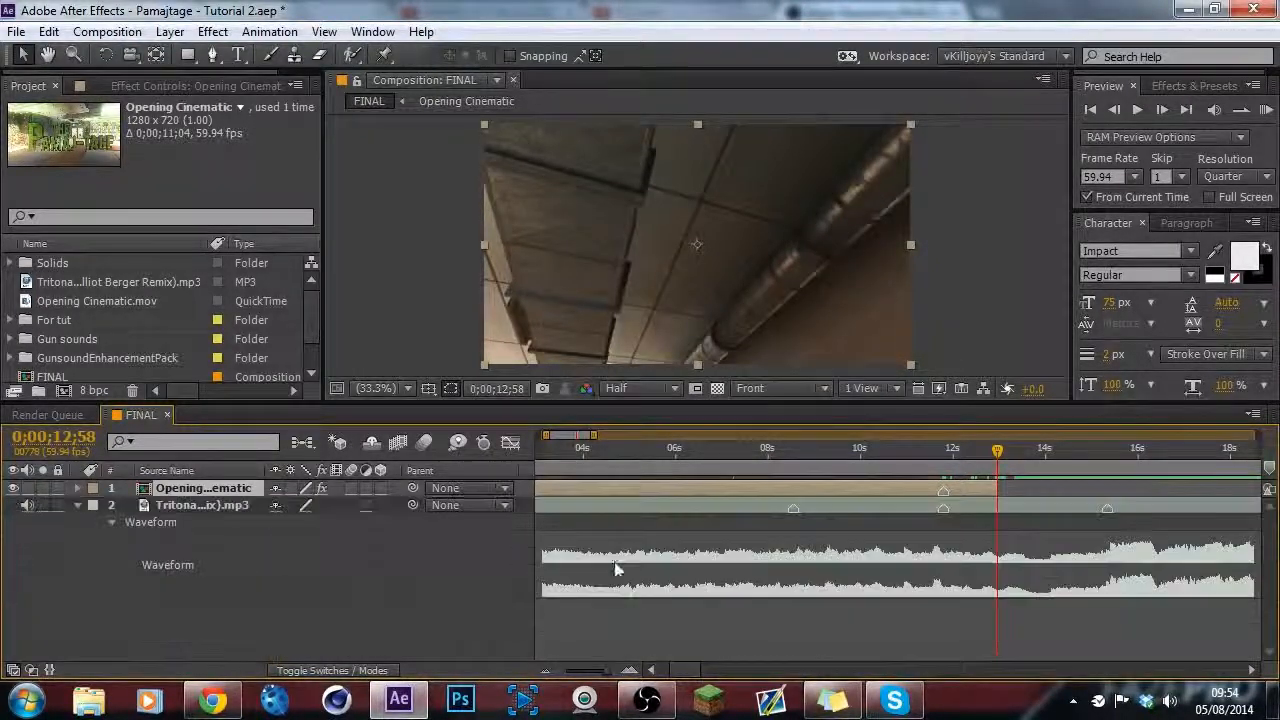
Go to the composition start and shift the whole Opening Cinematic layer about 1.4 seconds later.
left_click(556, 675)
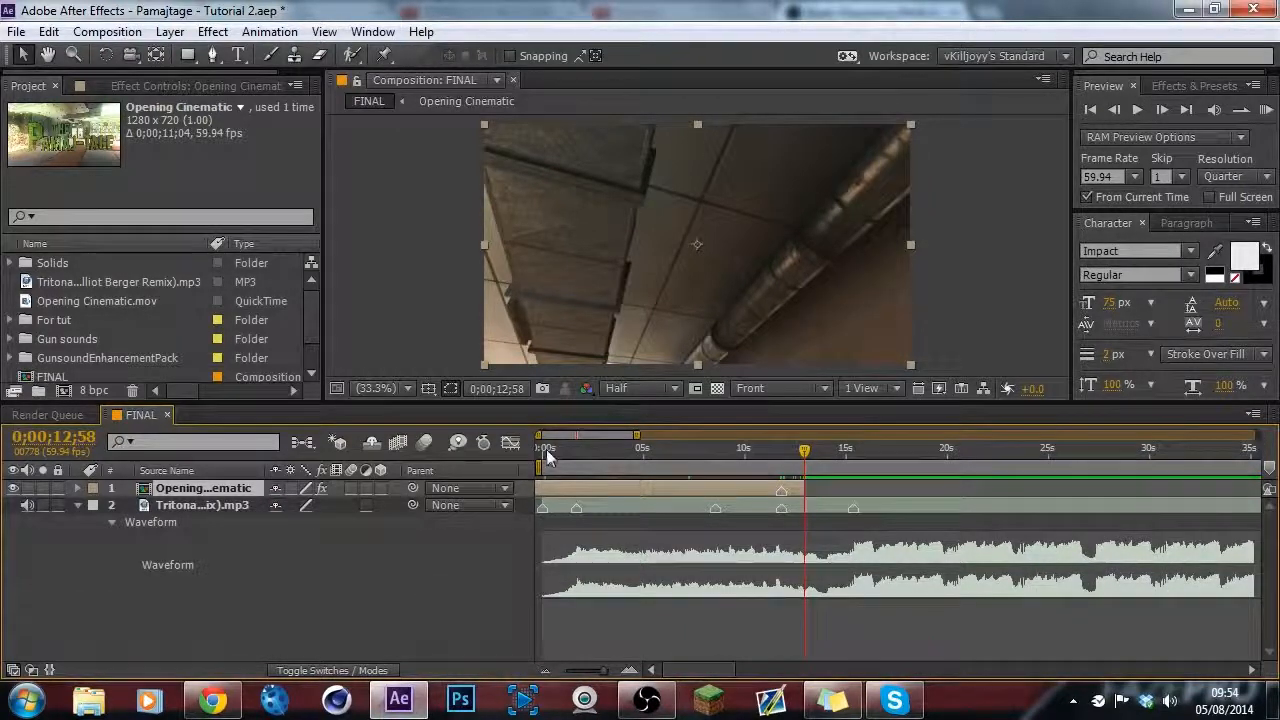
left_click_drag(546, 456, 538, 455)
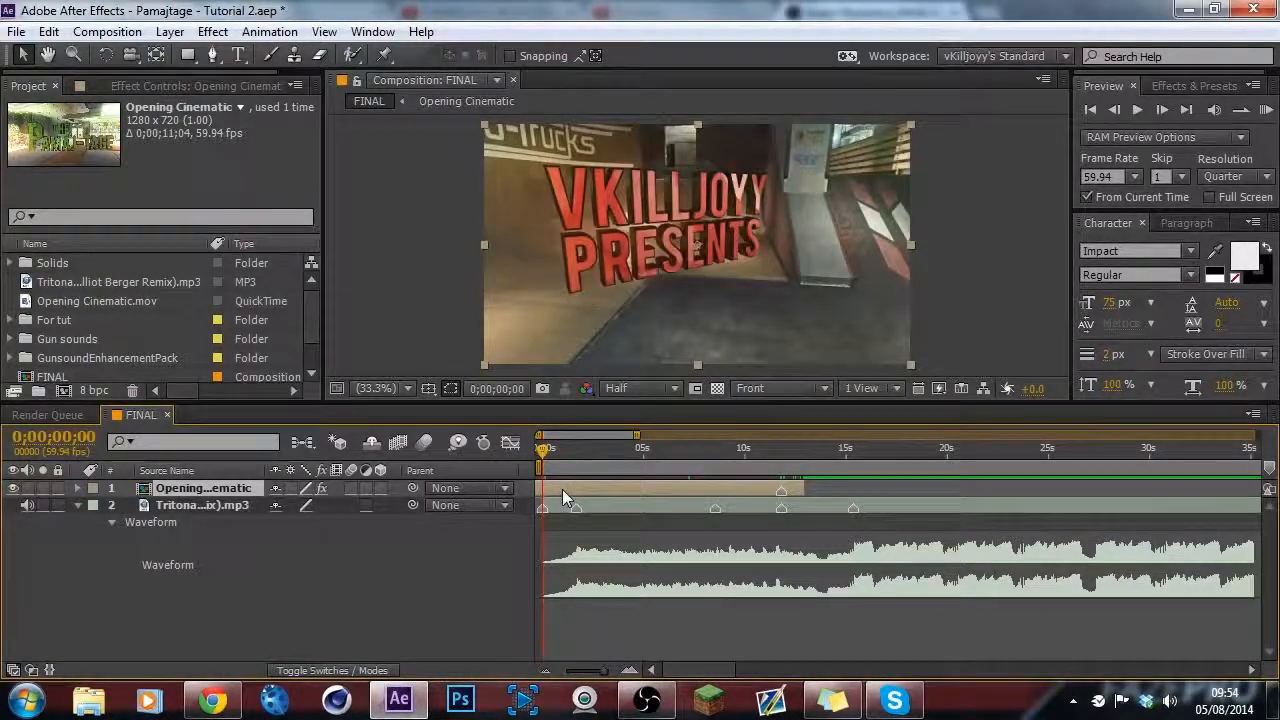
left_click(629, 670)
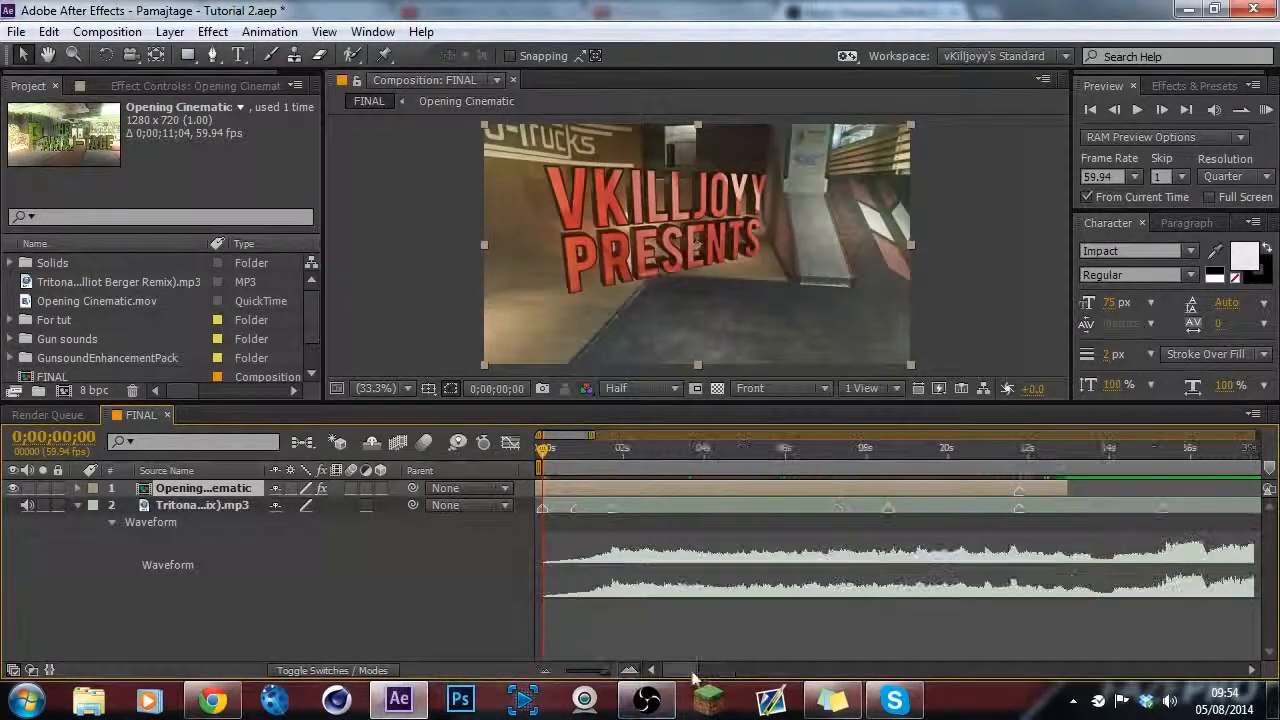
left_click_drag(614, 487, 672, 495)
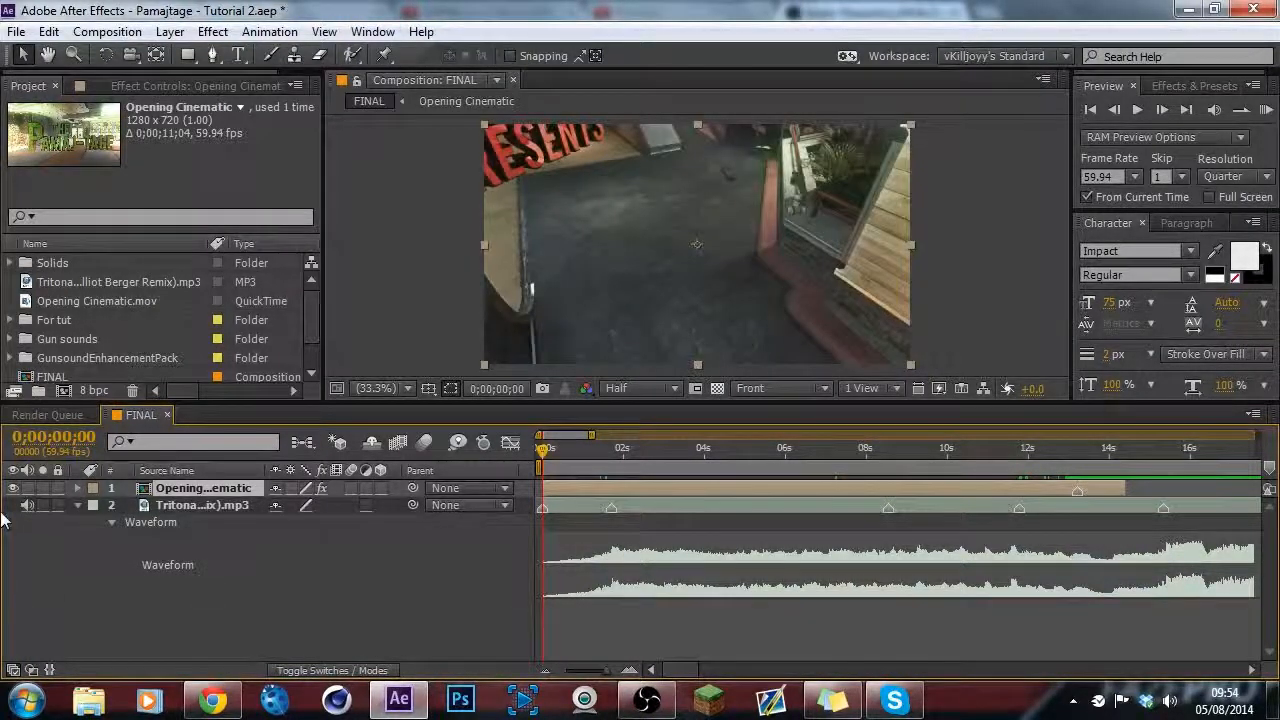
Reveal Twixtor's Output Control on the Opening Cinematic layer and go to its last Speed % keyframe, around 0;00;08;40.
key("e")
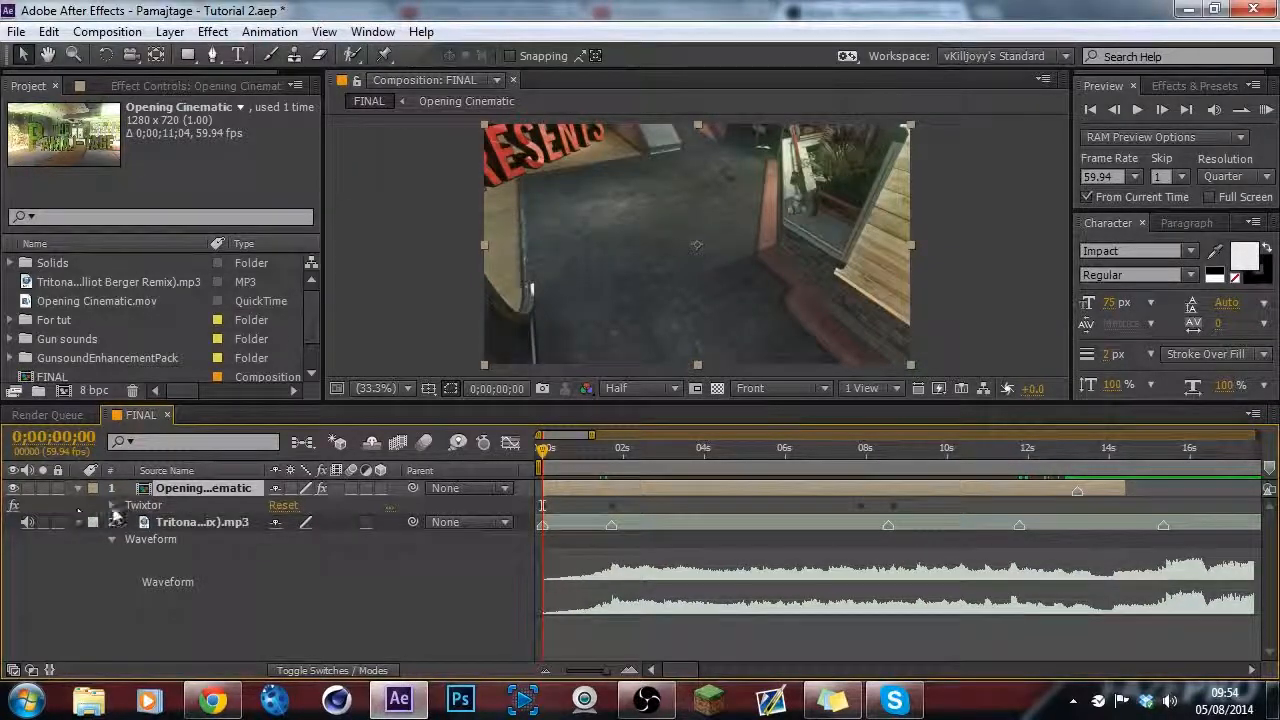
left_click(112, 506)
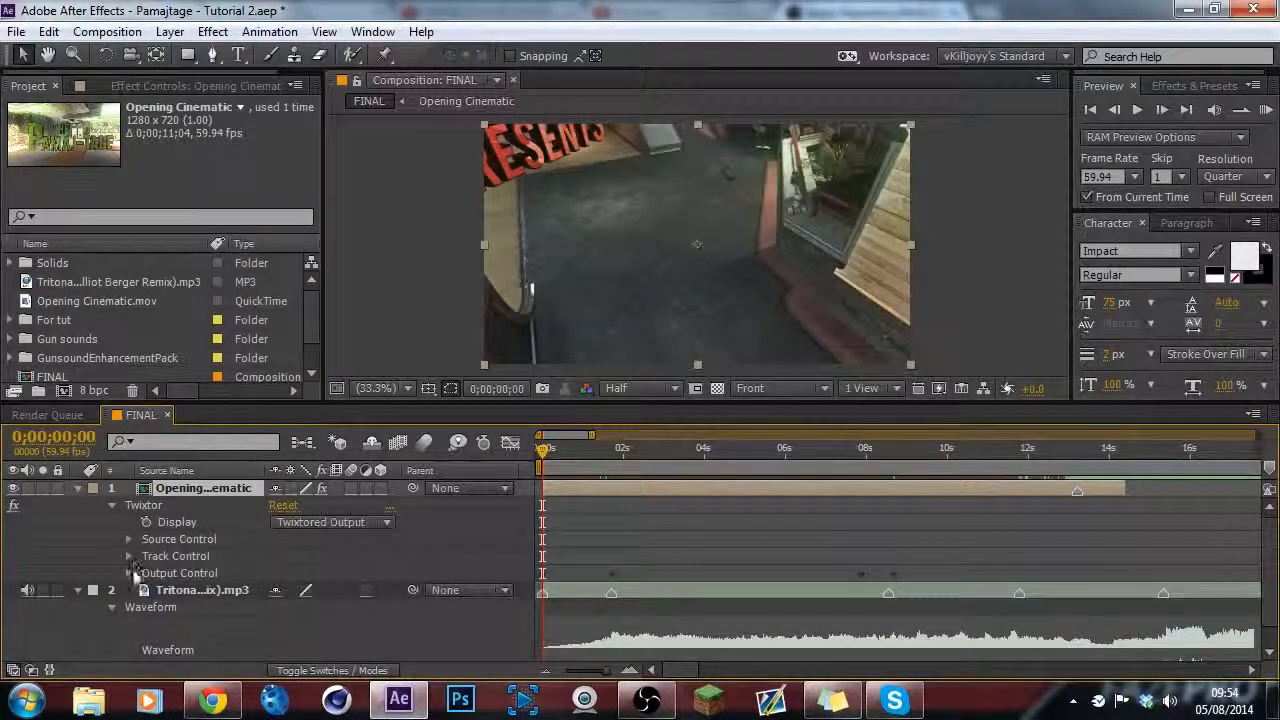
left_click(128, 573)
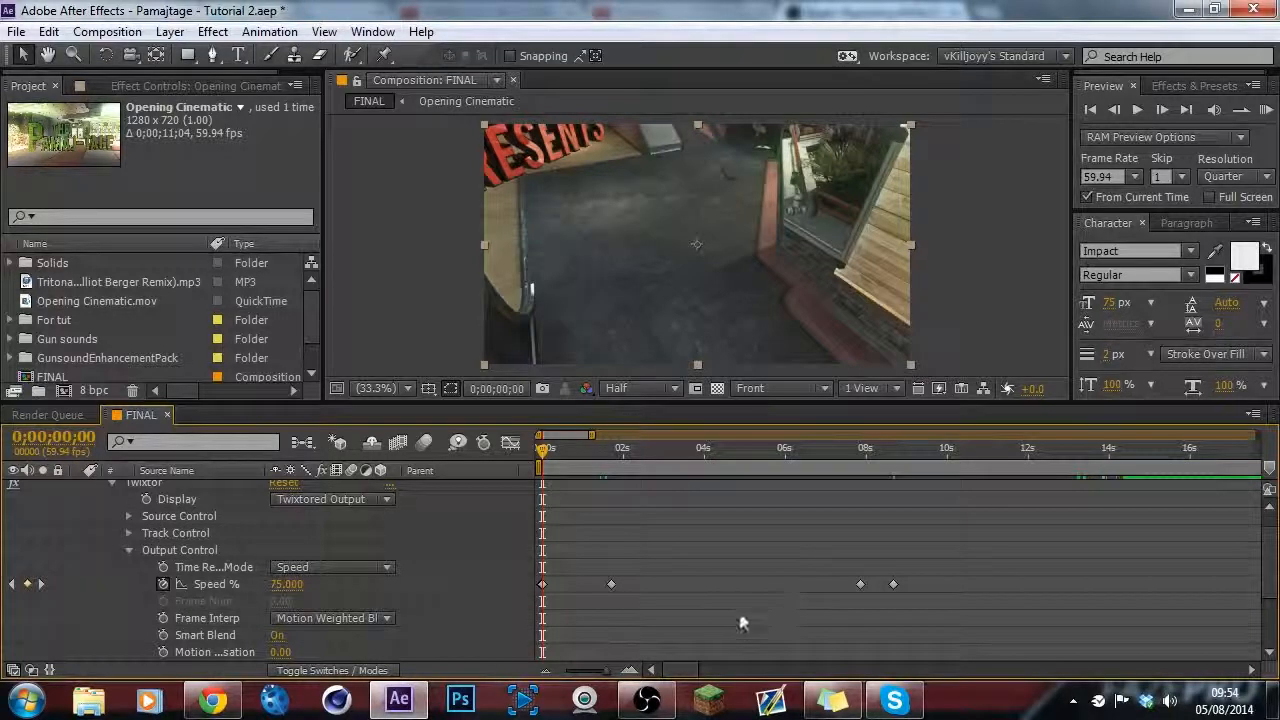
scroll(823, 583, "down", 2)
scroll(875, 506, "down", 1)
left_click(874, 450)
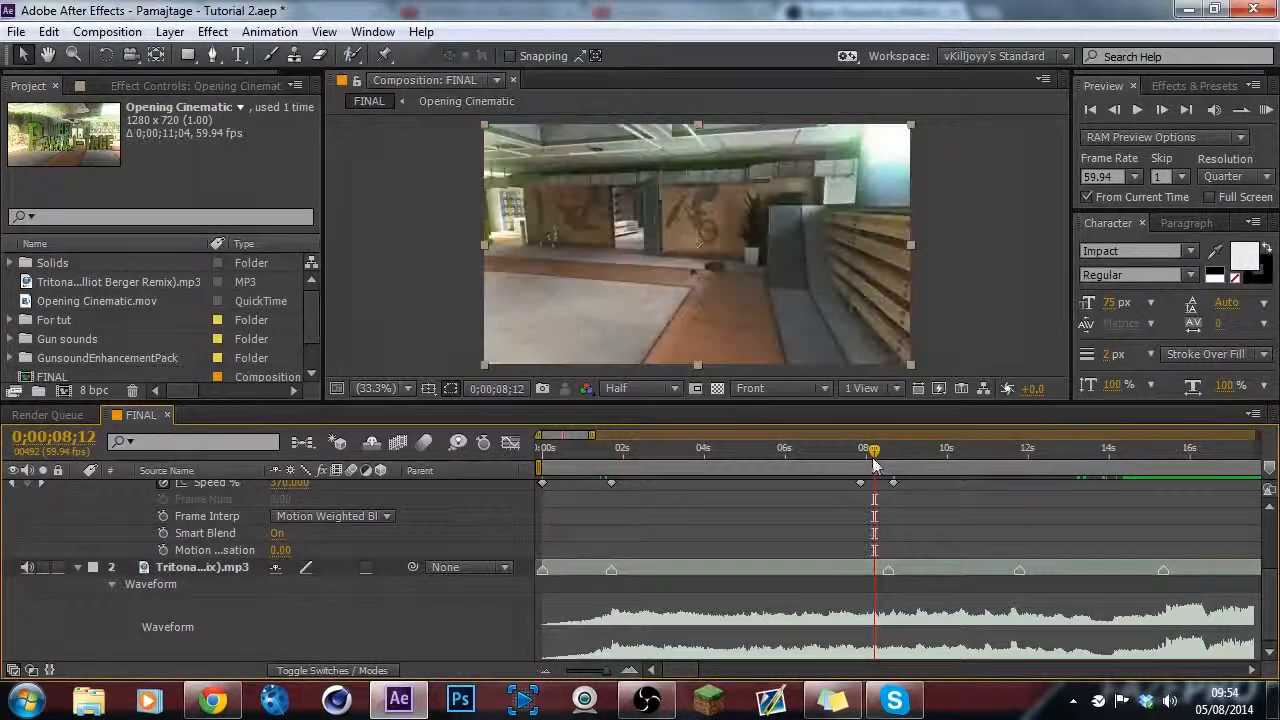
left_click_drag(889, 467, 897, 463)
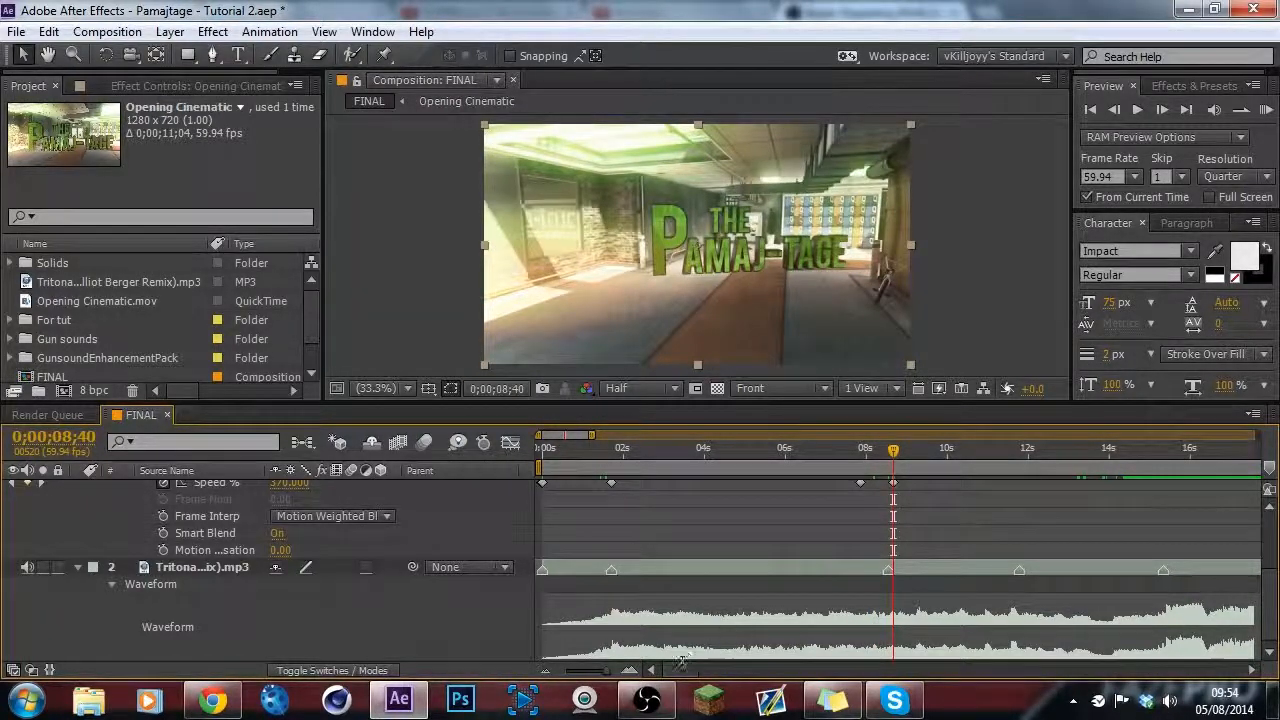
Check the frame at the music's fourth marker, 0;00;11;47, and set the Speed % keyframe at 0;00;08;41 to 80.
left_click_drag(686, 672, 698, 674)
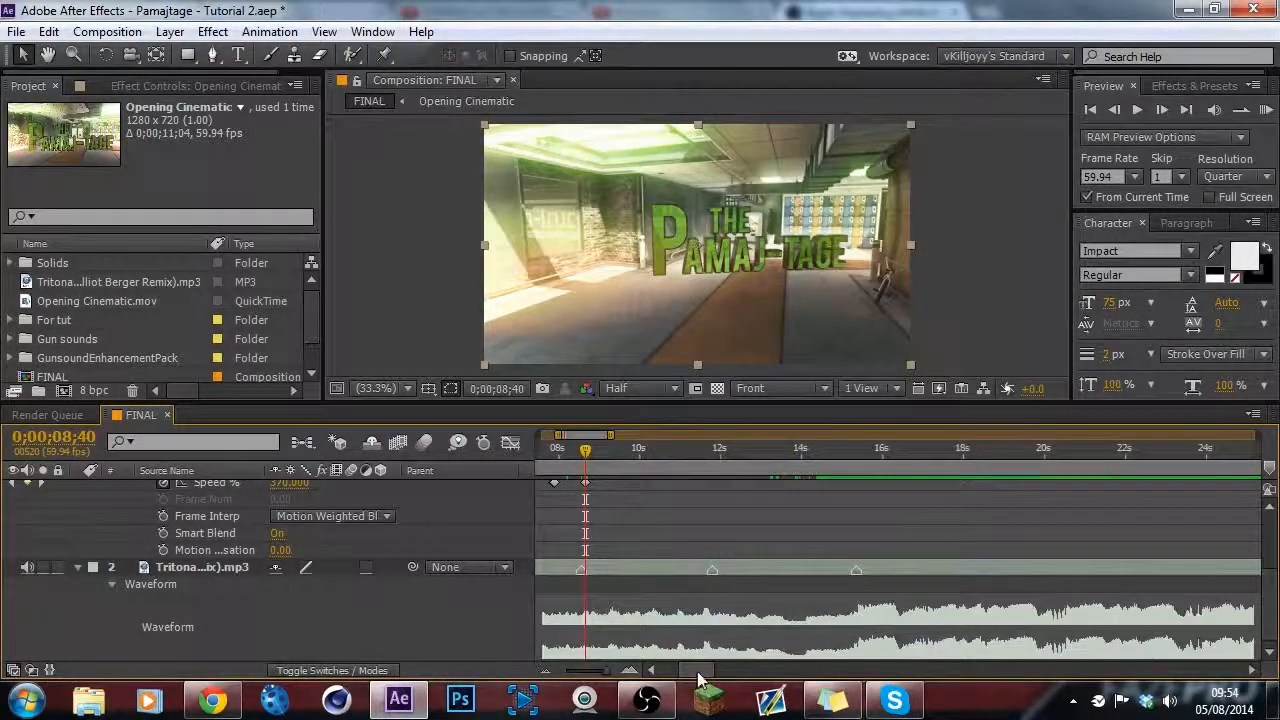
scroll(783, 655, "left", 1)
scroll(1000, 594, "up", 1)
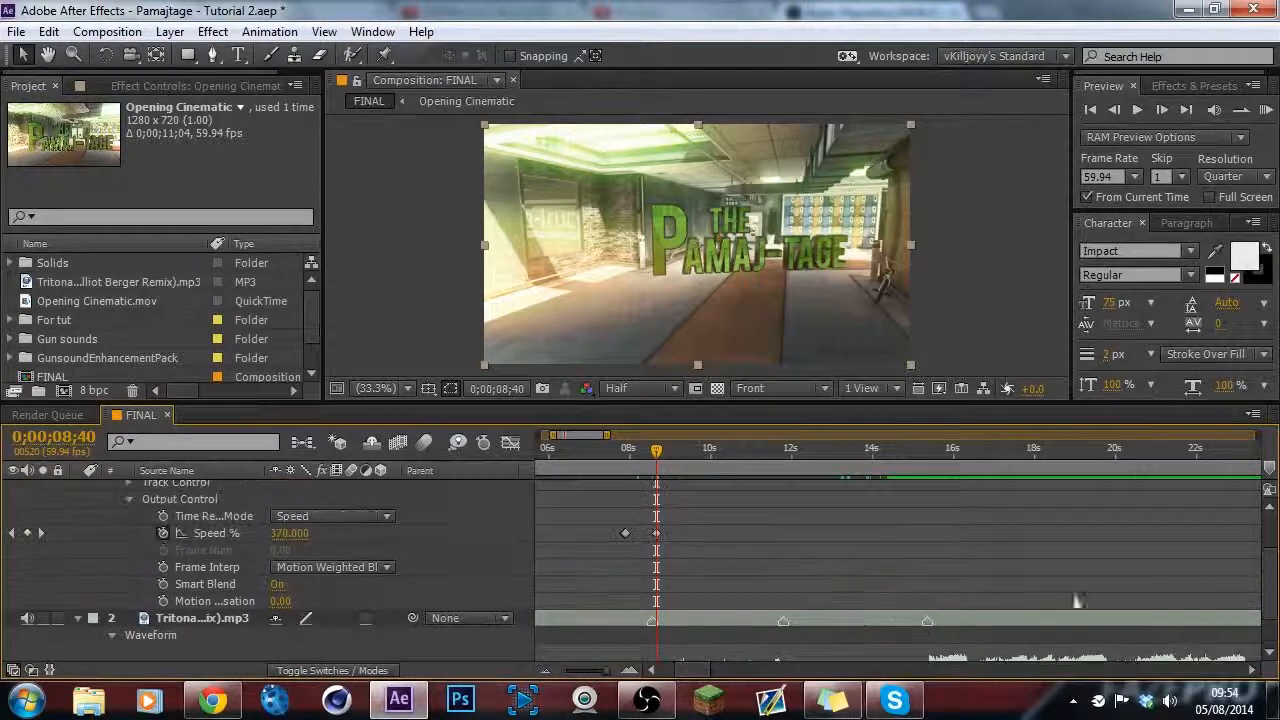
mouse_move(1266, 584)
left_mouse_down()
mouse_move(1264, 549)
mouse_move(1268, 571)
left_mouse_up()
left_click(785, 449)
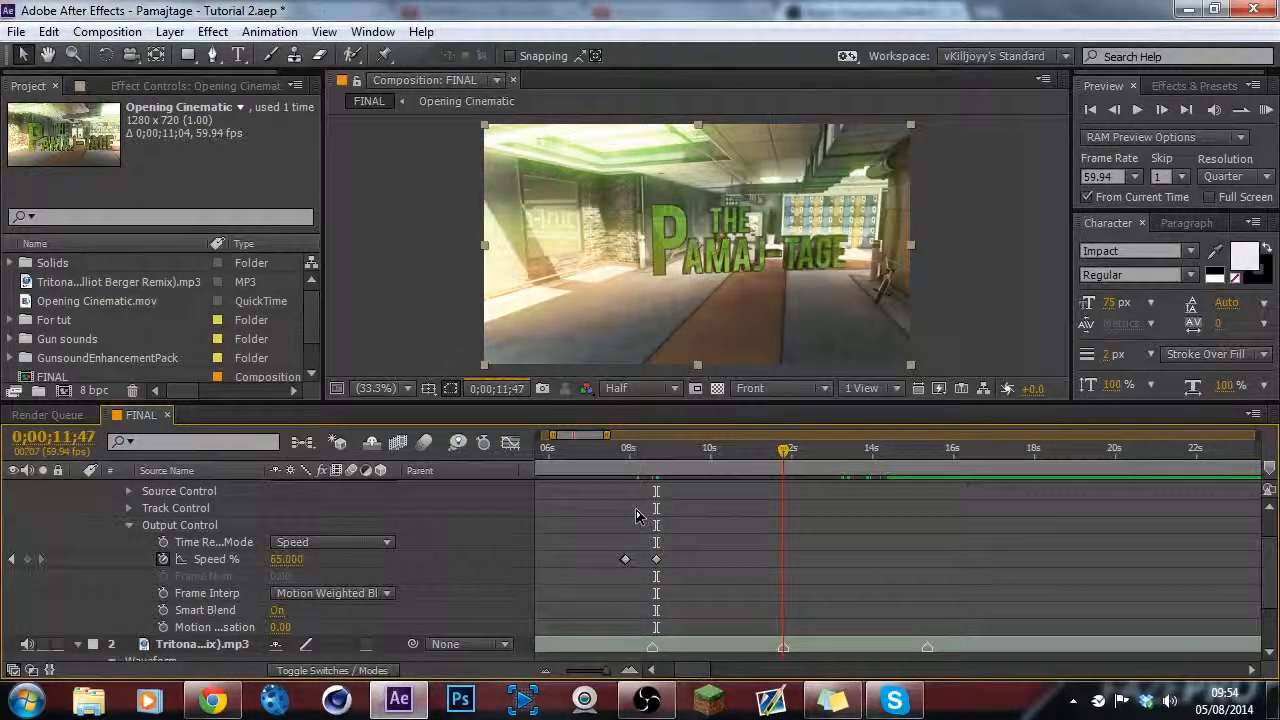
left_click(657, 449)
left_click(283, 560)
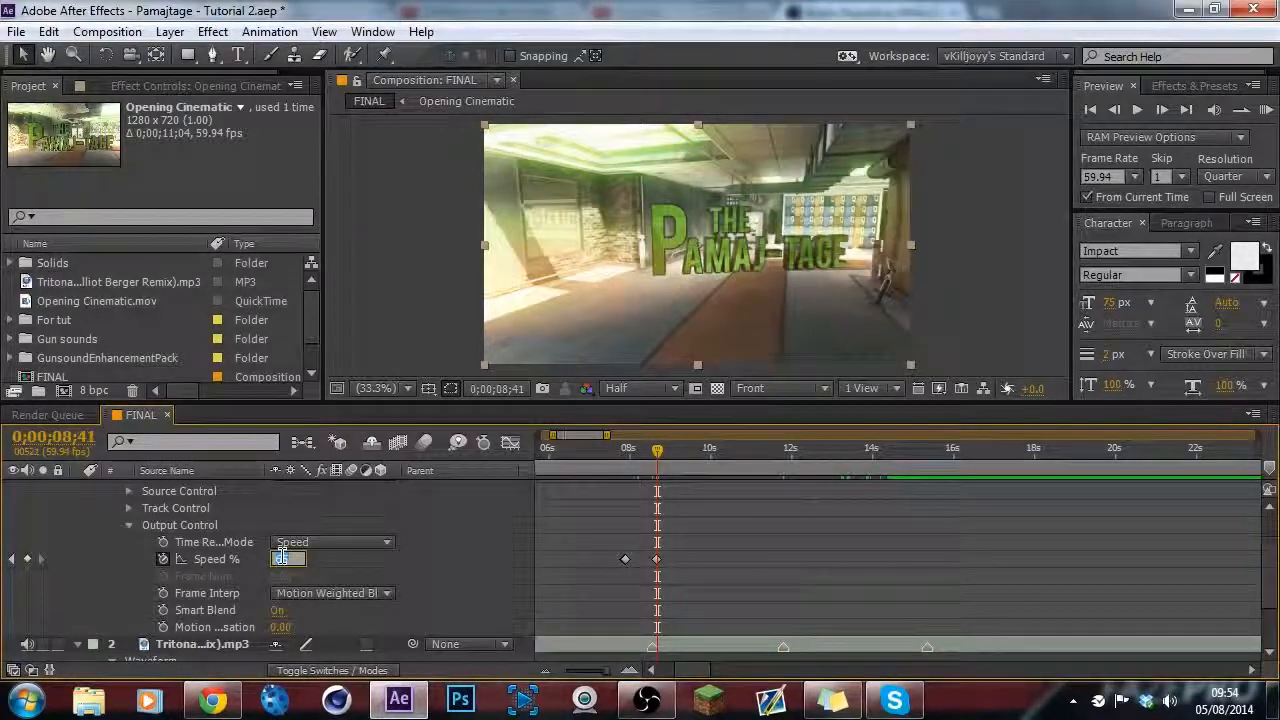
type("80")
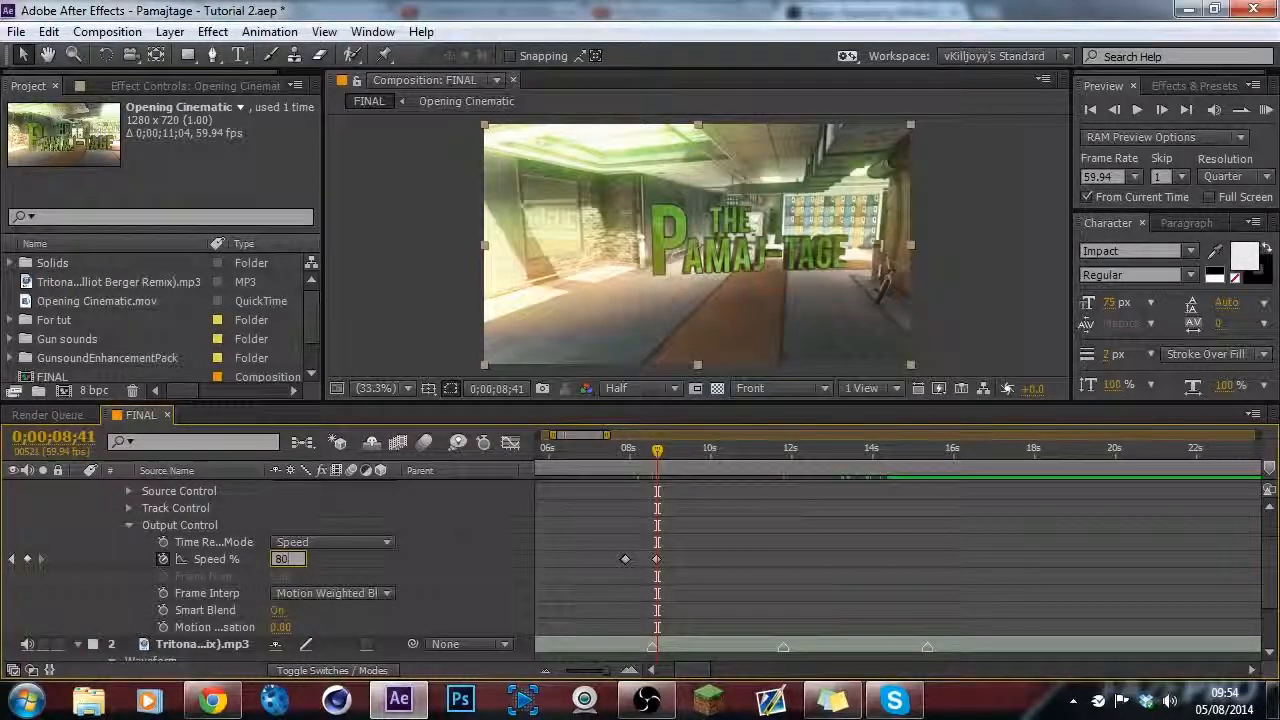
key("Return")
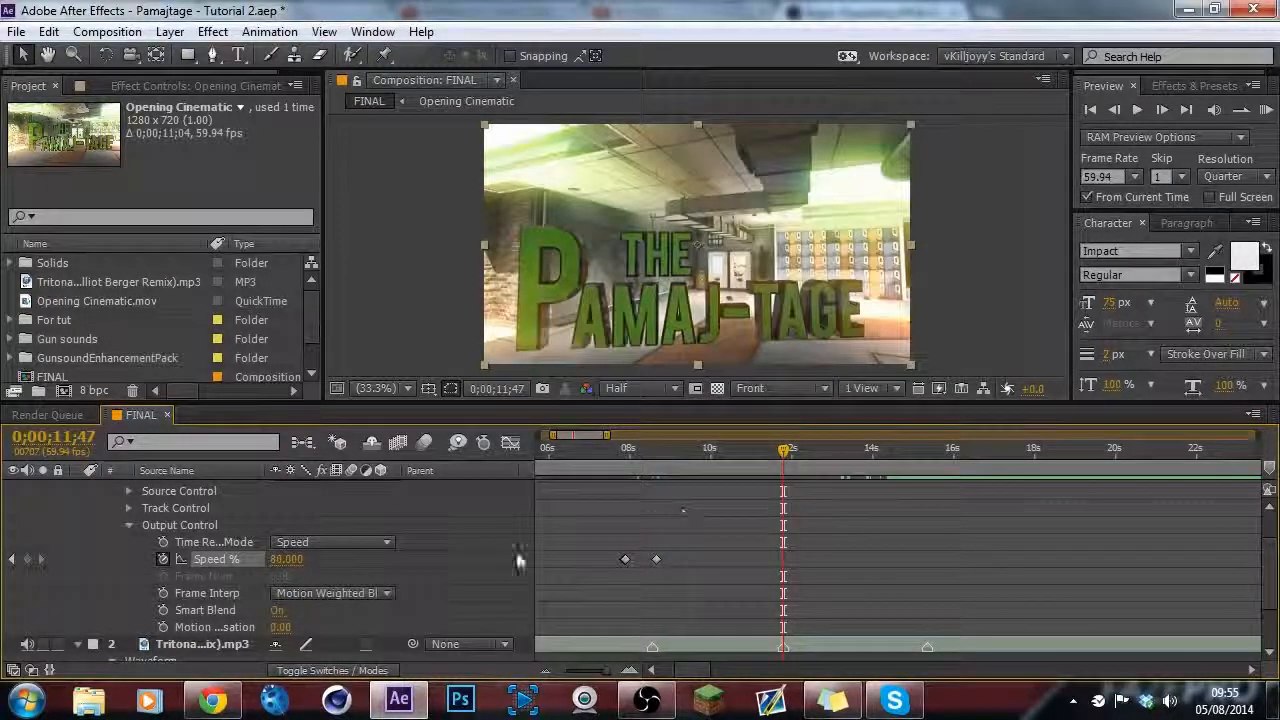
Trim the end of the Opening Cinematic layer to 0;00;13;18 and collapse its properties.
scroll(722, 540, "up", 3)
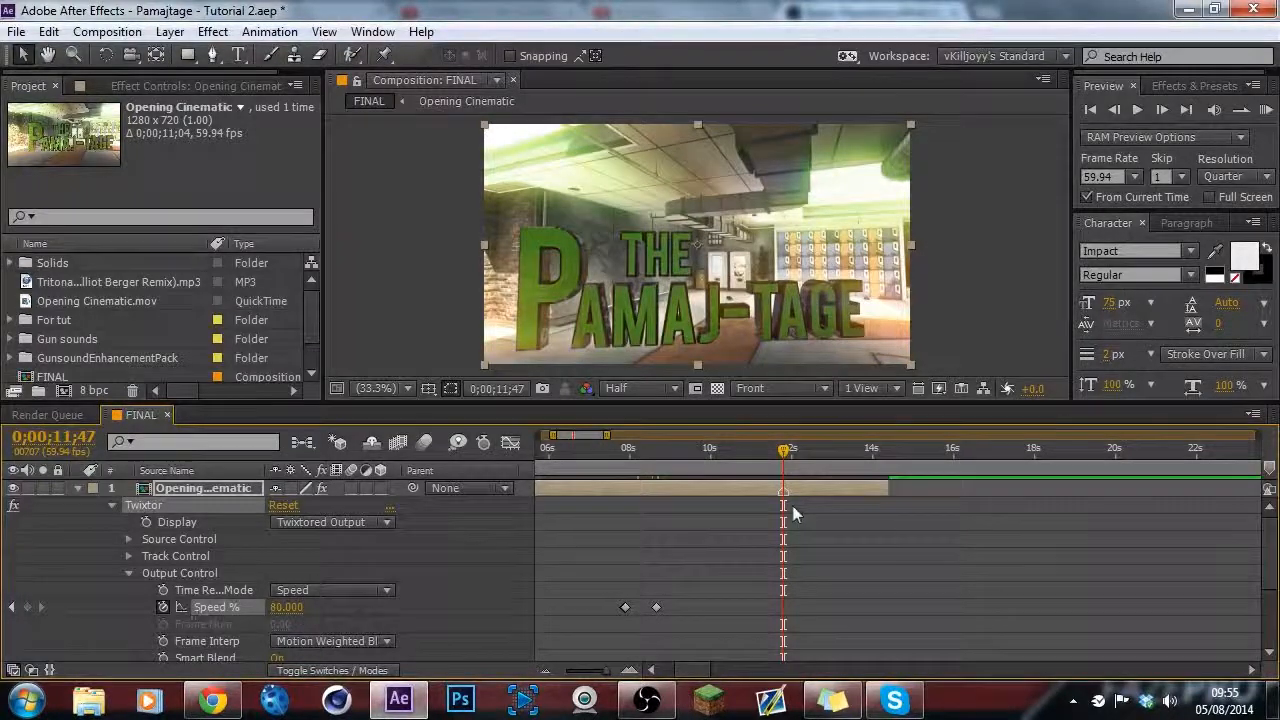
scroll(793, 514, "down", 2)
left_click_drag(808, 450, 847, 455)
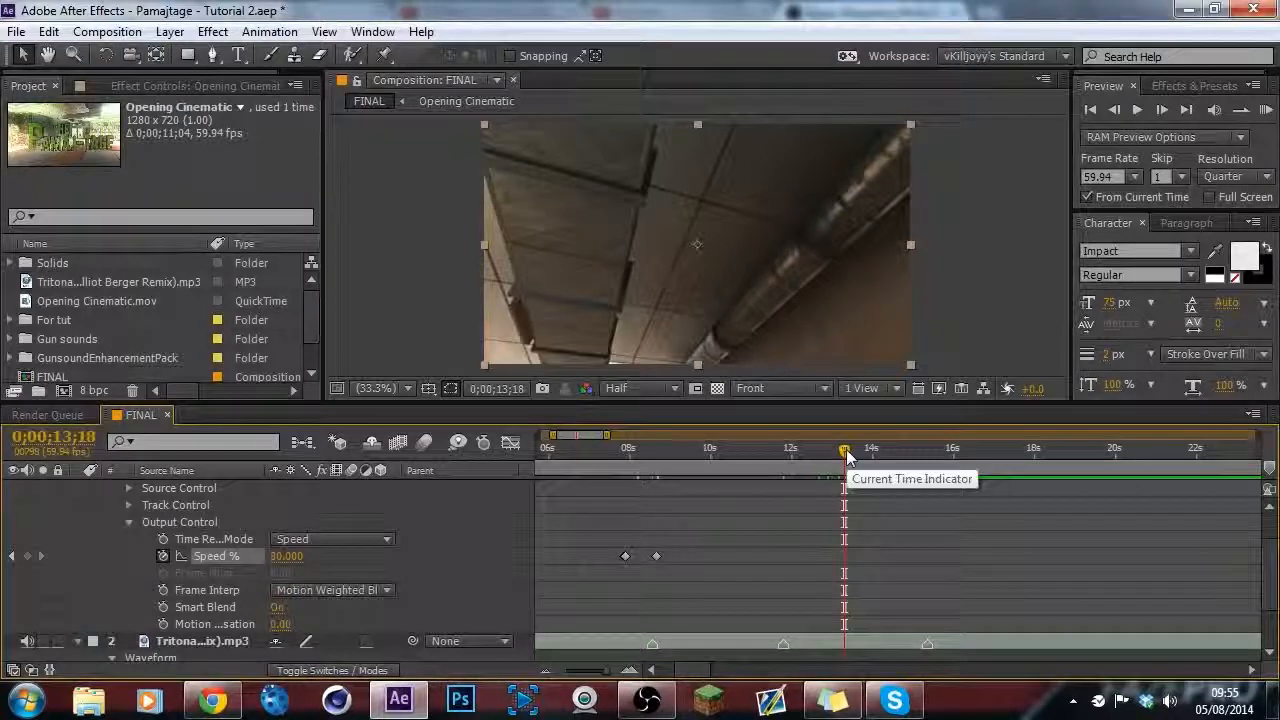
scroll(825, 655, "up", 2)
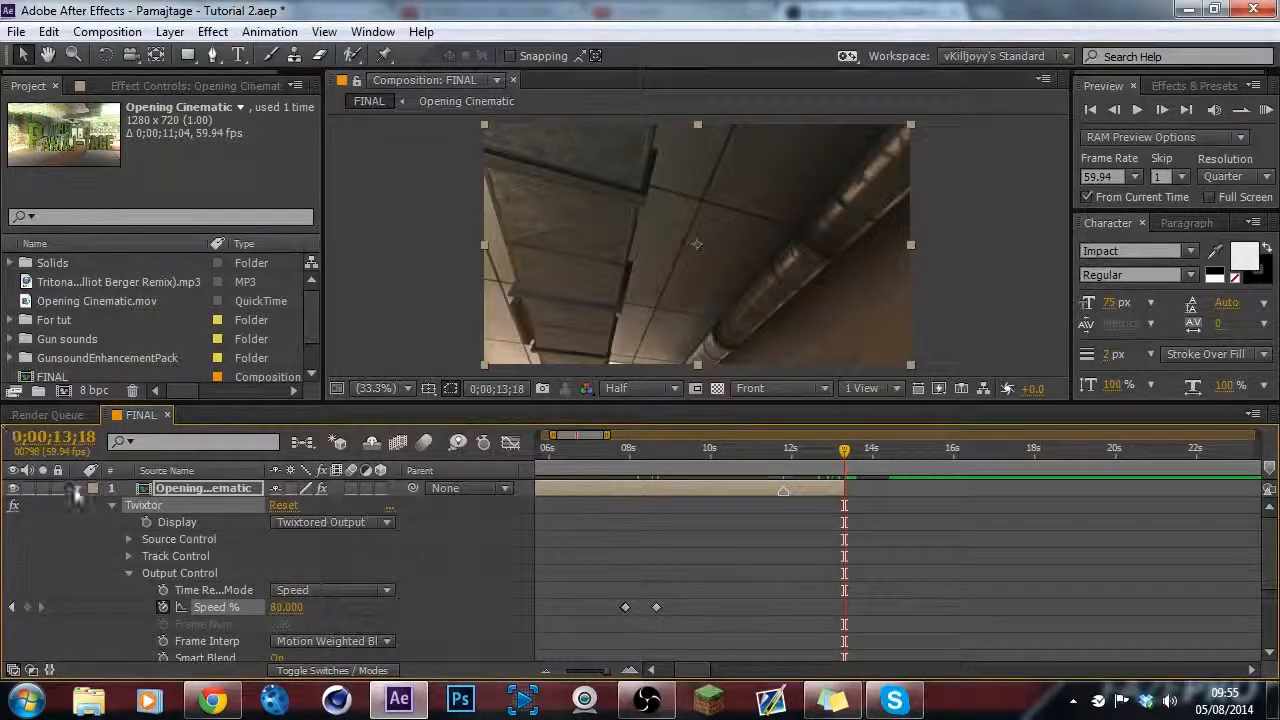
left_click(77, 490)
Add a 100% Opacity keyframe to the Opening Cinematic at the music's second marker, 0;00;01;42.
left_click(547, 670)
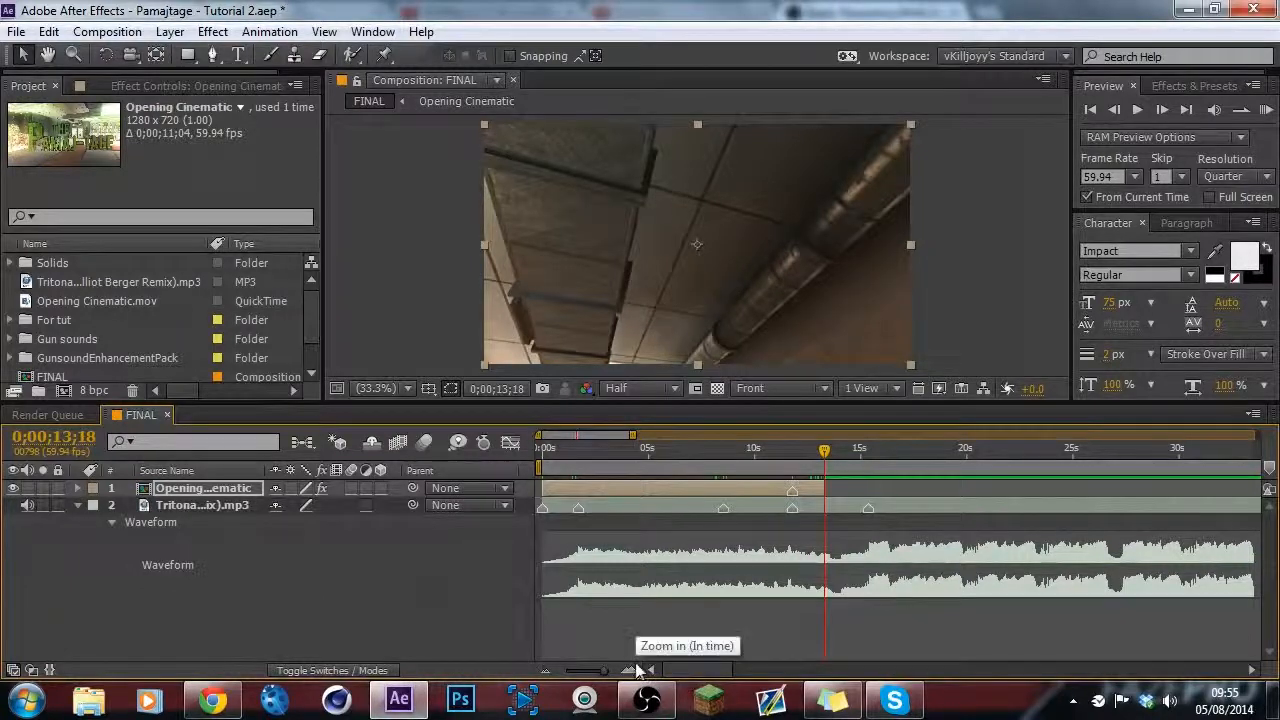
left_click(577, 469)
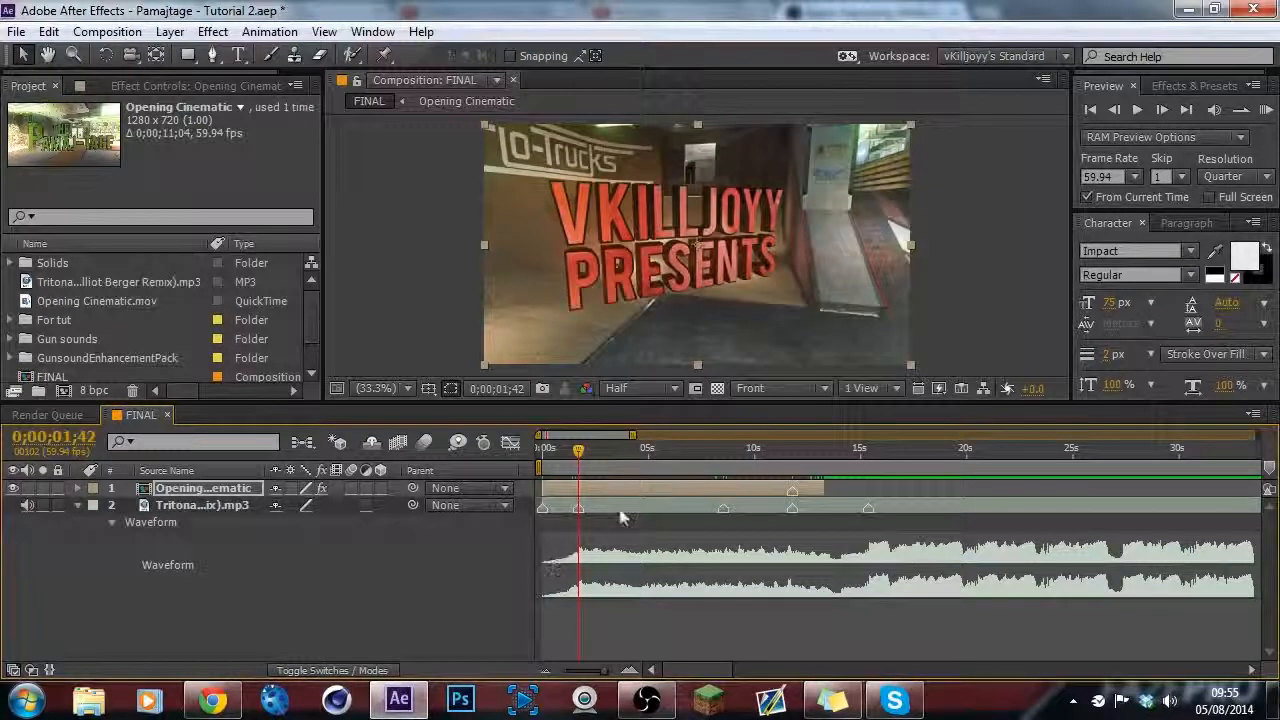
left_click(629, 670)
left_click_drag(685, 675, 664, 673)
key("t")
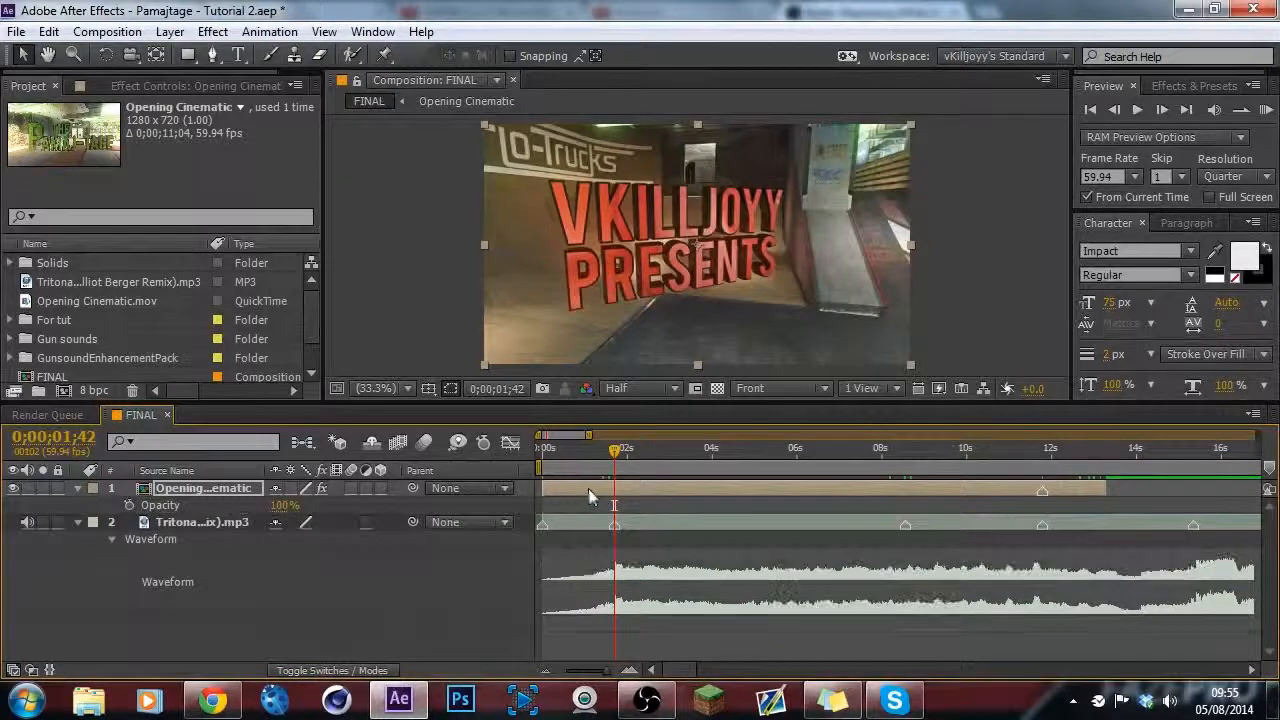
left_click(129, 505)
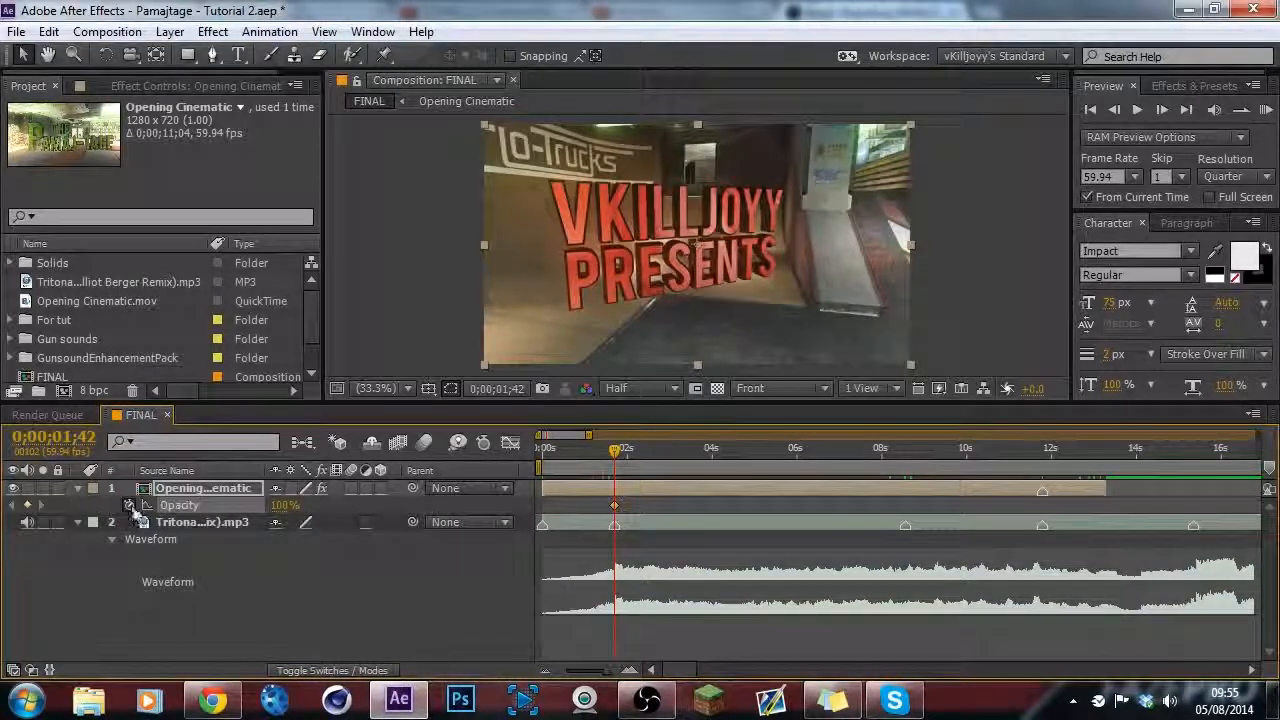
Set the Opening Cinematic's Opacity to 0% at the composition start, 0;00;00;00, for a fade-in.
left_click_drag(595, 462, 545, 458)
left_click(285, 505)
type("0")
key("Return")
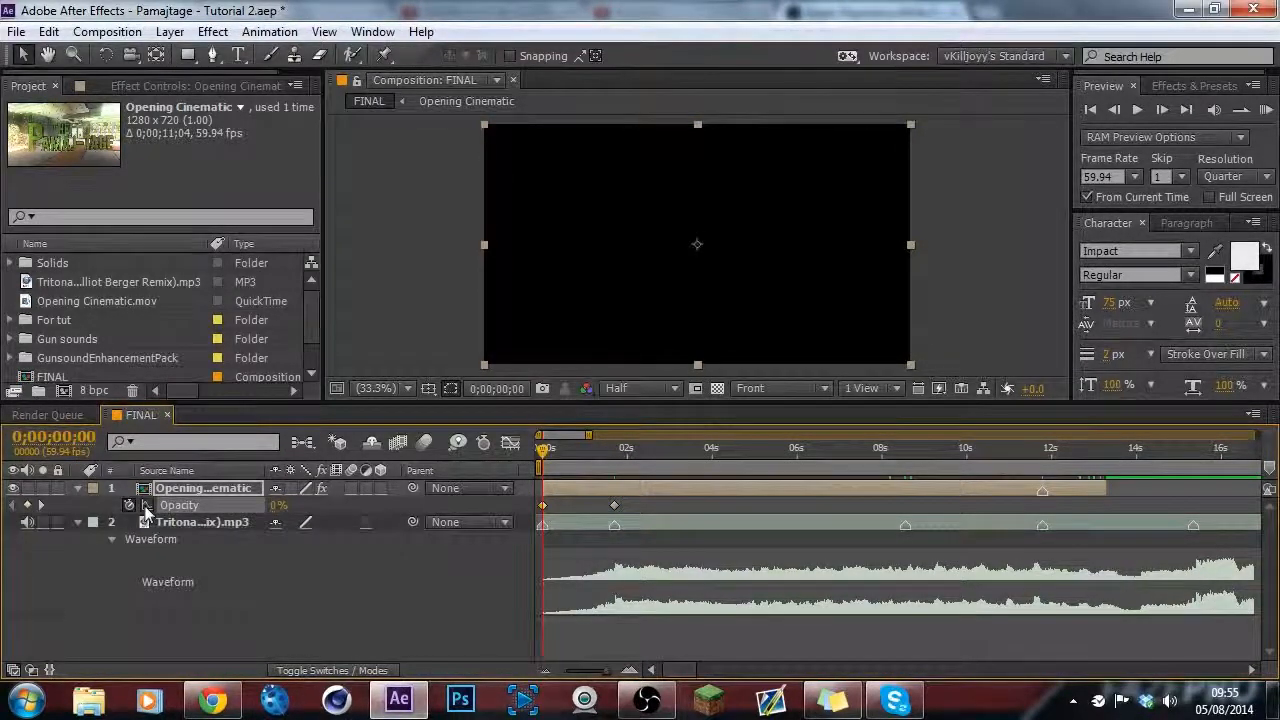
Show the Opacity curve in the Graph Editor and apply Easy Ease In to the 100% keyframe at 0;00;01;42.
left_click(510, 445)
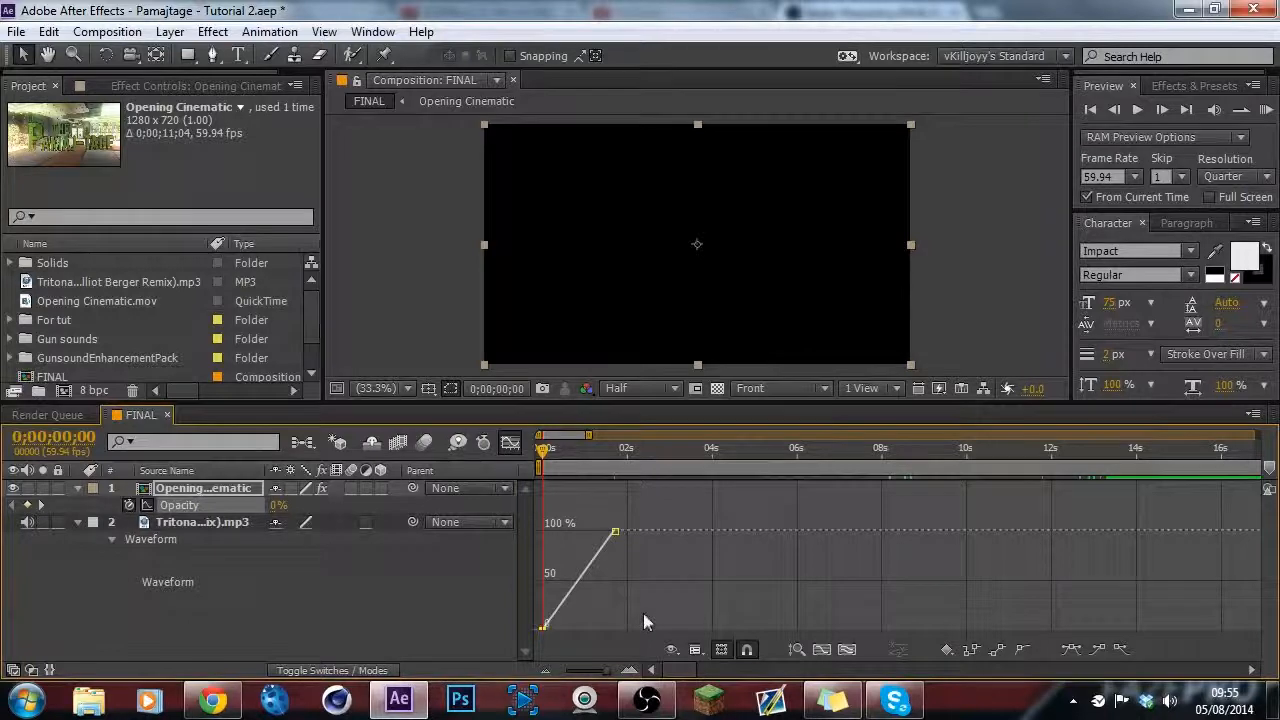
left_click(613, 467)
mouse_move(616, 533)
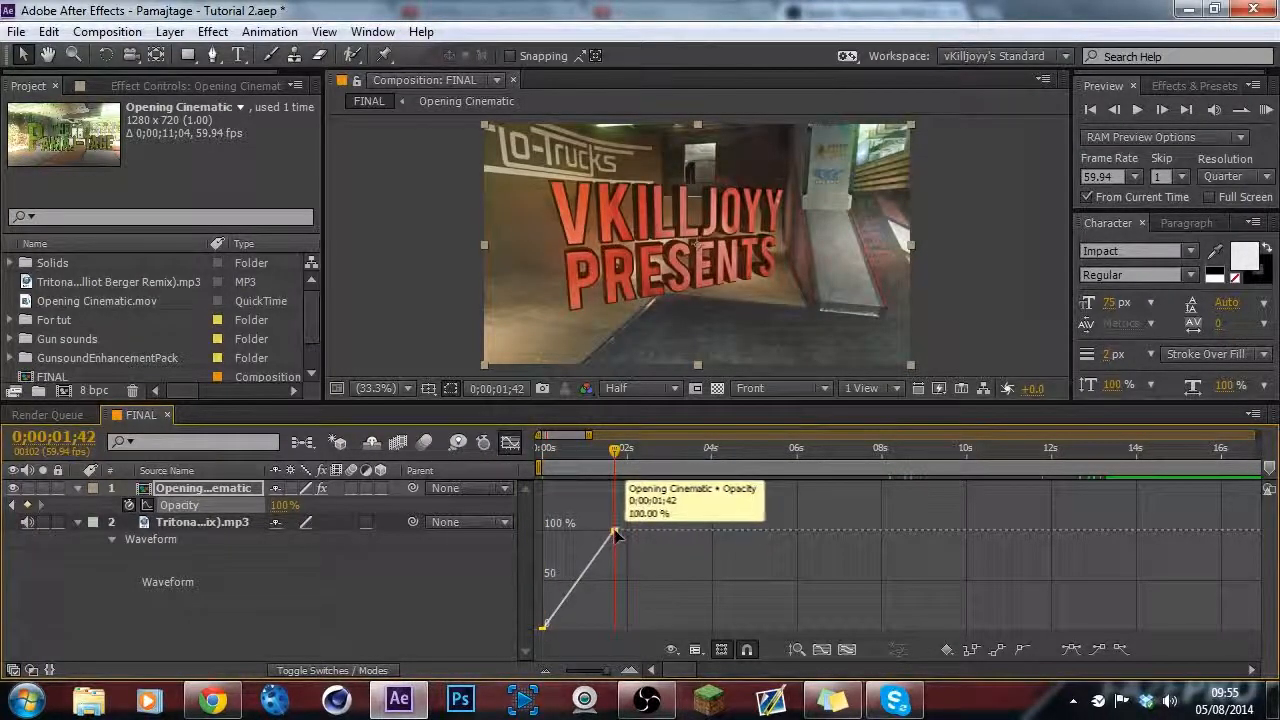
left_click(616, 533)
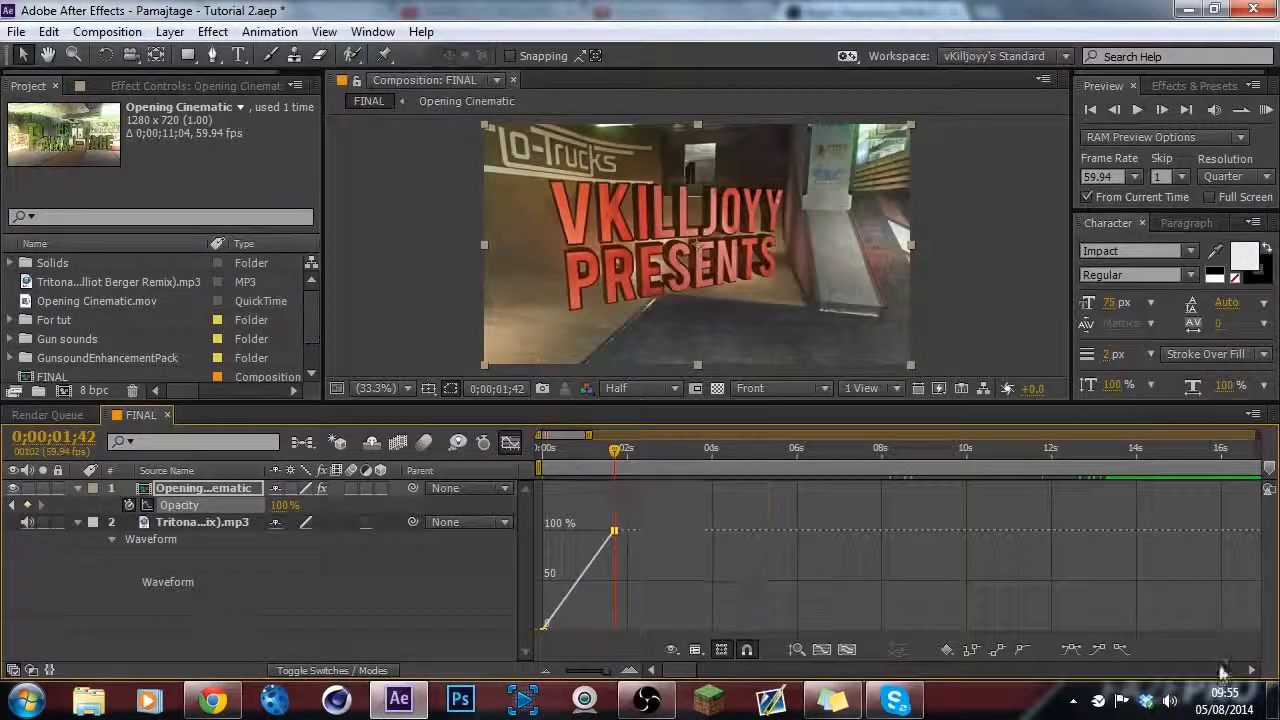
left_click(1099, 650)
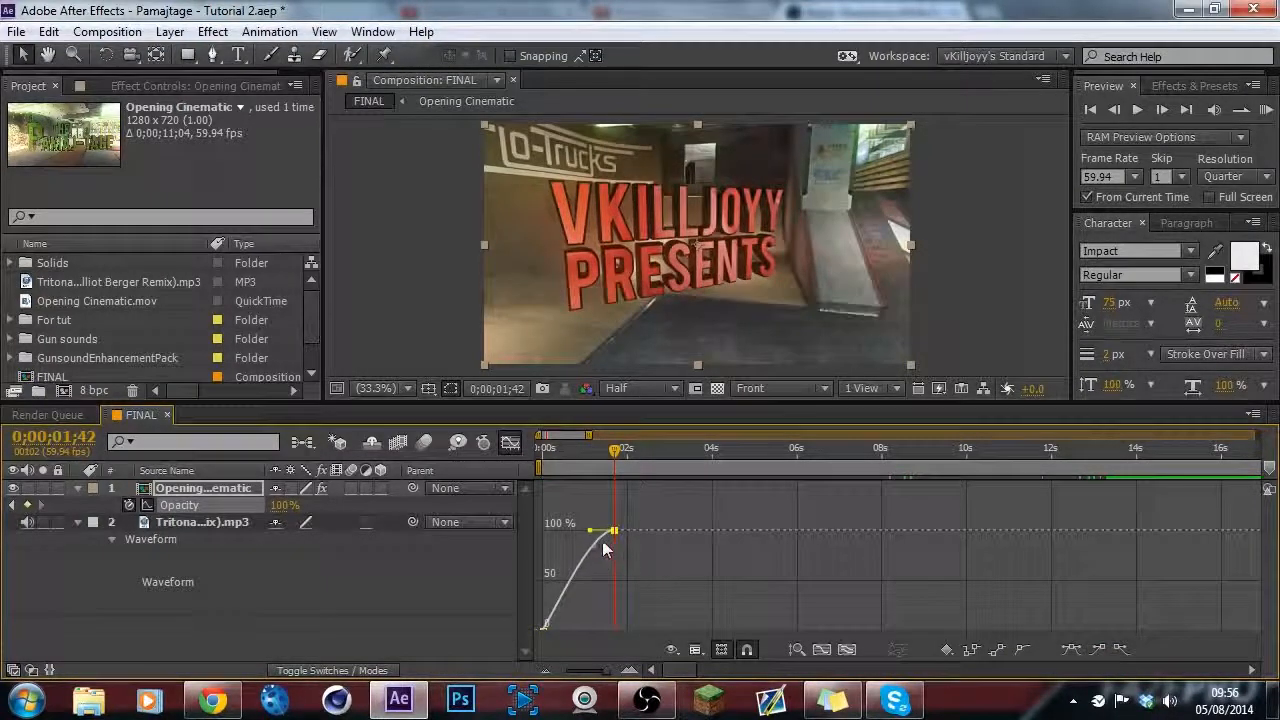
Bend the Opacity curve into a slow start with a steep finish at the 100% keyframe and preview the fade-in.
left_click_drag(592, 533, 610, 617)
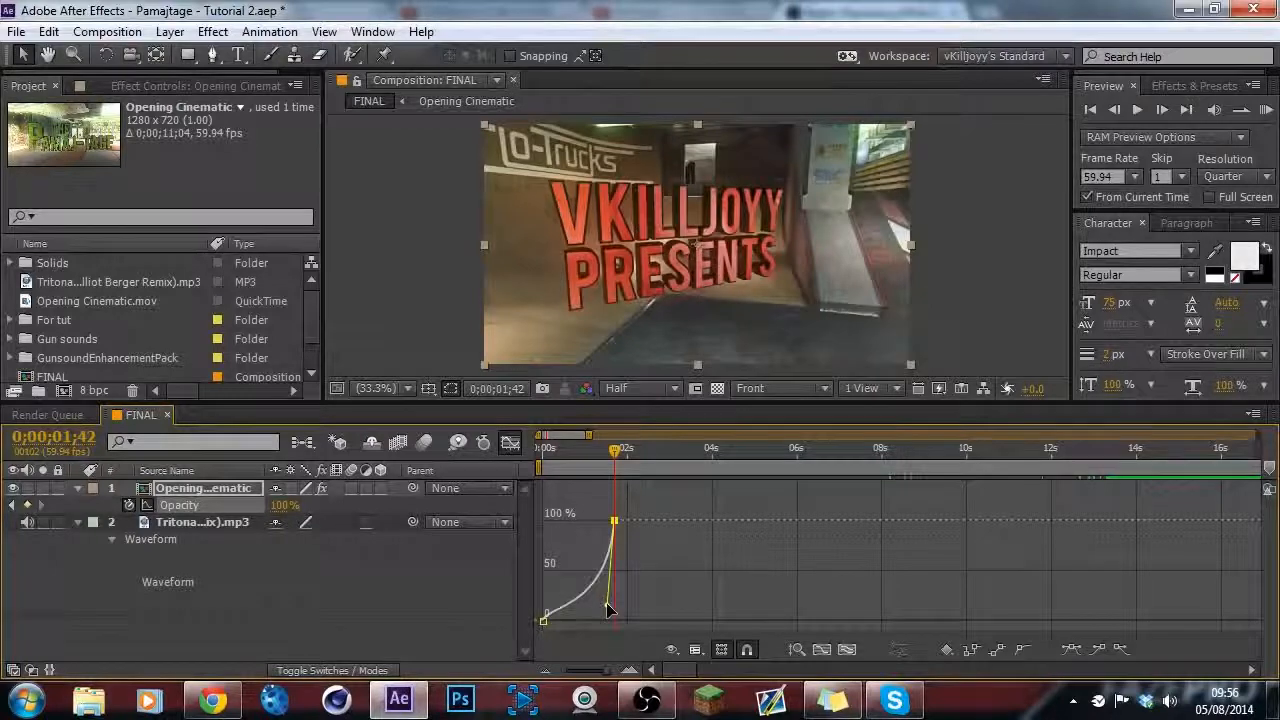
key("Home")
left_click(1266, 109)
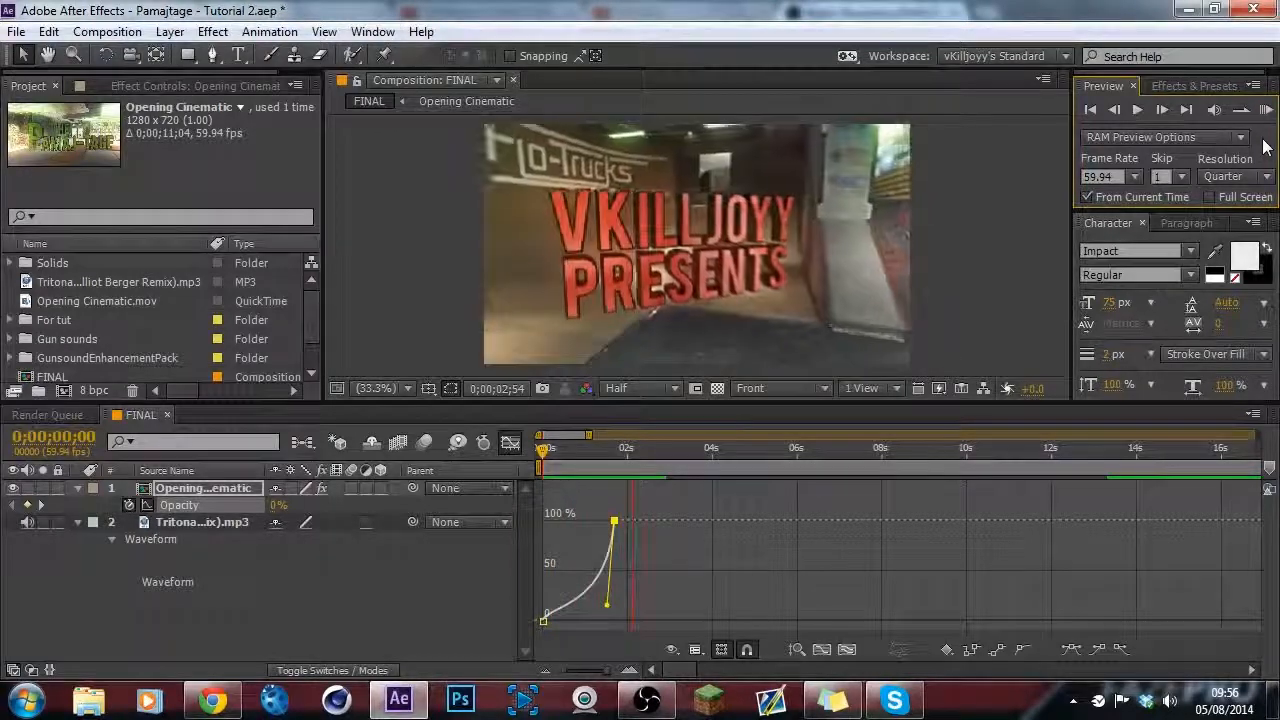
key("space")
Reshape the Opacity curve to rise quickly and level off into the 100% keyframe, and preview the fade-in.
left_click_drag(610, 611, 587, 527)
left_click(1265, 117)
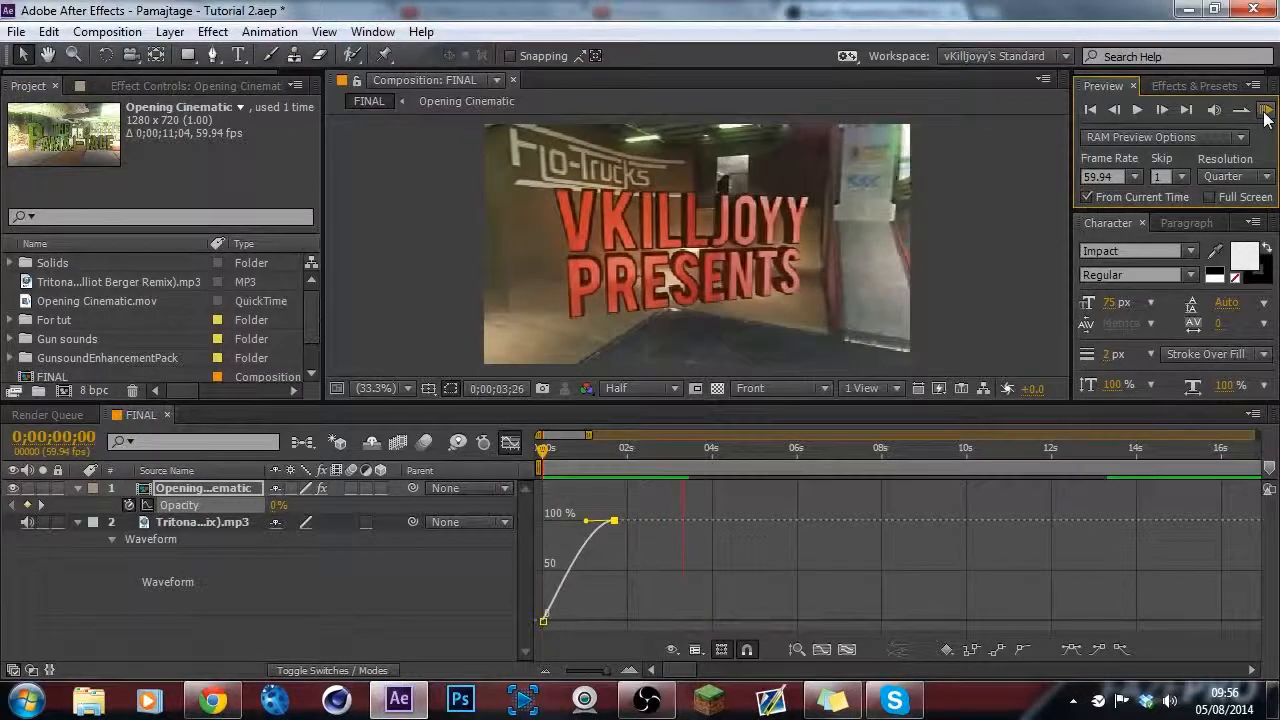
Try a steeper finish on the Opacity curve, preview it, and level the curve off again into the 100% keyframe.
left_click(1265, 114)
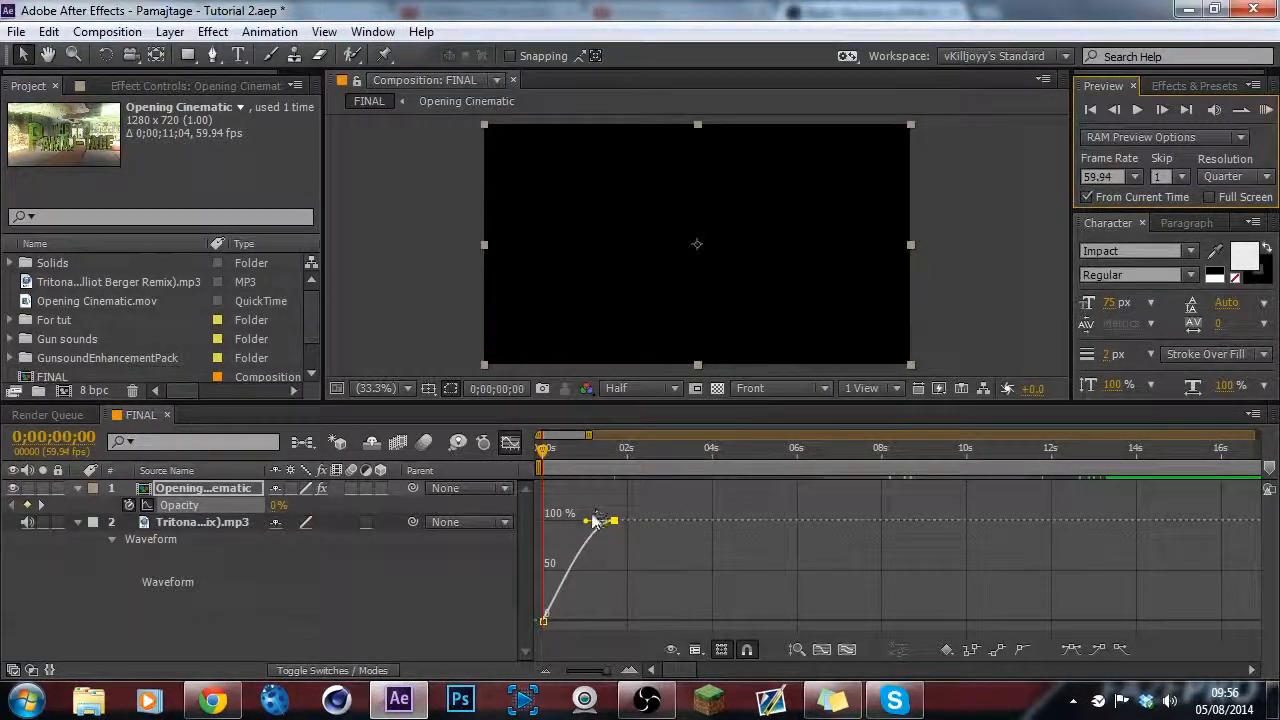
left_click_drag(586, 521, 605, 551)
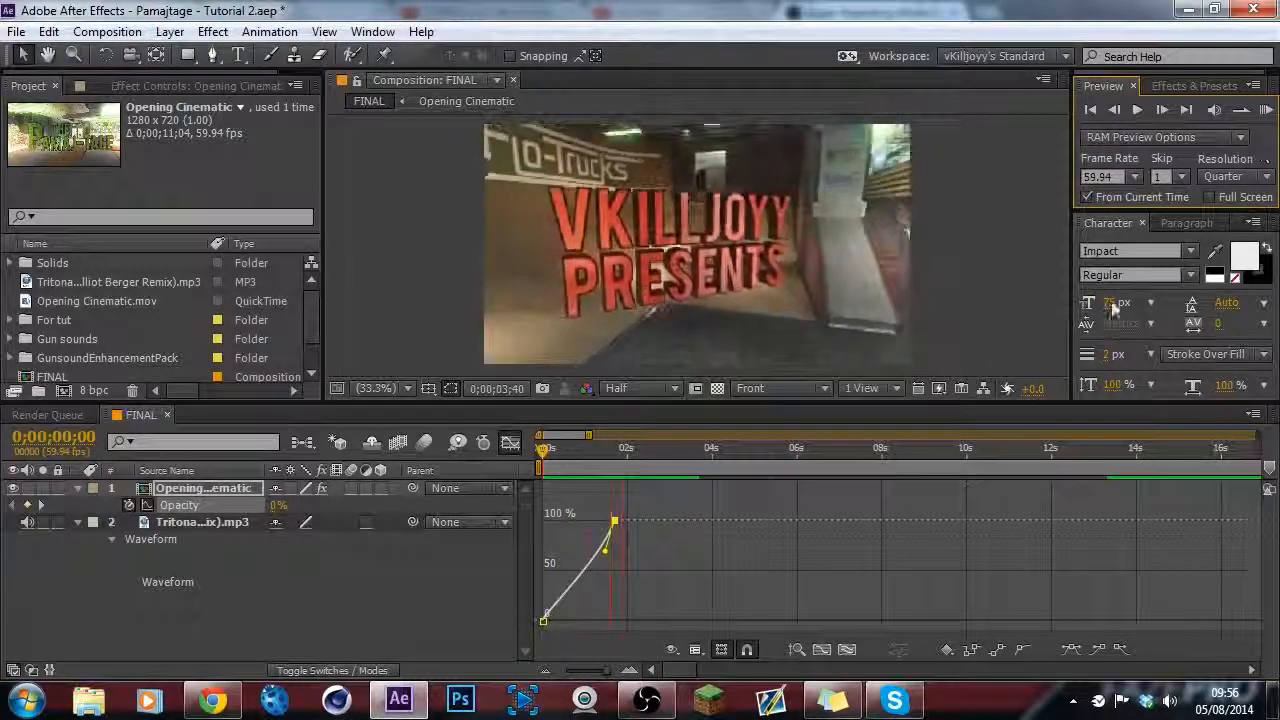
key("space")
left_click_drag(603, 550, 590, 521)
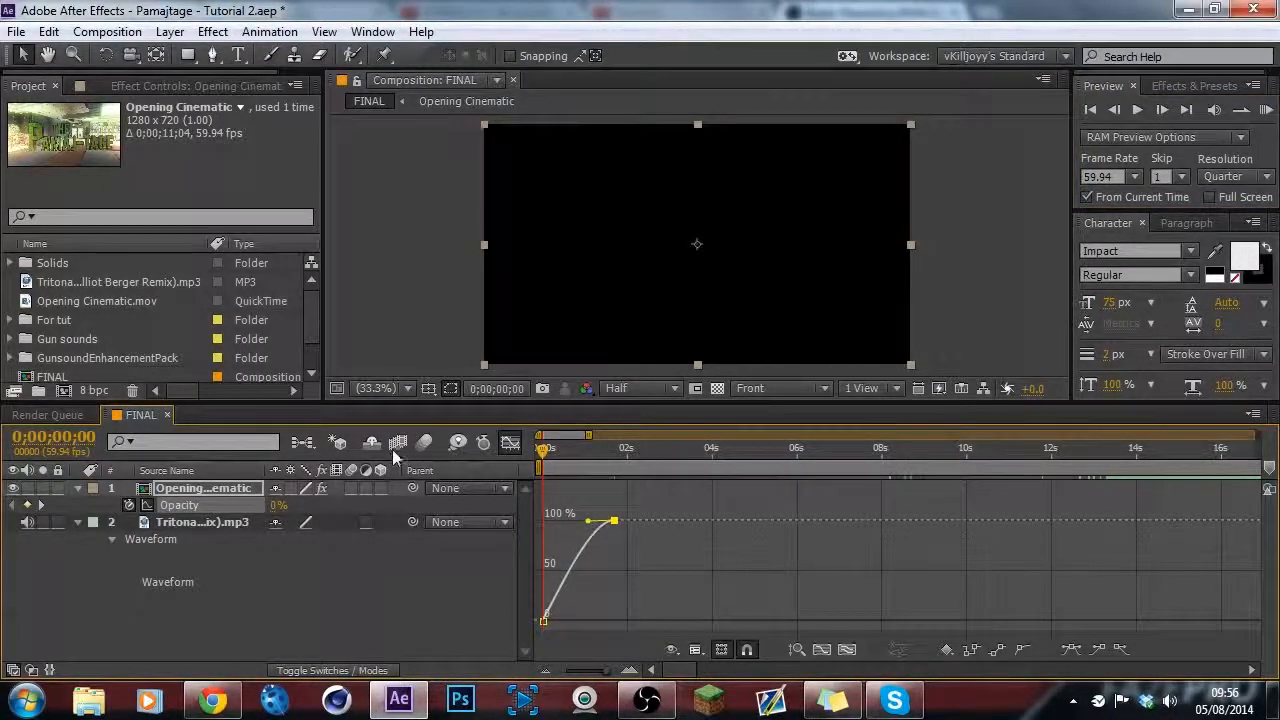
Leave the Graph Editor, collapse the Opening Cinematic layer and save the project.
left_click(513, 446)
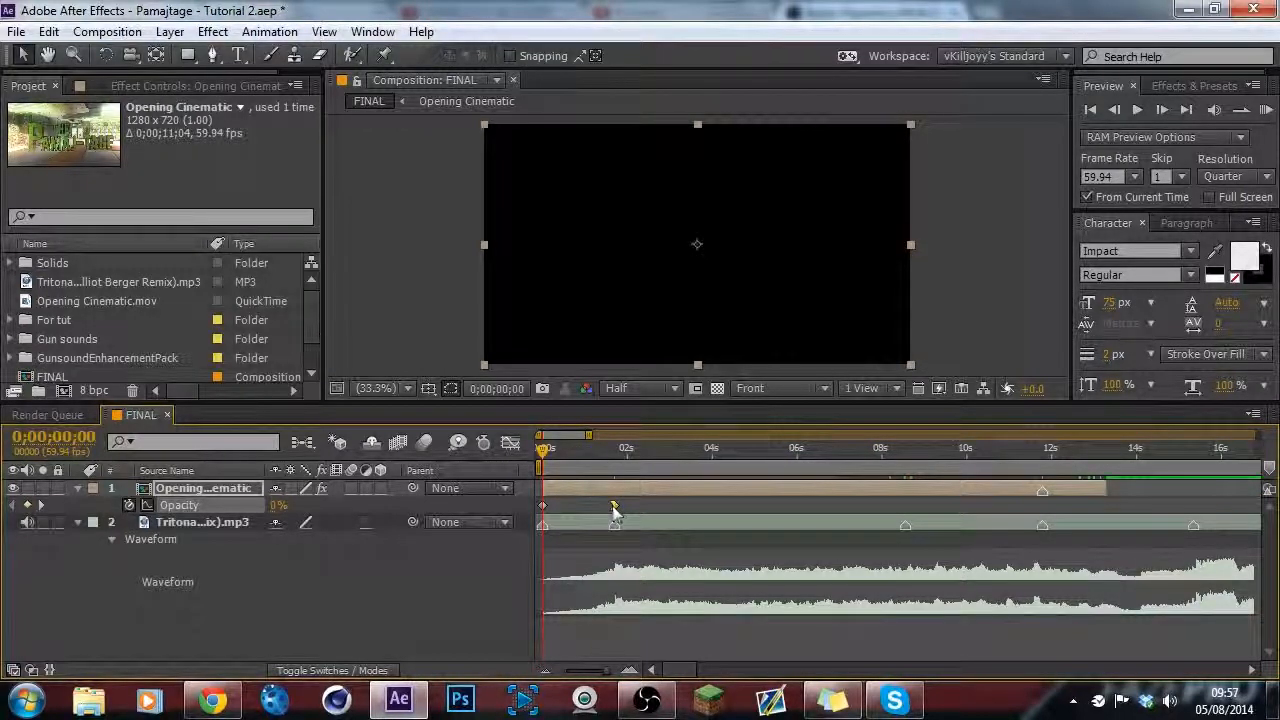
left_click(78, 488)
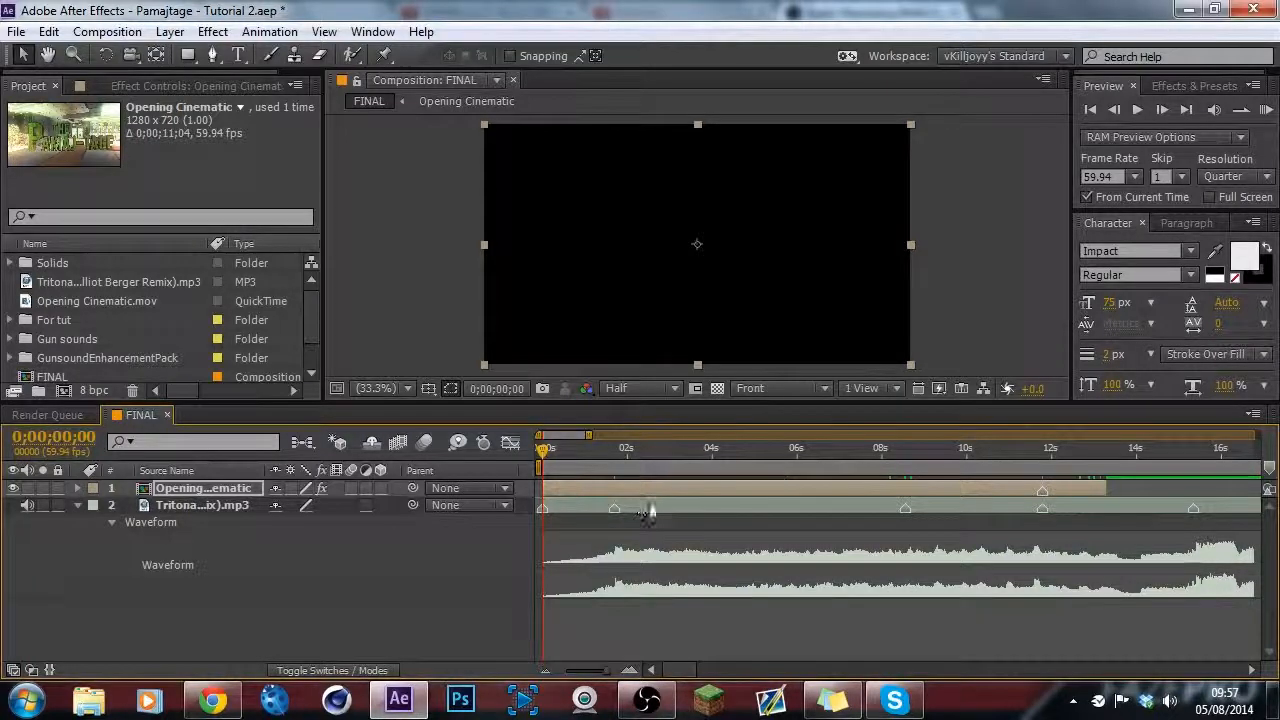
left_click_drag(543, 452, 560, 452)
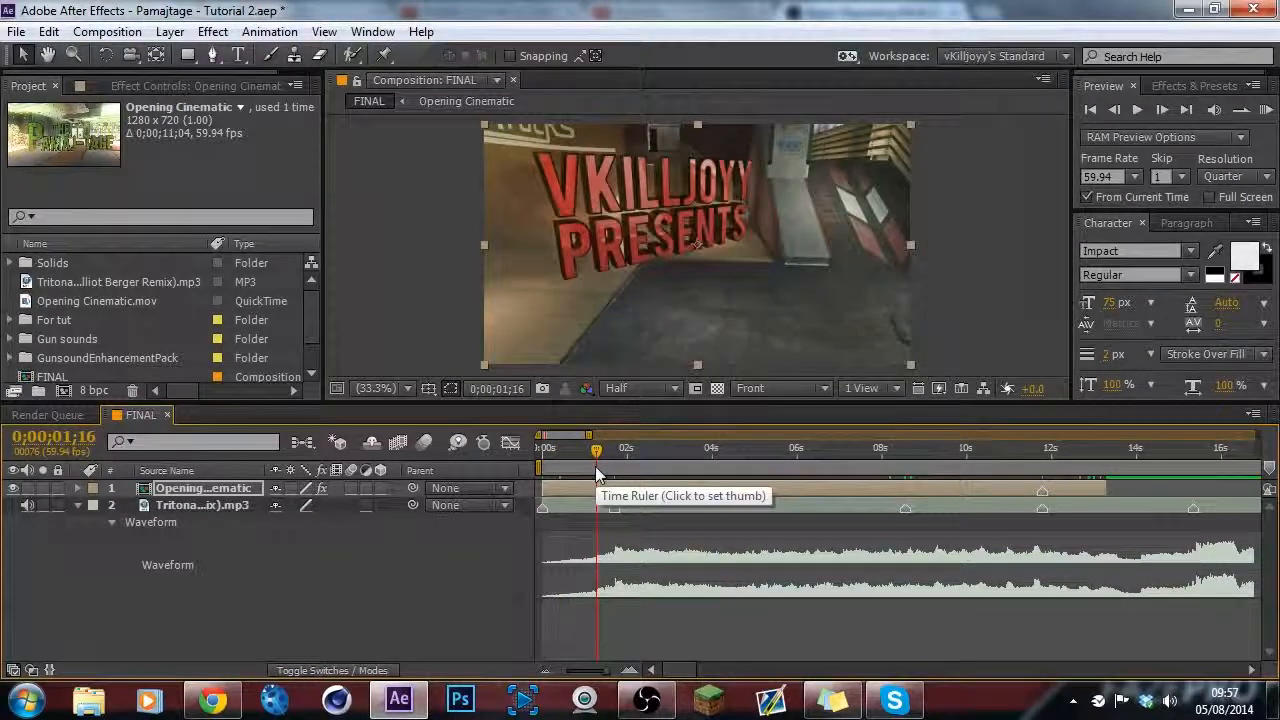
key("ctrl+s")
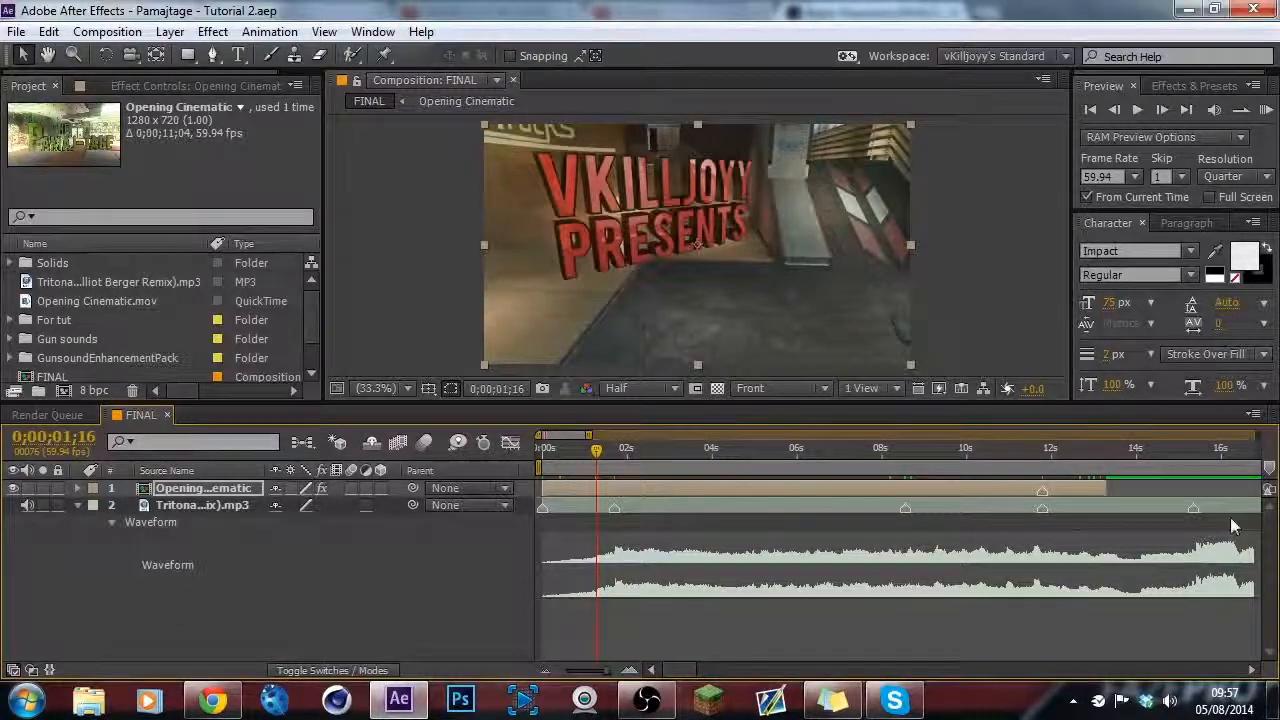
Preview FINAL from 0;00;00;00 and trim the end of the Opening Cinematic layer to 0;00;12;58.
left_click(552, 456)
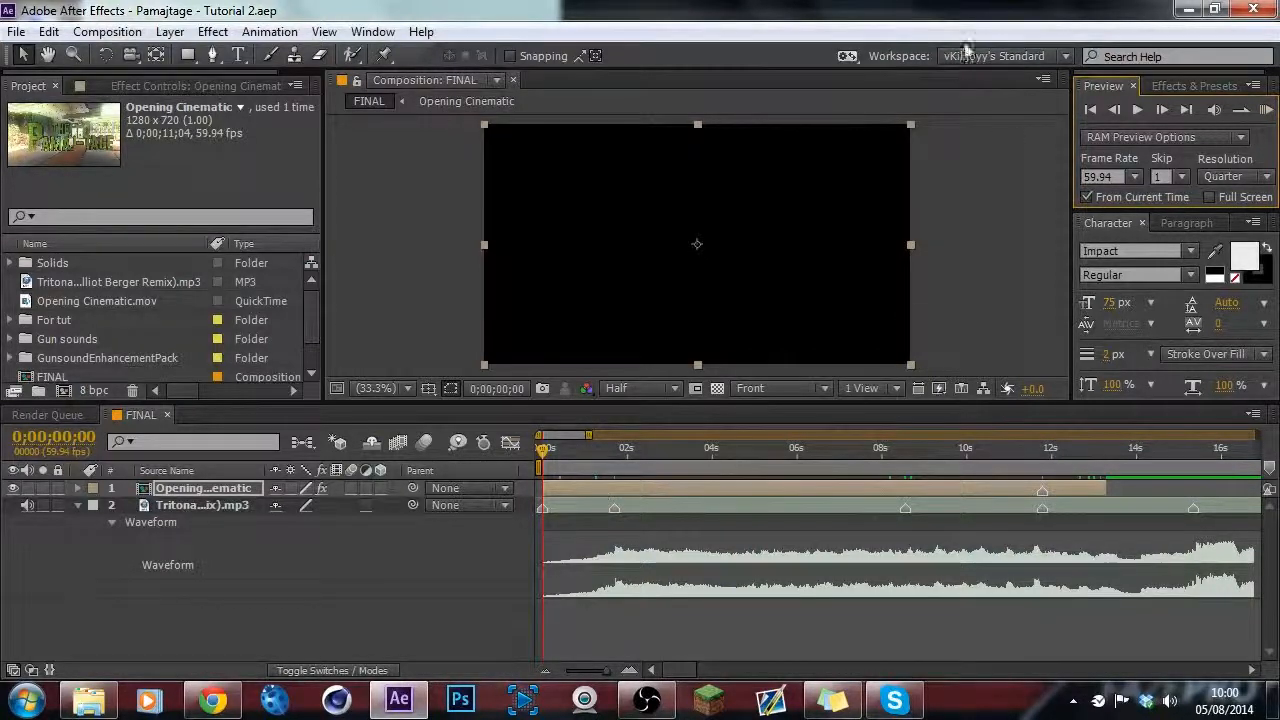
left_click(1265, 110)
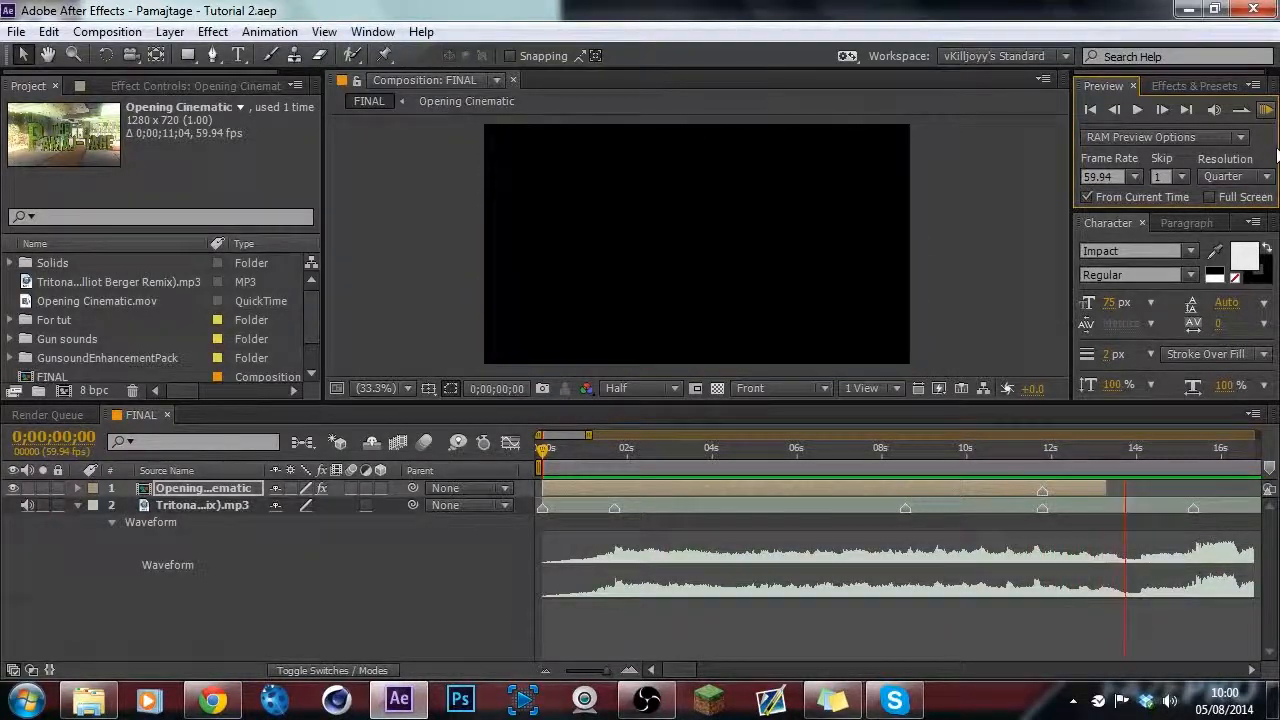
key("space")
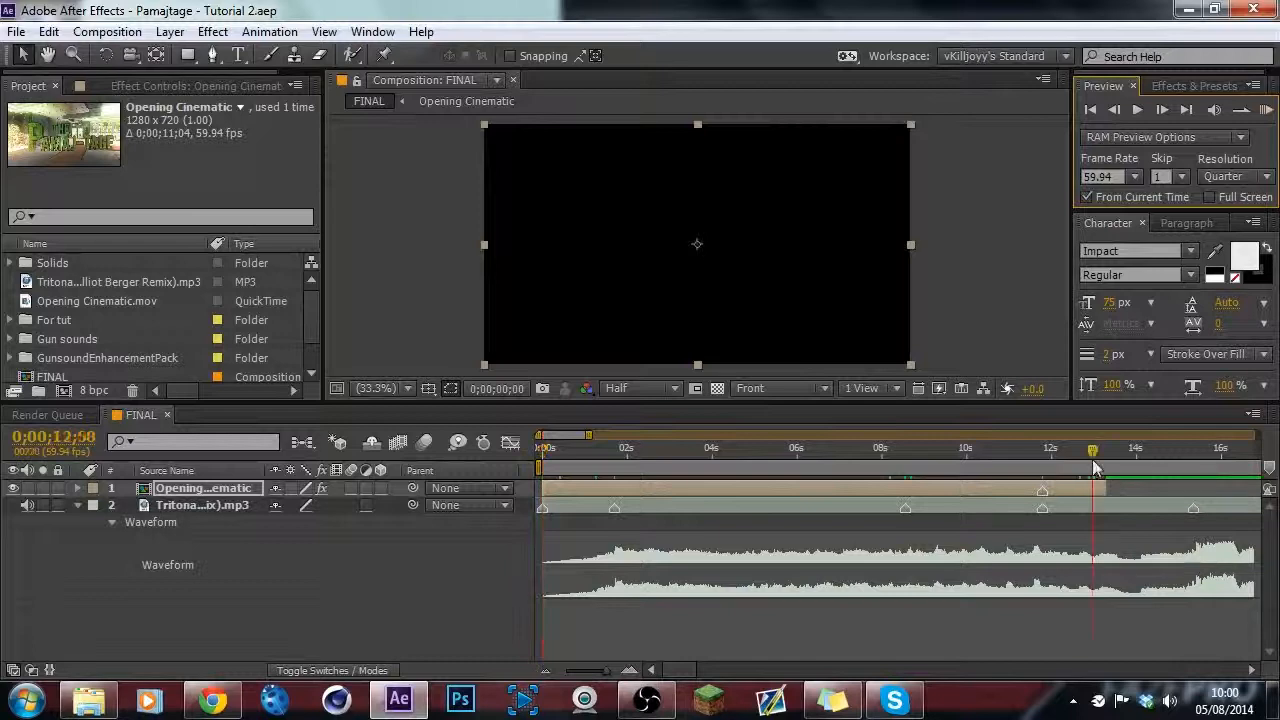
left_click_drag(1090, 491, 1096, 491)
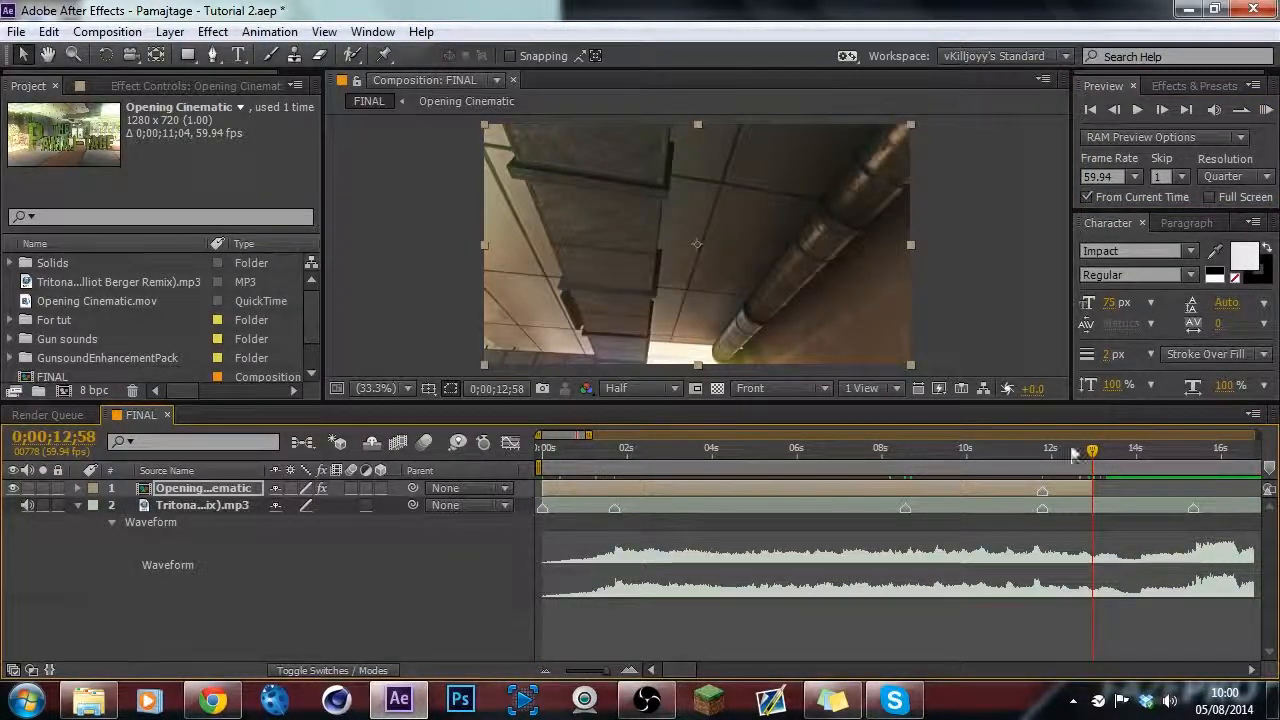
left_click(296, 645)
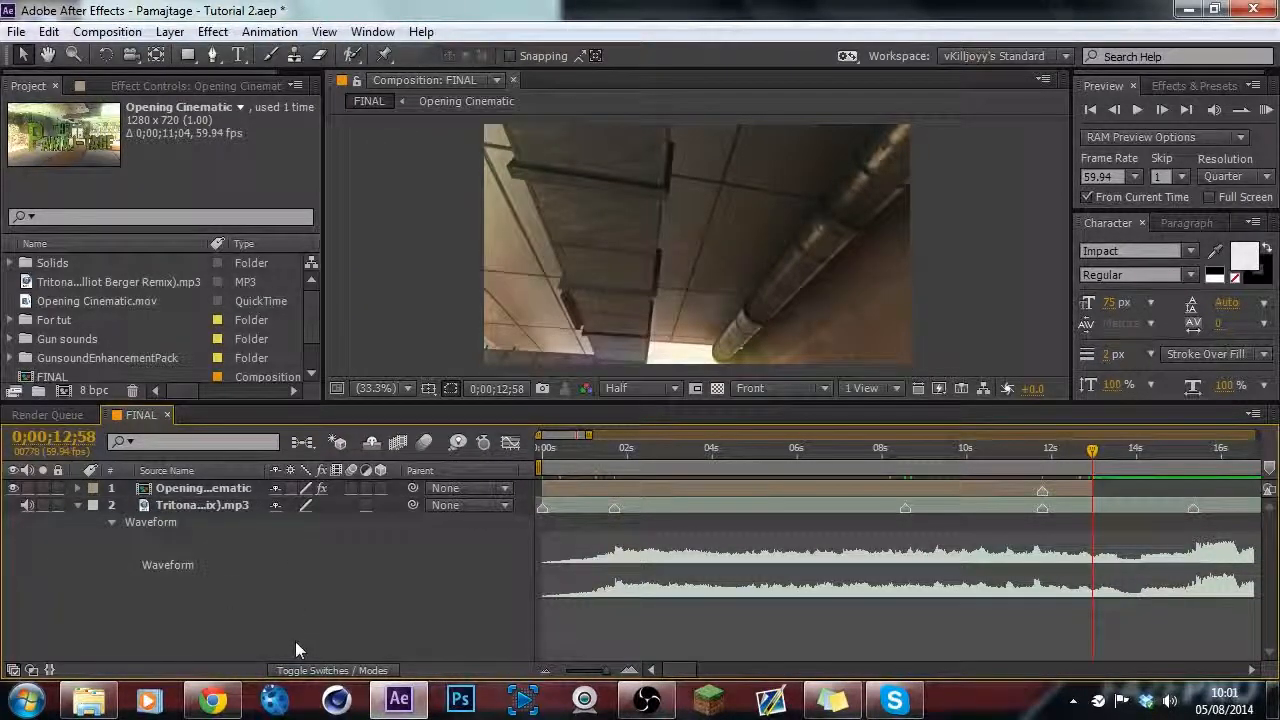
Add an adjustment layer above Opening Cinematic, and make room by enlarging the composition view and collapsing the music layer.
key("ctrl+alt+y")
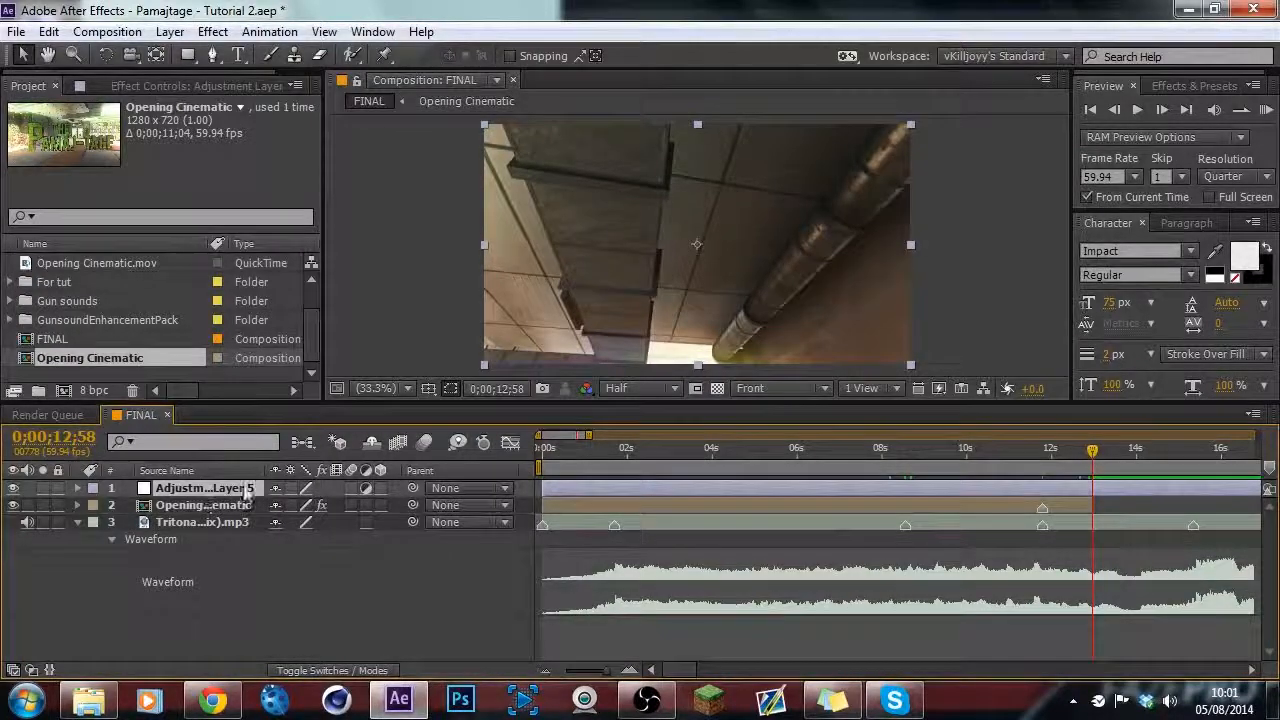
left_click_drag(410, 400, 410, 503)
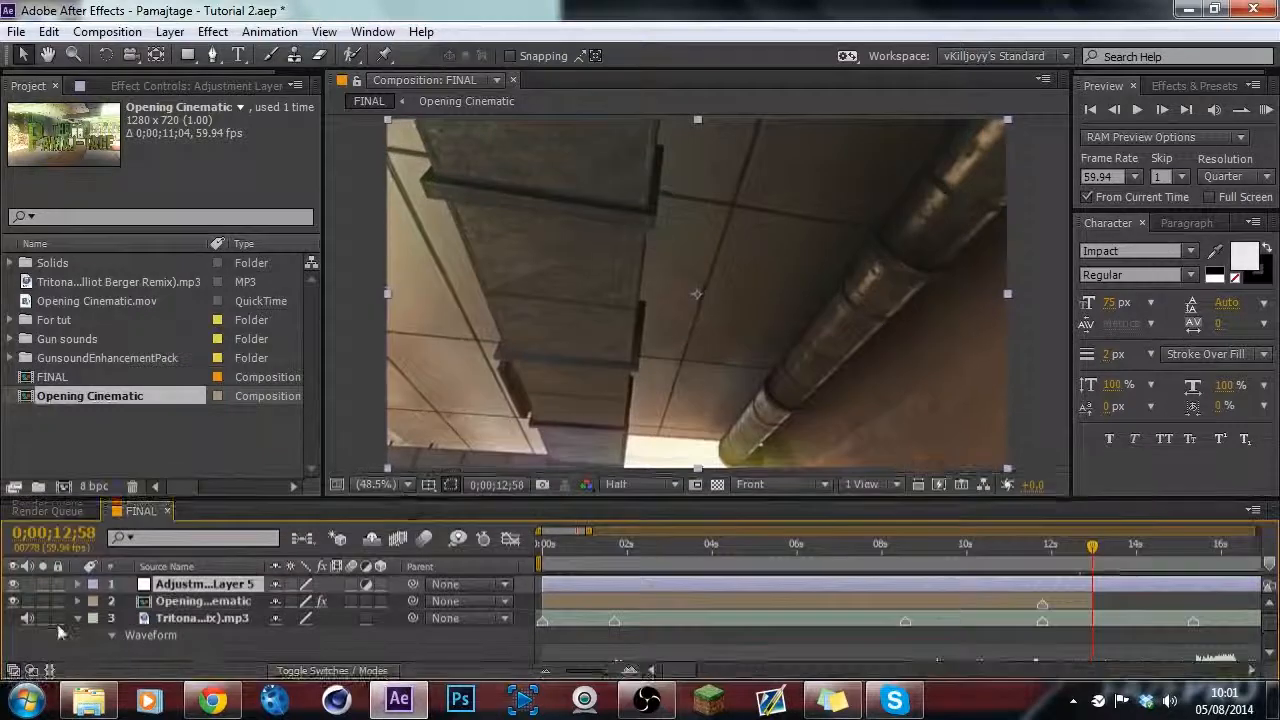
left_click(78, 619)
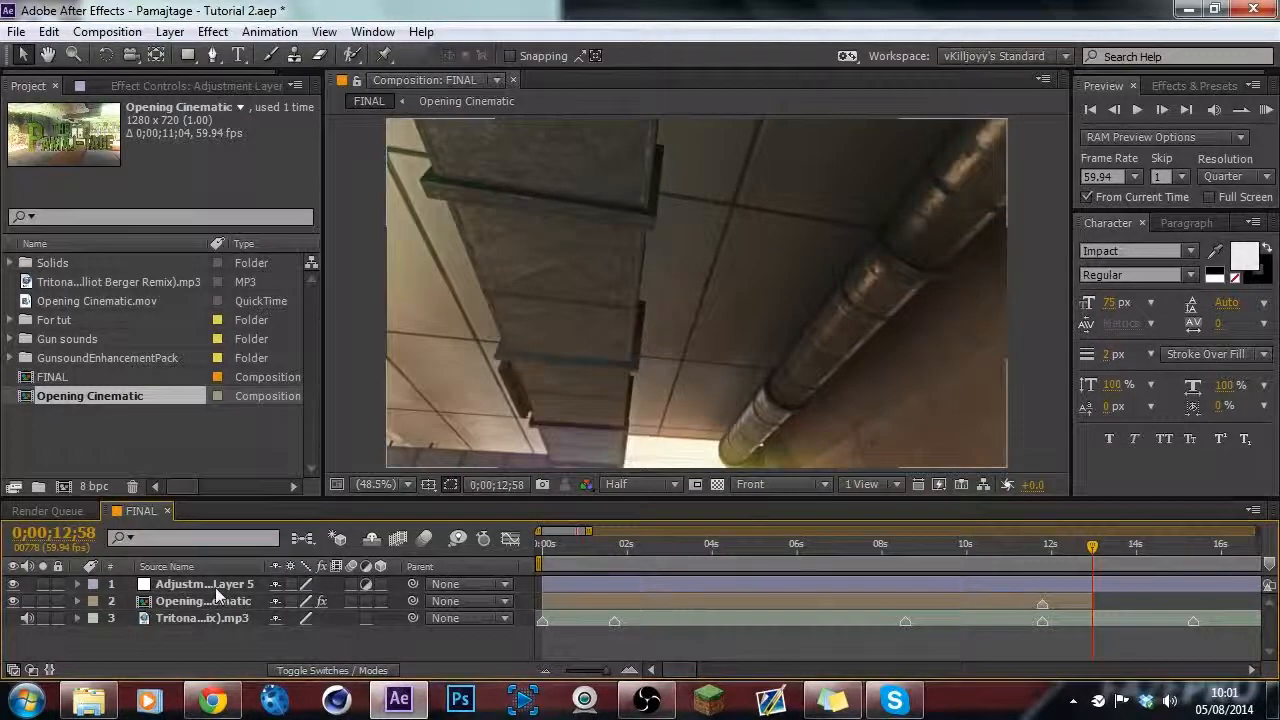
Apply the Grid effect to the new adjustment layer, with the current time at 0;00;04;10.
left_click_drag(679, 672, 571, 671)
left_click(651, 588)
left_click(718, 547)
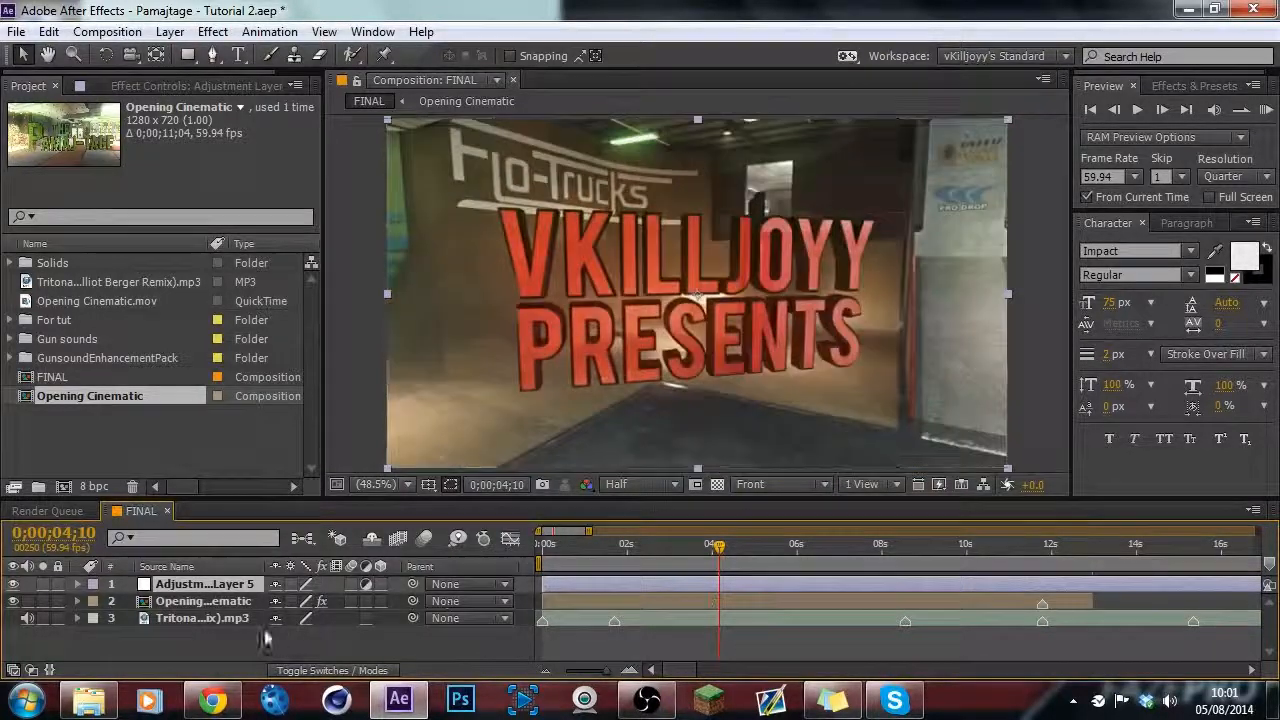
left_click(217, 34)
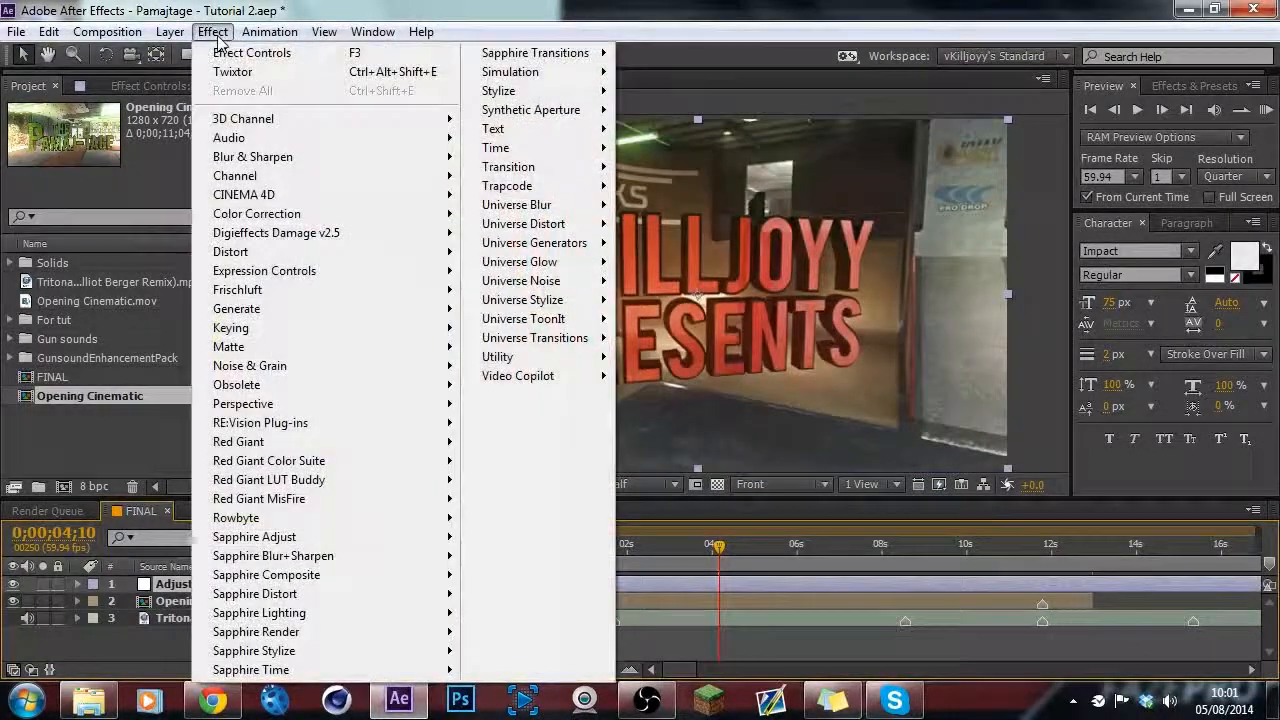
mouse_move(306, 311)
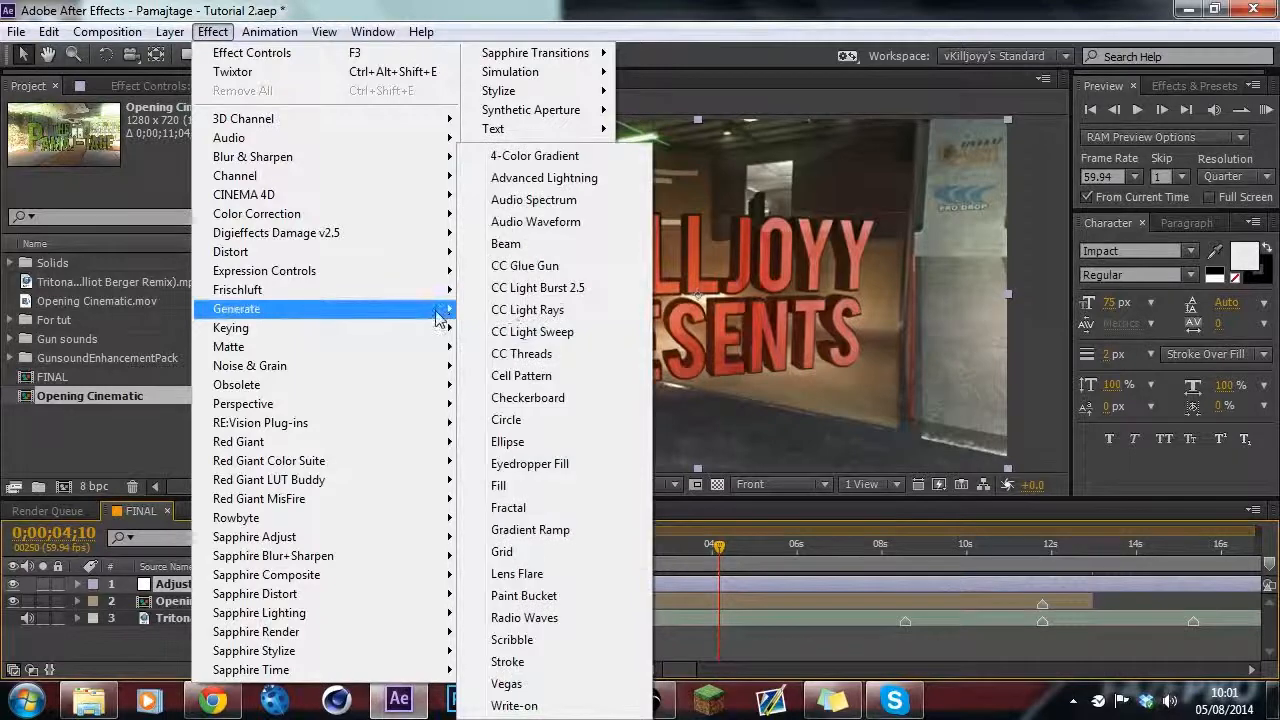
left_click_drag(526, 552, 529, 585)
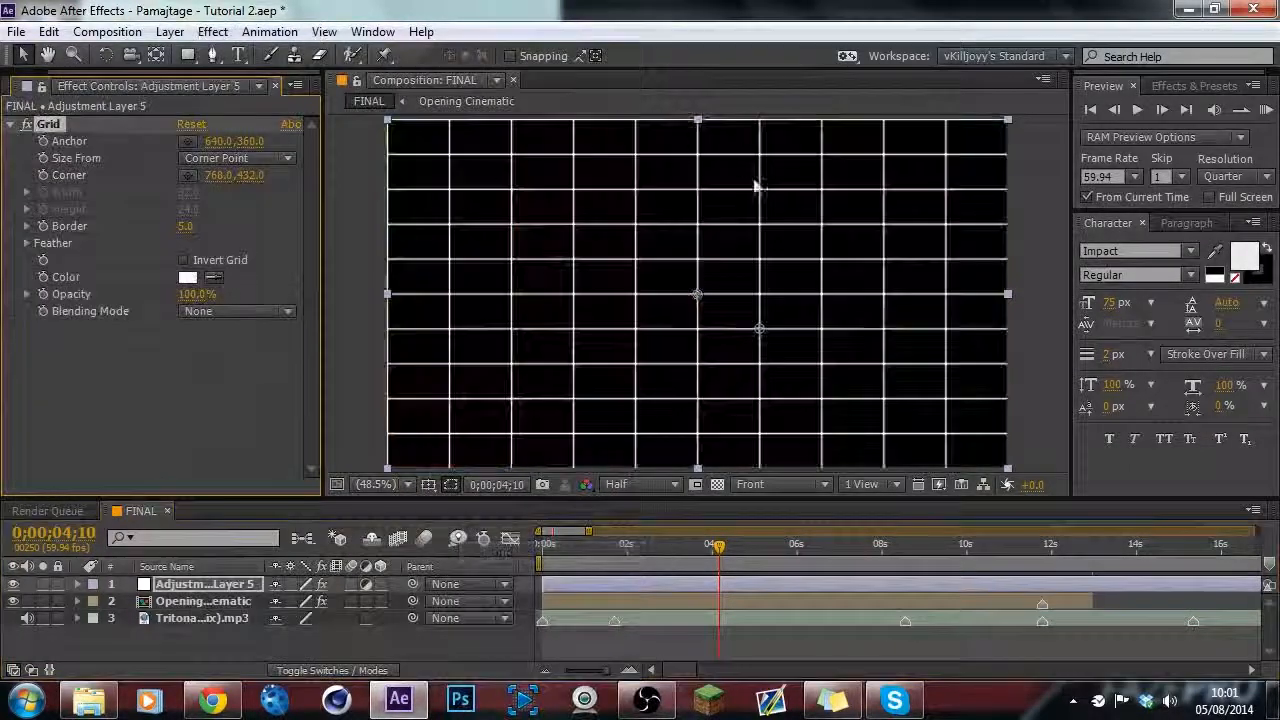
left_click(181, 263)
left_click(184, 262)
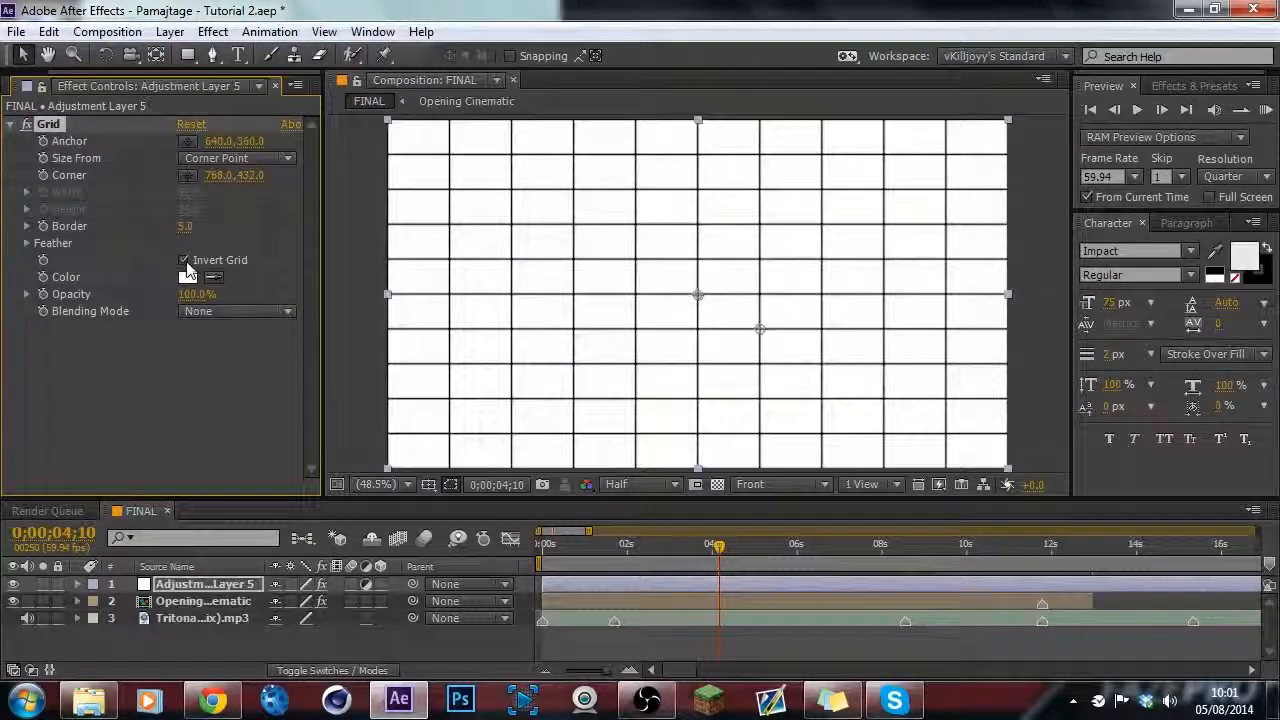
left_click(186, 263)
Set the Grid effect's Blending Mode to Normal after trying Add.
left_click(244, 312)
left_click(244, 312)
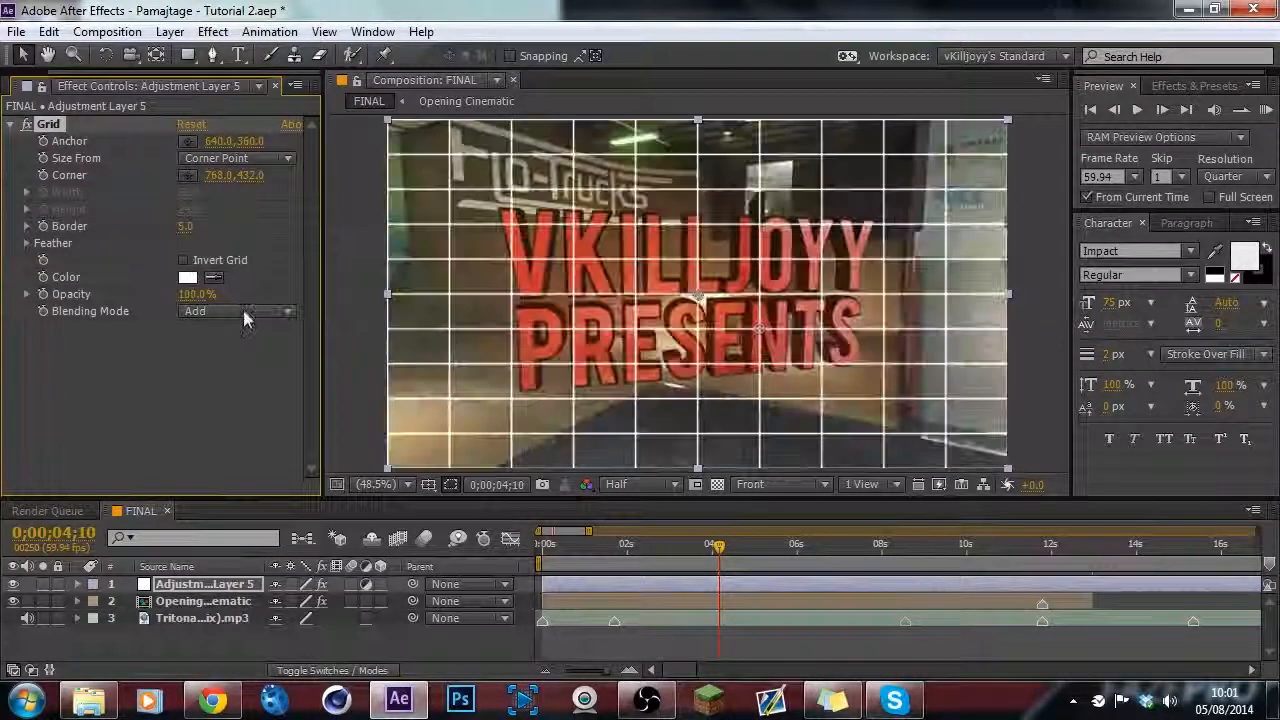
left_click(244, 315)
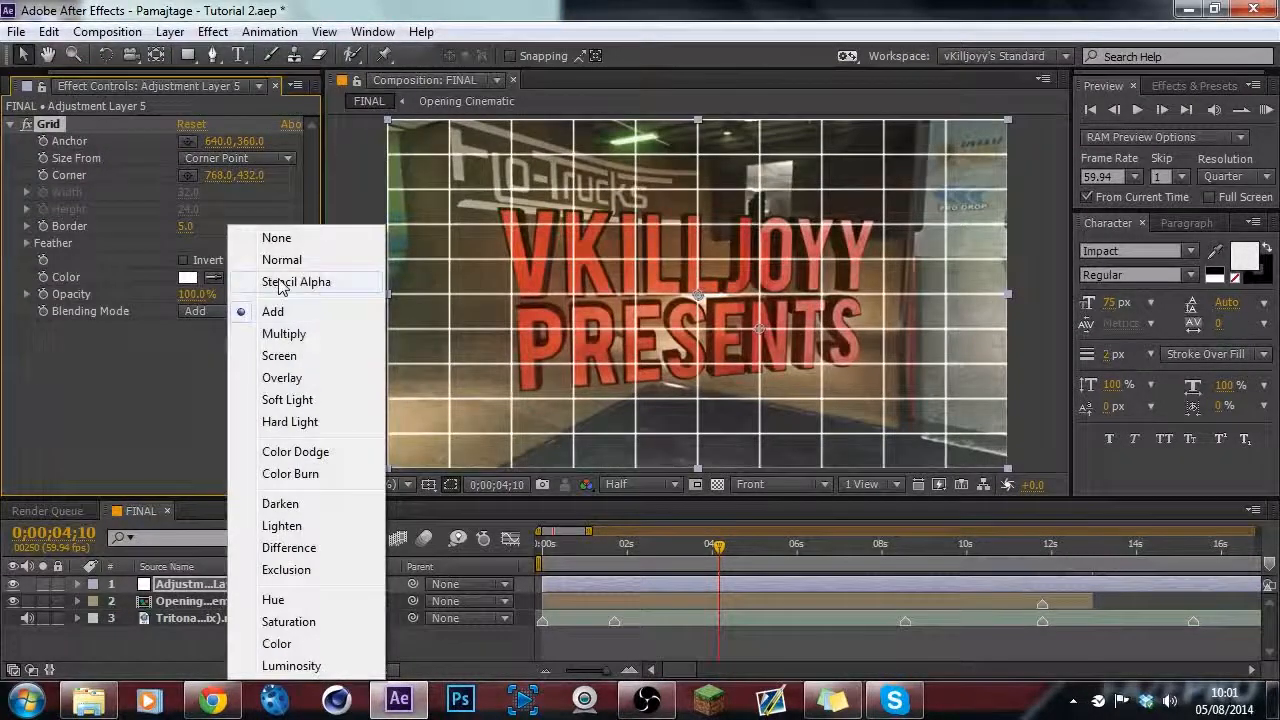
left_click(279, 283)
left_click(286, 309)
left_click(281, 267)
left_click(283, 316)
left_click(279, 267)
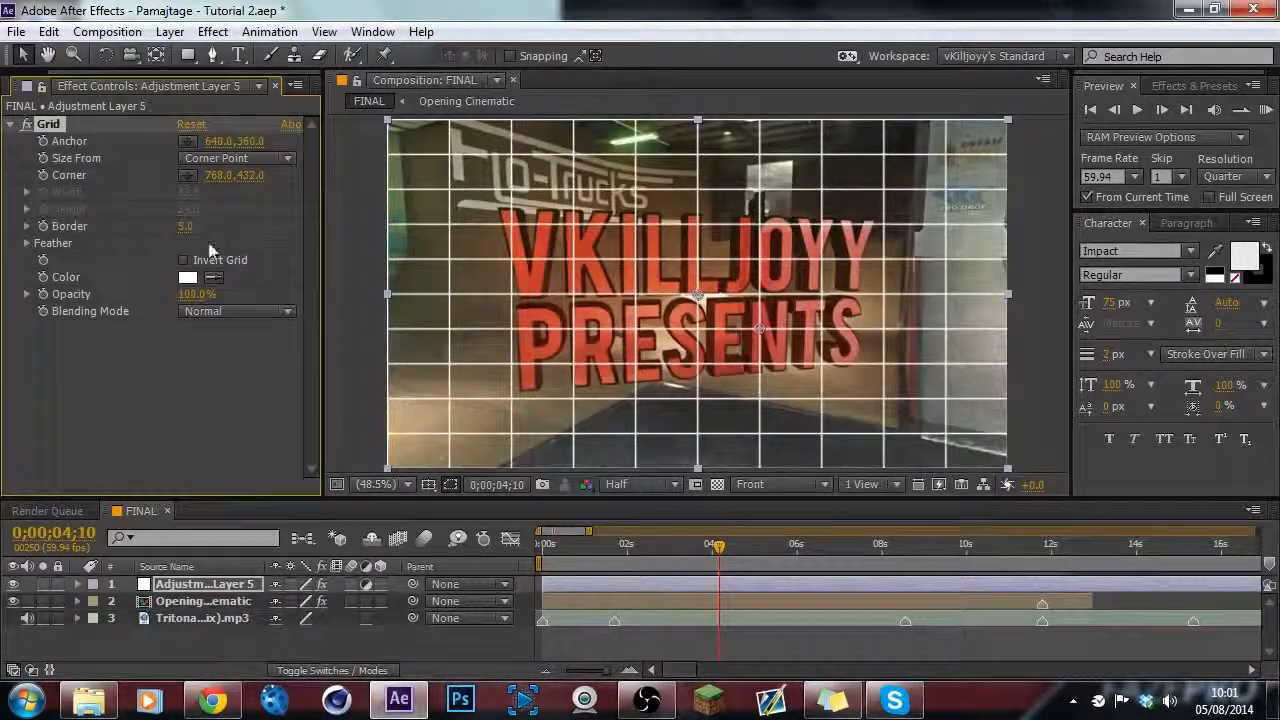
Change the Grid effect's Color to black.
left_click(187, 279)
left_click_drag(82, 190, 107, 503)
left_click(517, 190)
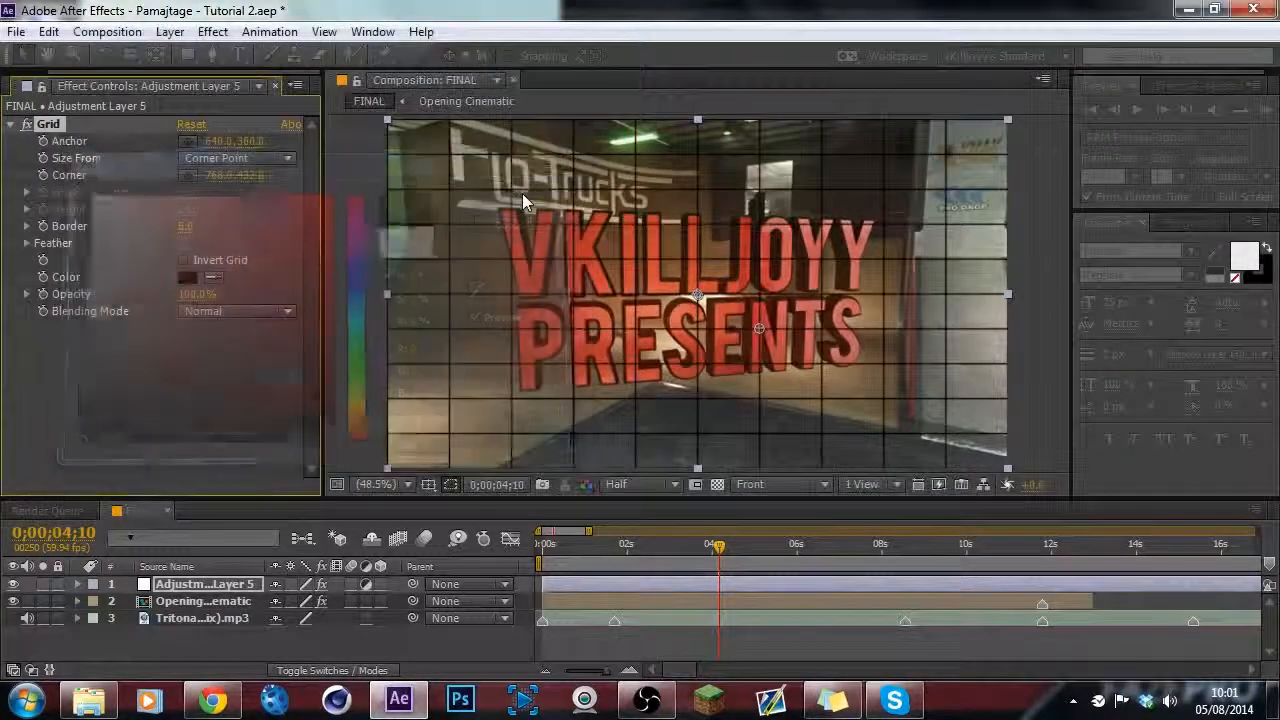
Set both the Corner and the Anchor of the Grid effect to 0.0, 0.0.
left_click(218, 175)
type("0")
key("Return")
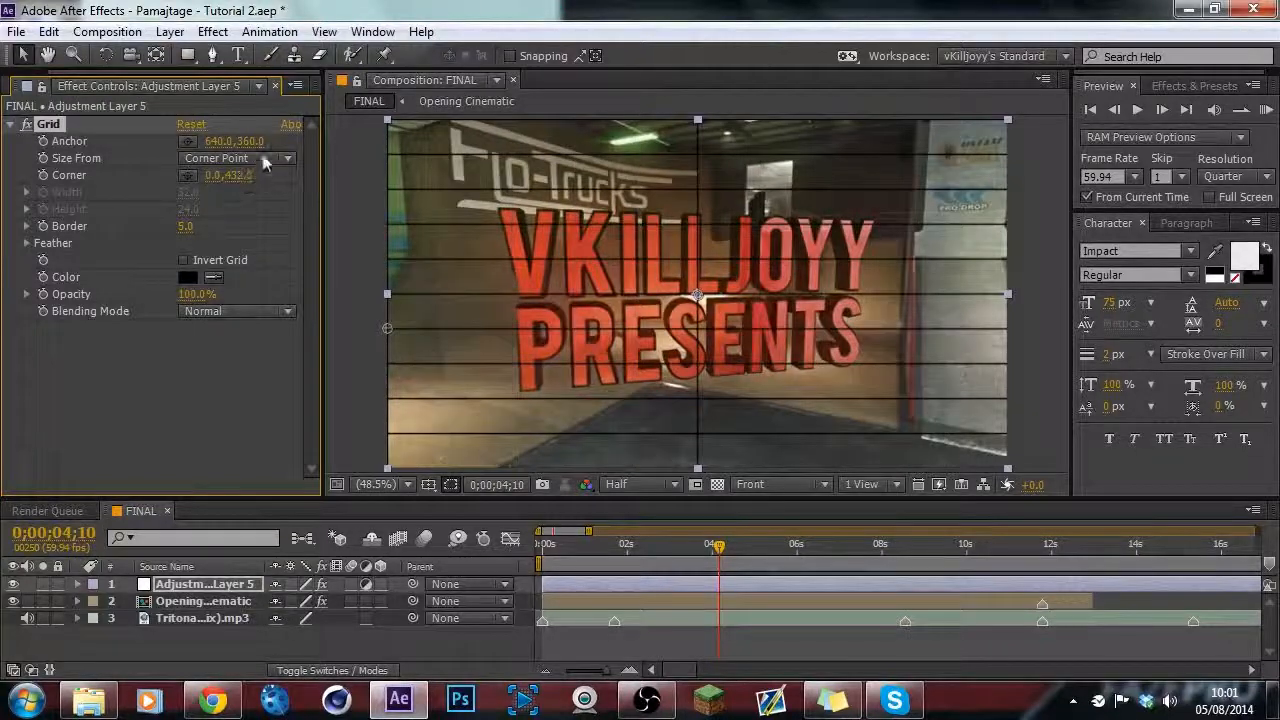
left_click(244, 176)
type("0")
key("Return")
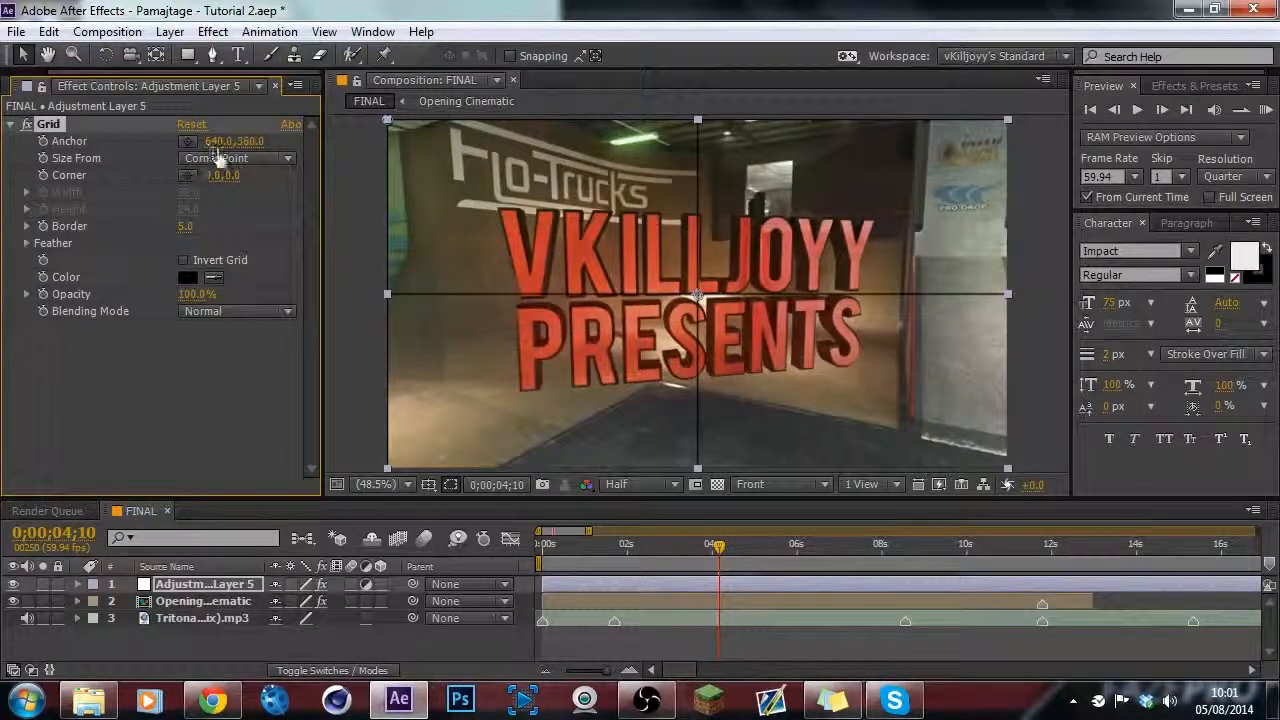
left_click_drag(247, 140, 560, 169)
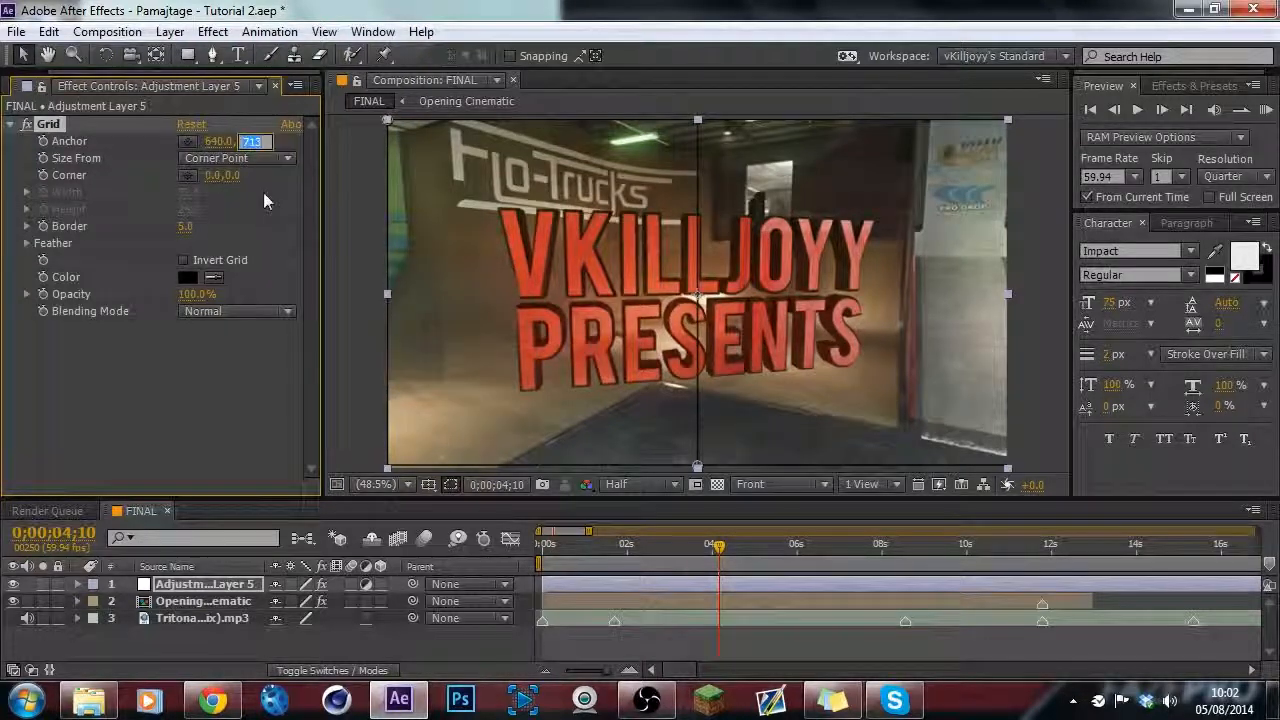
type("0")
key("Return")
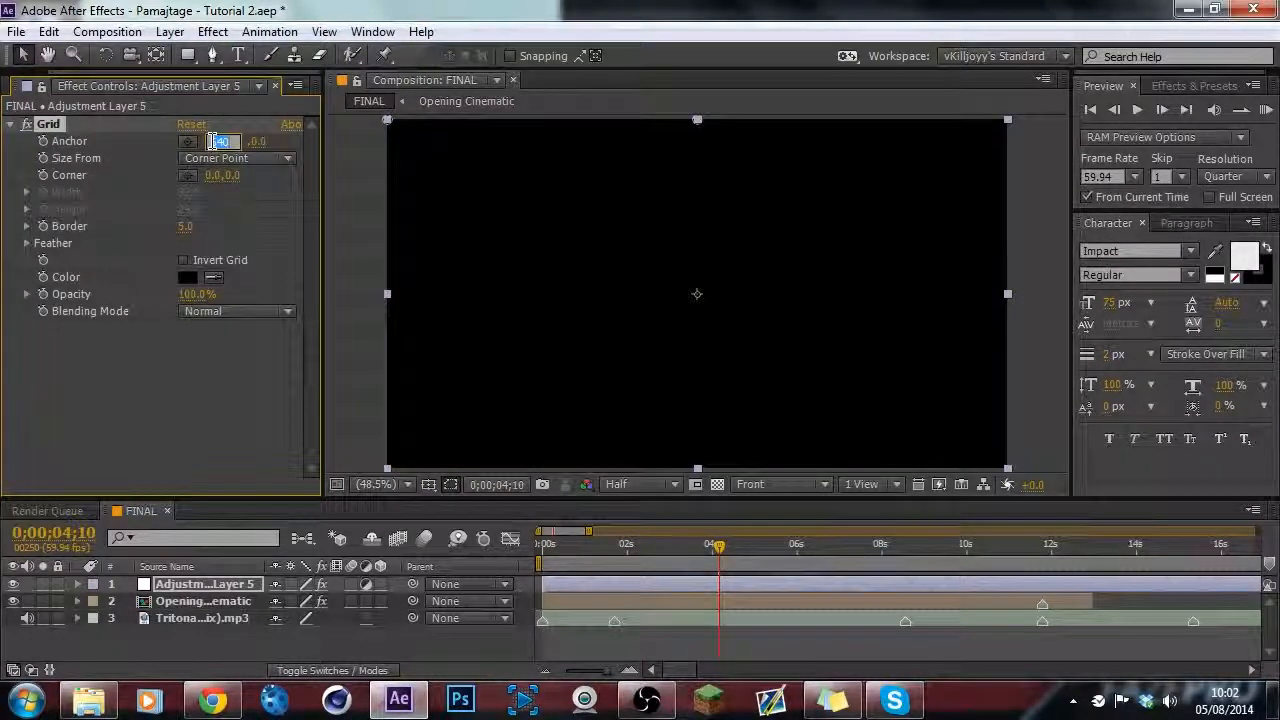
type("0")
key("Return")
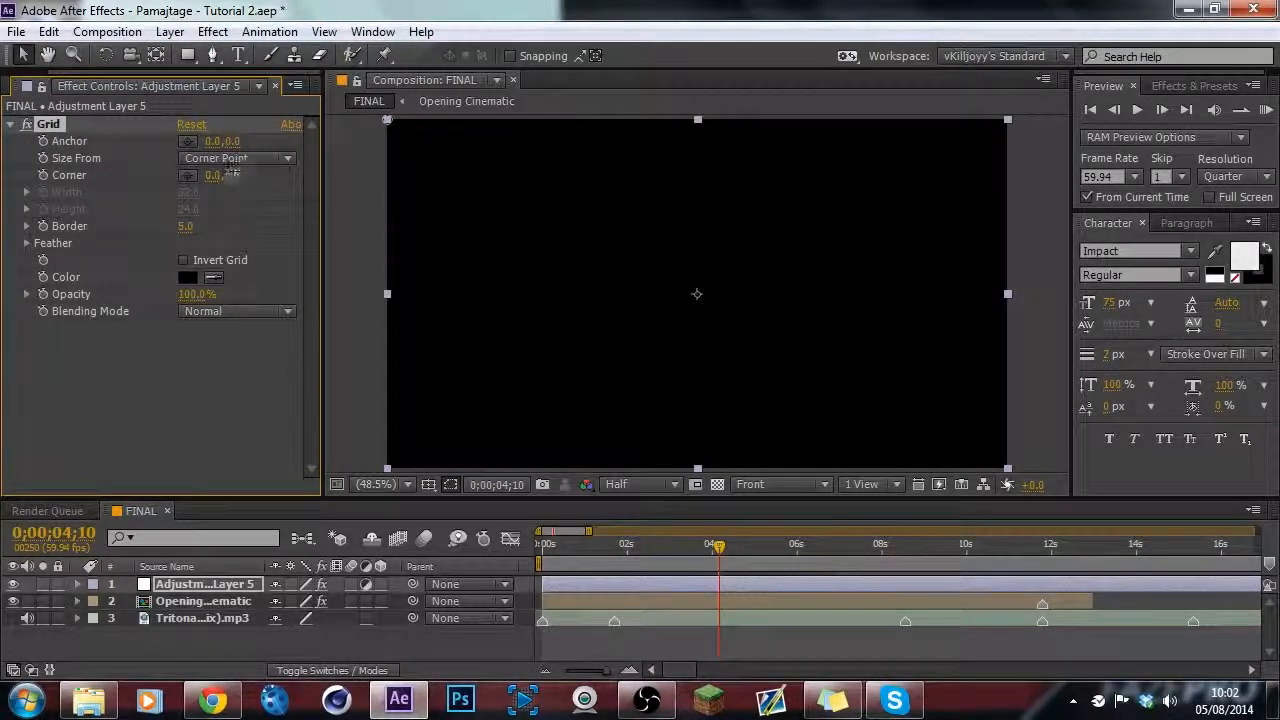
Move the Grid's Corner to -1350.0, 208.0 and its Anchor to -14.0, 0.0, taking the vertical lines out of the frame.
left_click_drag(212, 175, 12, 175)
left_click_drag(220, 175, 3, 177)
left_click_drag(214, 176, 10, 185)
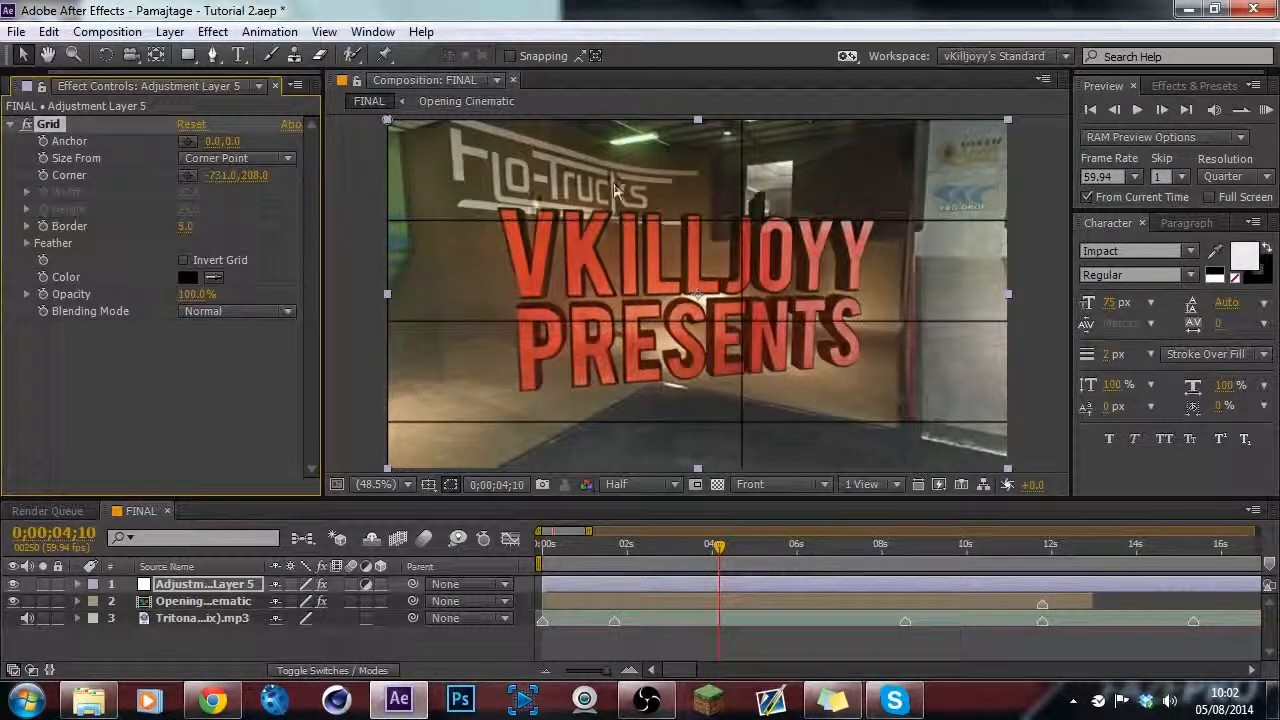
left_click_drag(226, 177, 18, 180)
left_click_drag(226, 177, 50, 178)
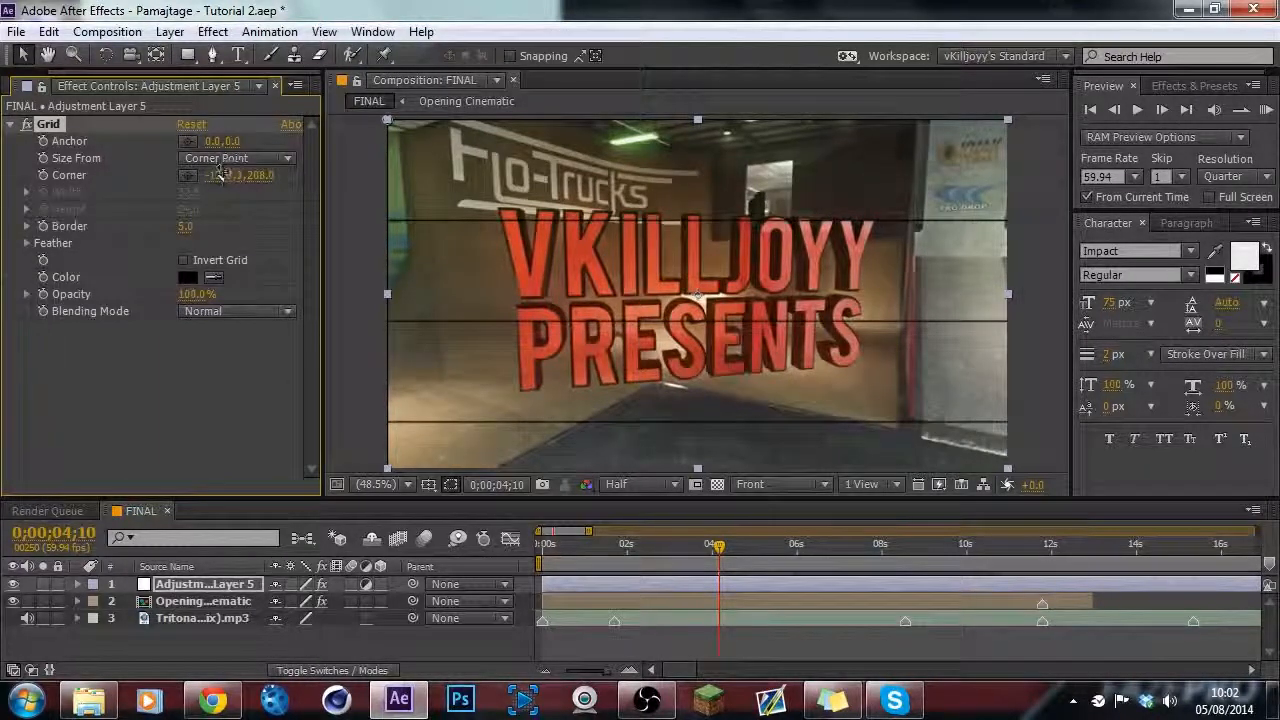
left_click_drag(190, 174, 203, 141)
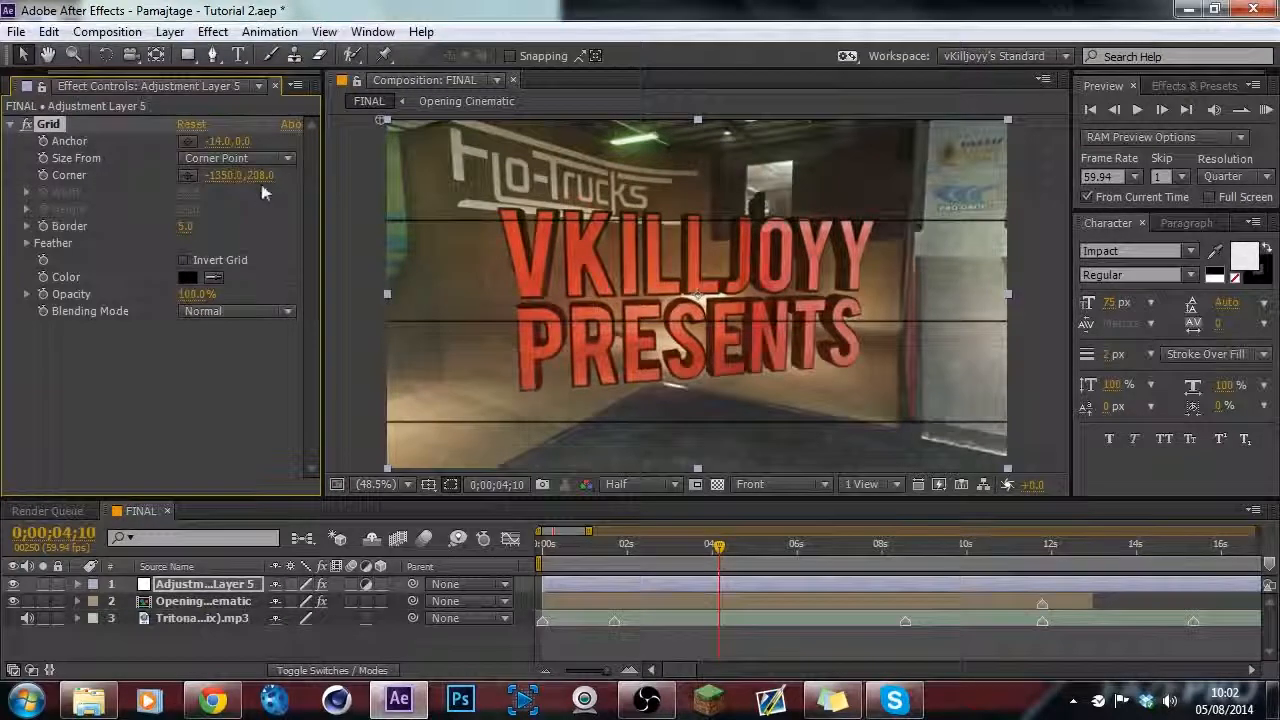
Set the Grid's Corner vertical value to 697.0 and show the frame's bottom edge at 100% zoom in Full resolution.
mouse_move(263, 176)
left_mouse_down()
mouse_move(380, 176)
mouse_move(273, 176)
left_mouse_up()
scroll(686, 340, "up", 2)
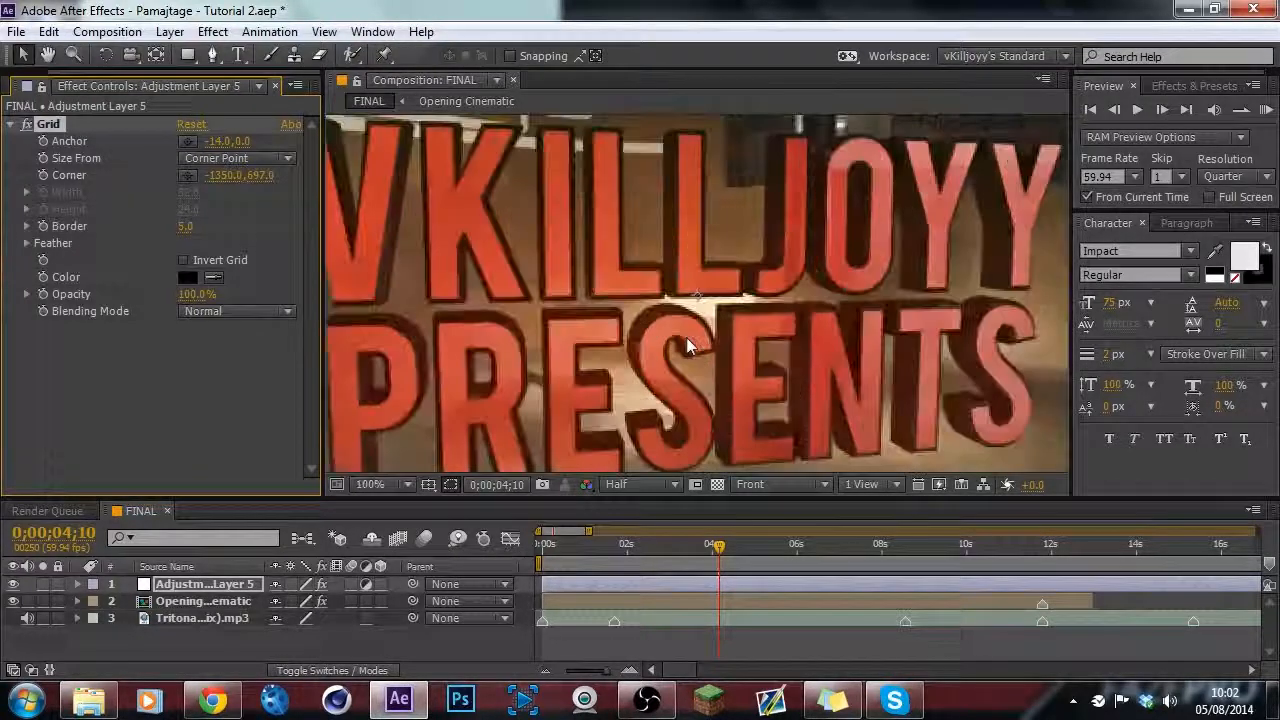
key("space")
left_click_drag(686, 338, 668, 98)
left_click(651, 484)
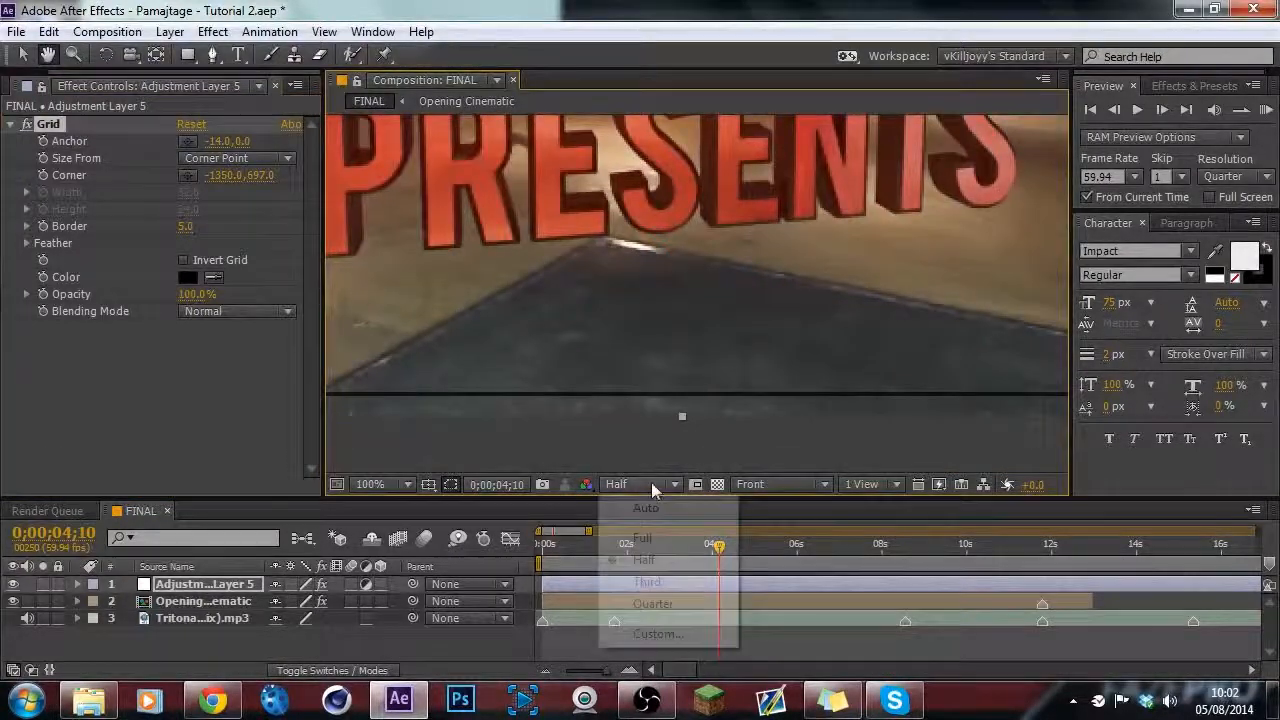
left_click(658, 537)
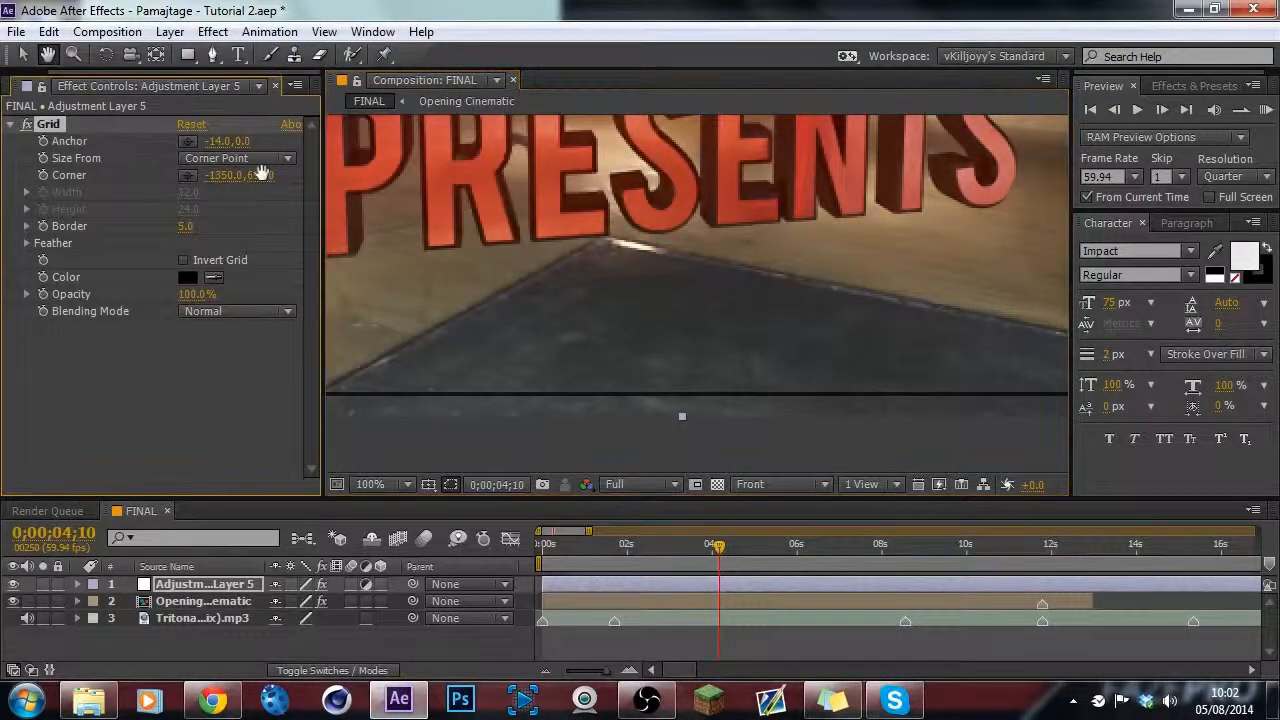
Set the Grid's Corner vertical value to 720.0 so the horizontal line sits on the frame's bottom edge.
left_click_drag(258, 183, 276, 175)
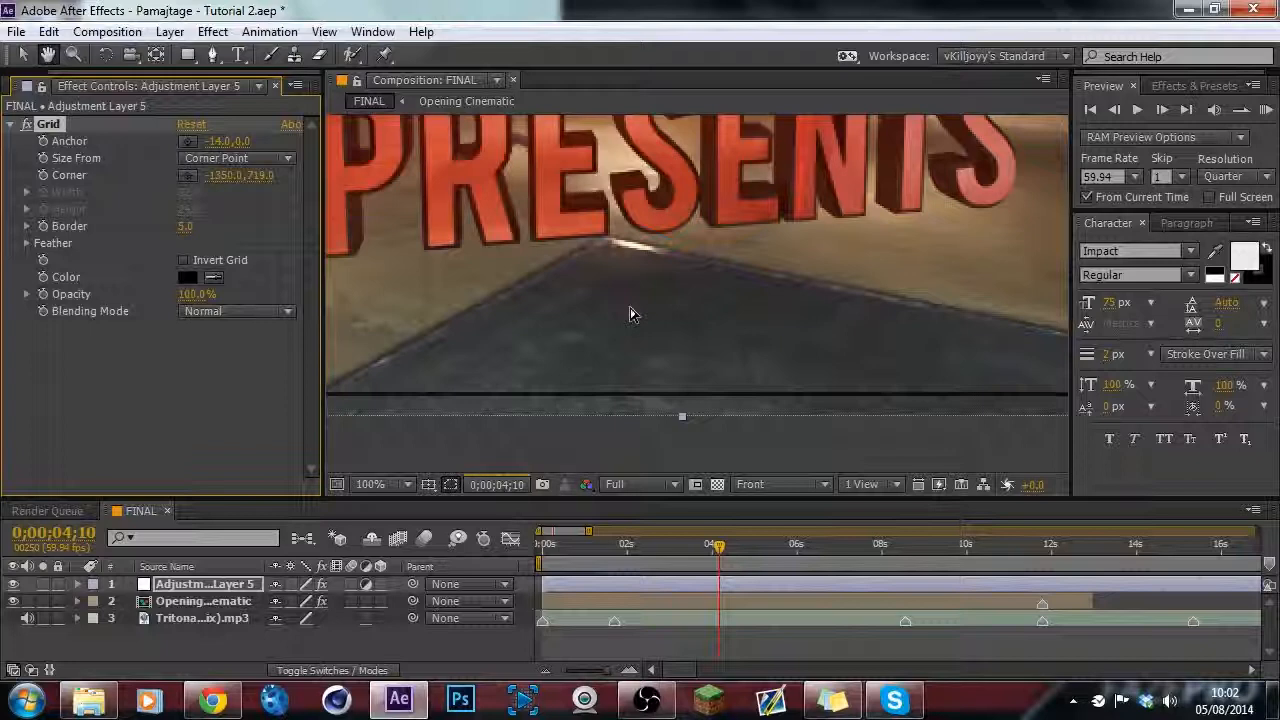
scroll(630, 314, "down", 1)
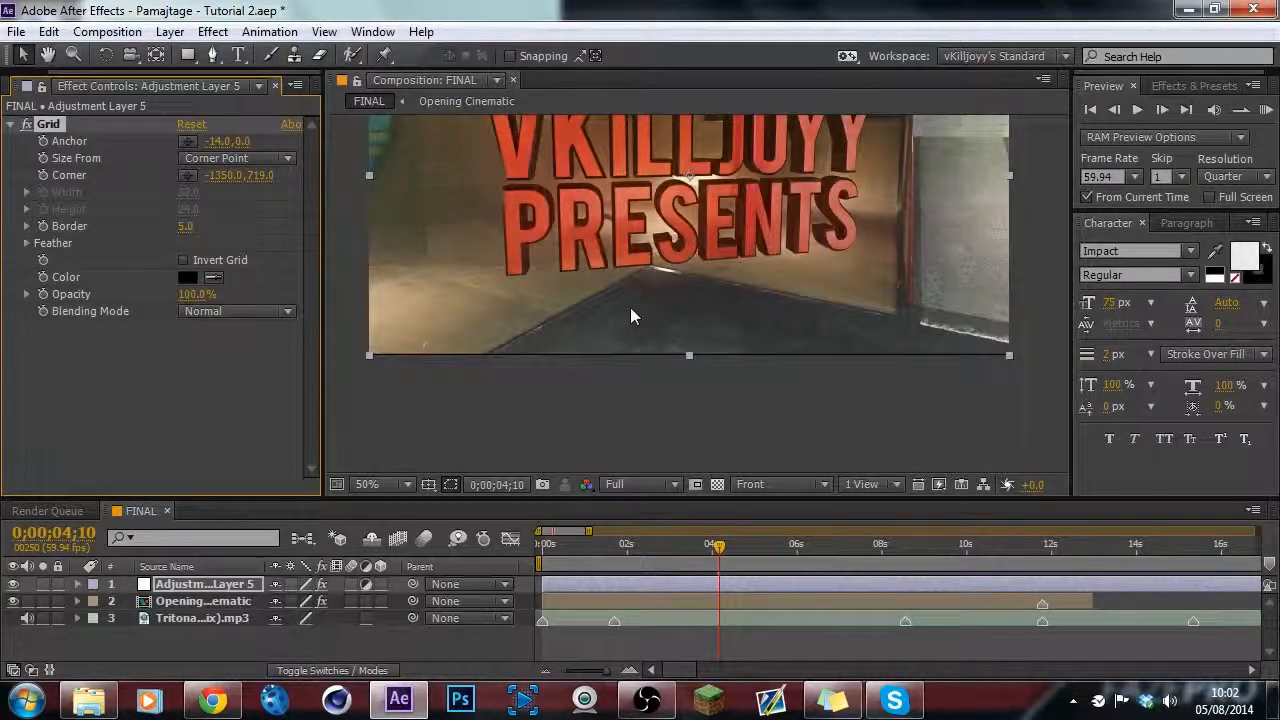
scroll(630, 316, "up", 2)
left_click_drag(630, 316, 645, 236)
left_click(263, 177)
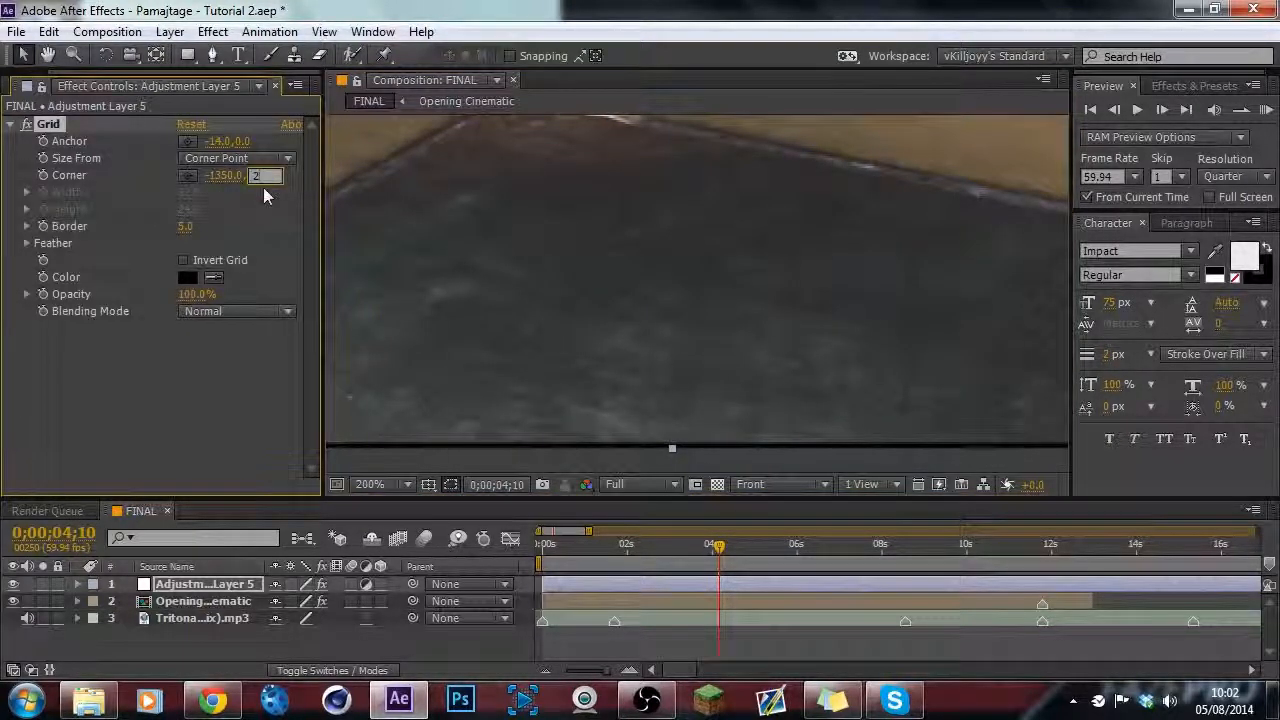
key("Return")
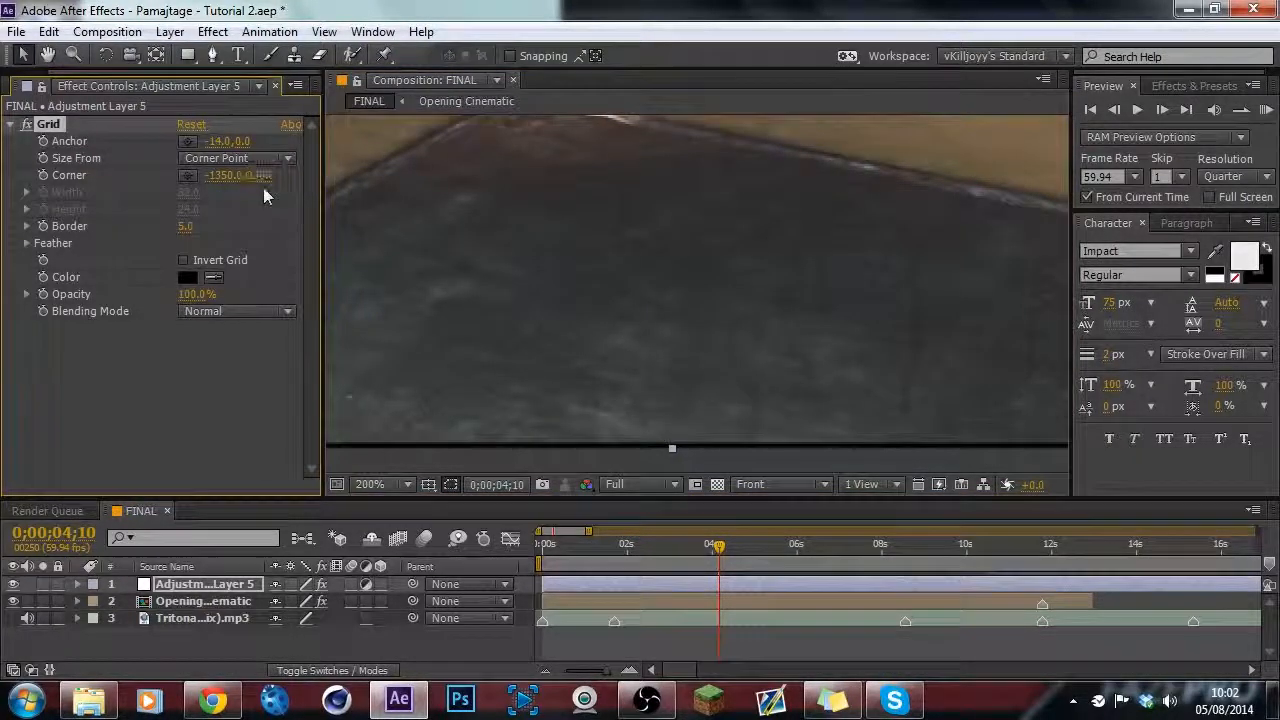
left_click(260, 177)
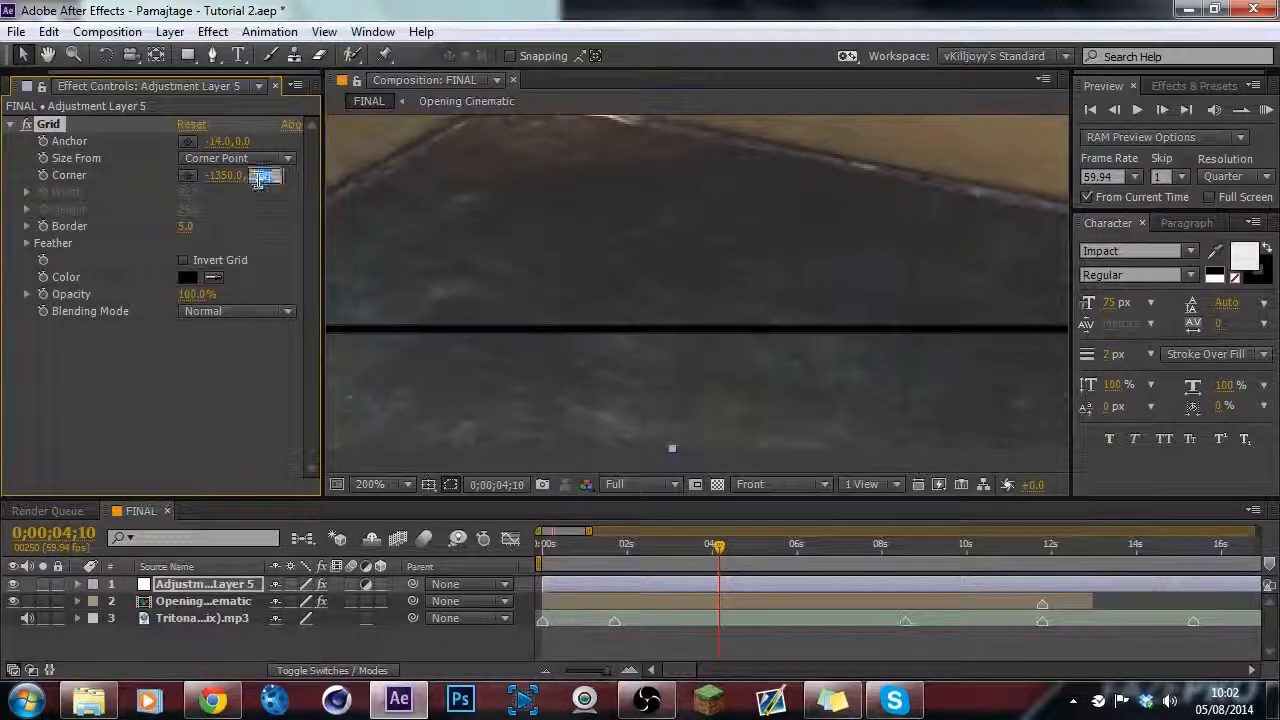
type("720")
key("Return")
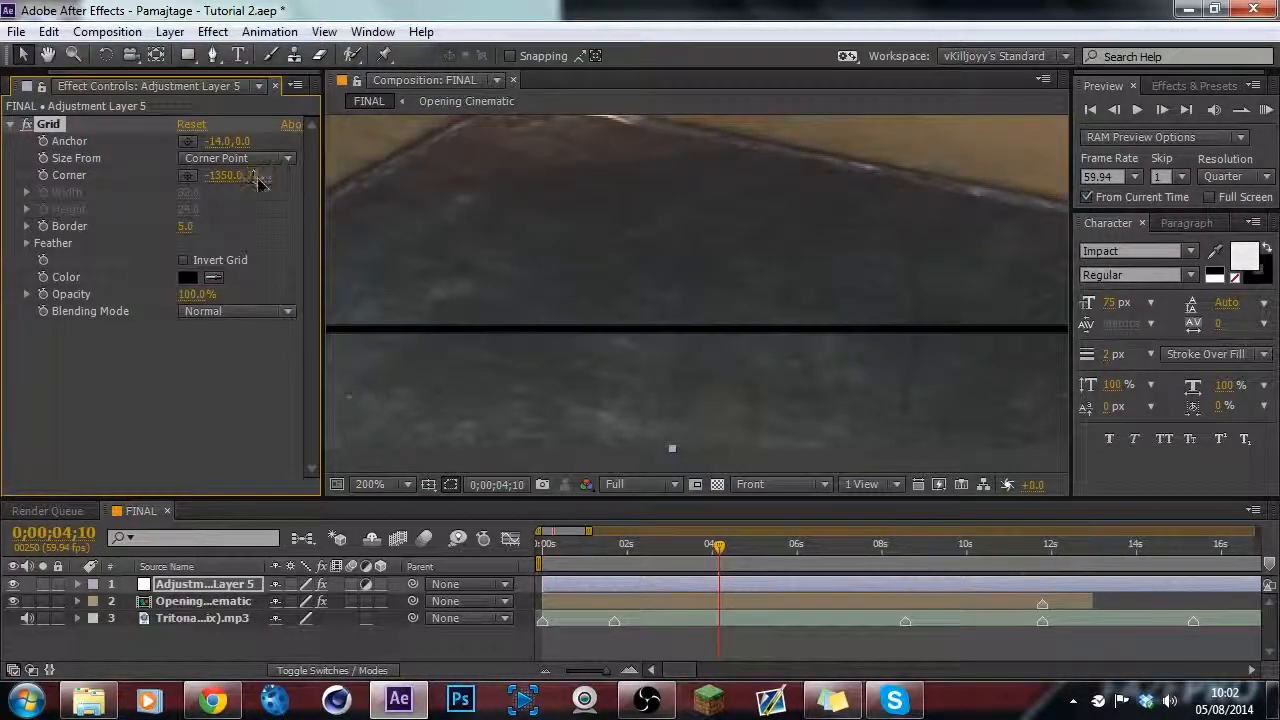
Inspect the line along the frame's top edge, and return the preview to Half resolution with the whole frame fitted.
key("space")
left_click_drag(585, 155, 640, 456)
left_click_drag(634, 217, 648, 457)
left_click_drag(690, 175, 706, 478)
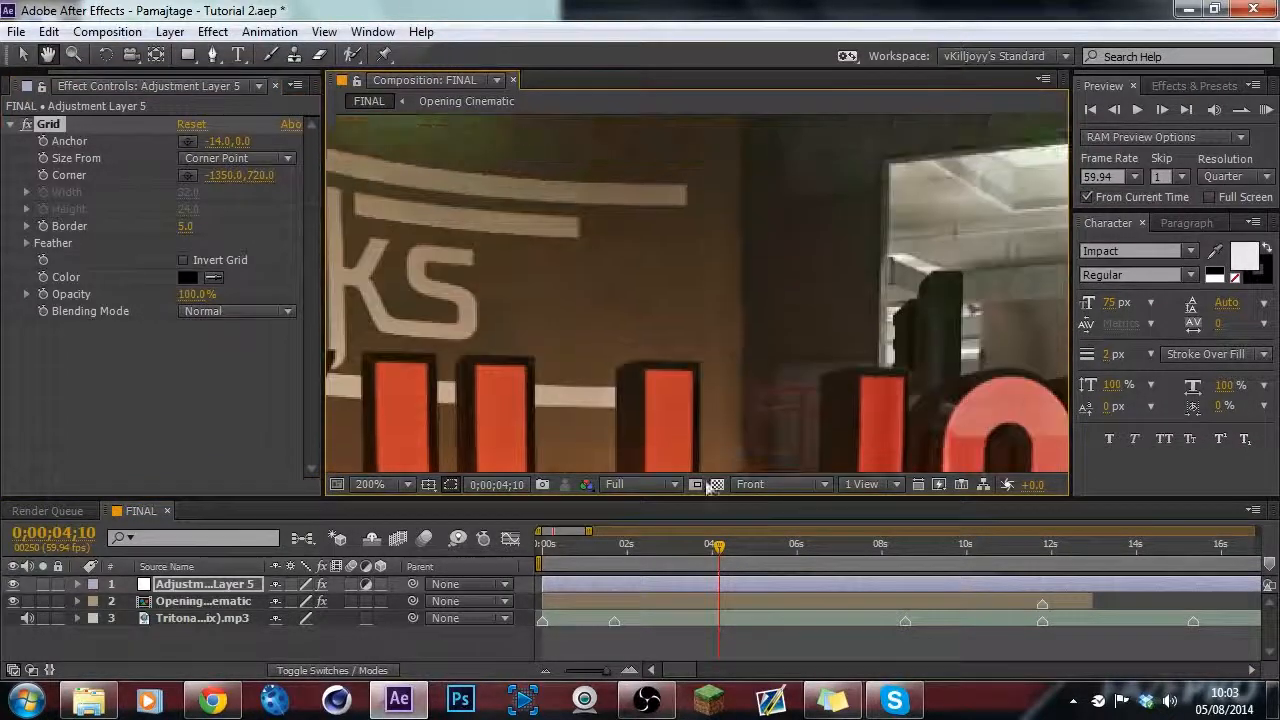
left_click_drag(722, 232, 734, 431)
mouse_move(719, 263)
left_mouse_down()
mouse_move(718, 304)
mouse_move(736, 265)
left_mouse_up()
left_click(662, 485)
left_click(659, 568)
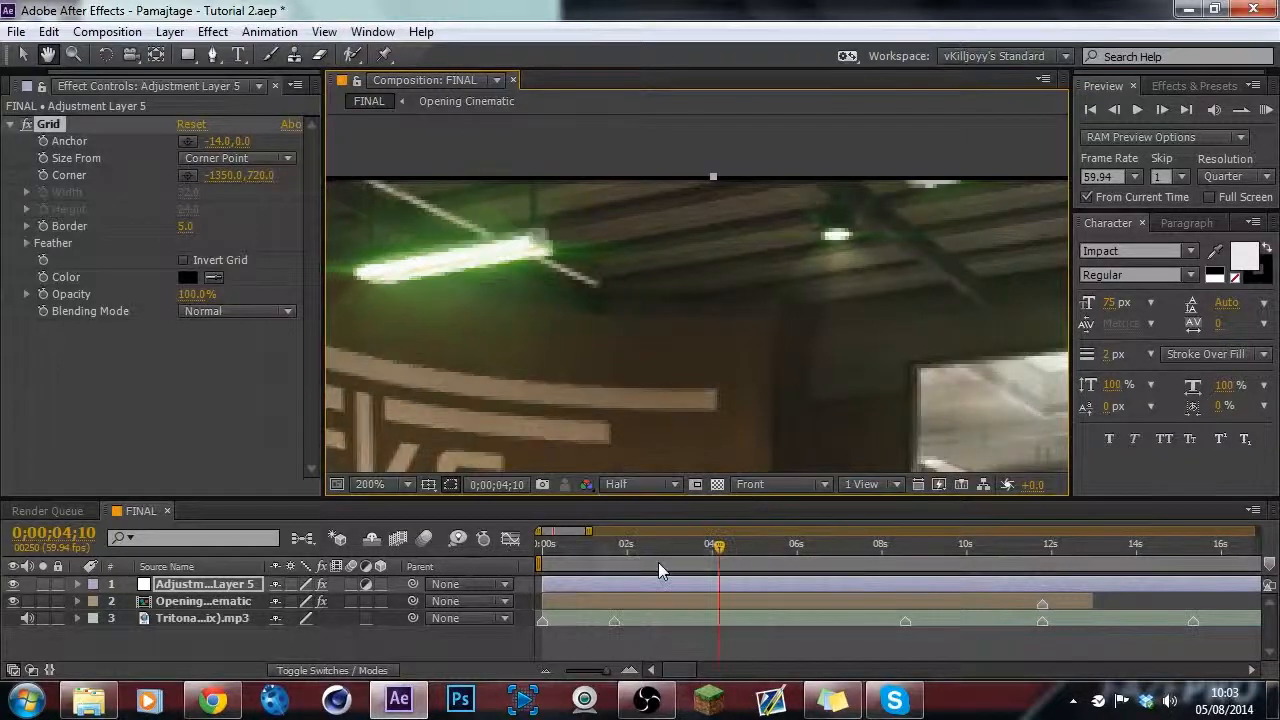
left_click(406, 485)
left_click(408, 122)
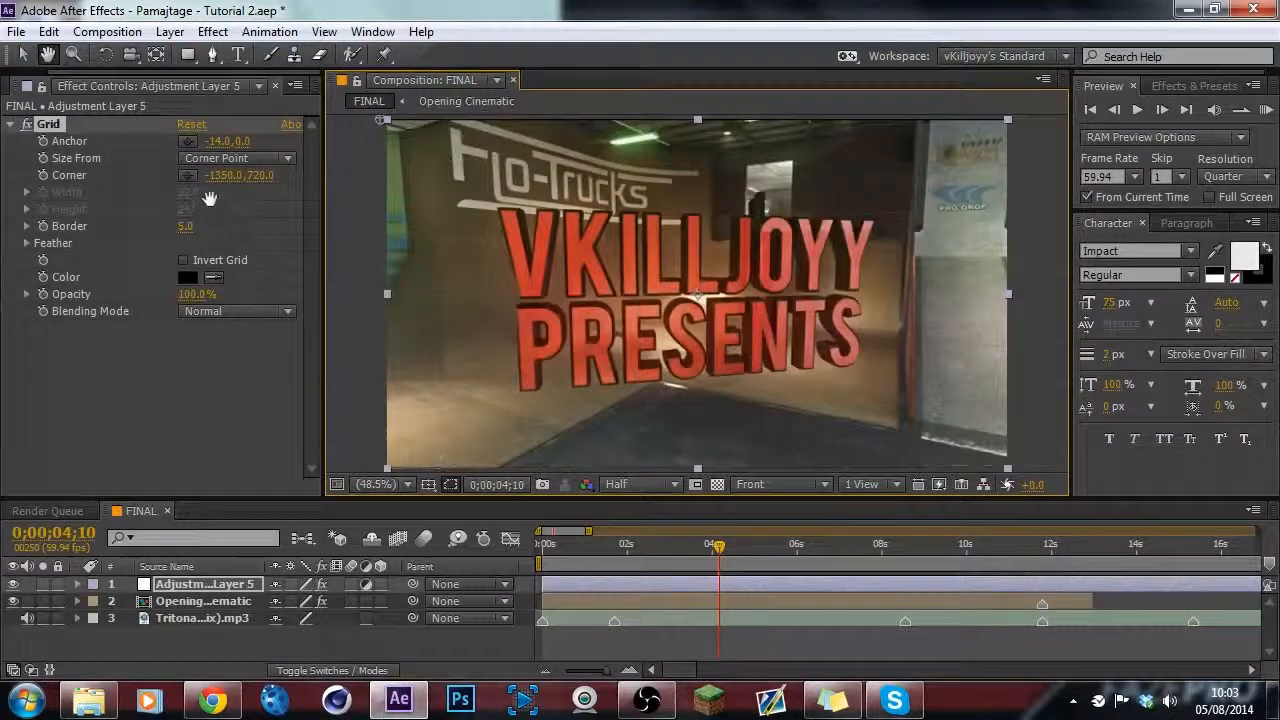
Set the Grid effect's Border to 70.0 to thicken the black bars.
key("v")
left_click(186, 224)
type("70")
key("Return")
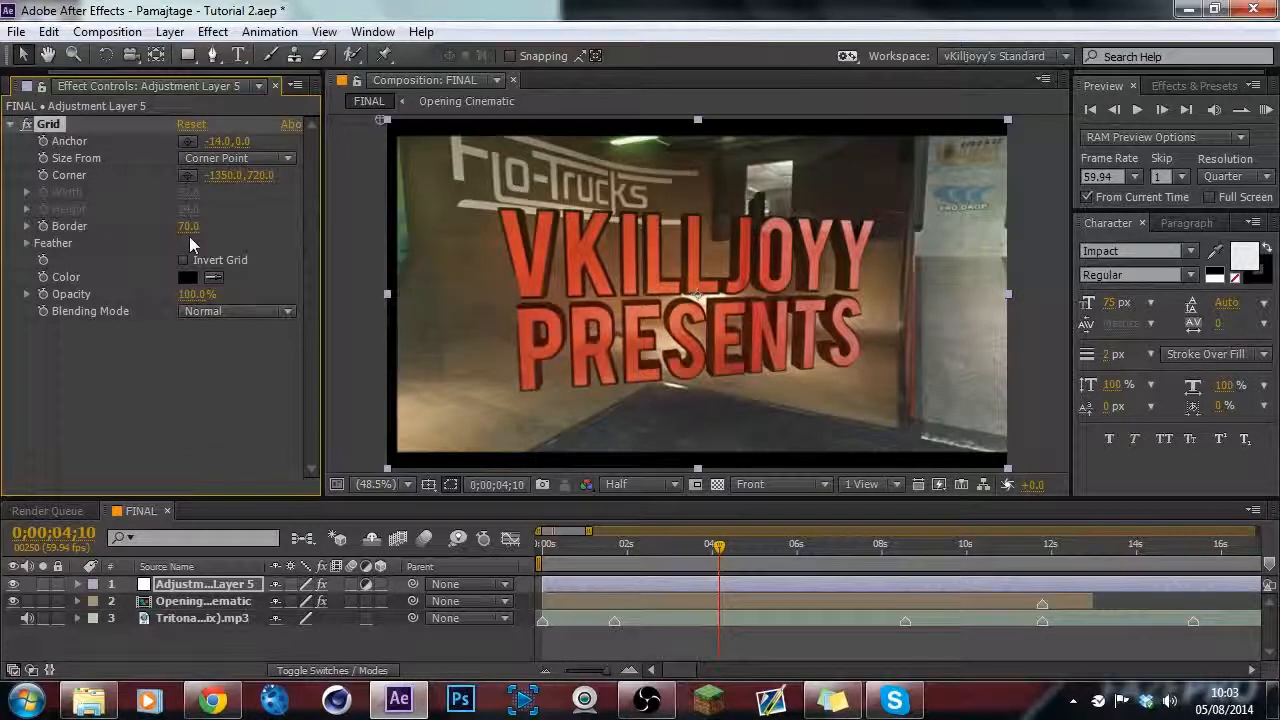
Move the Grid's Corner horizontally to -1420.0 and its Anchor to -48.0, pushing the vertical bars out of the frame.
left_click_drag(218, 141, 212, 144)
left_click_drag(203, 169, 149, 168)
left_click_drag(215, 145, 226, 147)
left_click(342, 282)
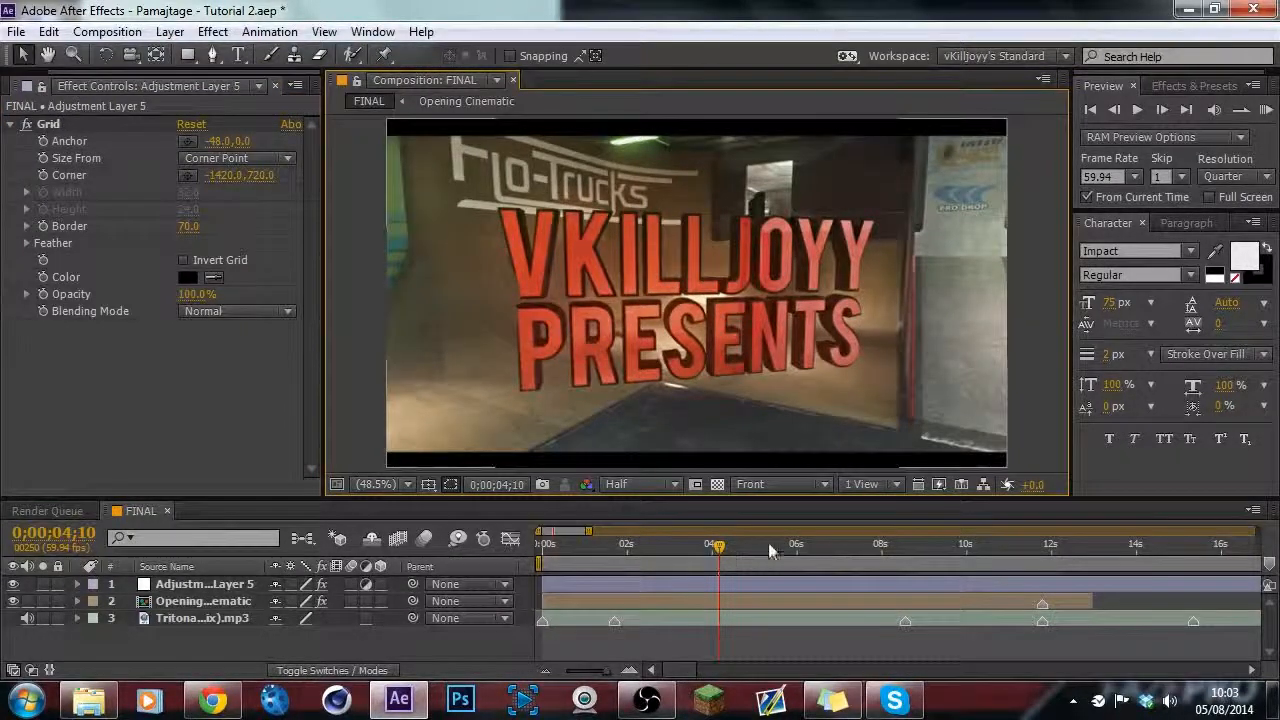
mouse_move(832, 700)
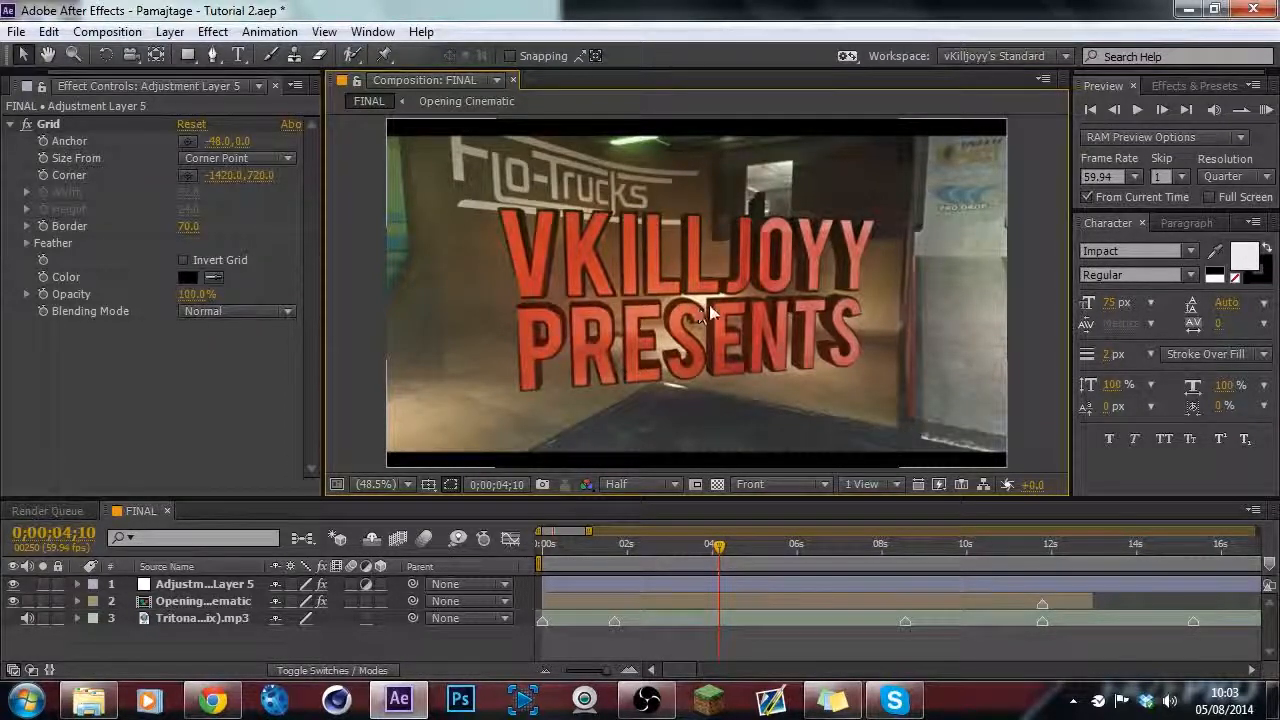
Add a layer marker to Opening Cinematic at 0;00;07;52, in line with the third keyframe of Twixtor's Speed %.
left_click(837, 550)
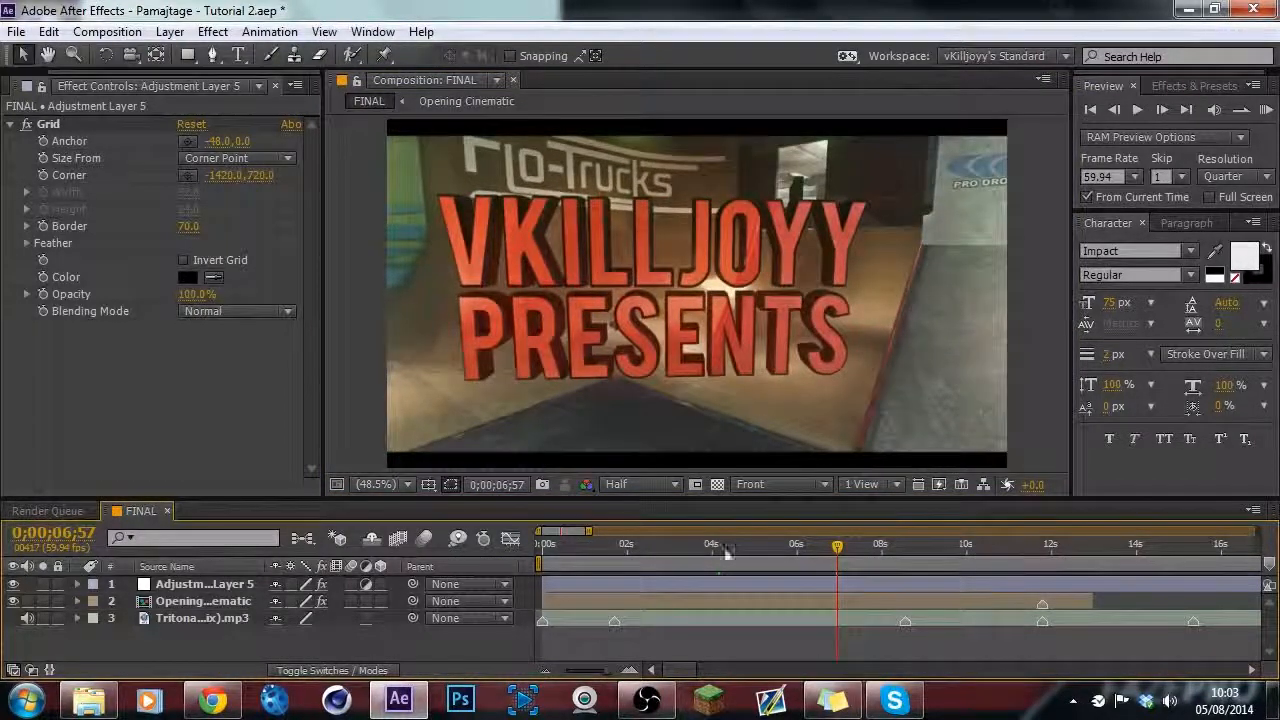
left_click(13, 123)
left_click(221, 603)
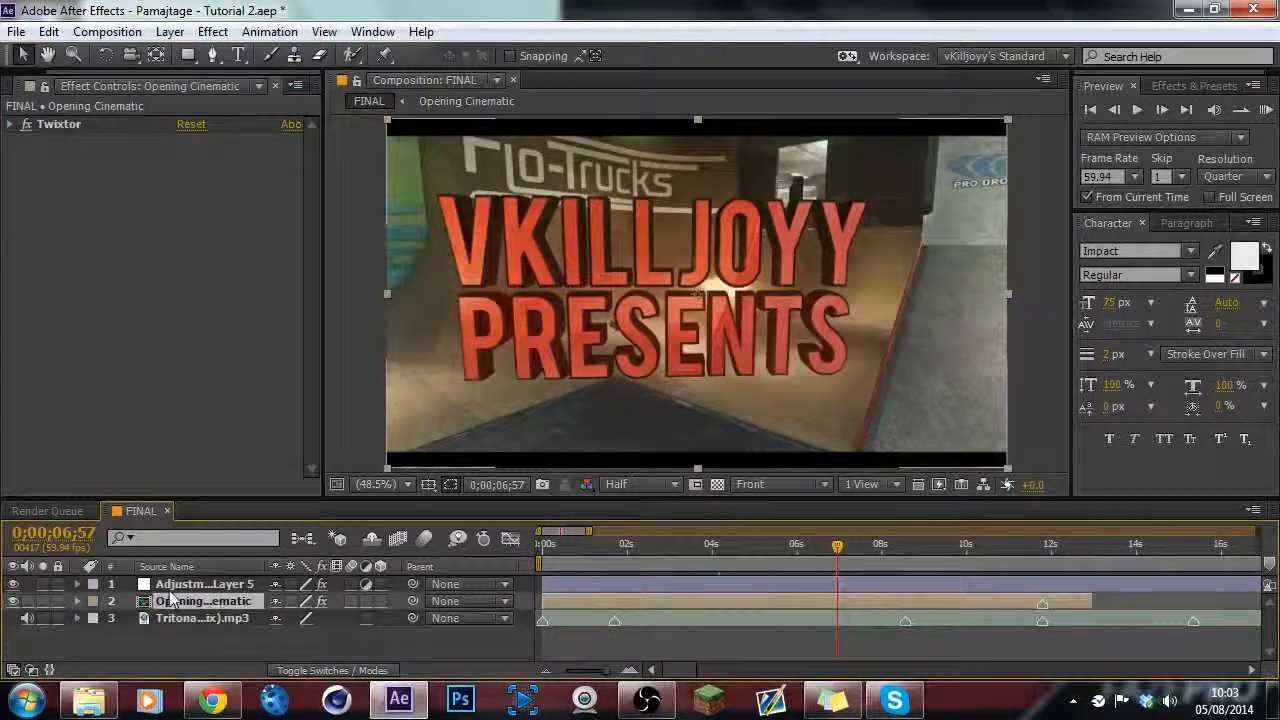
key("e")
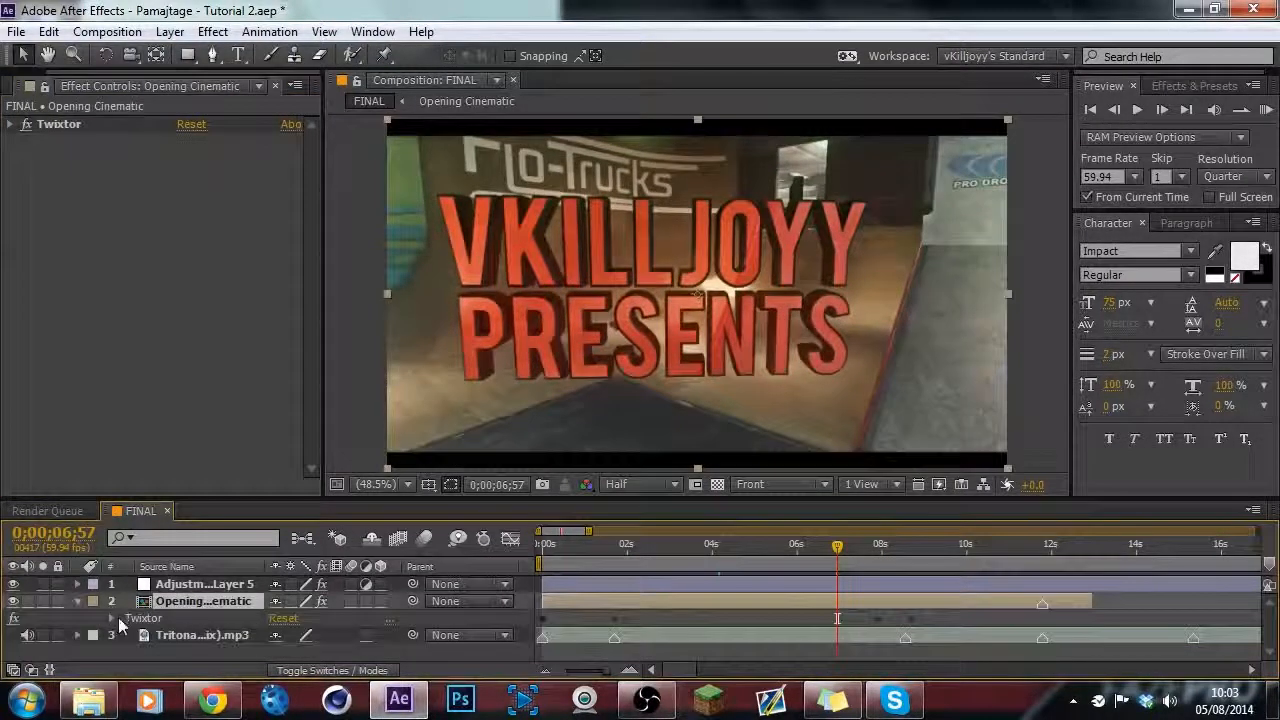
left_click(111, 618)
scroll(113, 619, "down", 1)
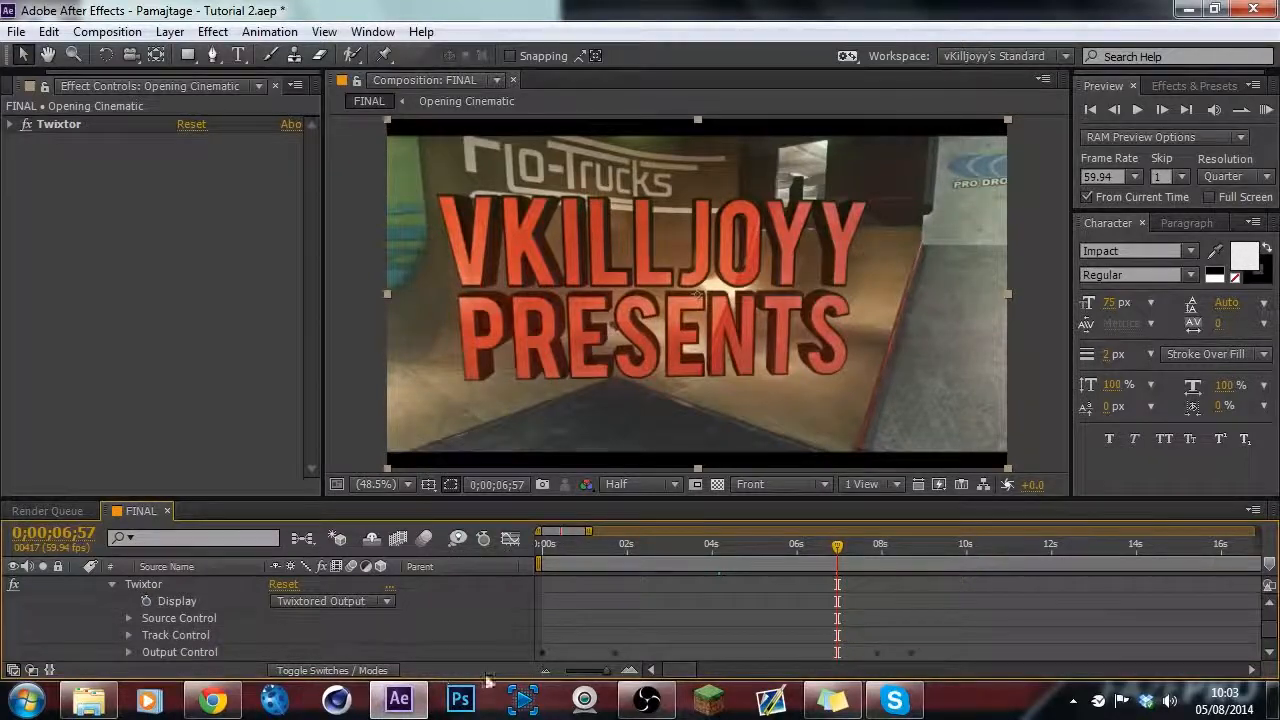
left_click(128, 652)
scroll(200, 655, "down", 1)
left_click(877, 546)
scroll(878, 600, "up", 1)
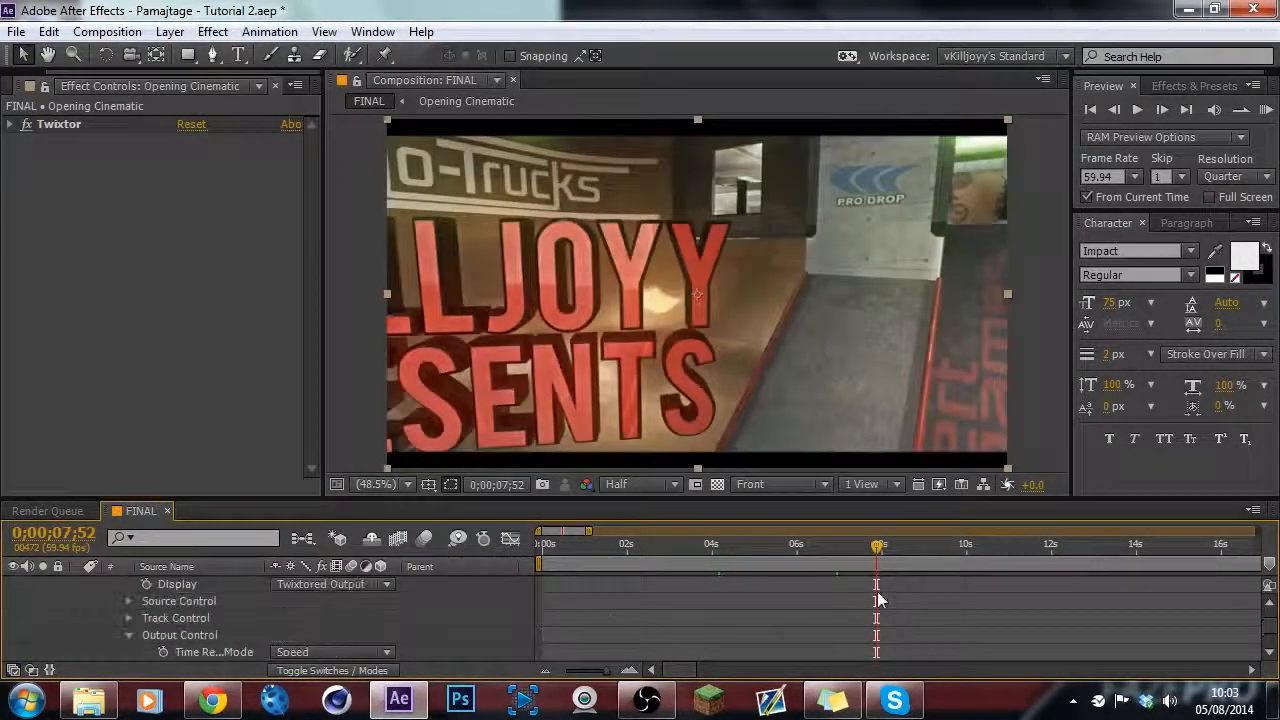
scroll(878, 598, "up", 1)
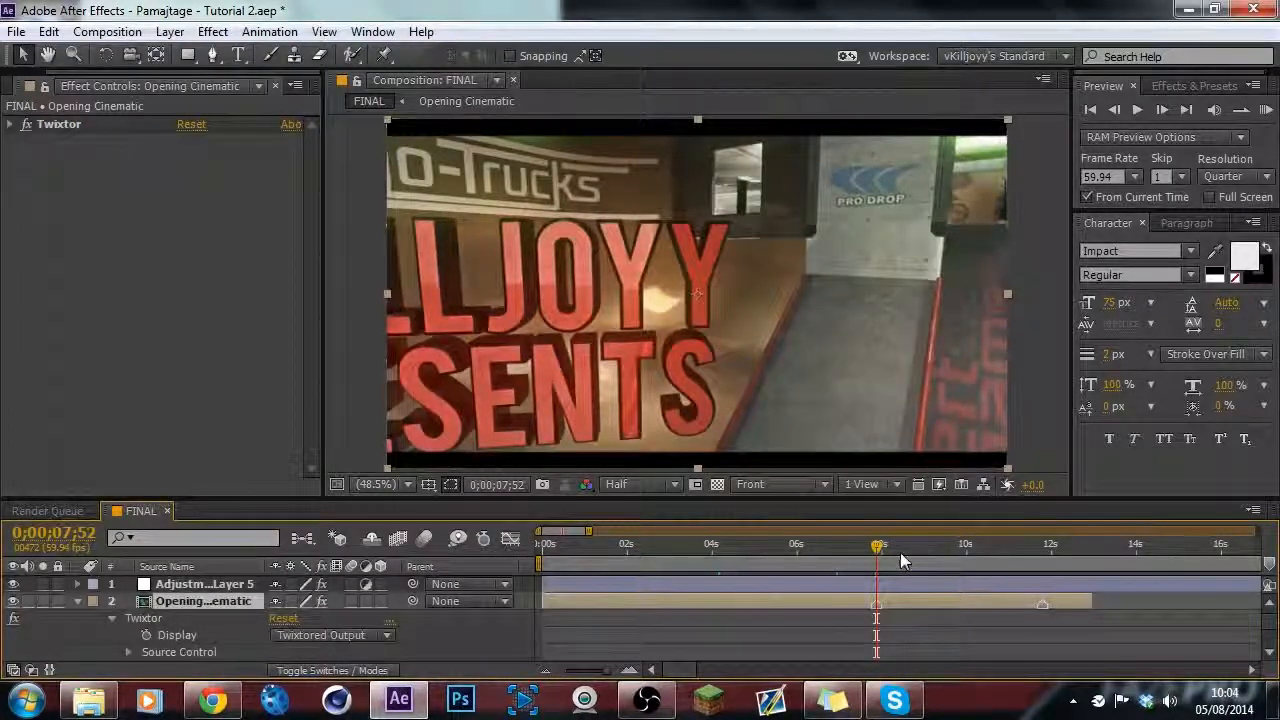
Add another marker to Opening Cinematic at 0;00;08;40, on the last Speed % keyframe, and collapse the layer's properties.
scroll(900, 552, "down", 1)
scroll(904, 554, "down", 1)
left_click(905, 554)
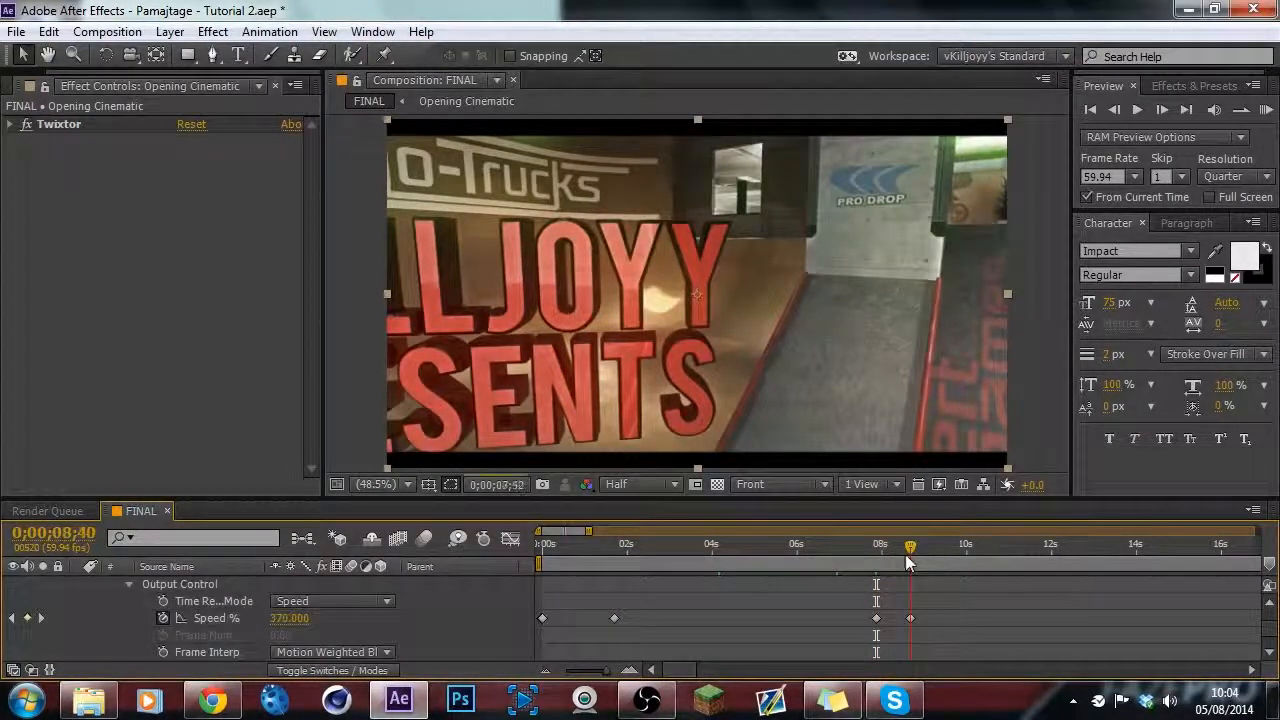
scroll(266, 618, "up", 2)
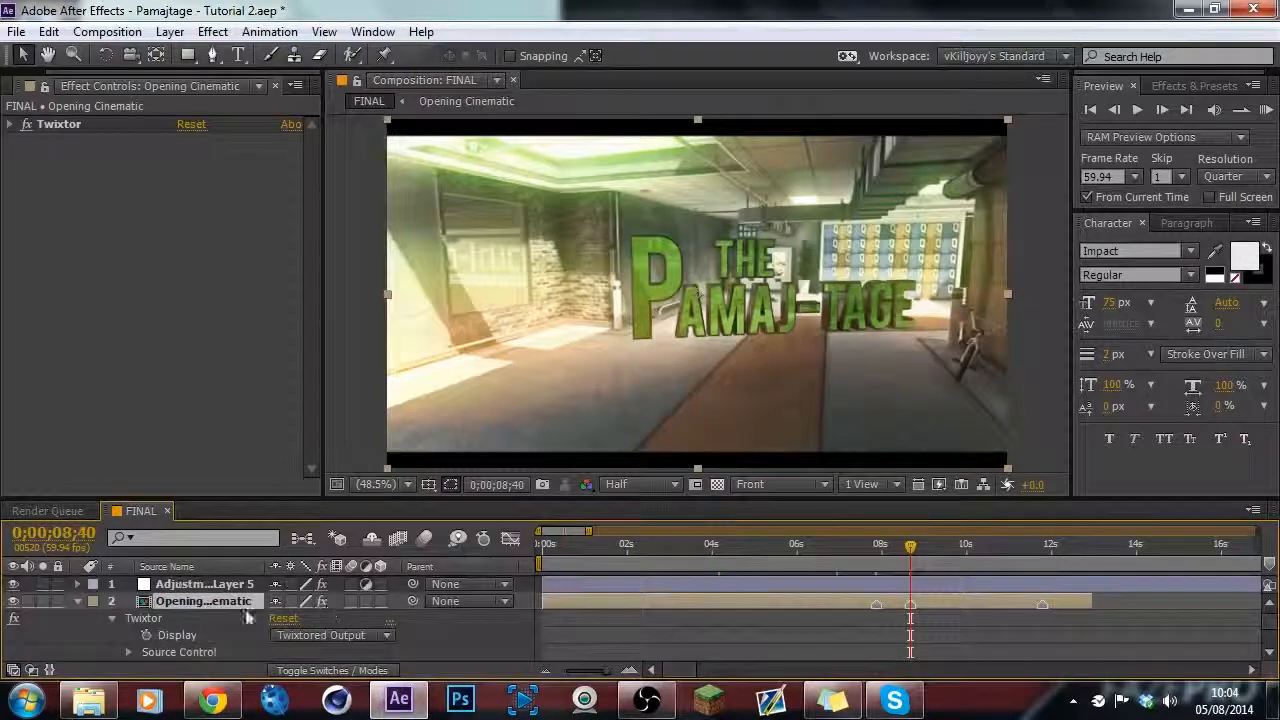
left_click(78, 601)
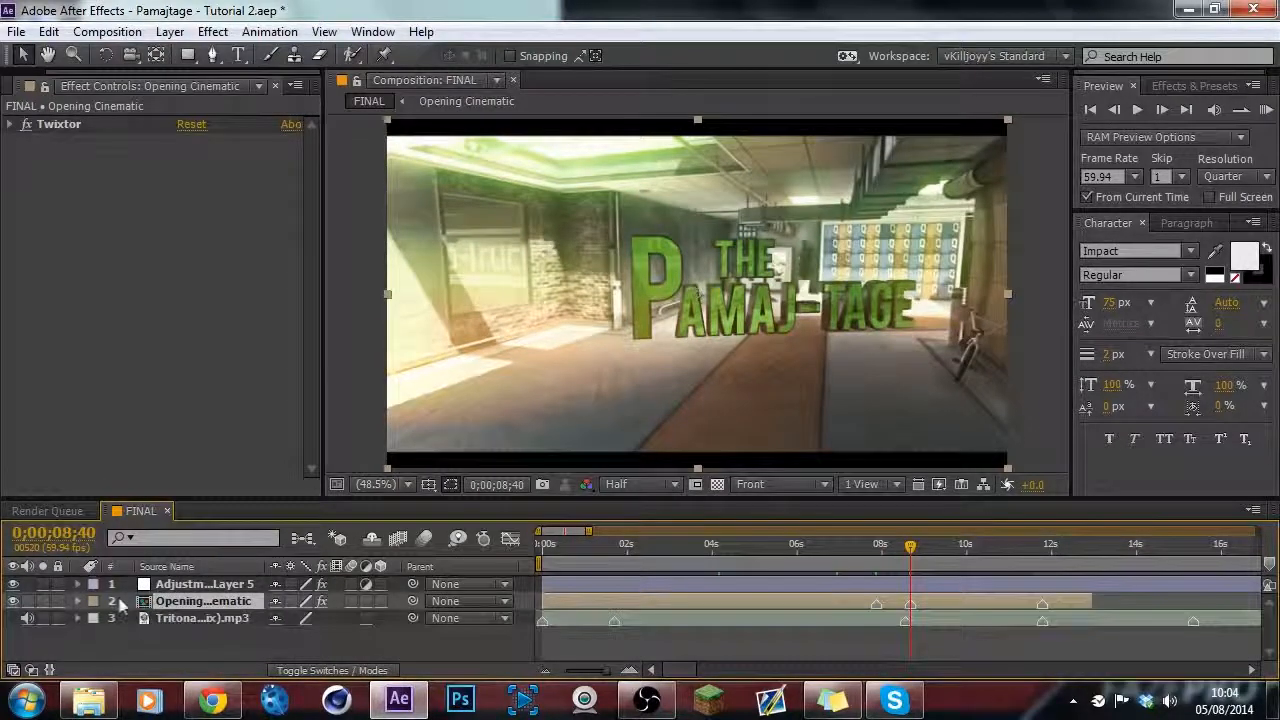
Apply the Directional Blur effect to the Opening Cinematic layer with the current time at the 0;00;07;52 marker.
left_click(877, 556)
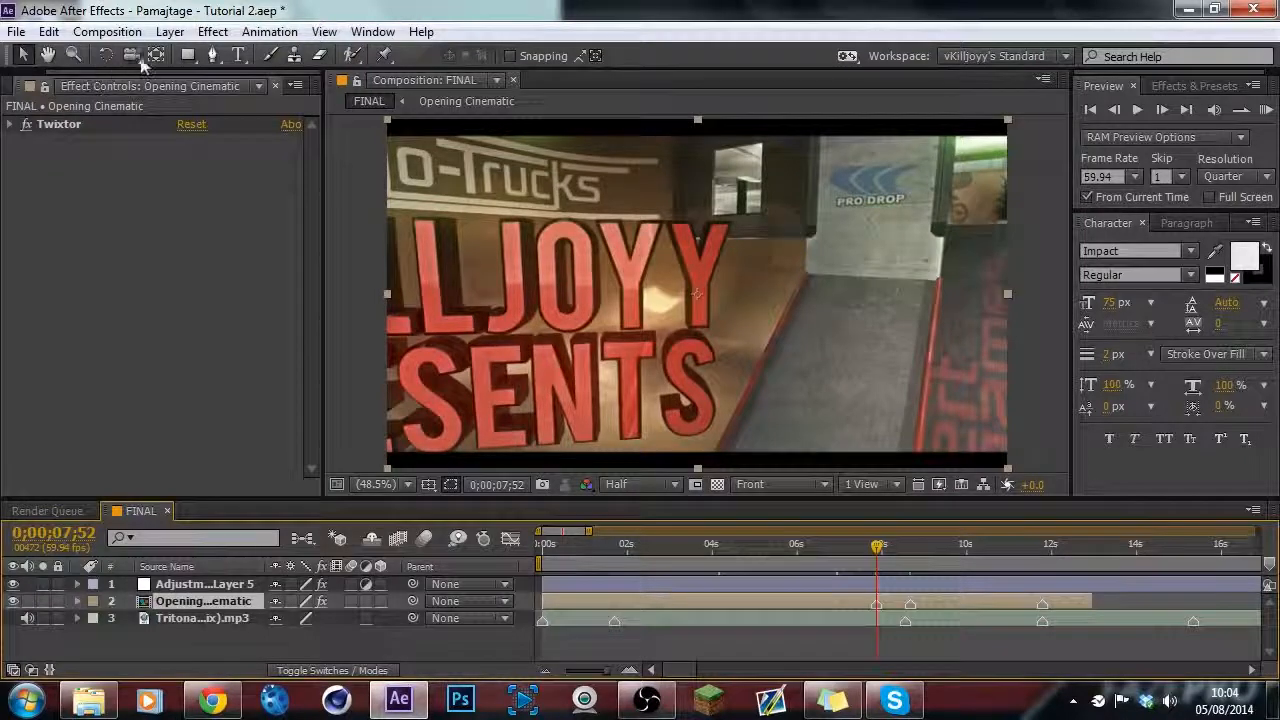
left_click(210, 31)
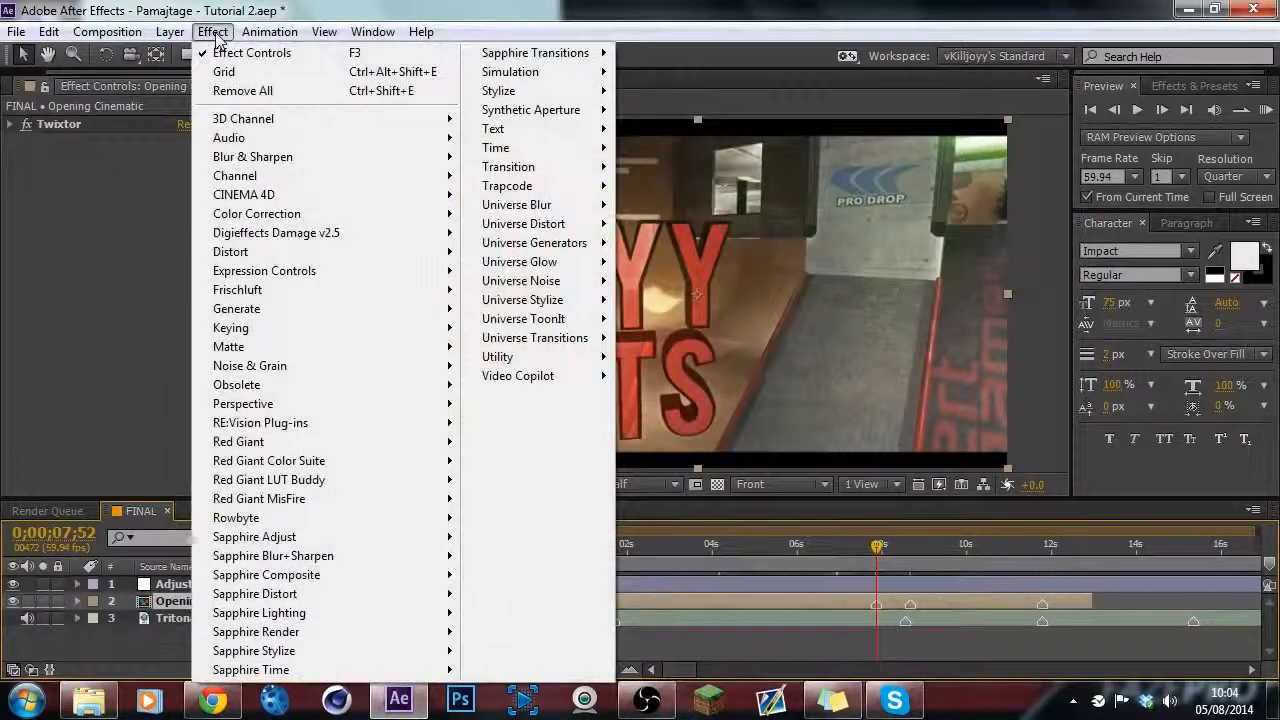
mouse_move(307, 175)
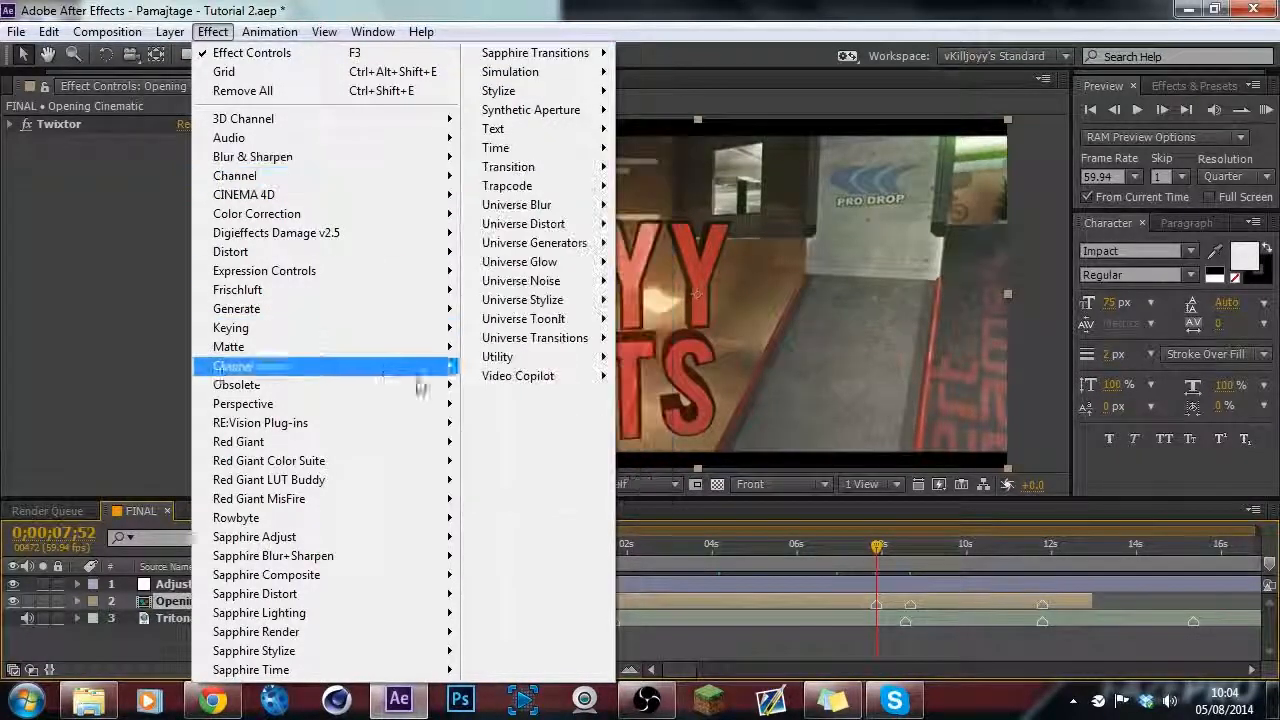
mouse_move(527, 58)
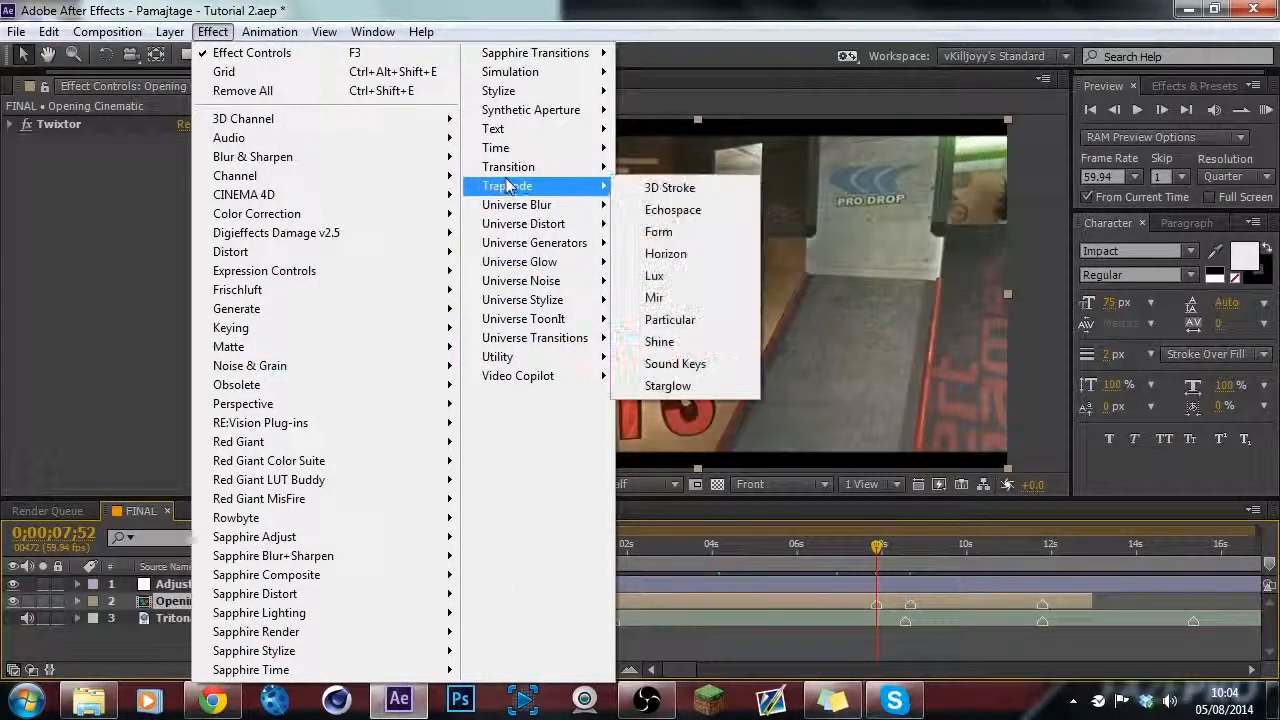
mouse_move(520, 185)
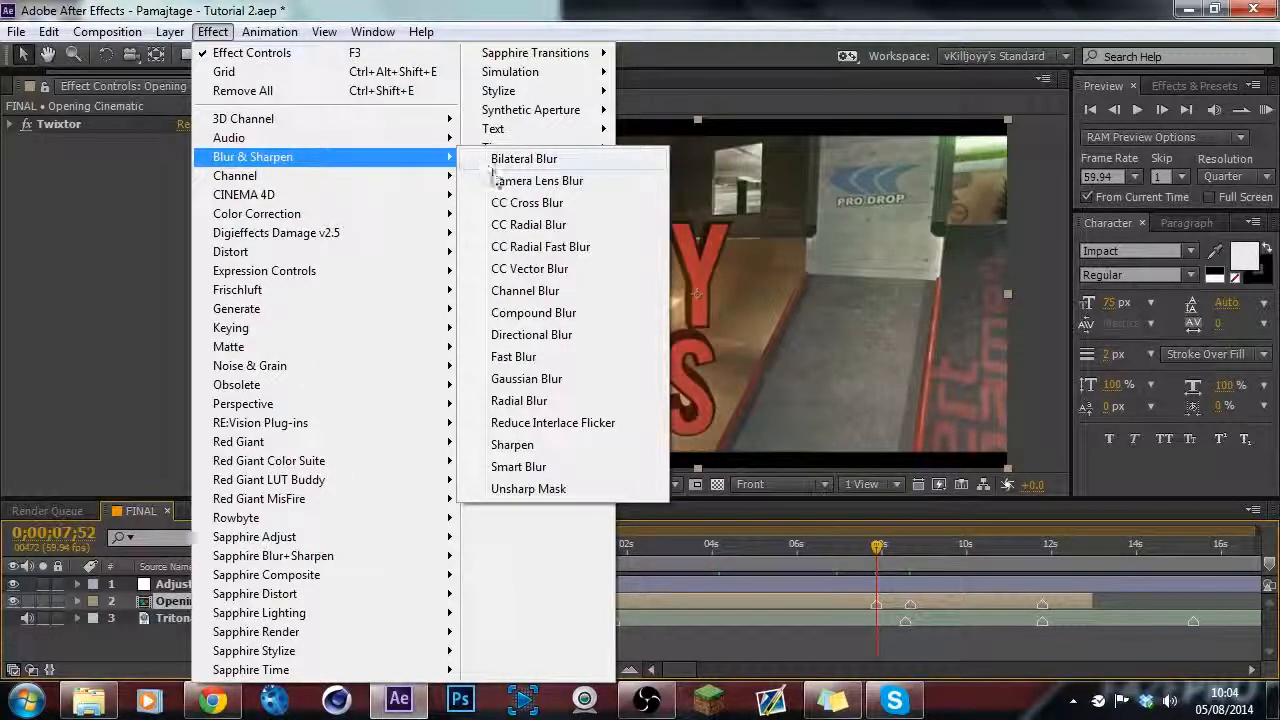
left_click(530, 343)
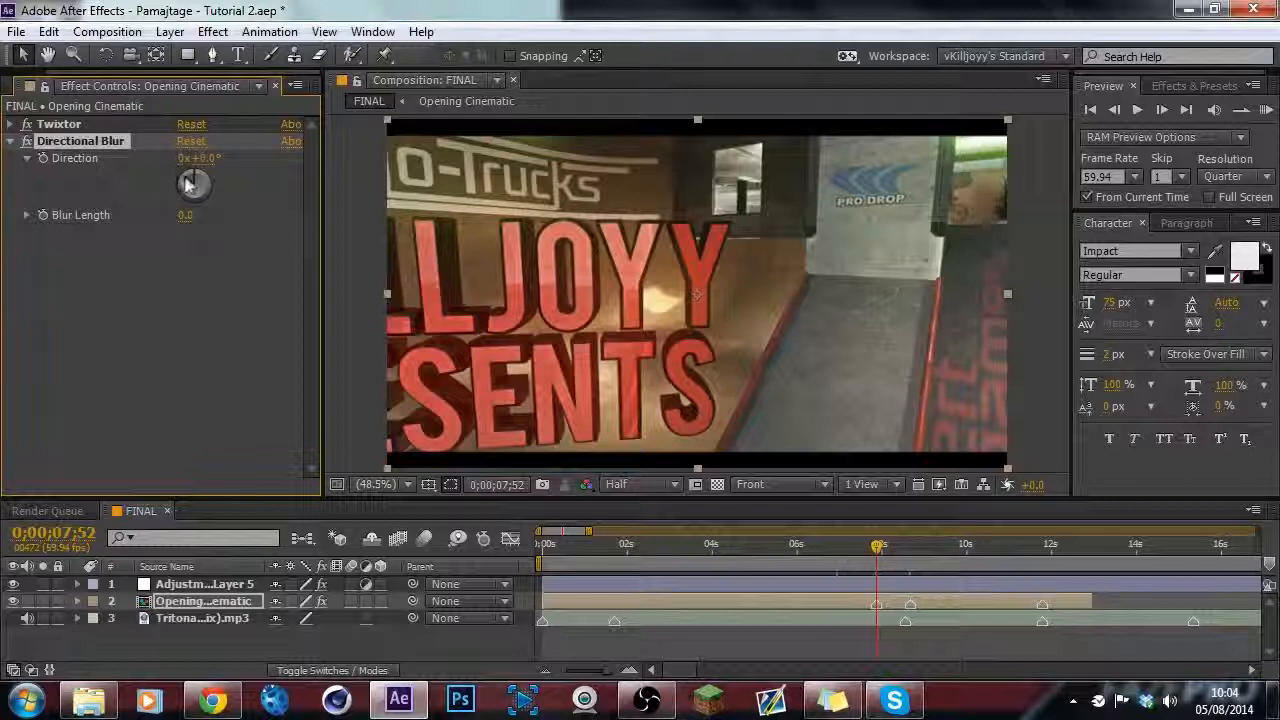
Set the Directional Blur's Direction to -90° for a horizontal blur.
left_click_drag(183, 185, 169, 185)
left_click(200, 160)
type("-90")
key("Return")
Start keyframing the Directional Blur's Blur Length at 0;00;07;52 with a value of 0.0.
left_click(194, 218)
type("8")
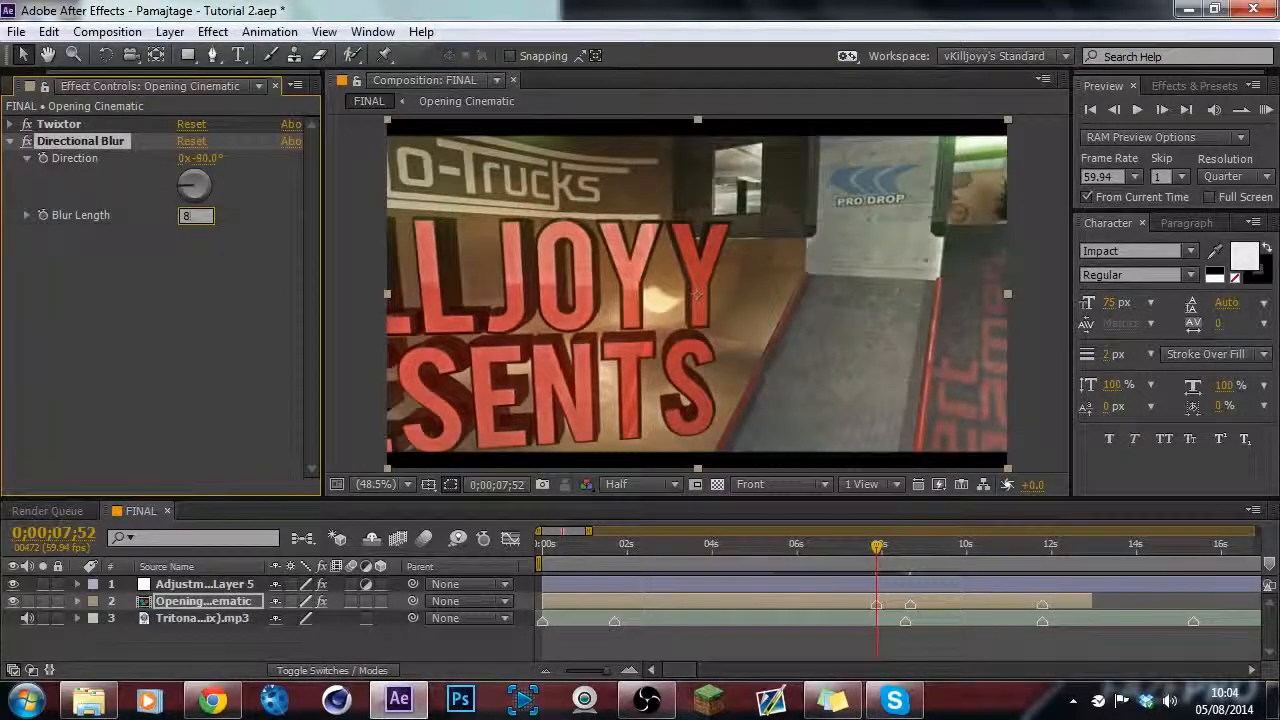
key("Return")
left_click(184, 217)
type("0")
key("Return")
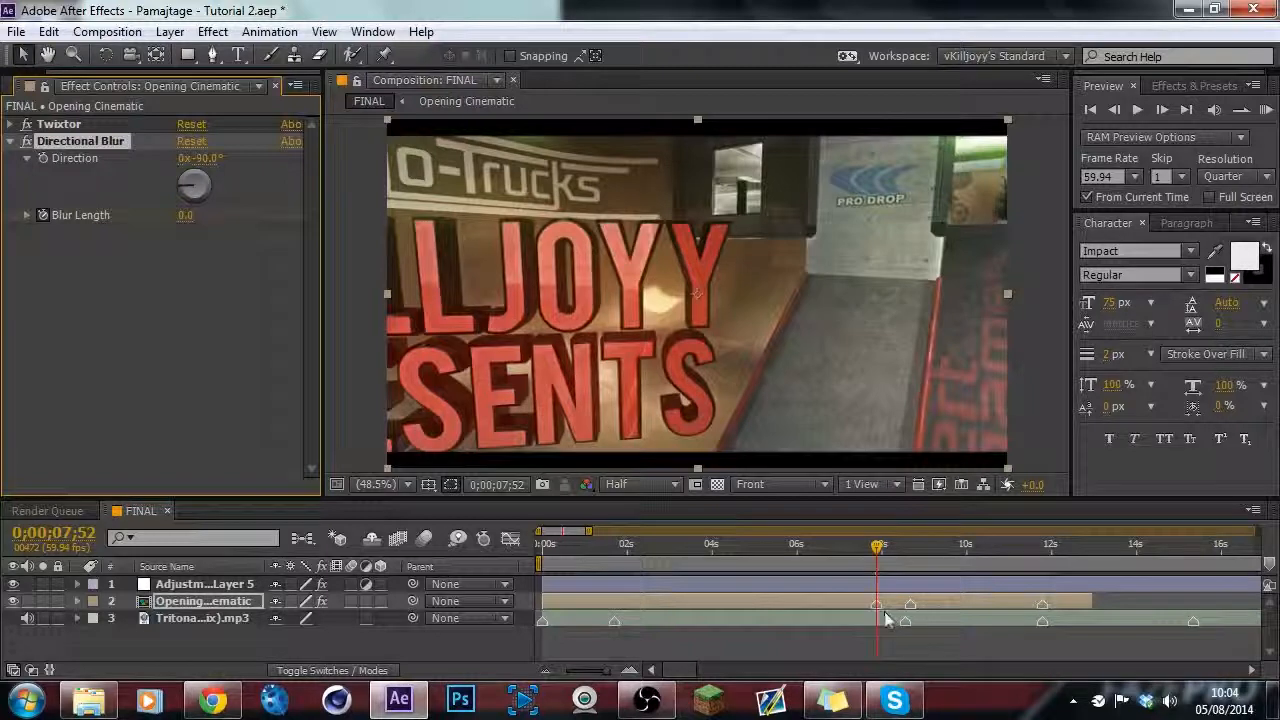
Set Blur Length to 22.5 at 0;00;08;18, about midway between the two new markers.
left_click(911, 552)
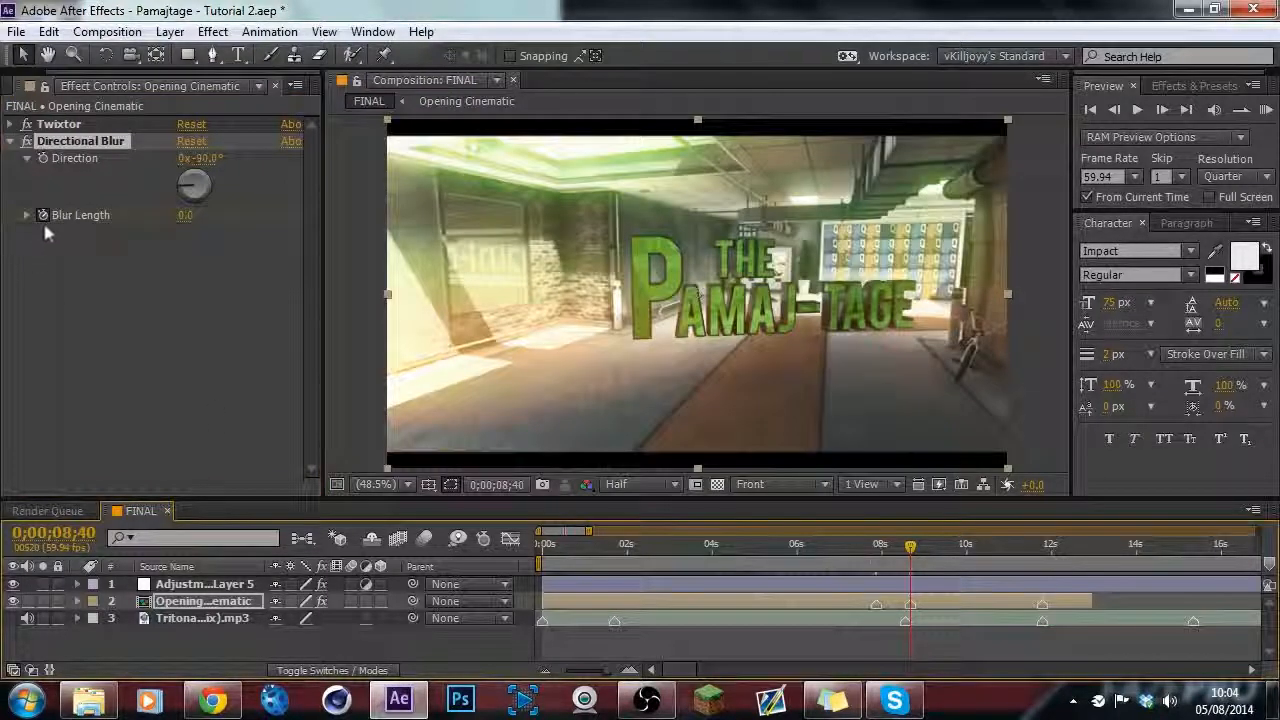
left_click_drag(905, 552, 897, 553)
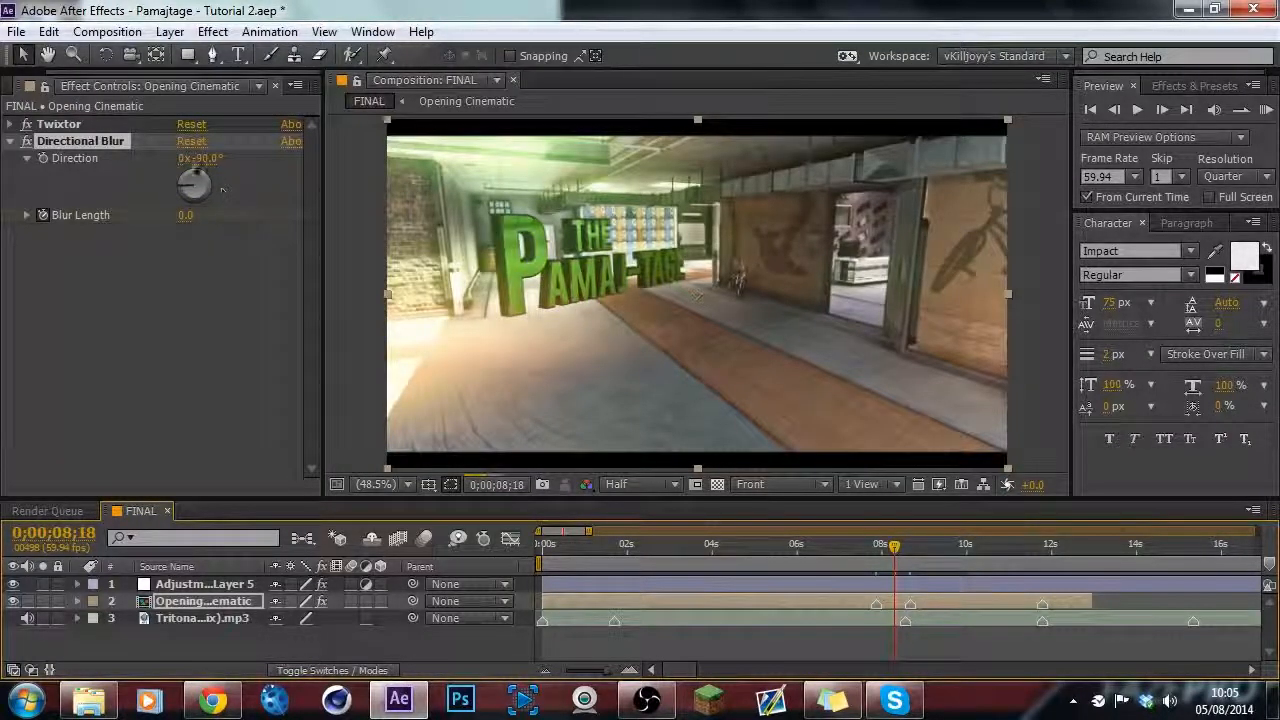
left_click(181, 216)
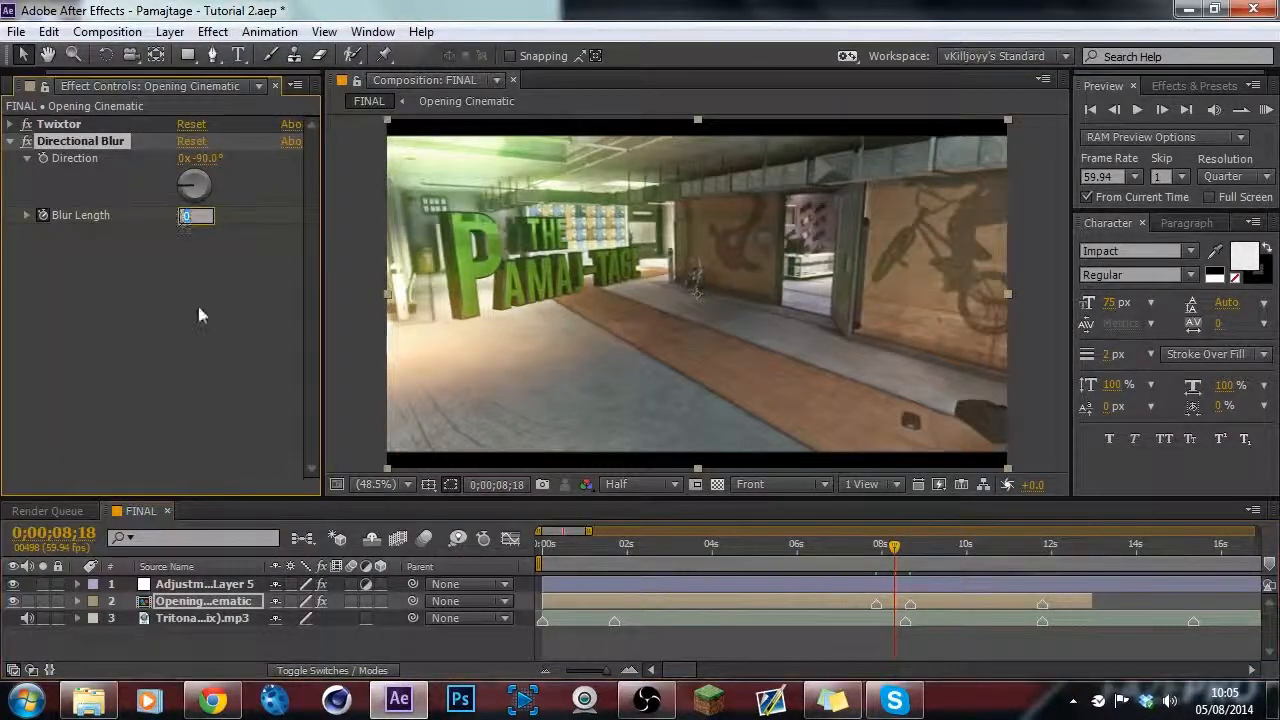
type("20")
key("Return")
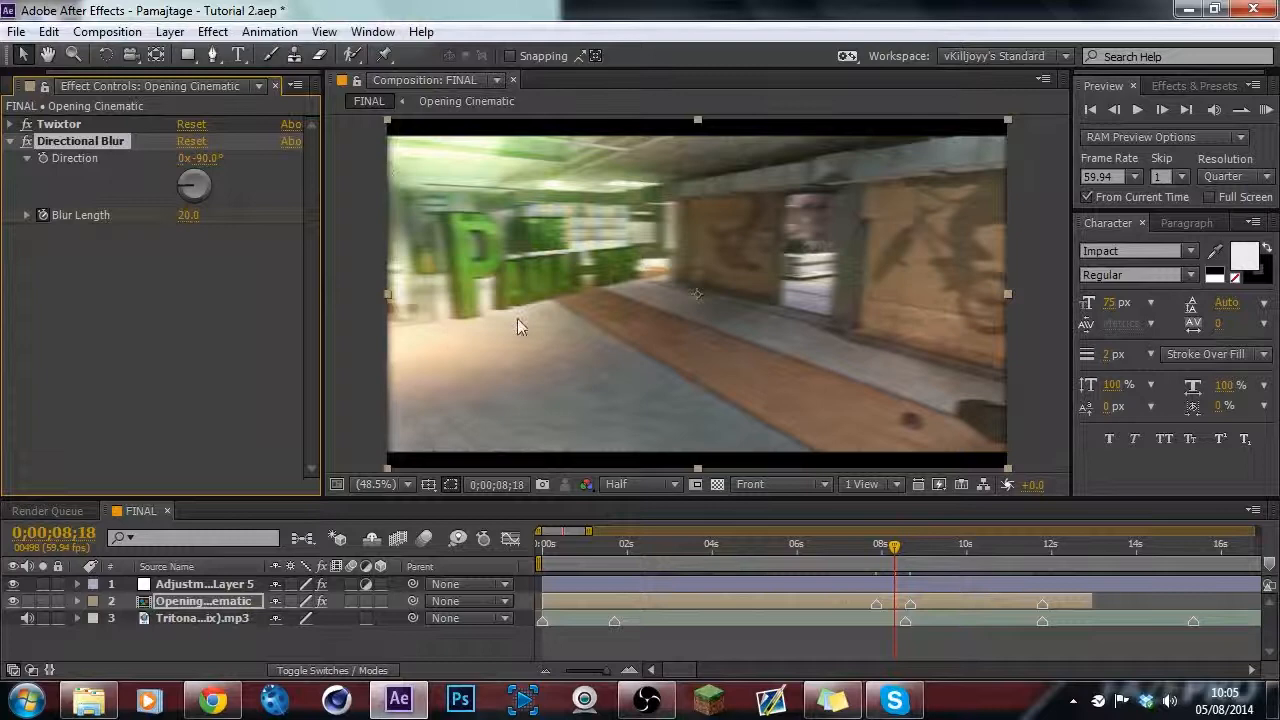
left_click(192, 215)
type("25")
key("Return")
left_click(192, 215)
type("2")
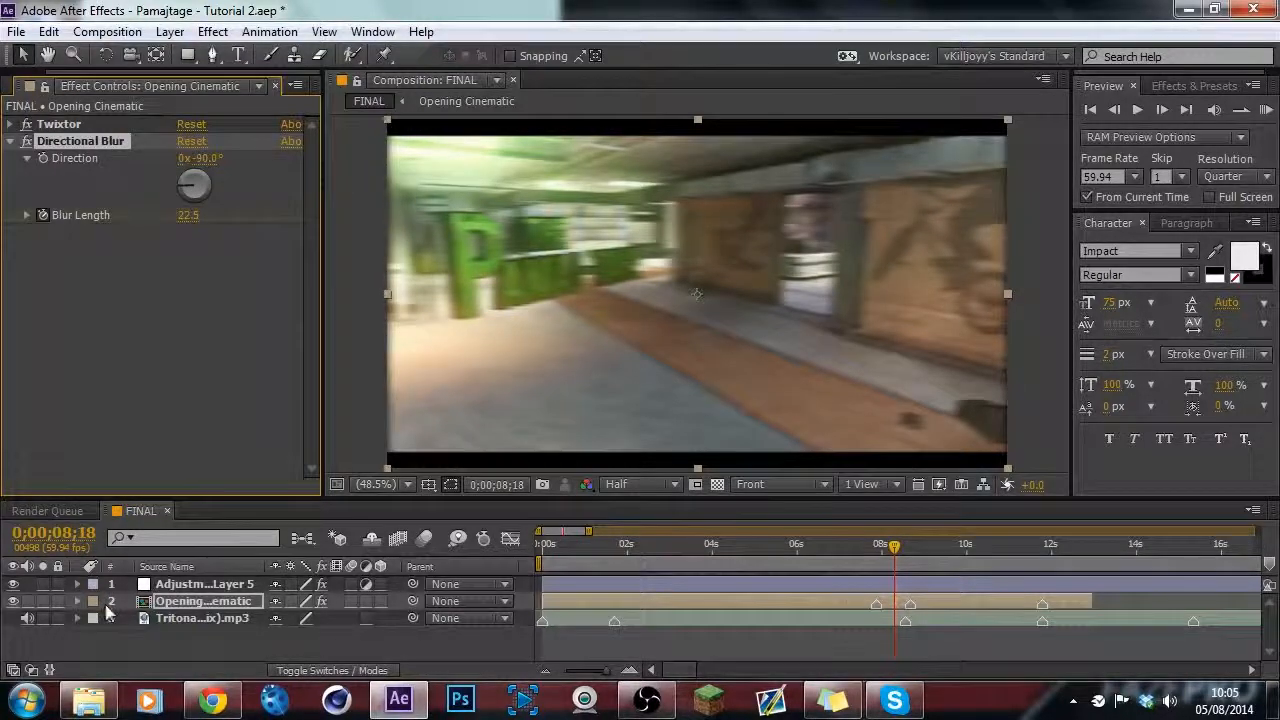
Set the Directional Blur's Blur Length to 0 at 0;00;08;40 on the Opening Cinematic layer.
key("e")
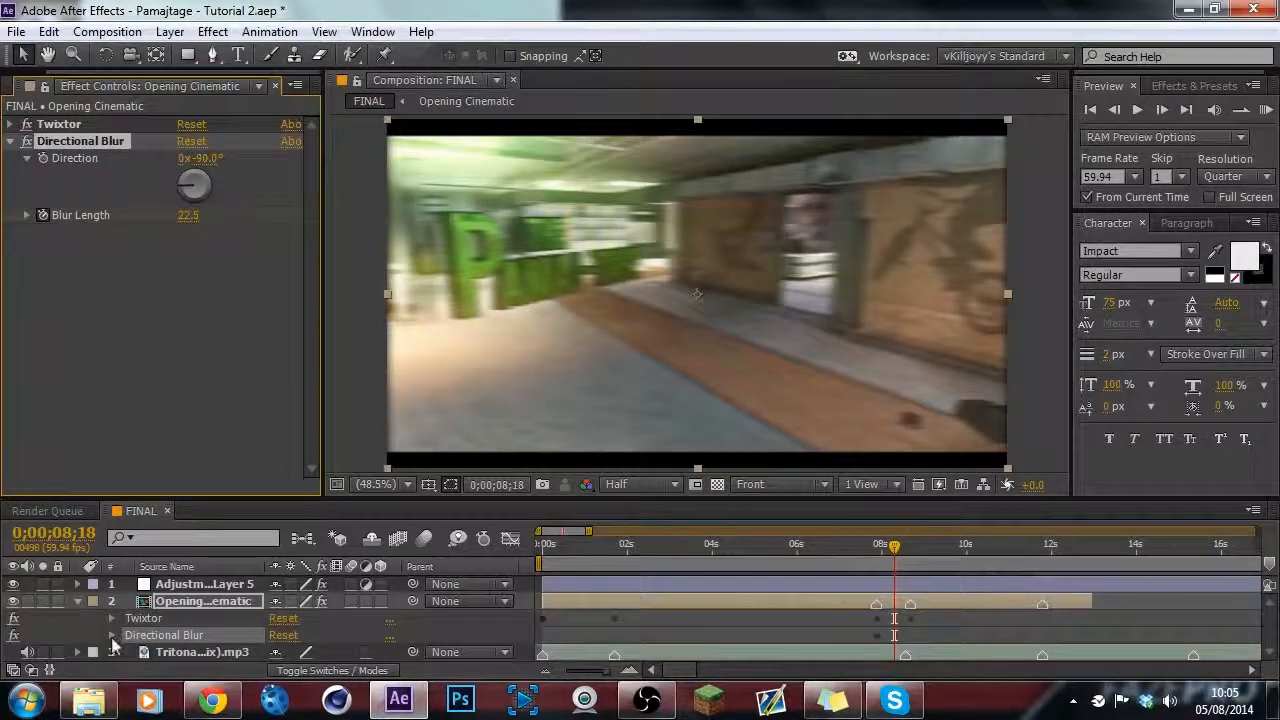
left_click(111, 636)
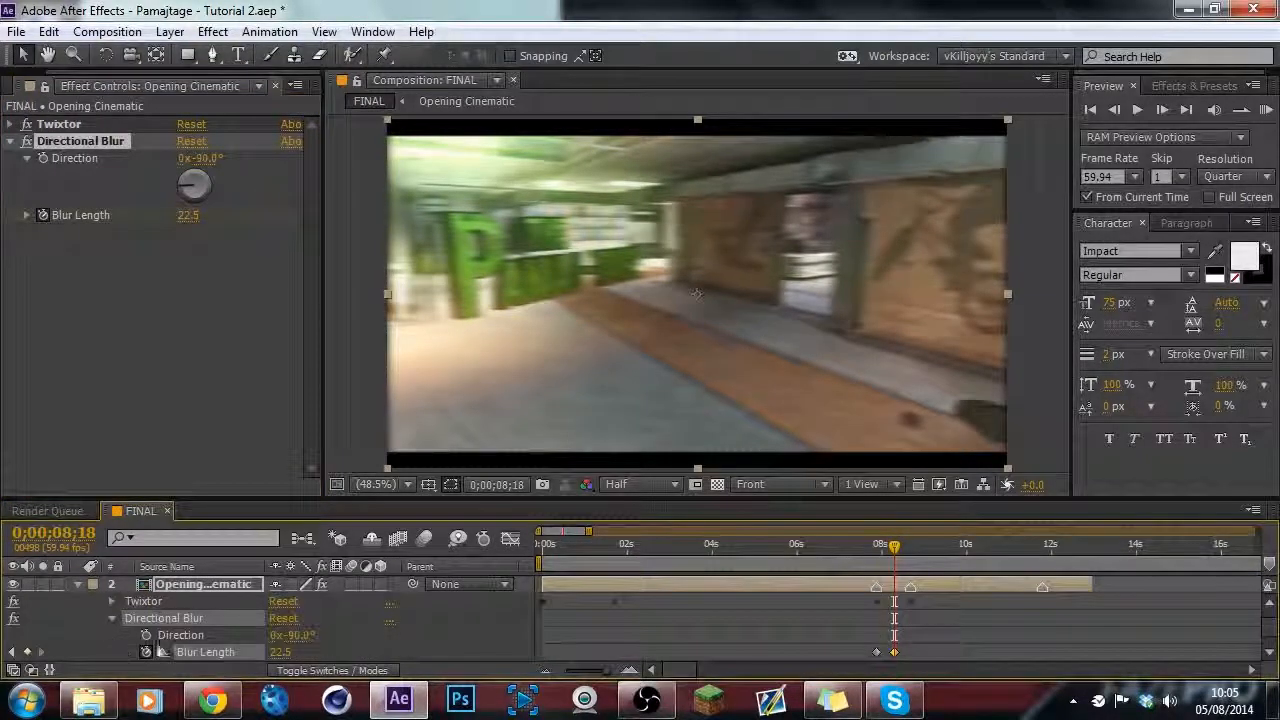
left_click(910, 549)
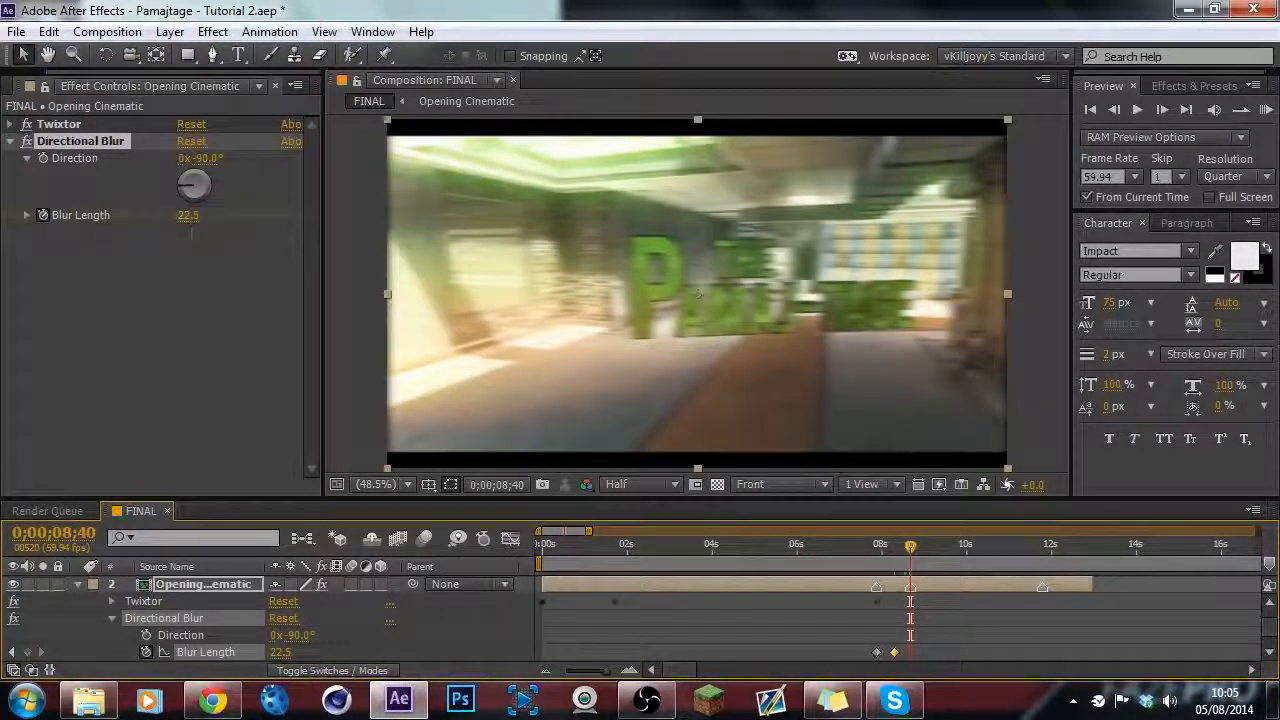
left_click(188, 215)
type("0")
key("Return")
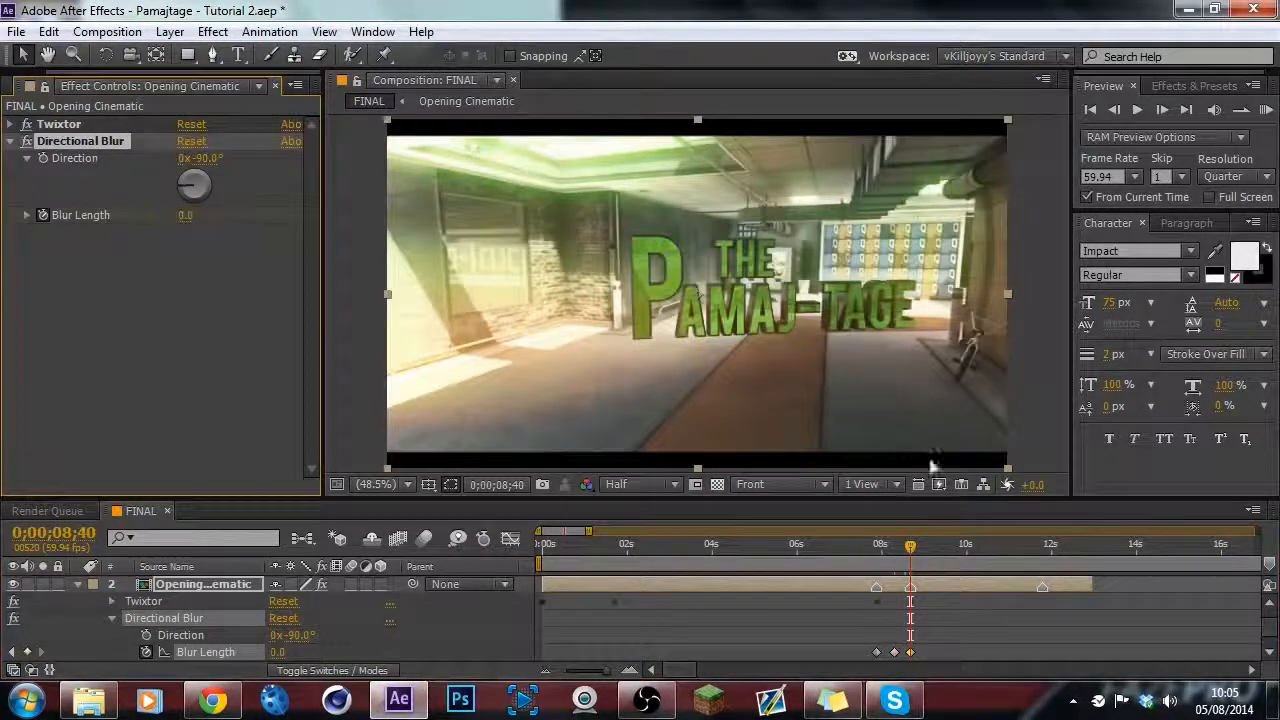
Show the Blur Length curve around 0;00;08;18 in the graph, select its peak keyframe and keep it at 22.5.
left_click(894, 549)
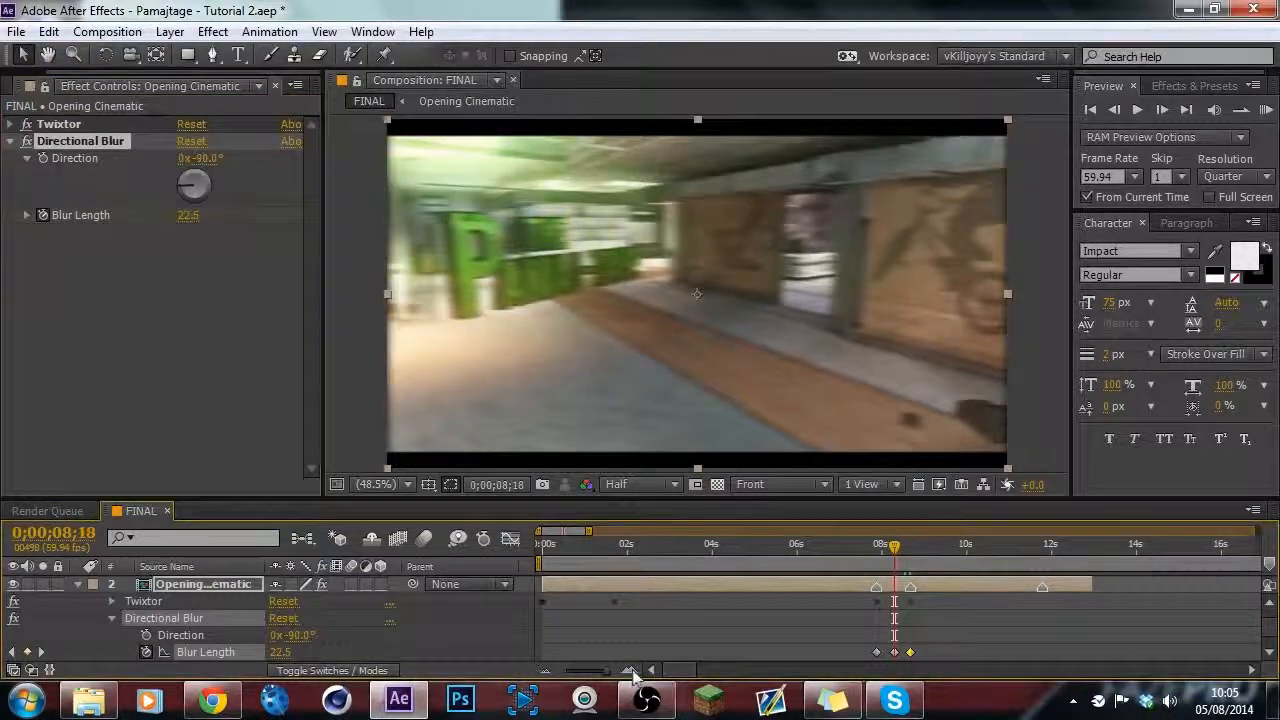
left_click(631, 670)
left_click(631, 670)
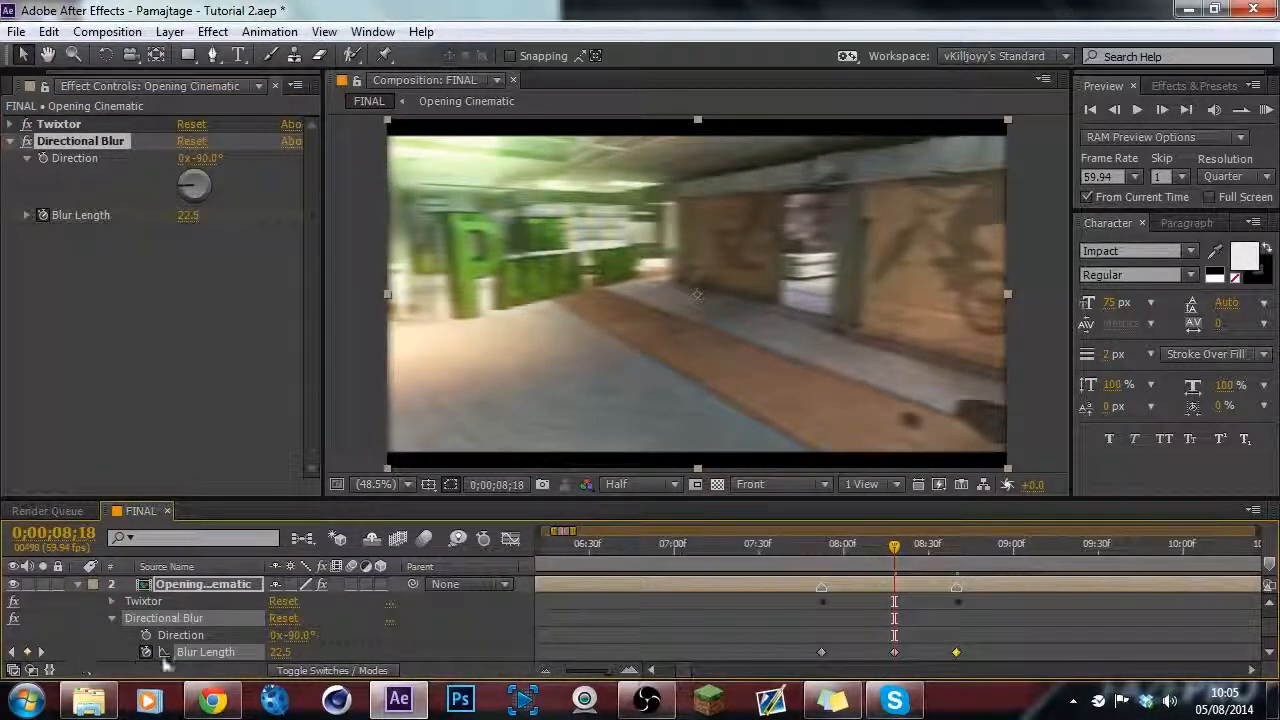
left_click(166, 654)
left_click(510, 538)
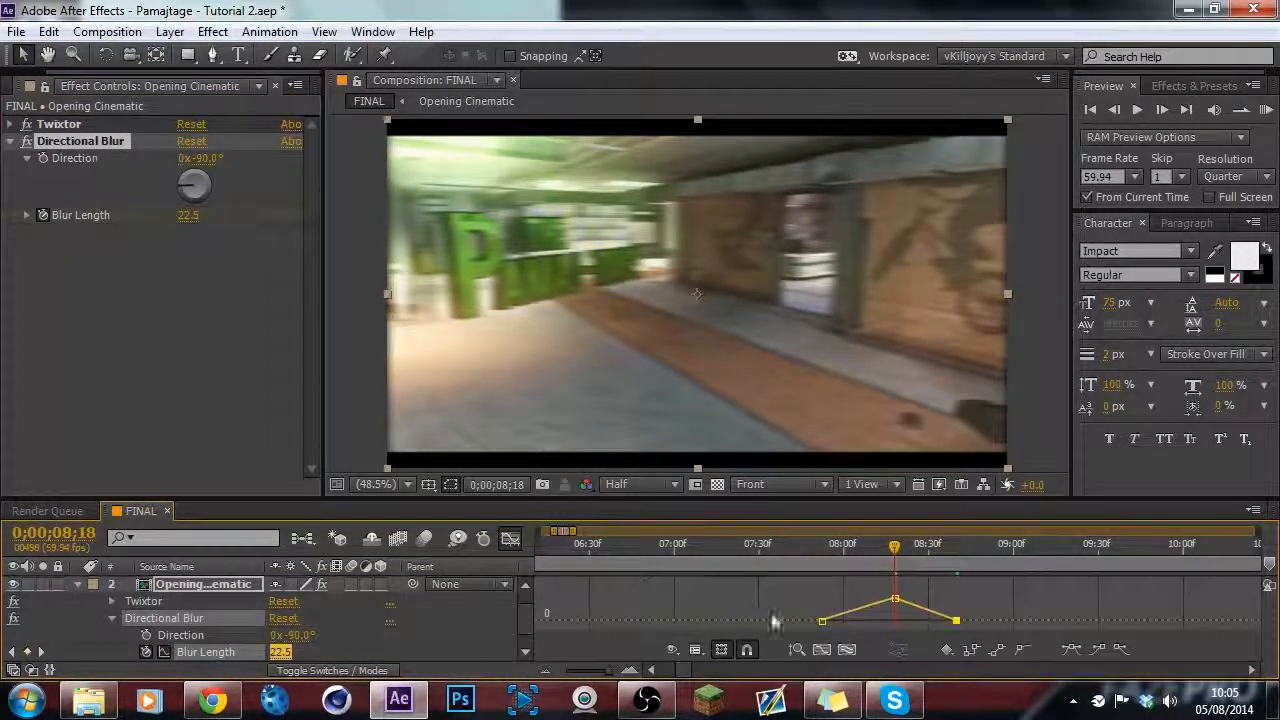
mouse_move(895, 604)
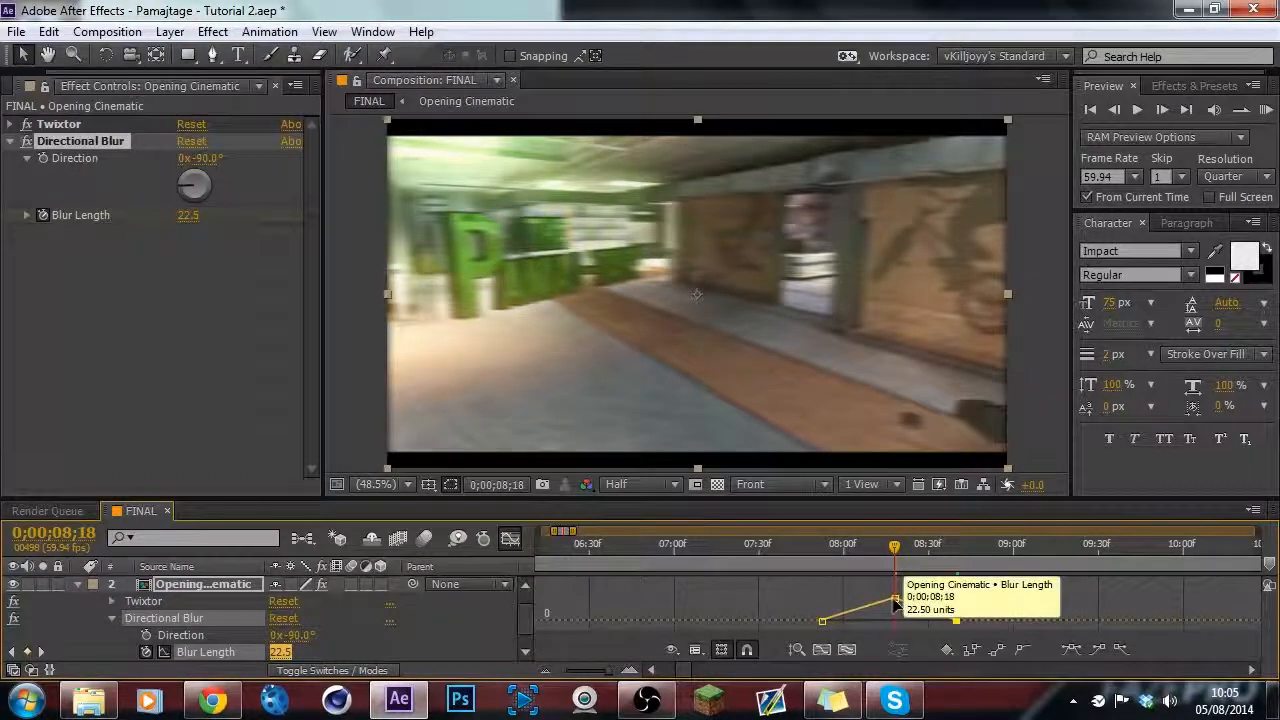
left_click_drag(895, 604, 894, 600)
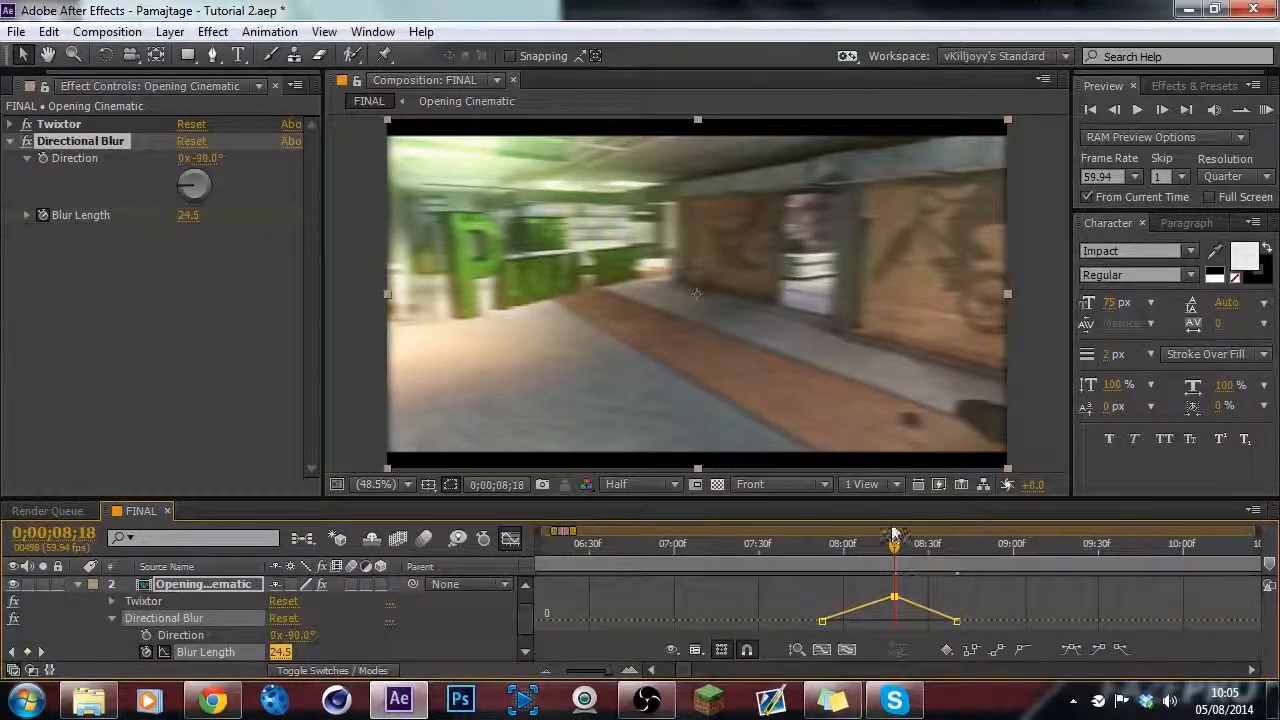
left_click(192, 216)
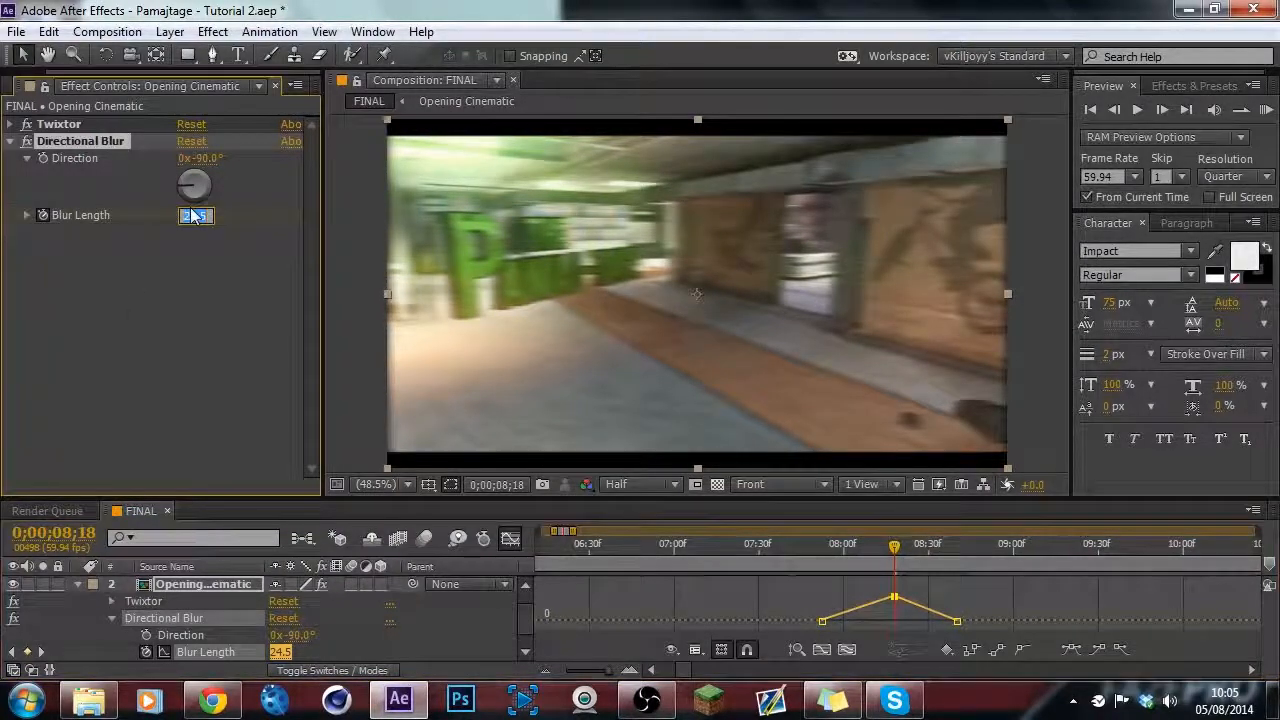
type("22.5")
key("Return")
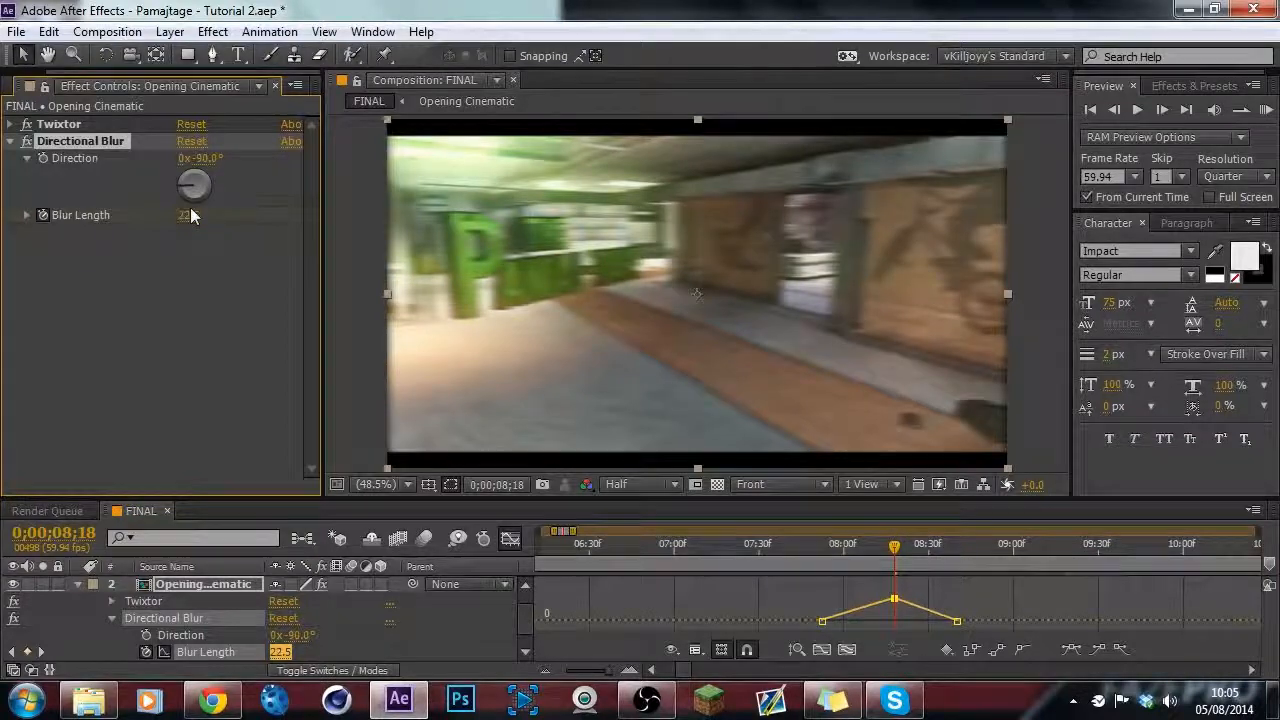
Easy Ease the middle Blur Length keyframe and stretch its handles outward, nearly level, for a rounded peak.
left_click(1071, 650)
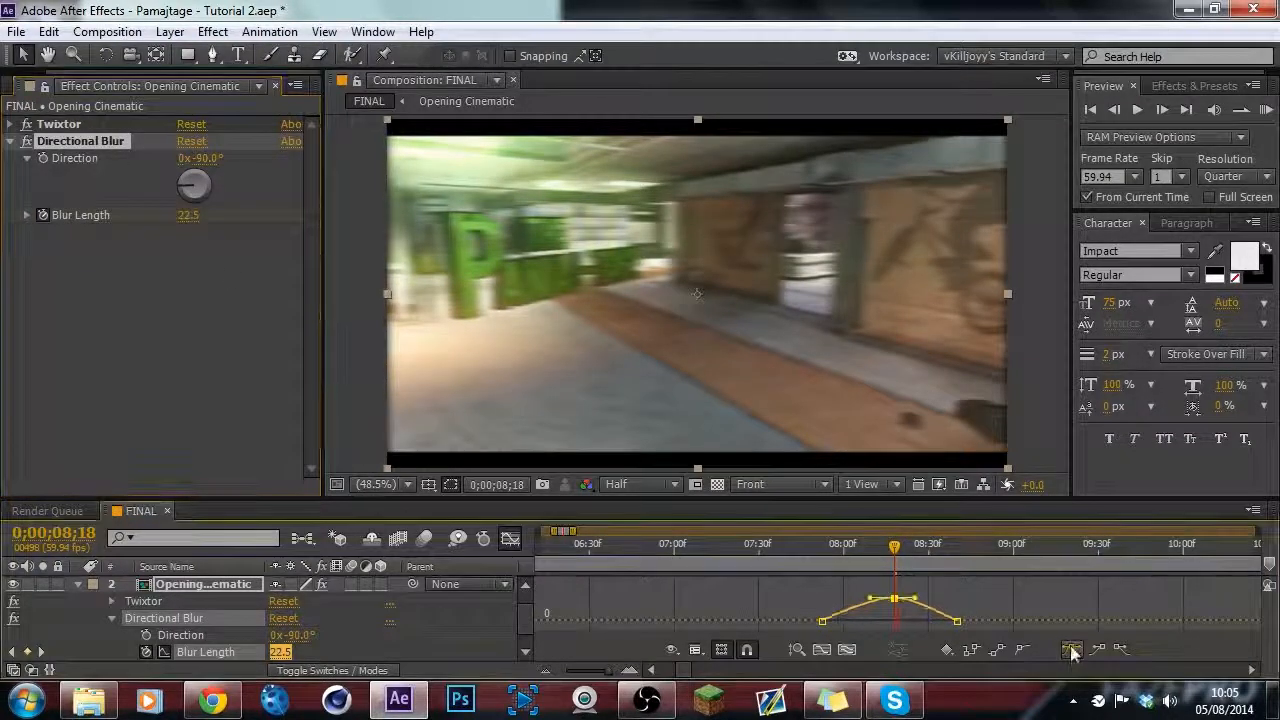
left_click_drag(913, 599, 841, 604)
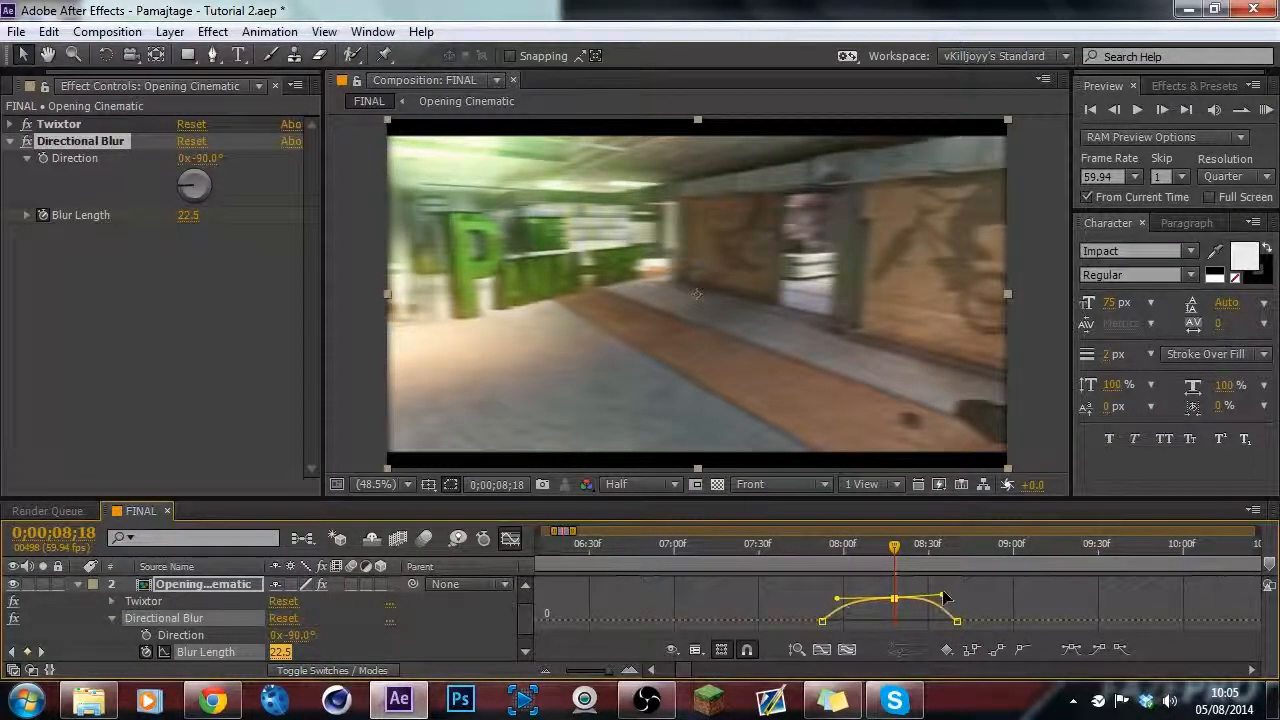
left_click_drag(942, 596, 942, 599)
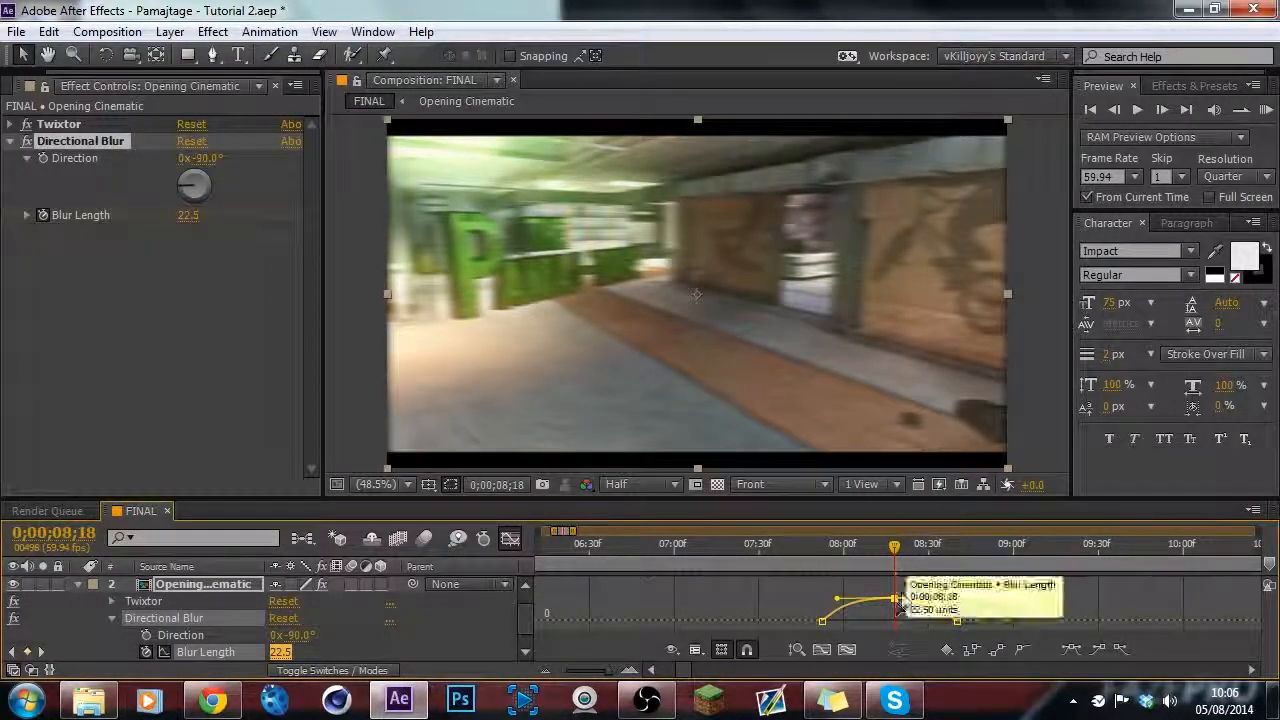
key("ctrl+alt+y")
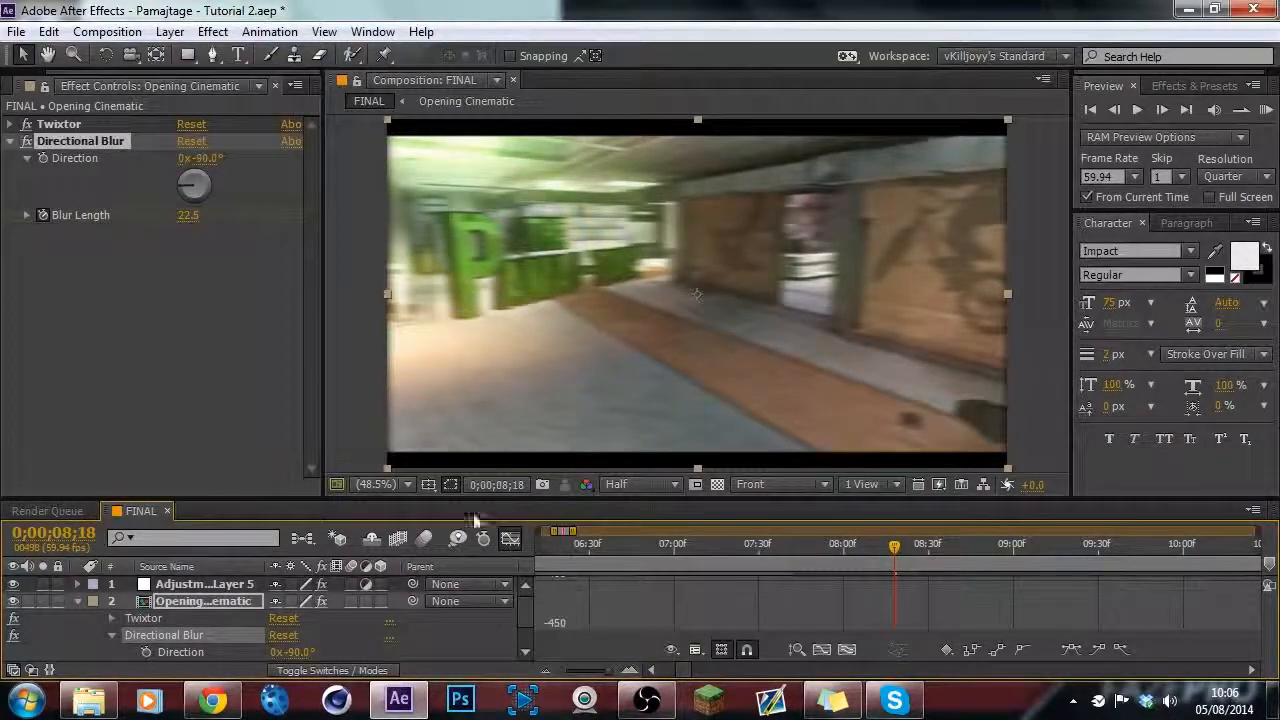
left_click(510, 538)
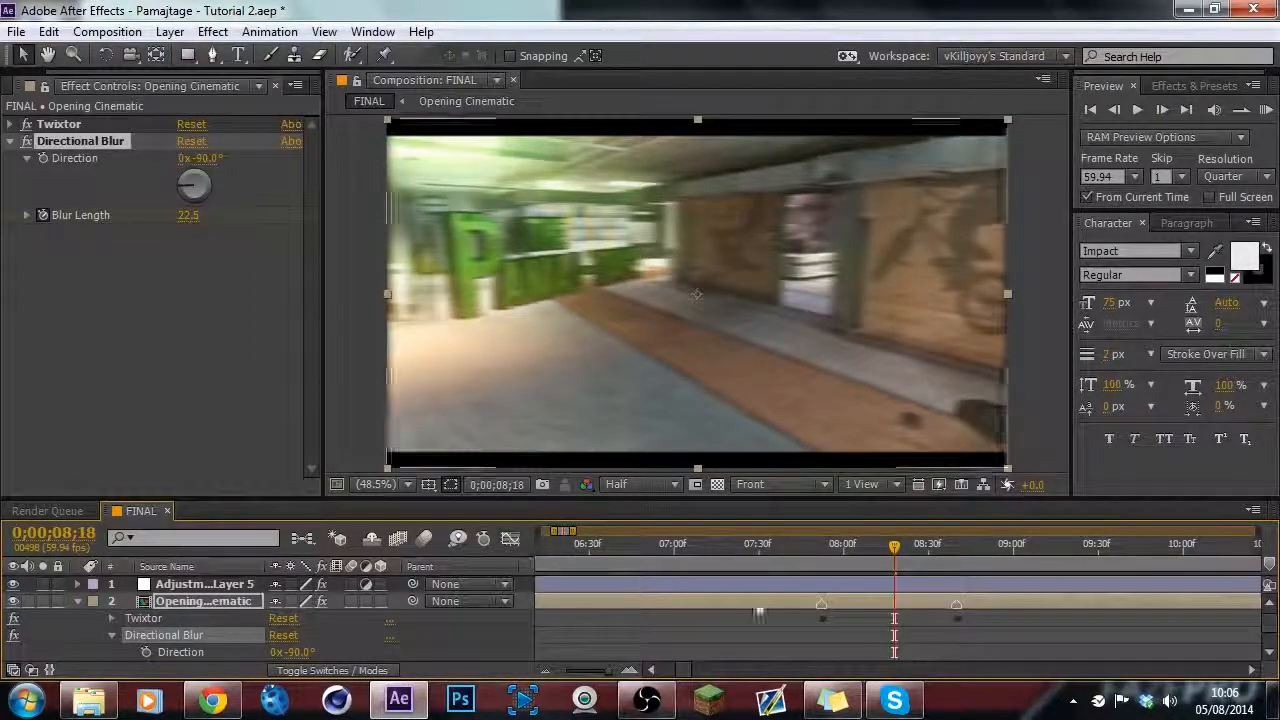
Preview the blurred transition in FINAL starting from 0;00;07;14.
double_click(547, 670)
left_click(849, 546)
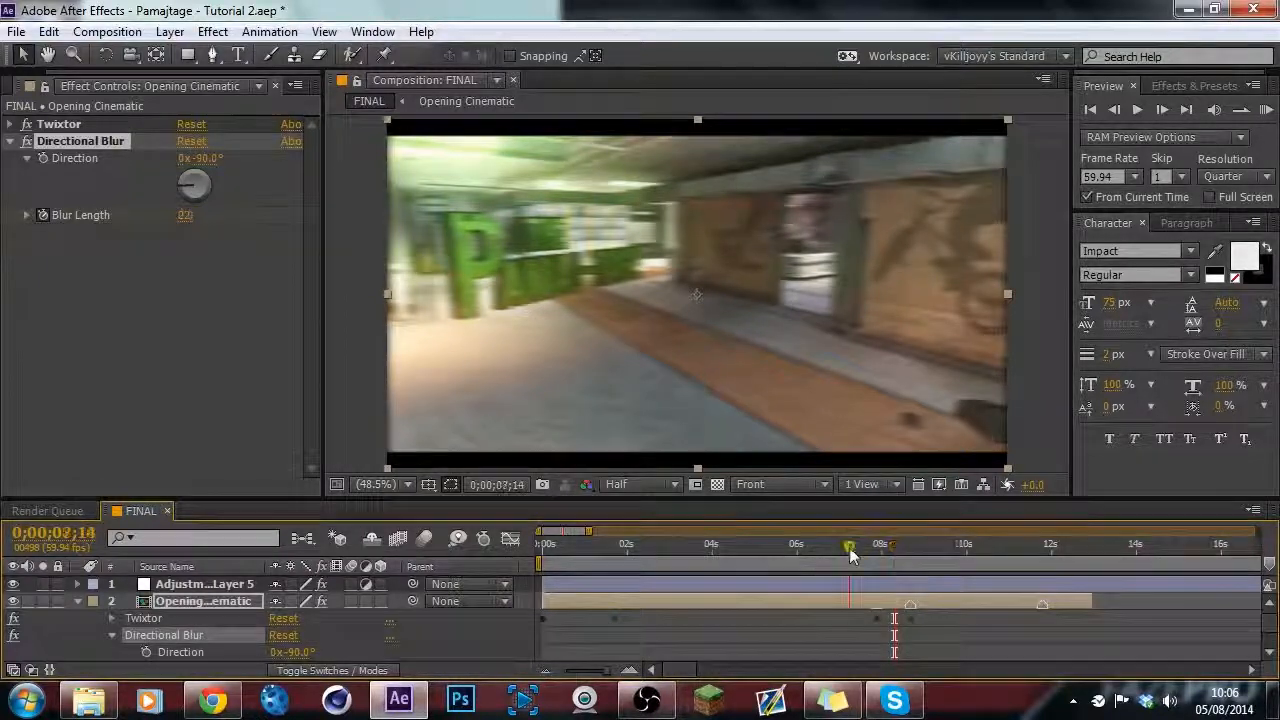
left_click(1266, 109)
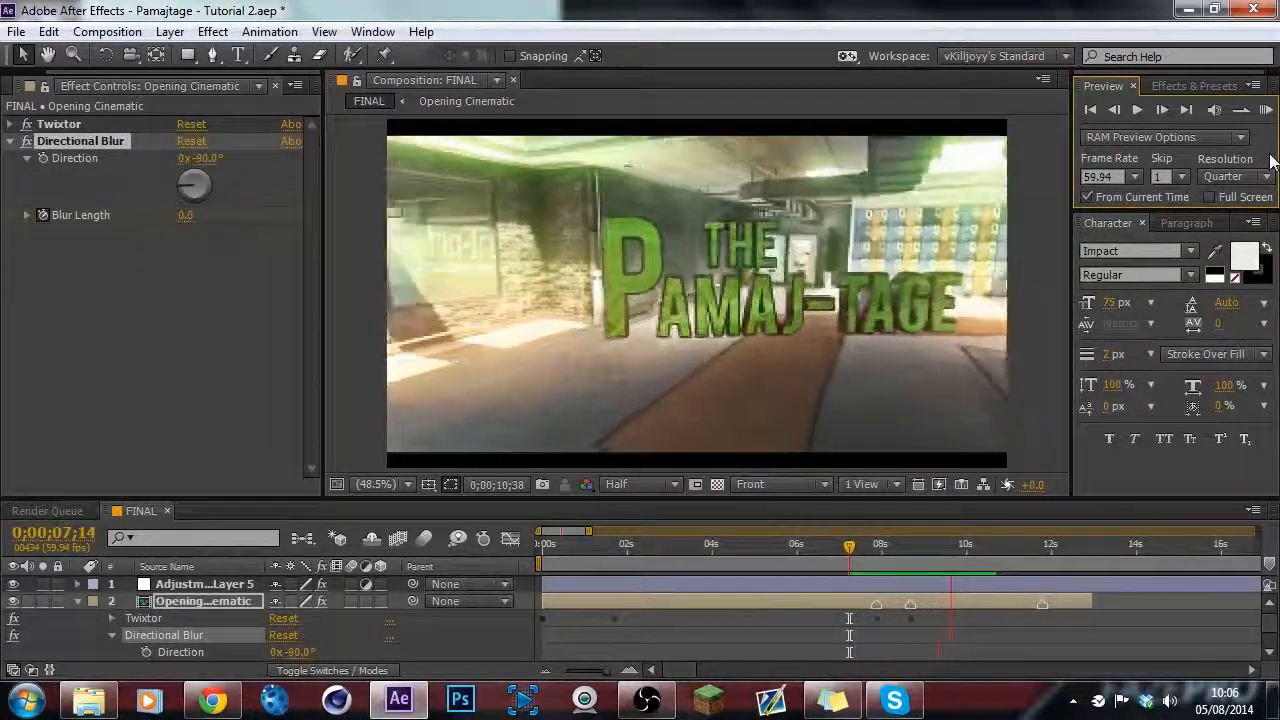
key("space")
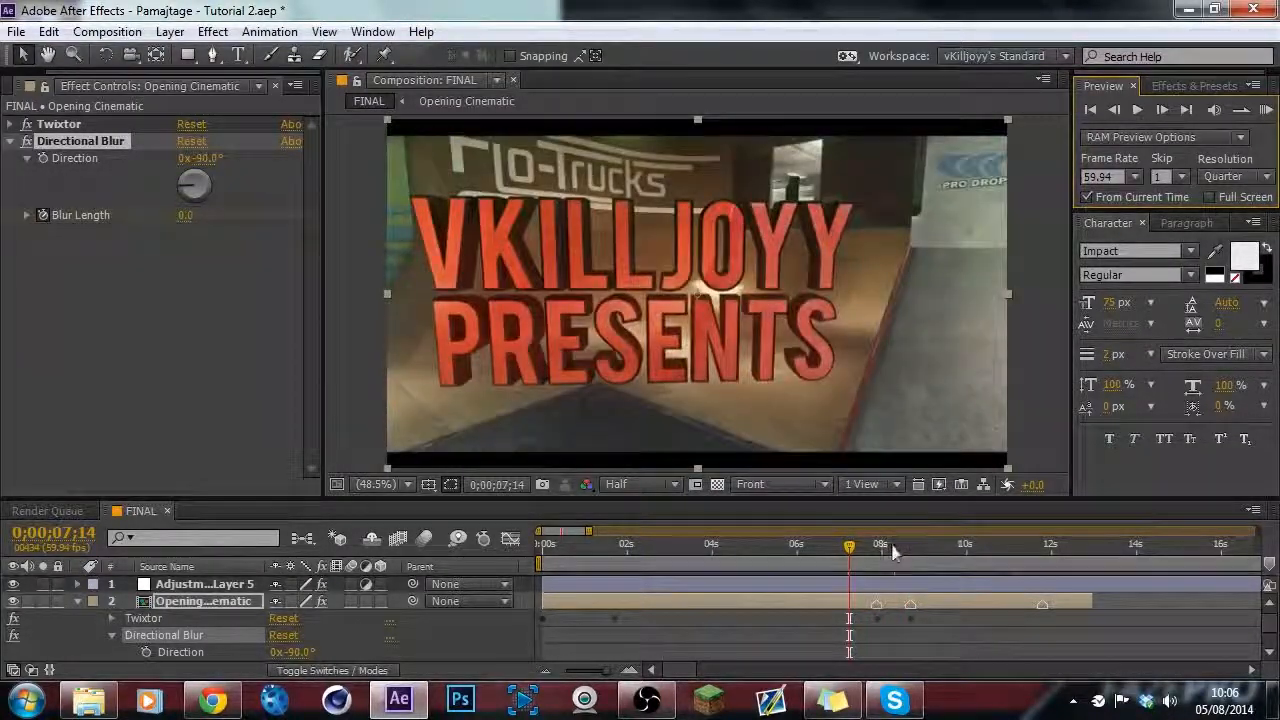
Search the effects for "cc light" with the current time at the 0;00;08;18 Blur Length keyframe.
left_click(893, 545)
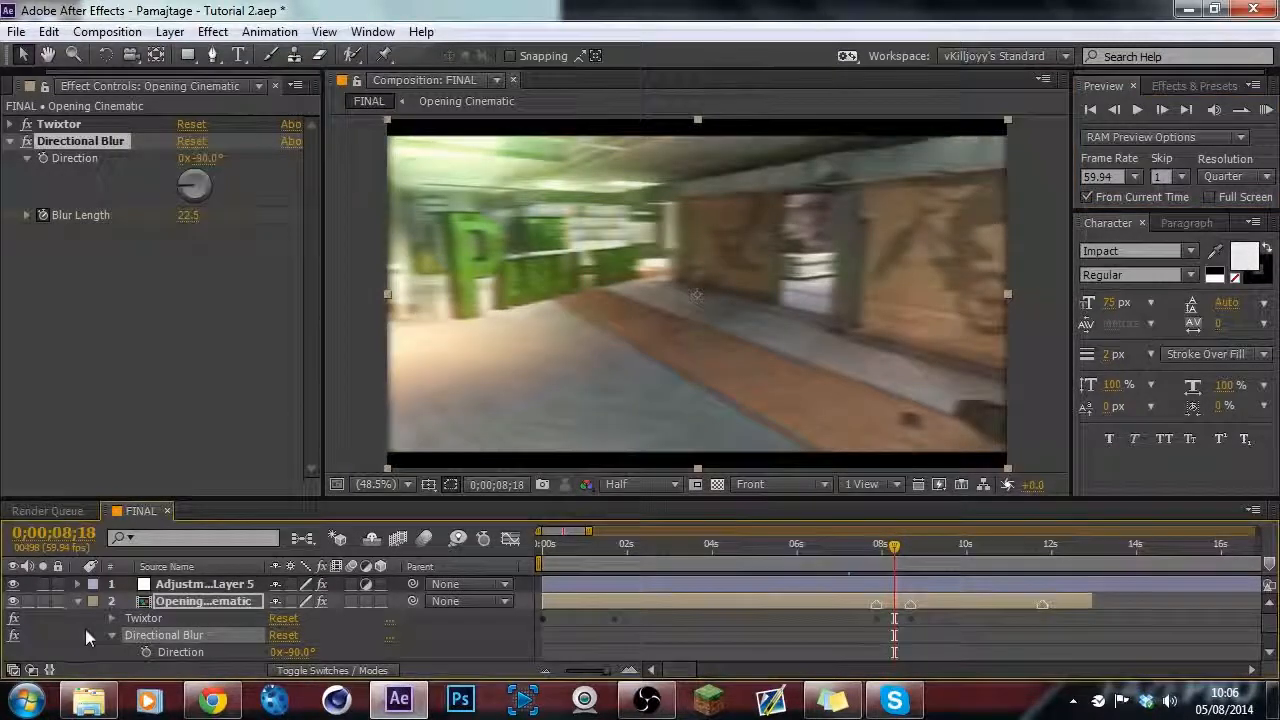
scroll(178, 656, "down", 1)
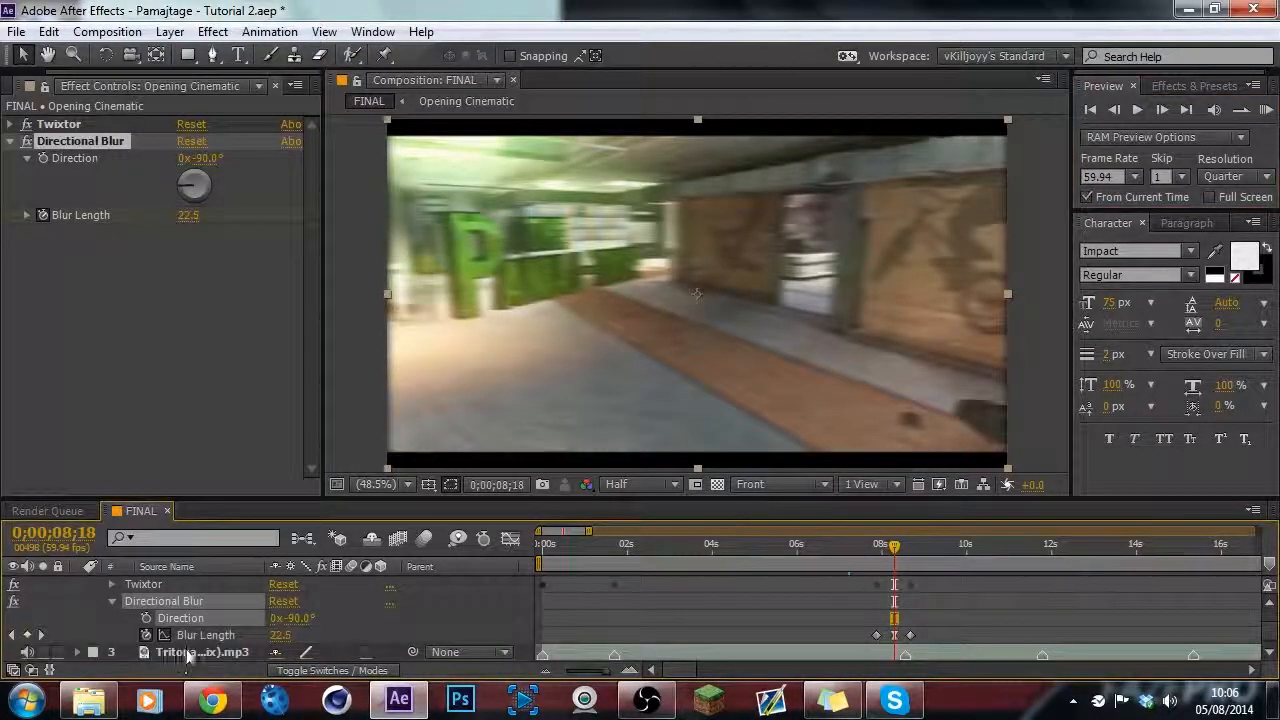
left_click(188, 636)
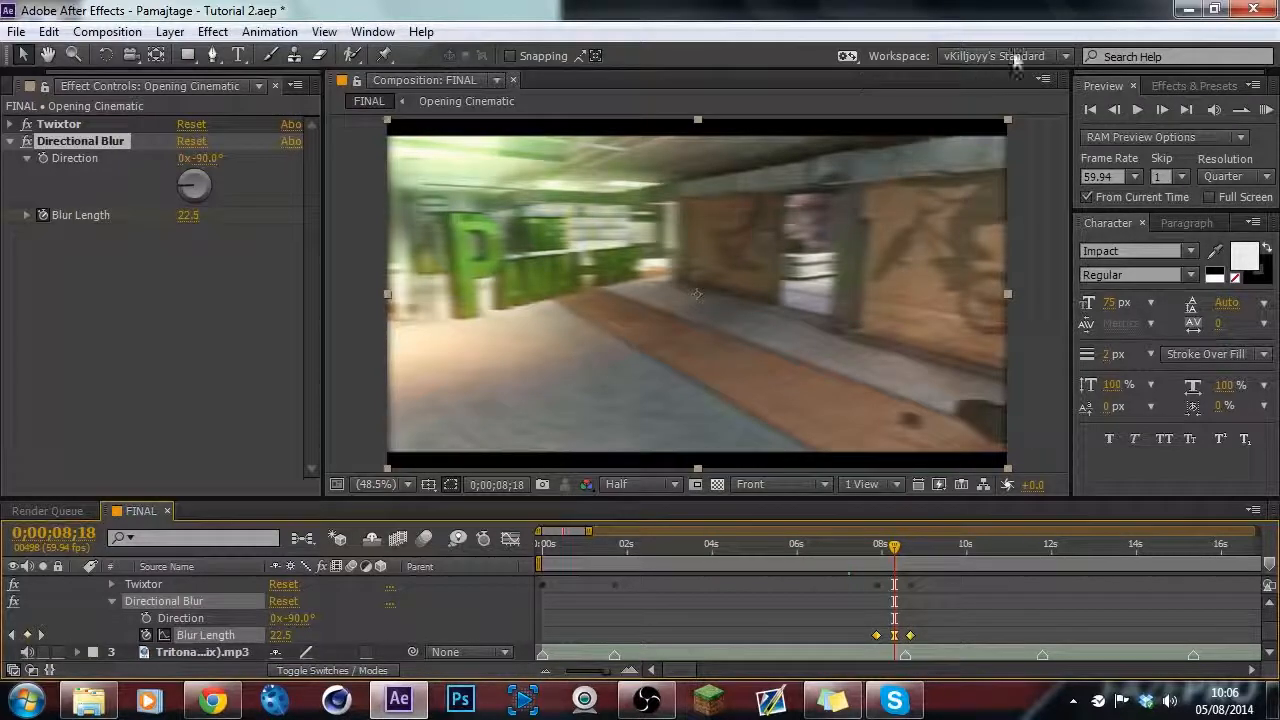
left_click(216, 34)
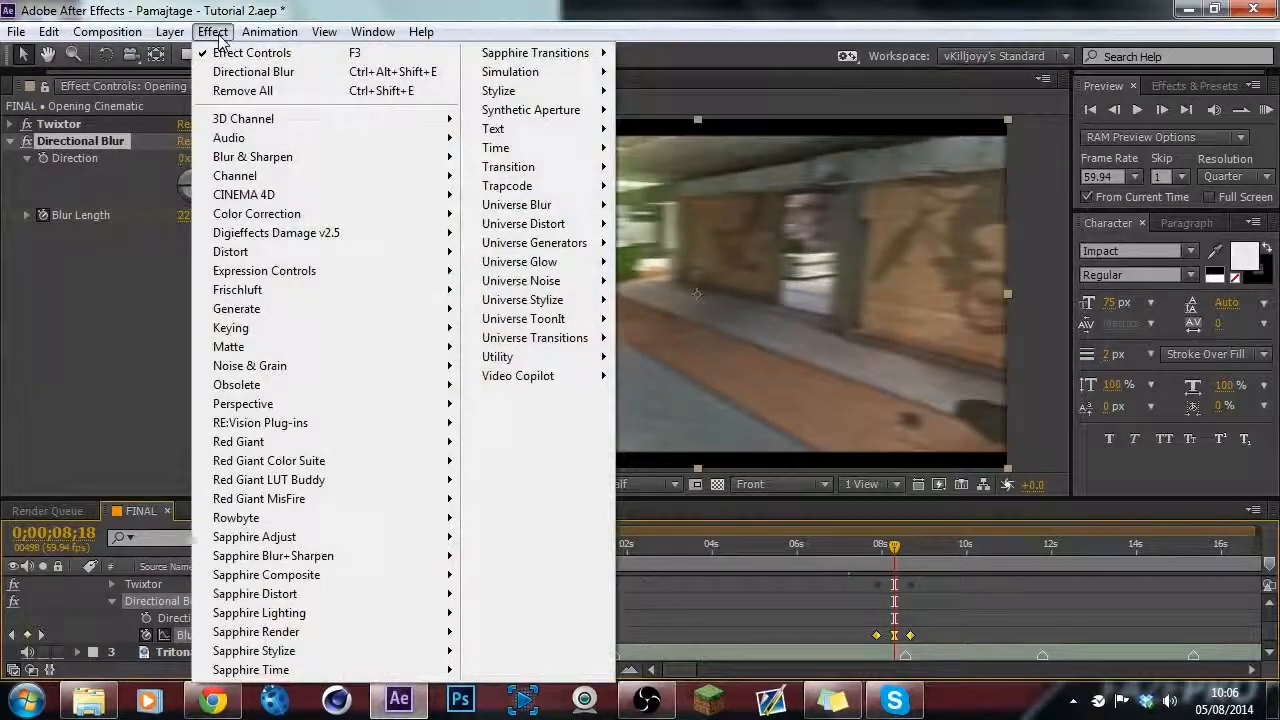
mouse_move(305, 312)
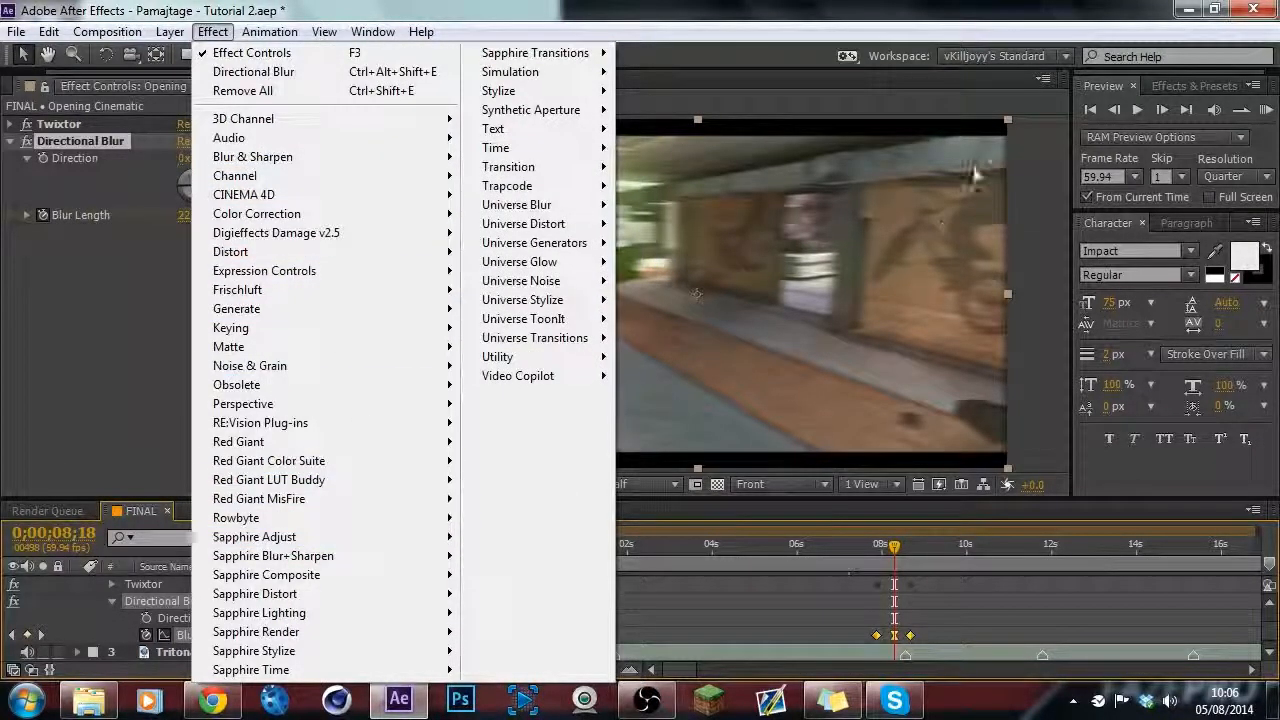
left_click(1168, 93)
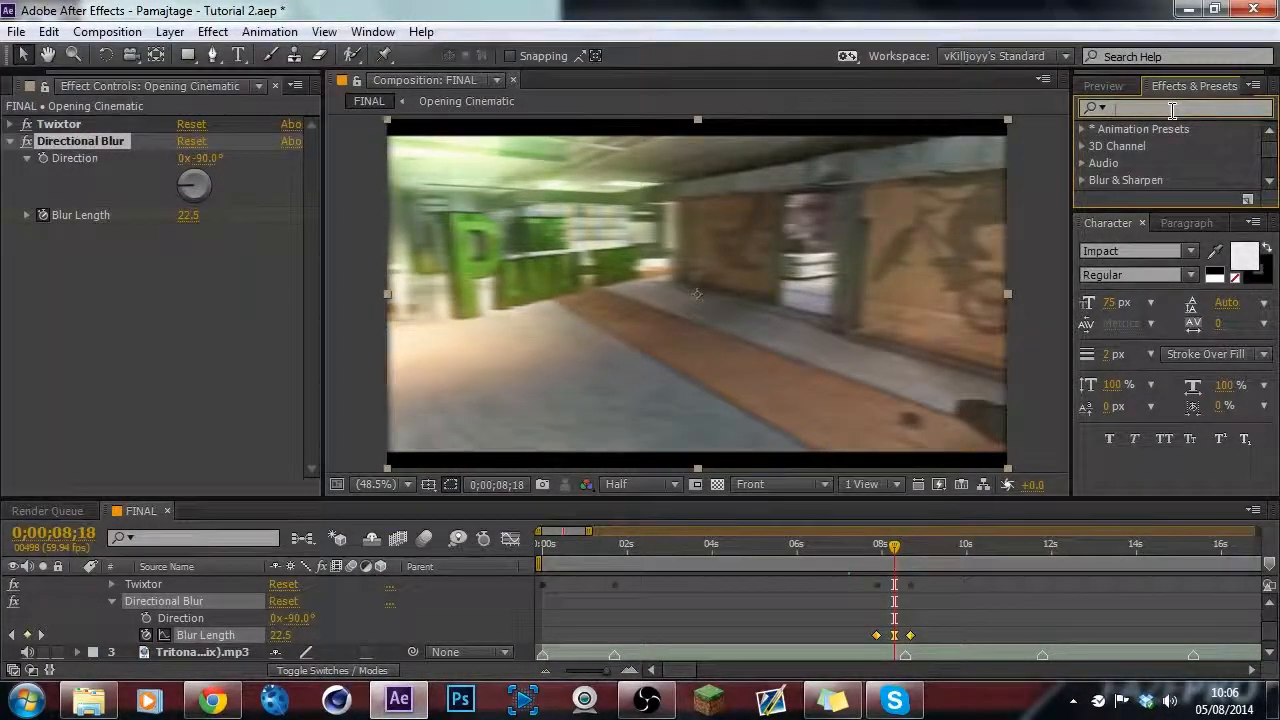
left_click(1172, 111)
type("cc light")
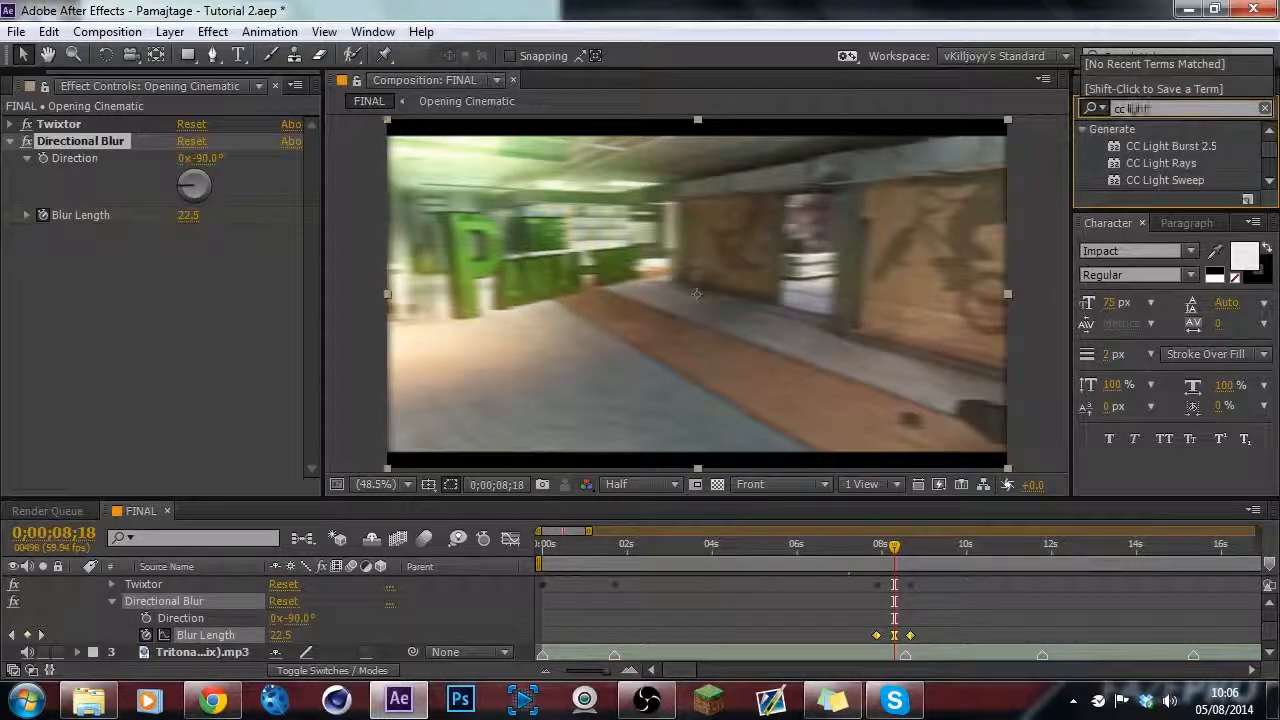
Try CC Light Rays on the Opening Cinematic layer, remove it and apply CC Light Burst 2.5 instead.
left_click_drag(1173, 161, 86, 332)
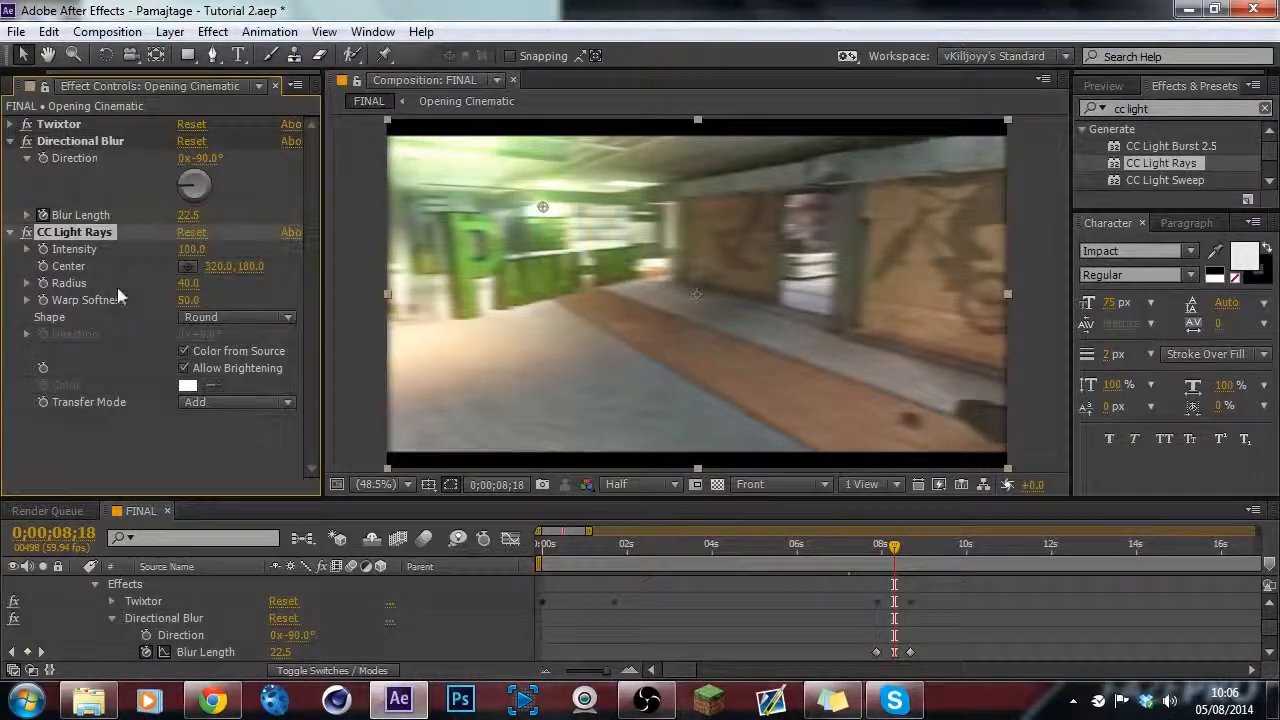
key("Delete")
left_click_drag(1170, 146, 183, 345)
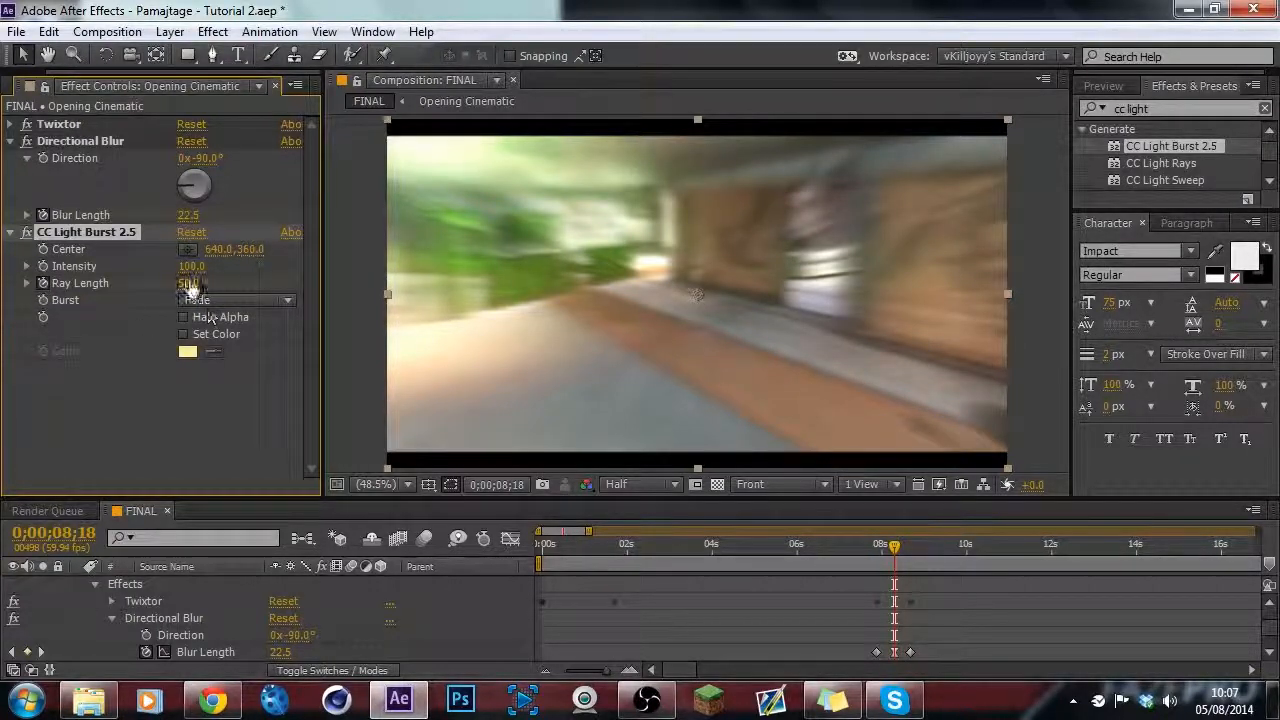
Compare the CC Light Burst 2.5 Ray Length at 0 and 50, and try its Set Color option.
type("0")
key("Return")
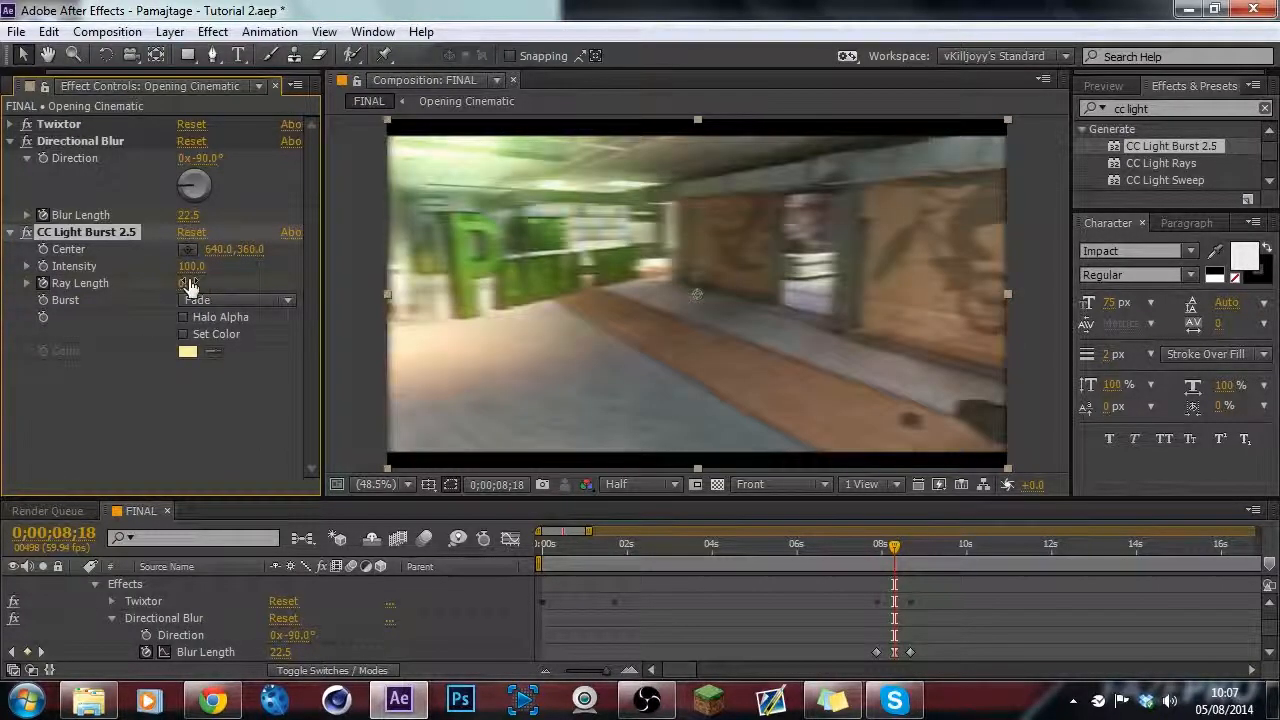
left_click(186, 283)
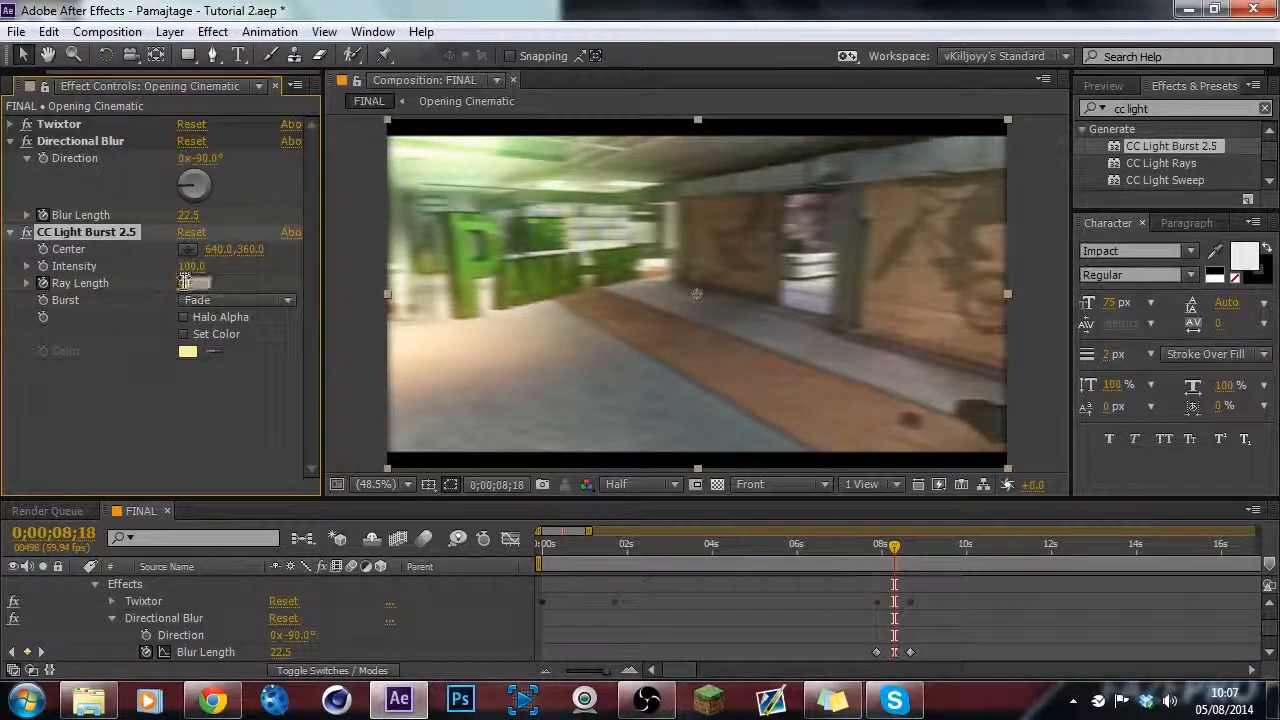
type("50")
key("Return")
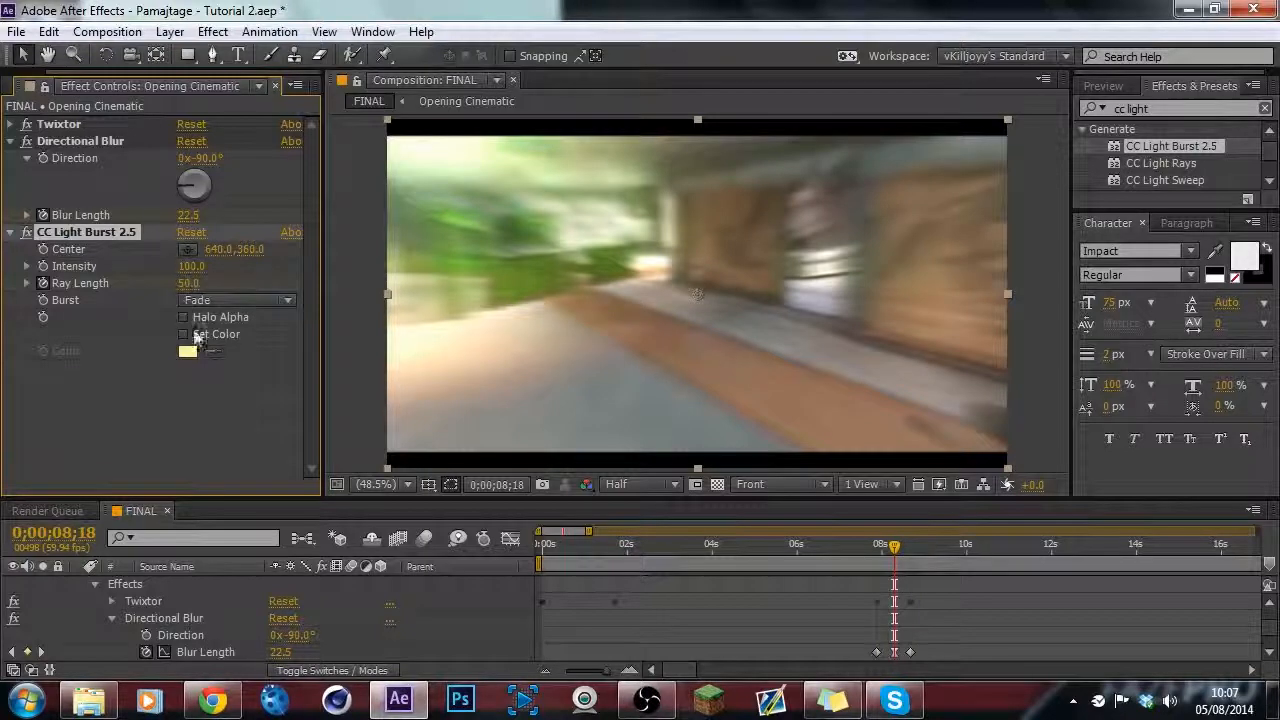
left_click(185, 336)
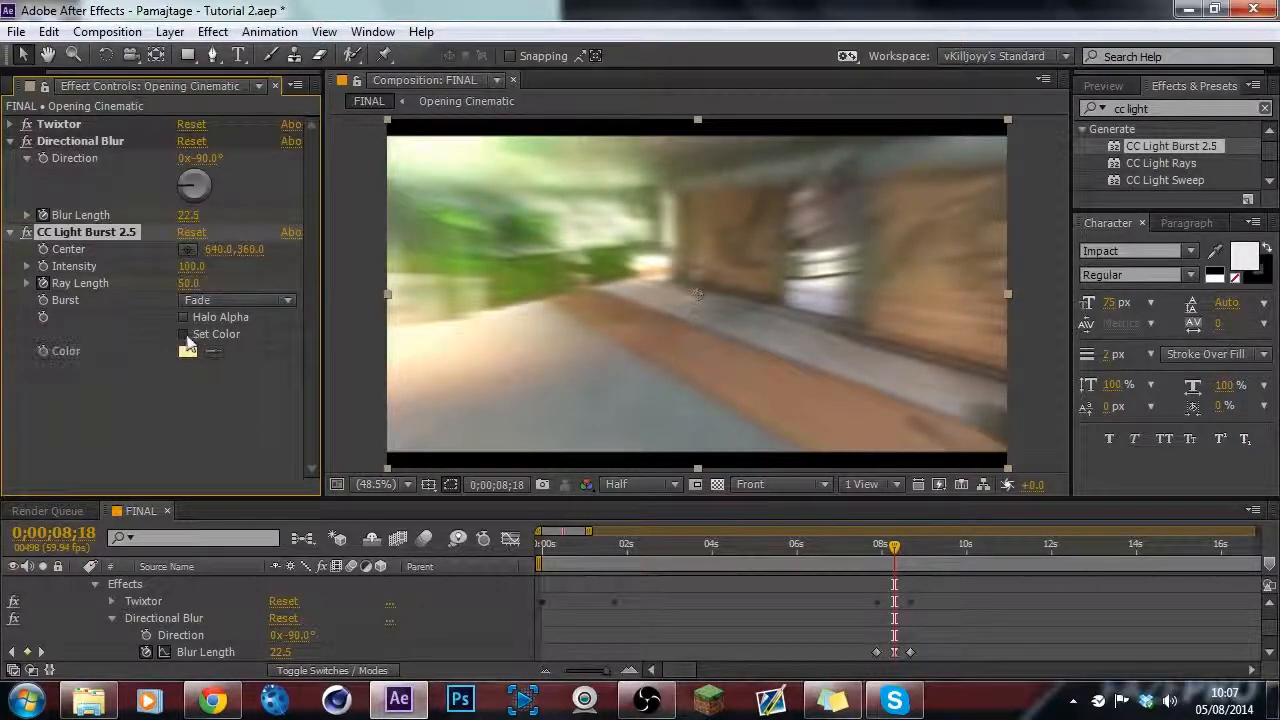
left_click(184, 335)
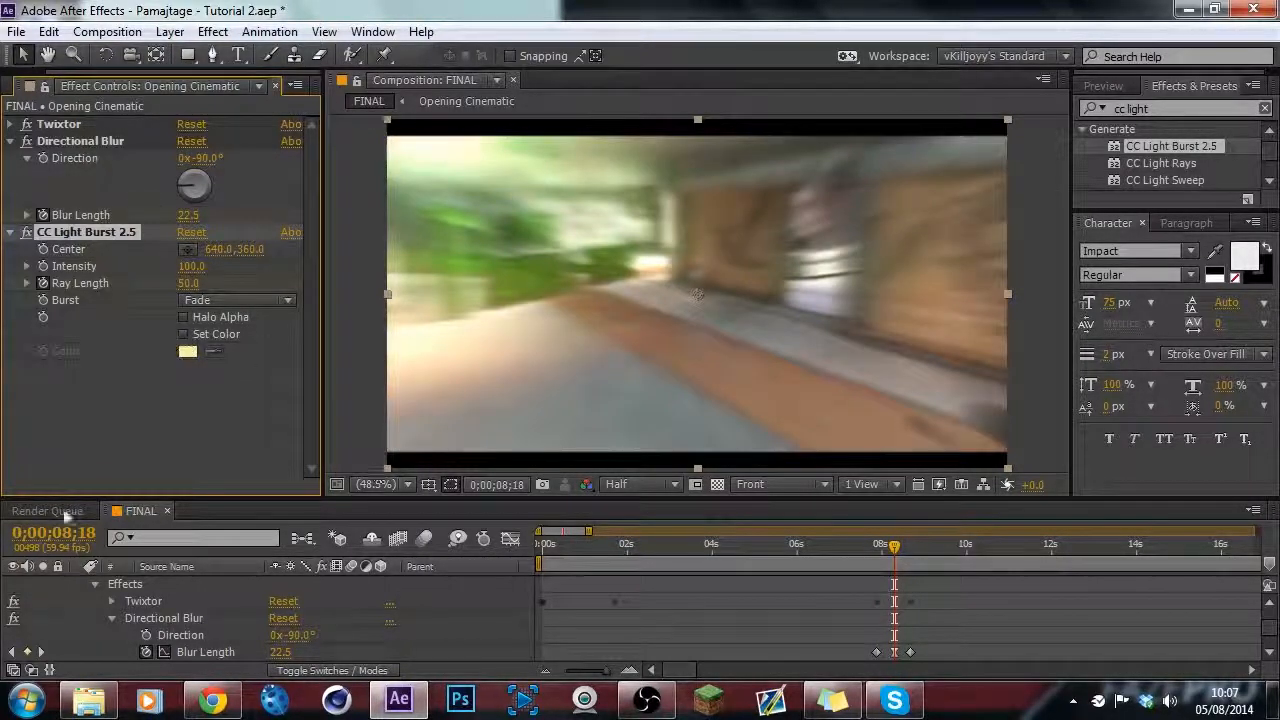
Set the CC Light Burst 2.5 Ray Length to 0 at 0;00;07;52.
left_click(873, 558)
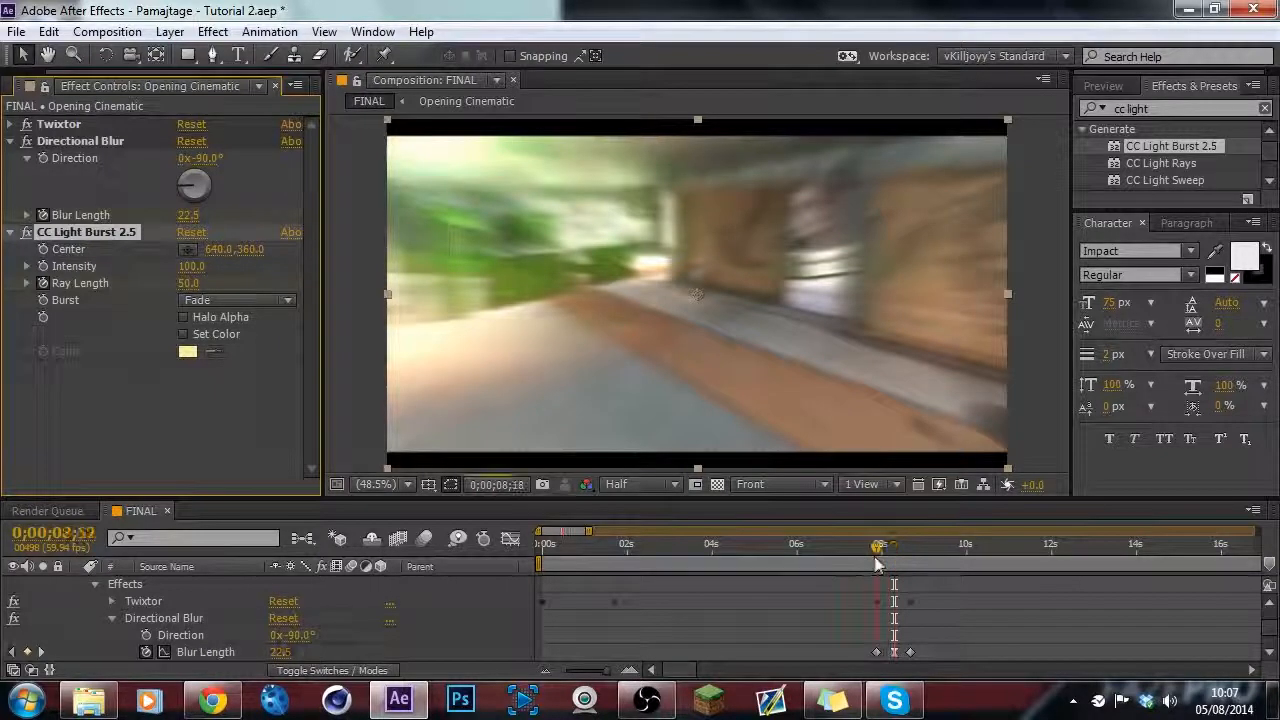
left_click(190, 283)
type("0")
key("Return")
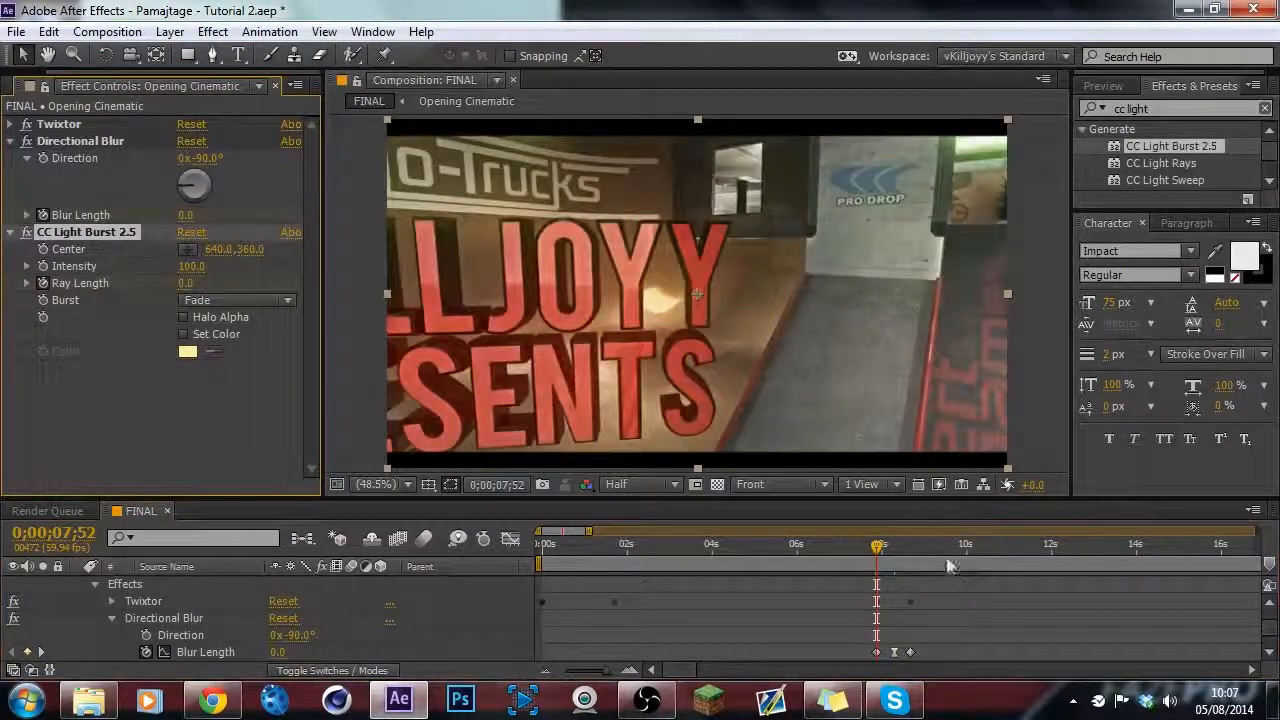
Set the CC Light Burst 2.5 Ray Length to 0 at 0;00;08;40.
left_click(190, 283)
type("0")
key("Return")
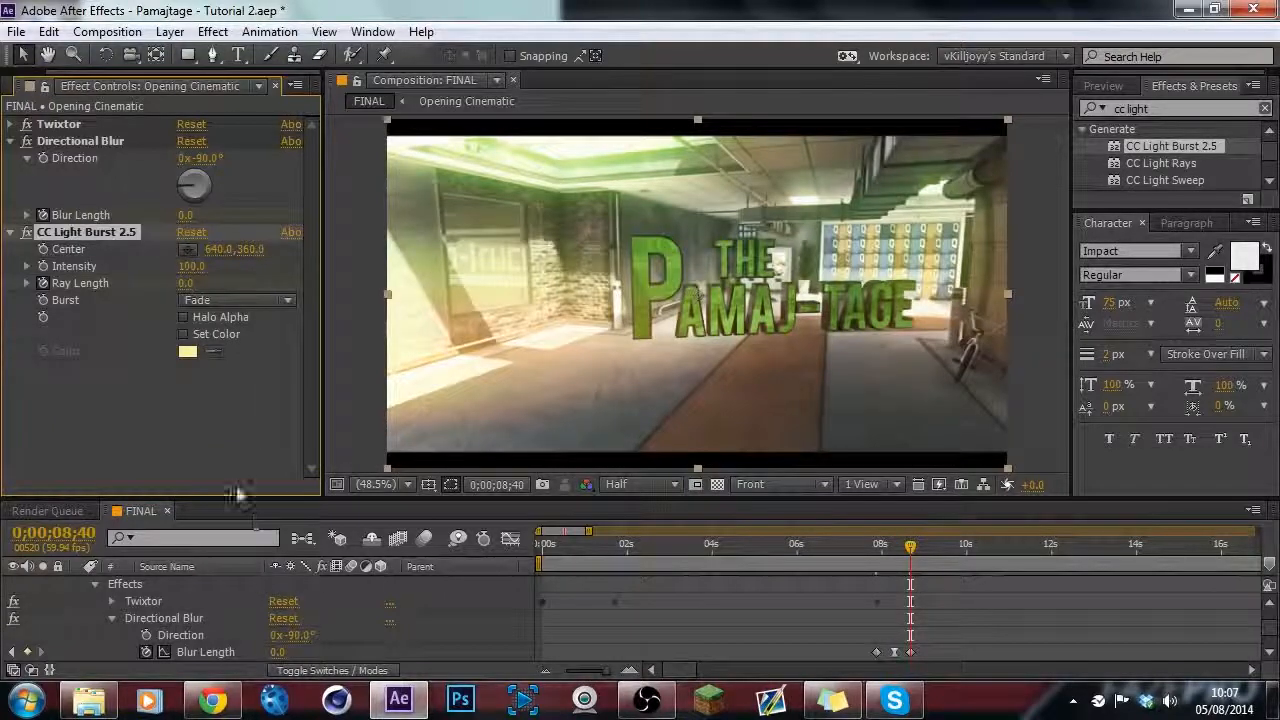
Display the Ray Length curve of CC Light Burst 2.5 in the Graph Editor, framed around its three keyframes.
left_click_drag(240, 502, 245, 402)
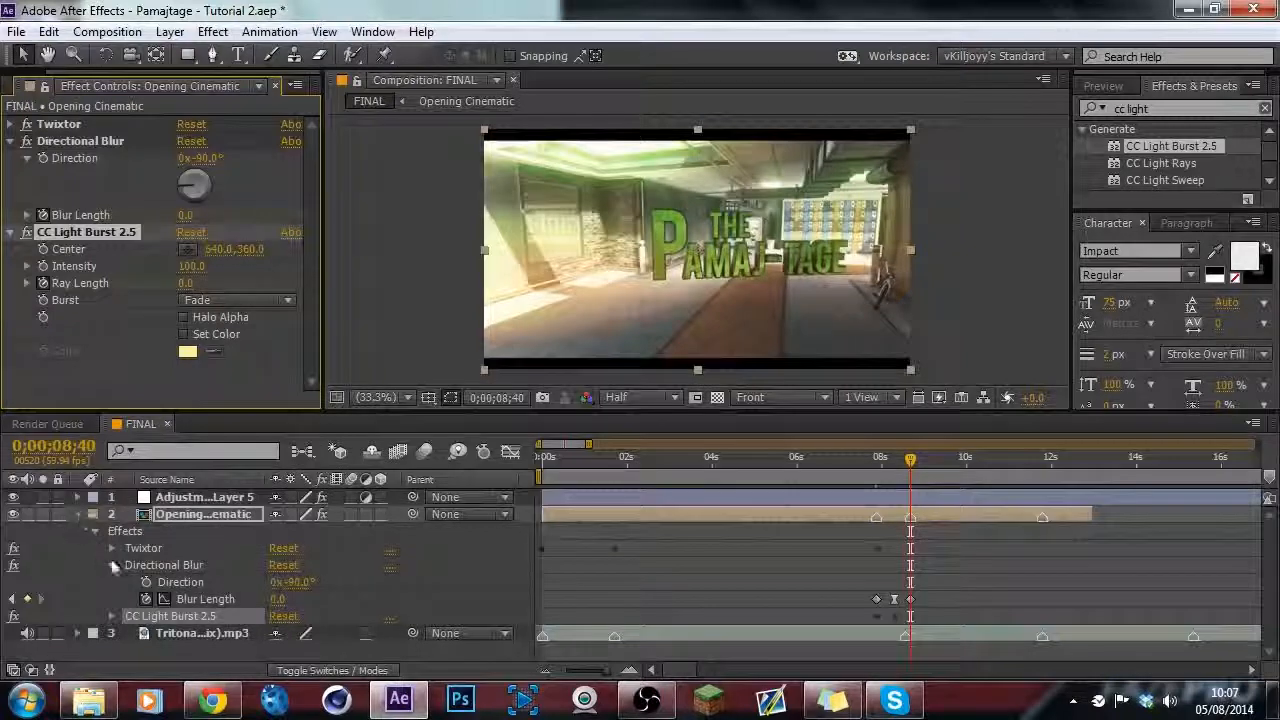
left_click(113, 566)
left_click(112, 583)
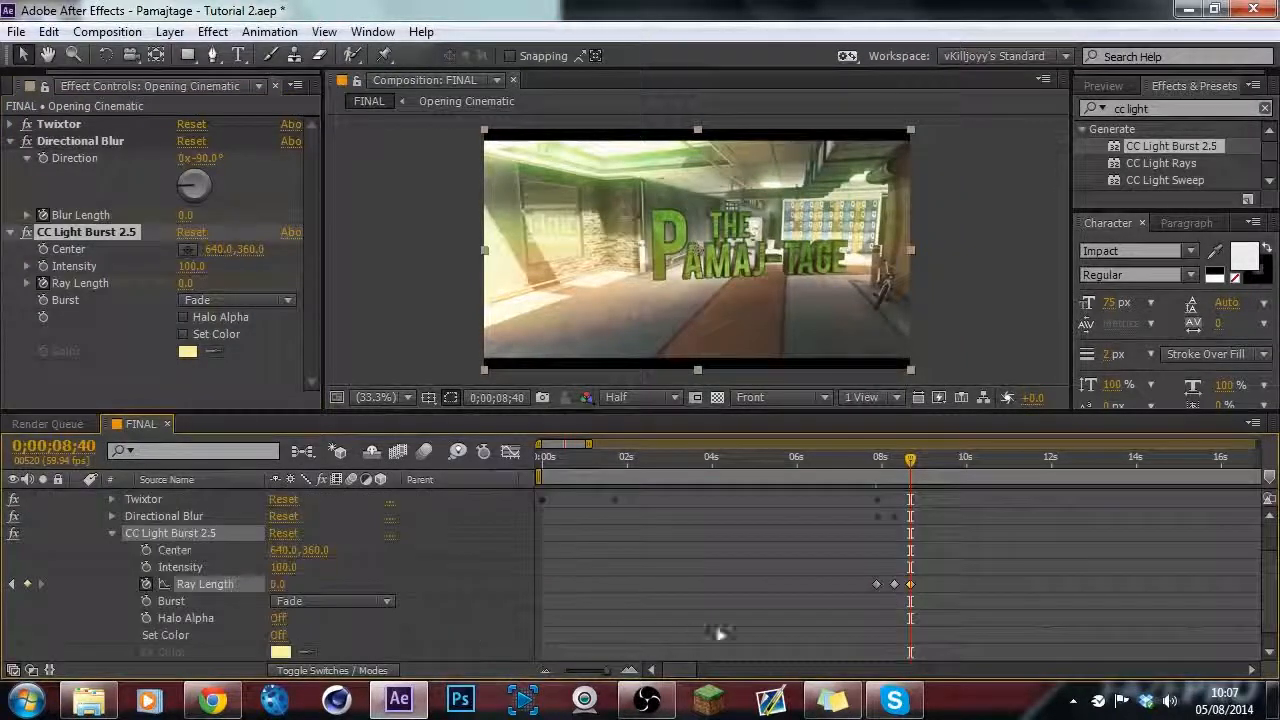
left_click(510, 451)
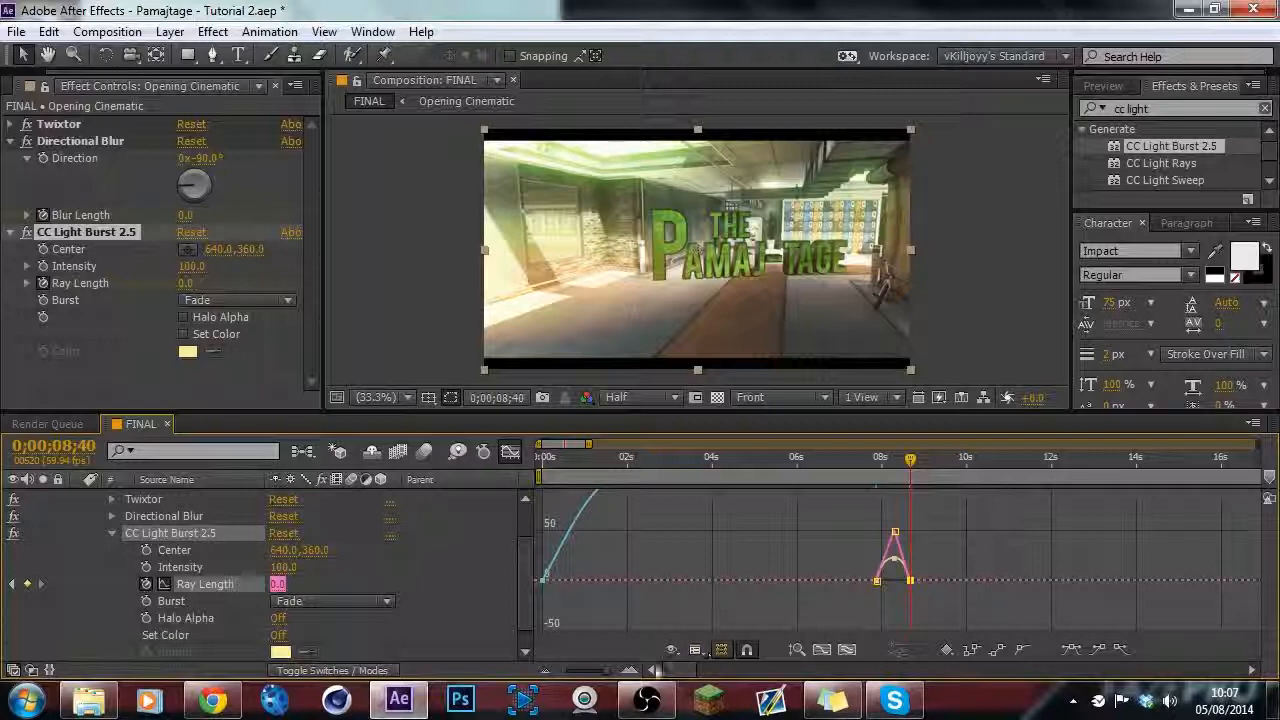
left_click(633, 671)
left_click(633, 671)
left_click(633, 671)
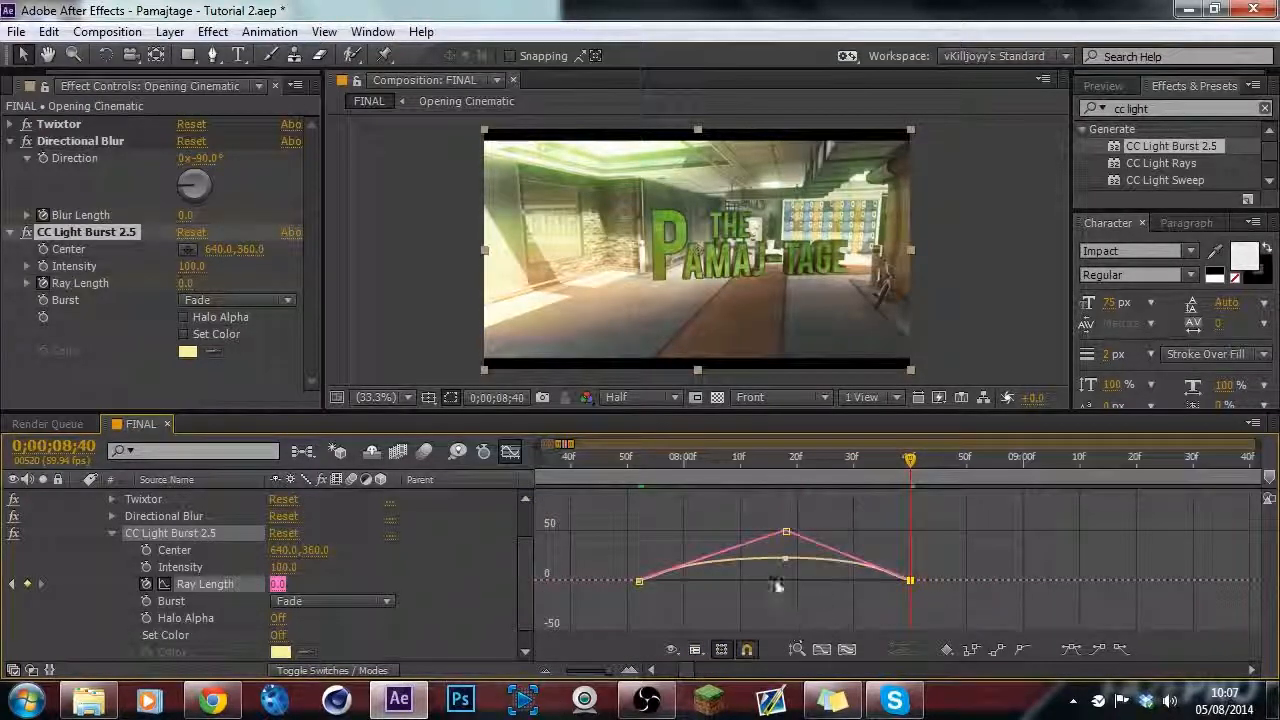
Apply Easy Ease to the Ray Length keyframe at 0;00;08;18, extend both its handles outward, and close the Graph Editor.
mouse_move(787, 535)
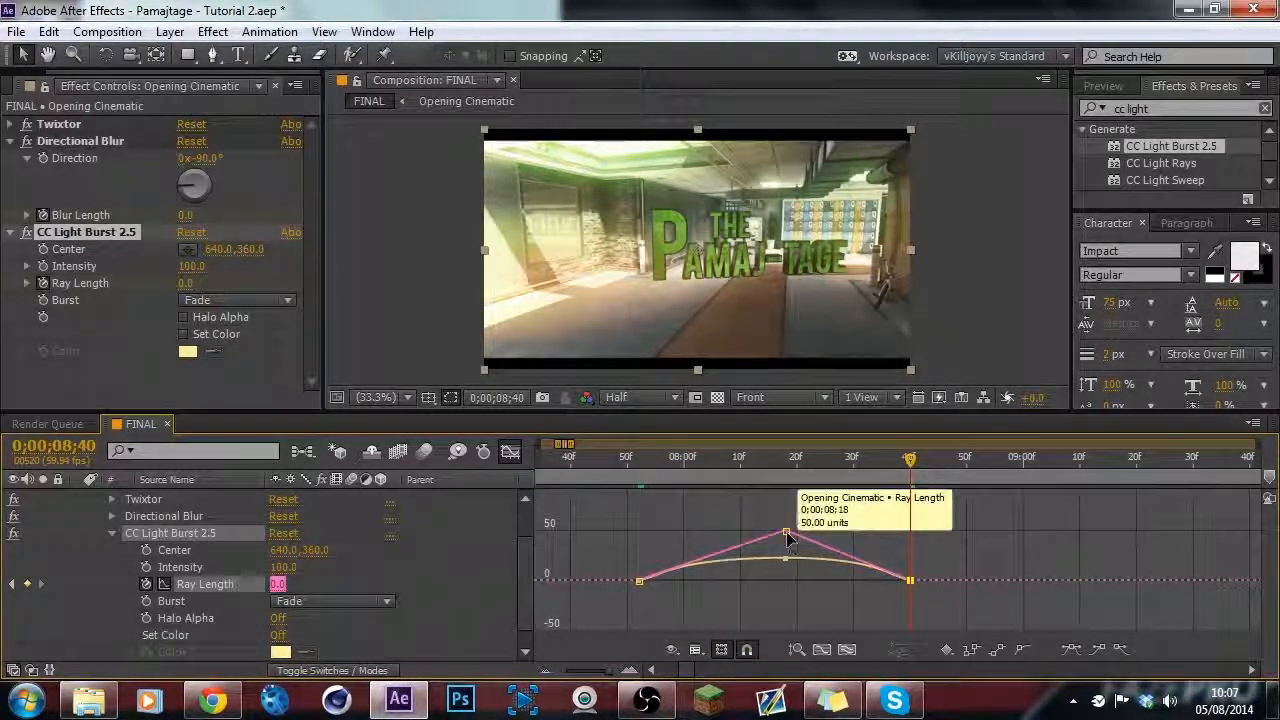
left_click(787, 458)
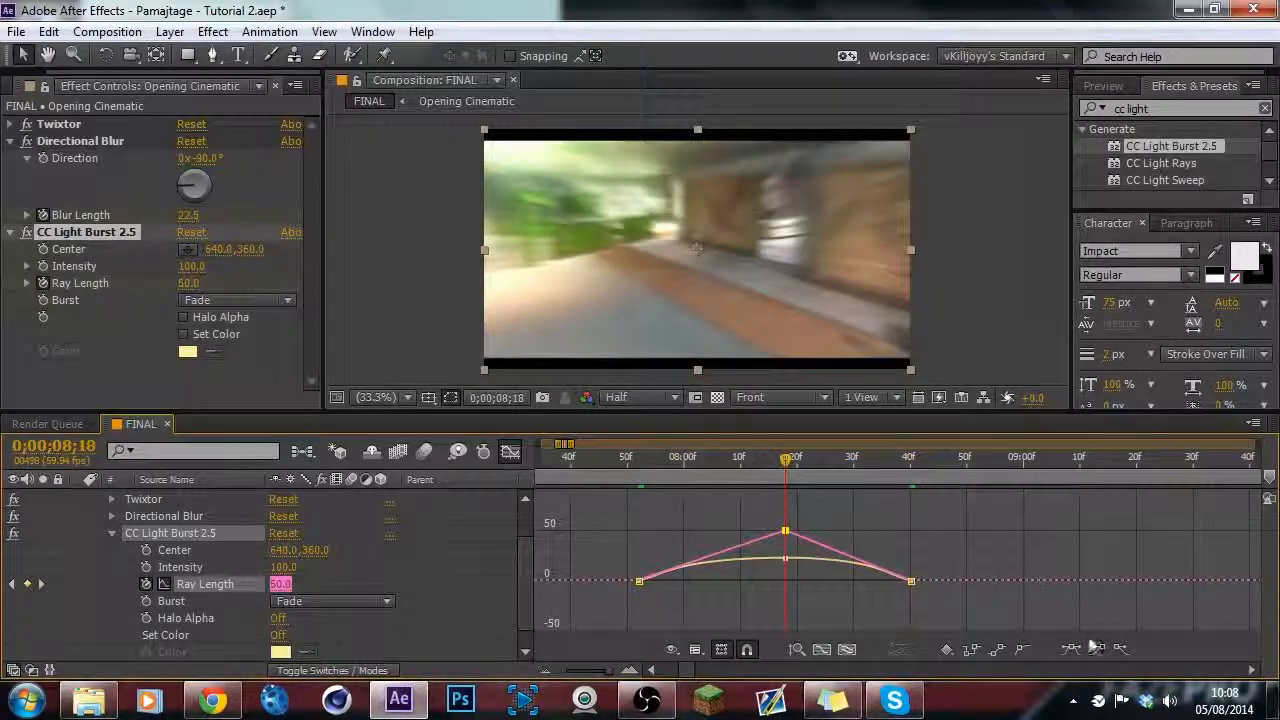
left_click(1071, 648)
left_click_drag(828, 531, 832, 531)
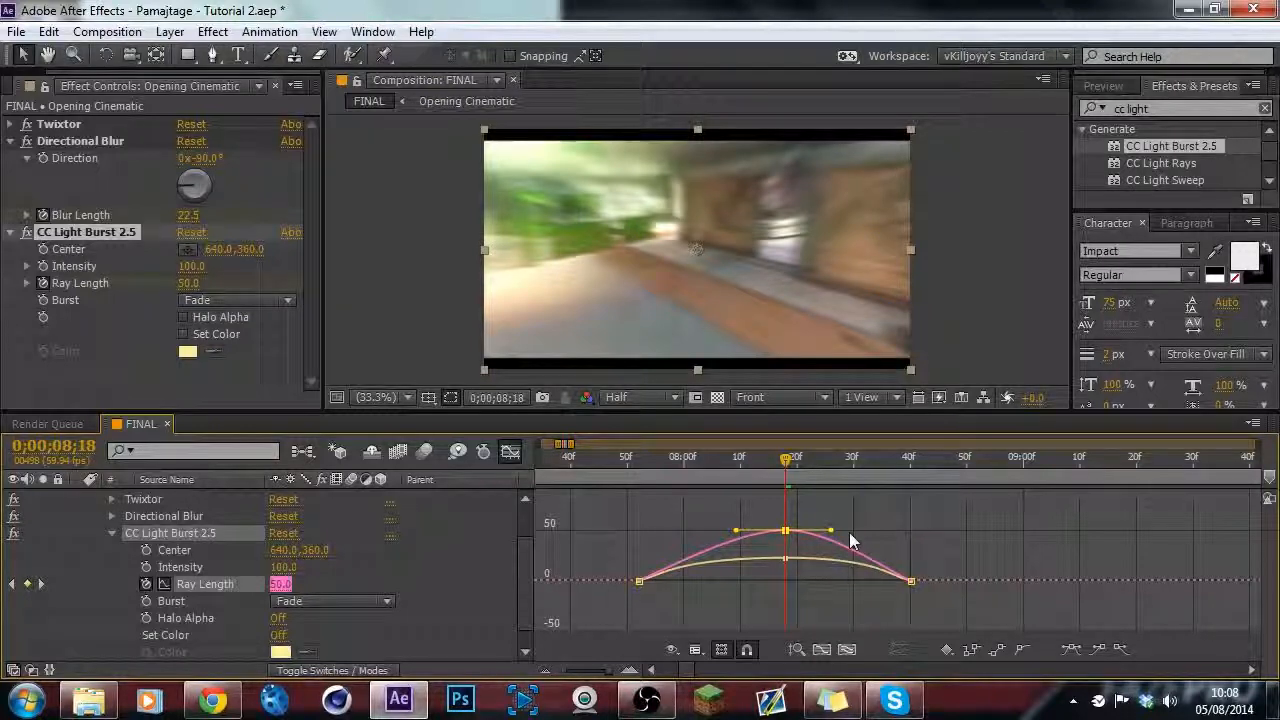
left_click_drag(831, 530, 886, 530)
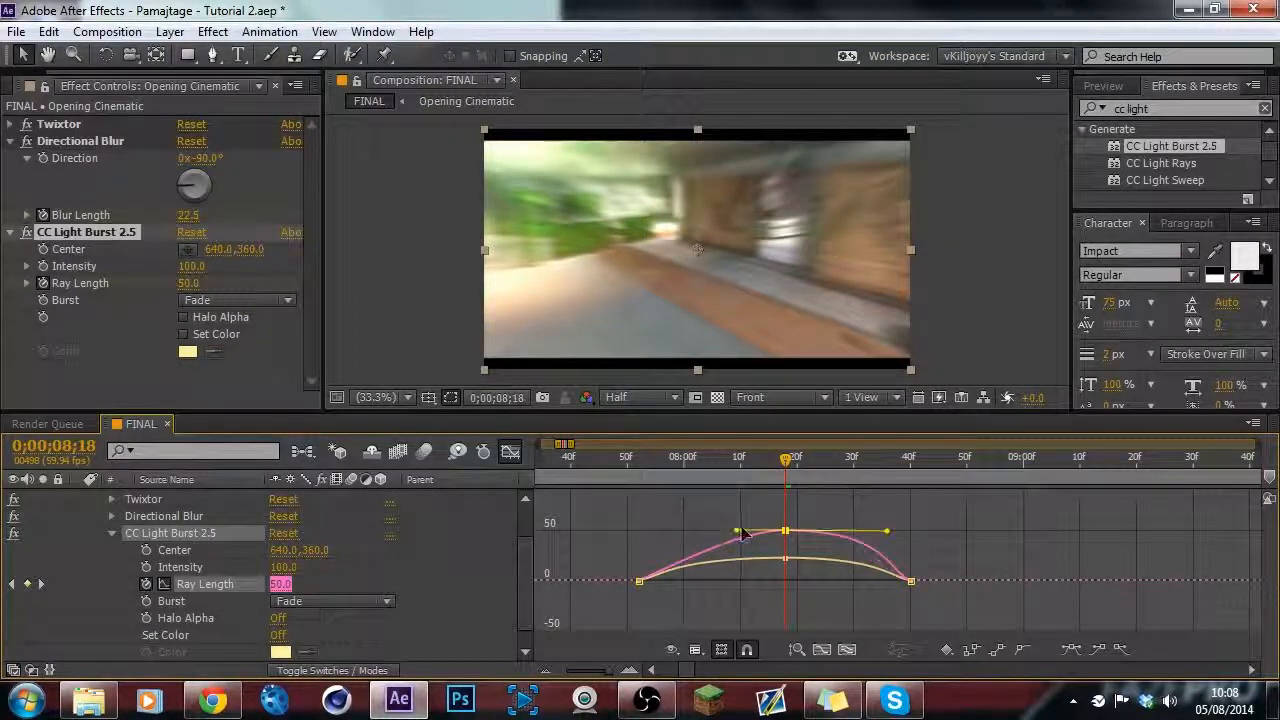
left_click_drag(743, 533, 673, 546)
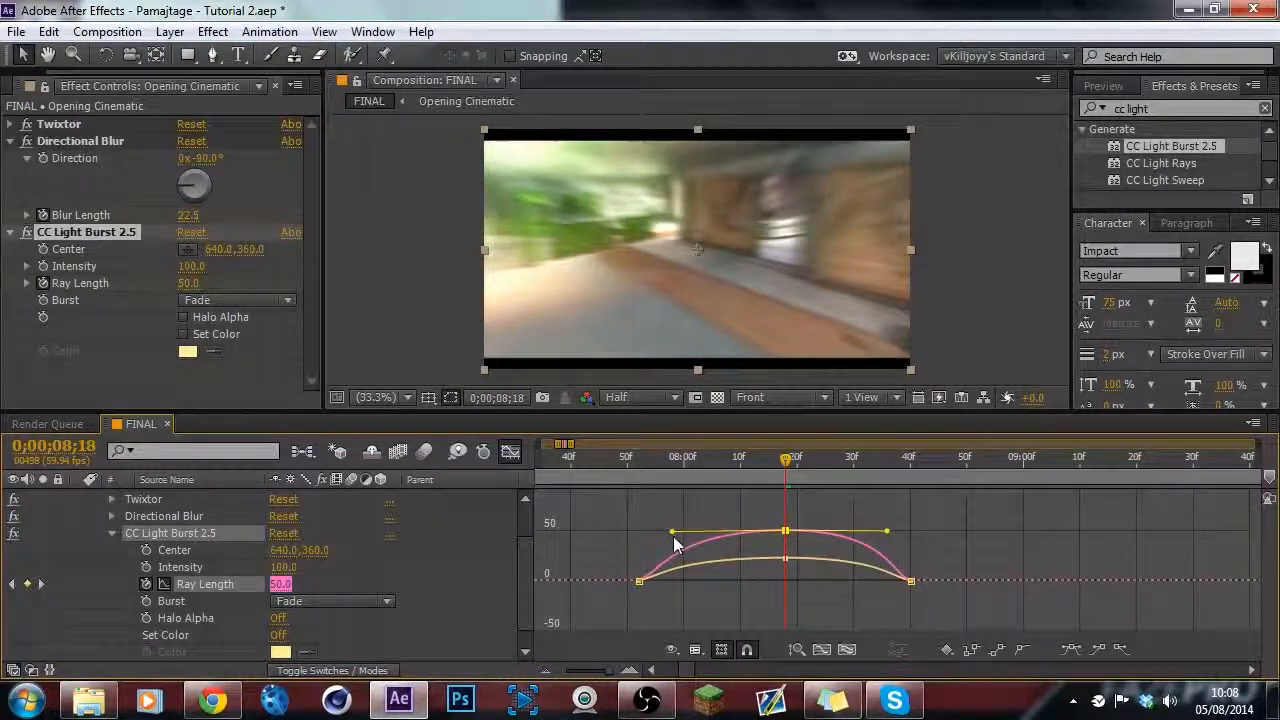
left_click(510, 453)
Collapse the Opening Cinematic layer and RAM preview the blur and light burst transition from 0;00;06;55.
left_click(551, 672)
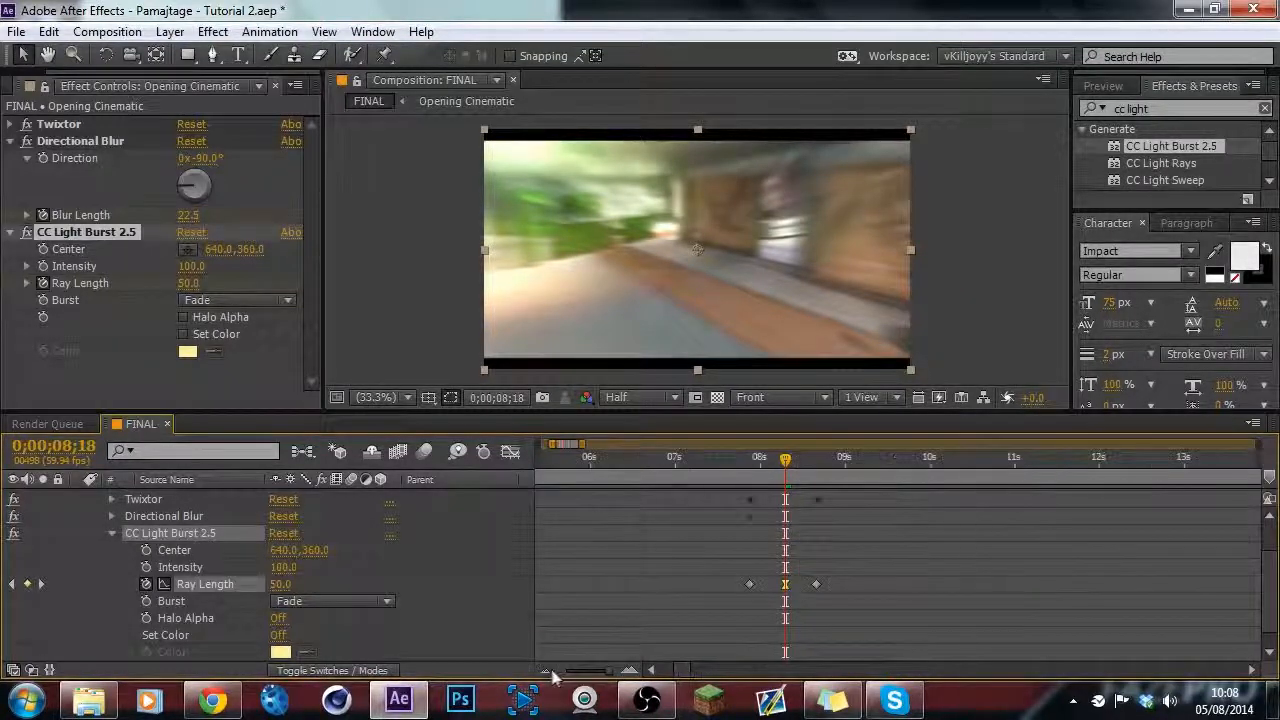
left_click(551, 672)
scroll(177, 606, "up", 3)
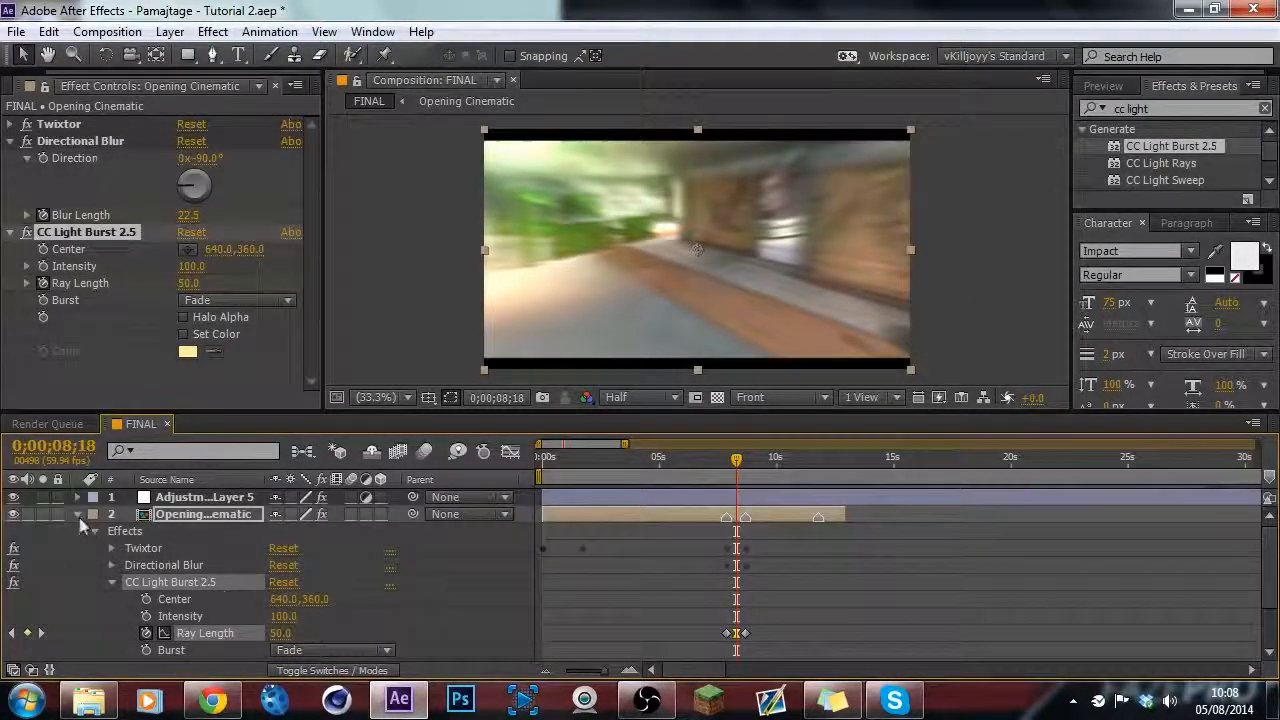
left_click(78, 515)
left_click(706, 474)
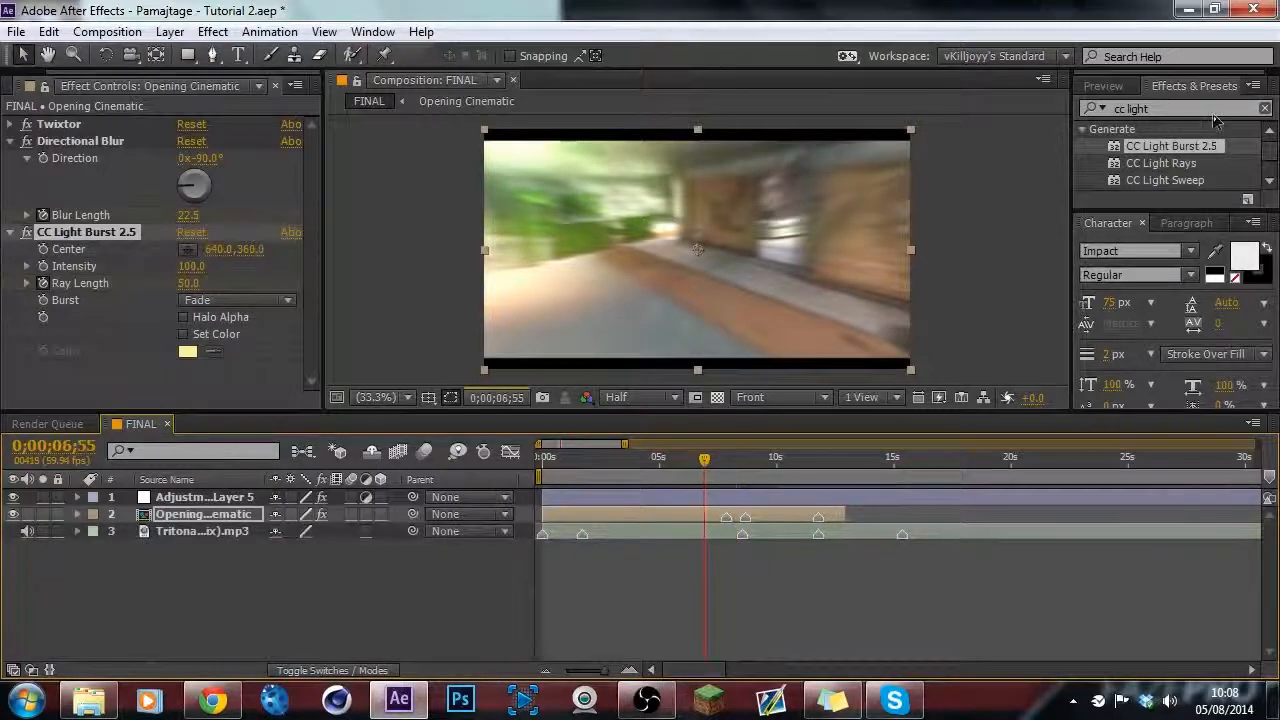
left_click(1110, 86)
left_click_drag(594, 412, 594, 489)
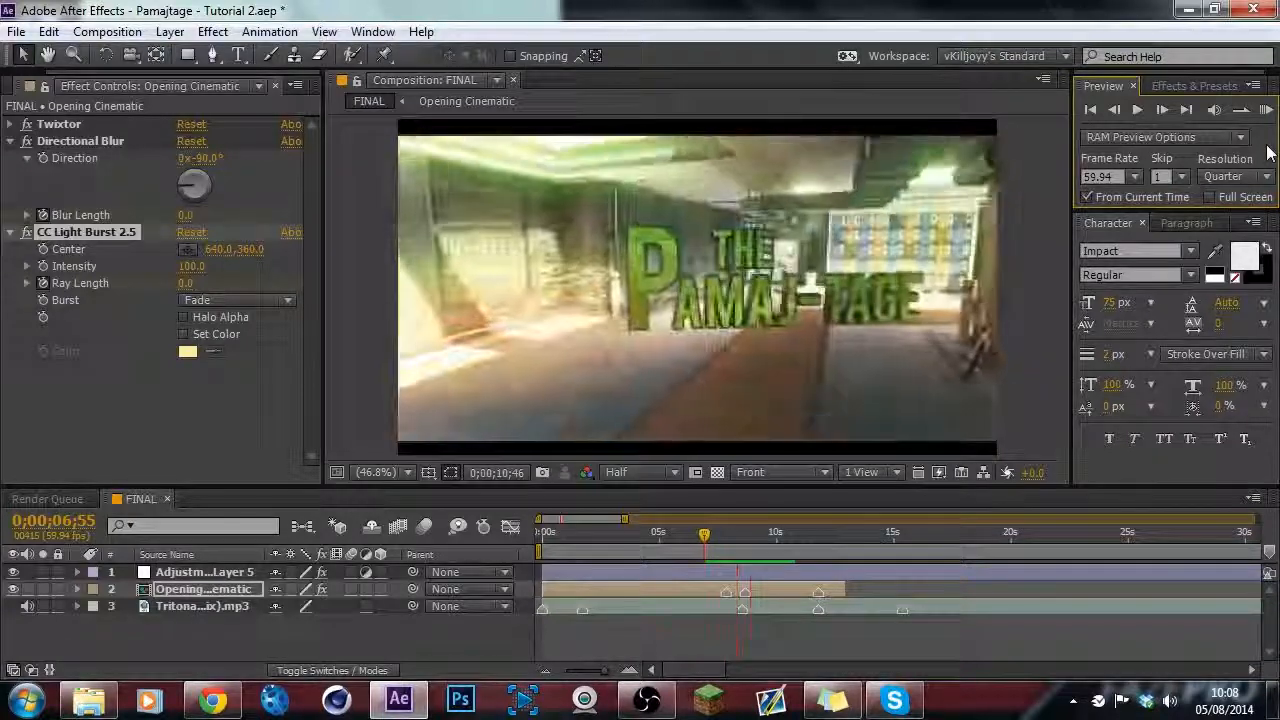
key("space")
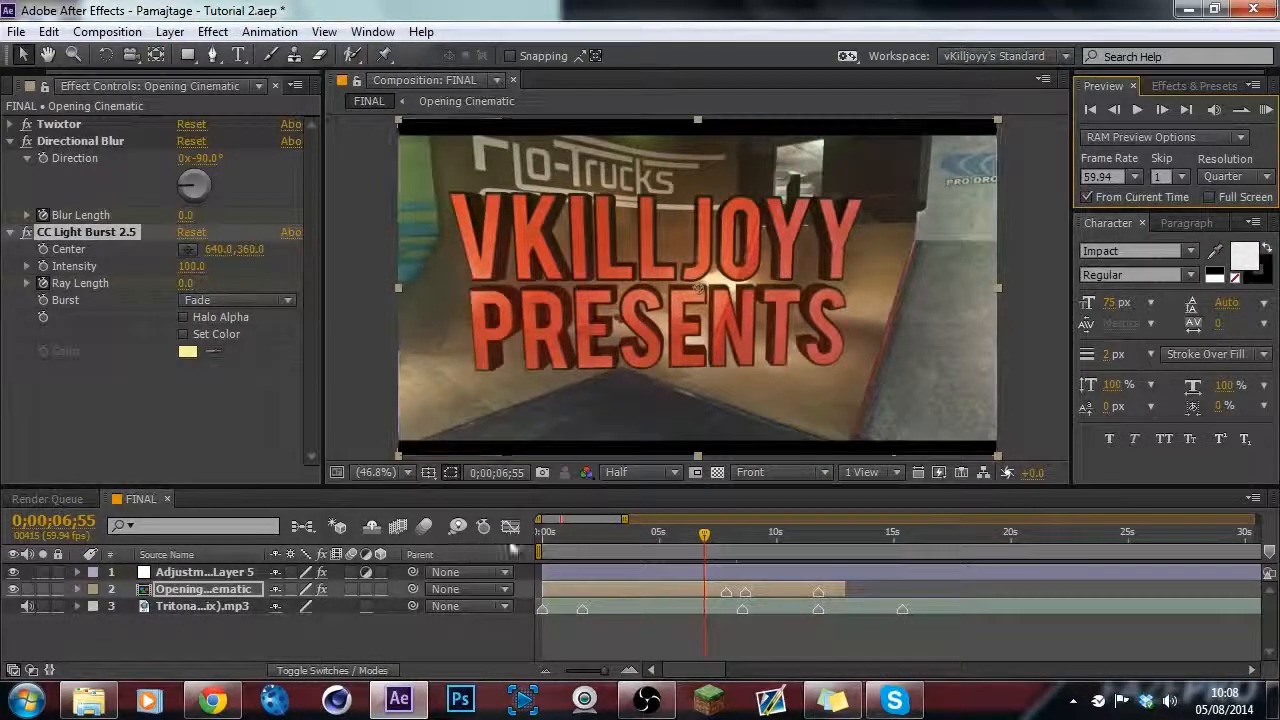
Save the project and apply the Bass & Treble audio effect to the mp3 music layer.
left_click(225, 607)
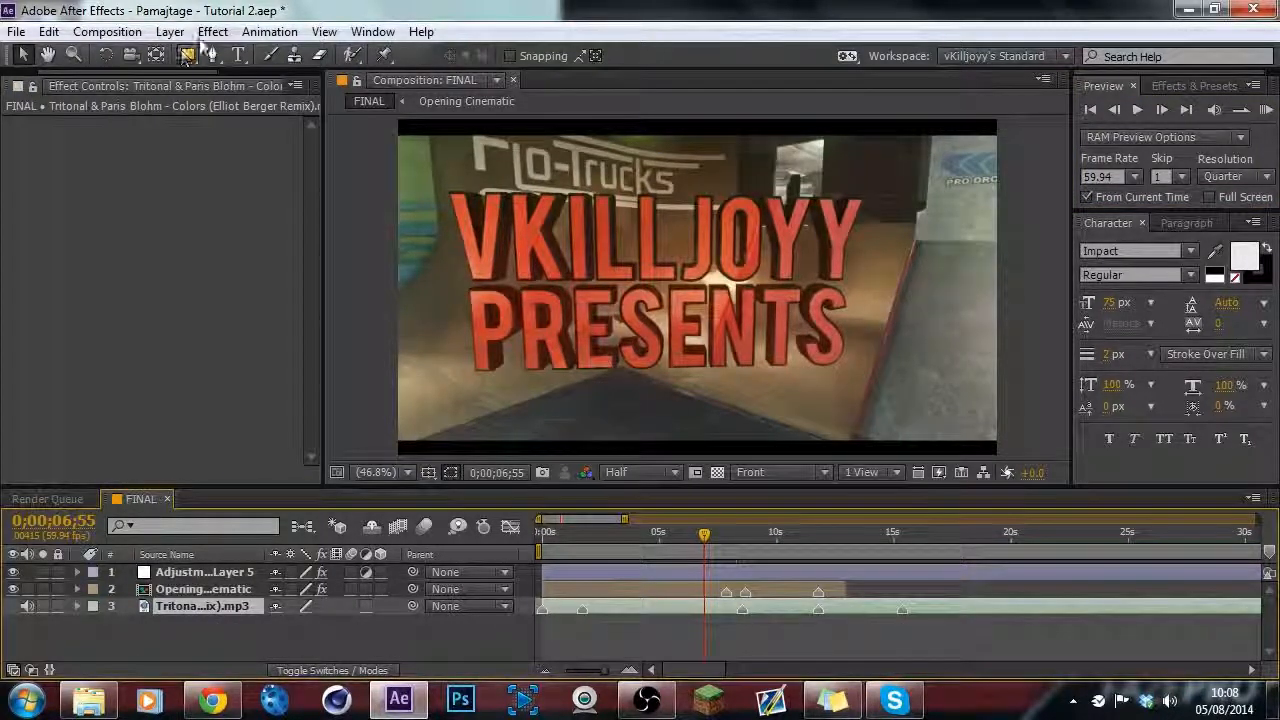
key("ctrl+s")
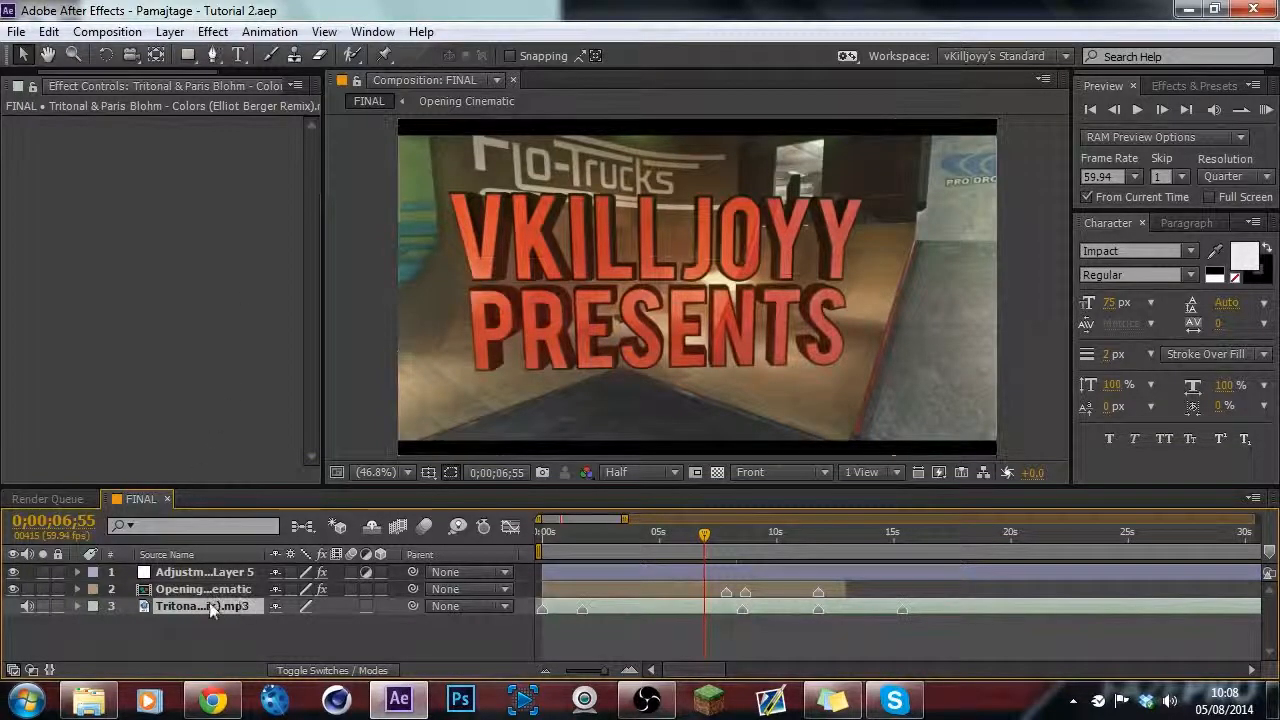
left_click(213, 31)
mouse_move(350, 137)
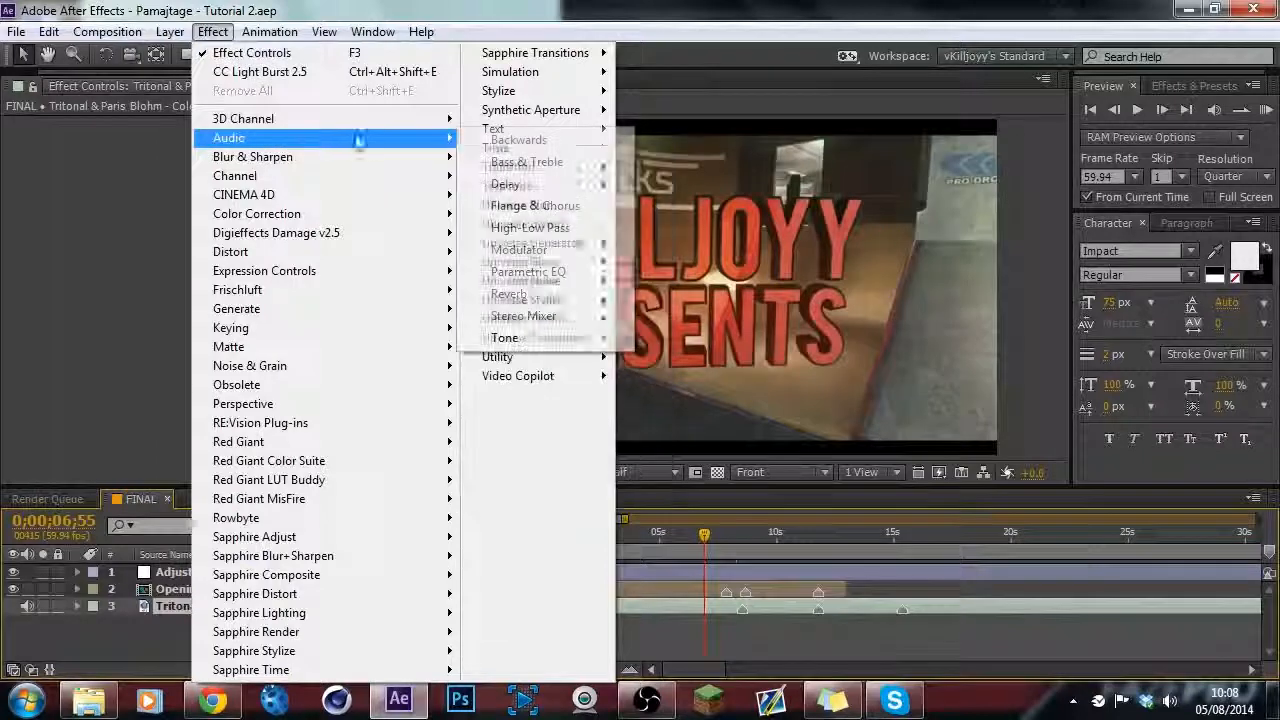
left_click(515, 161)
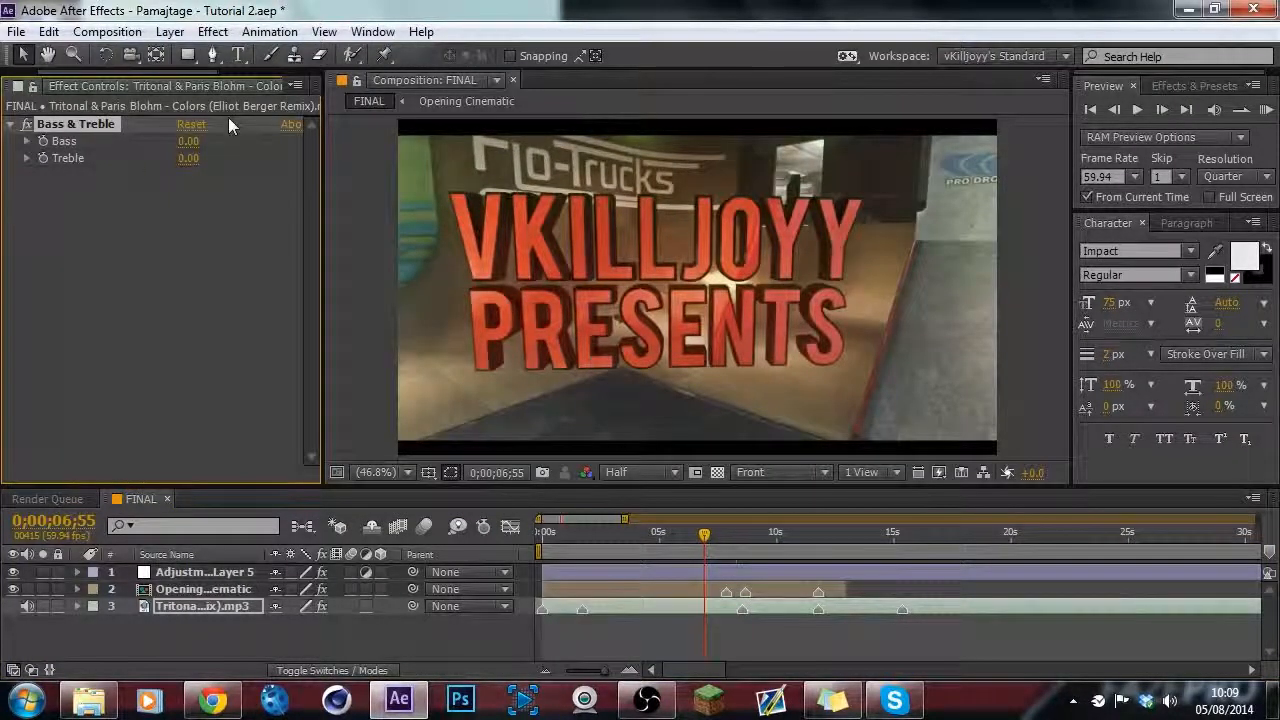
Hide the adjustment and Opening Cinematic layers and RAM preview the music from 0;00;00;00.
left_click(542, 537)
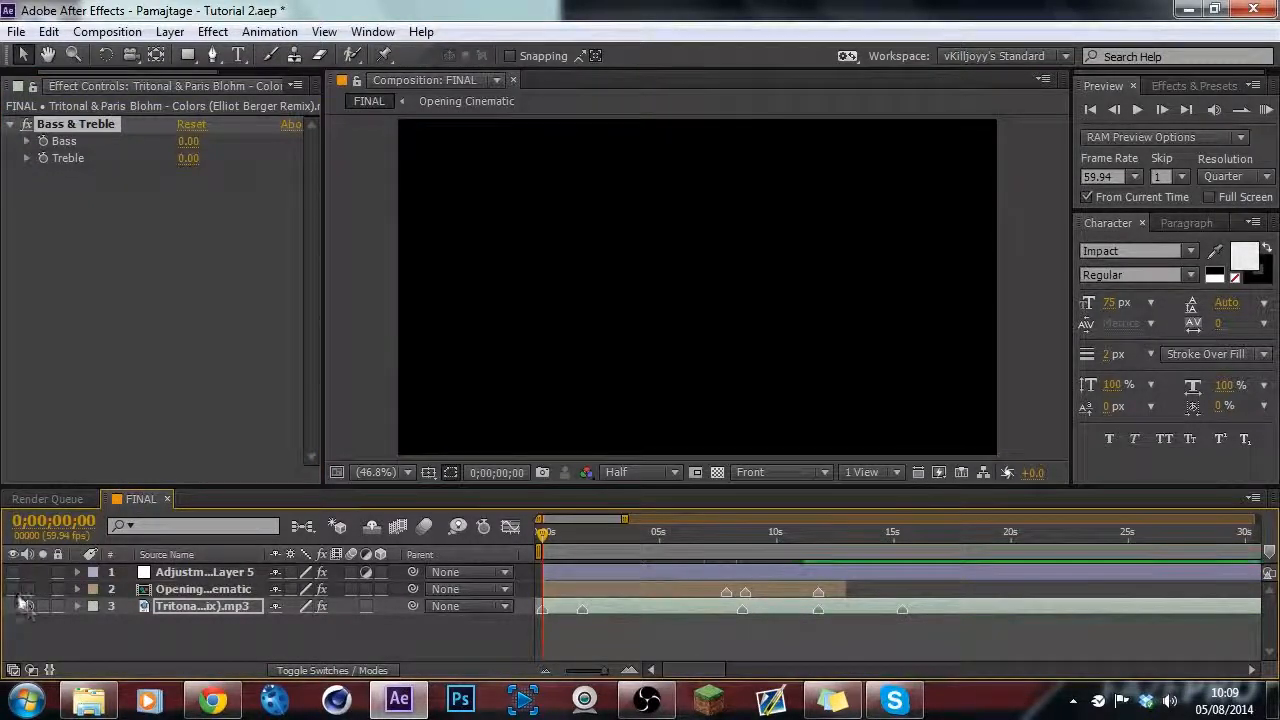
left_click(1266, 109)
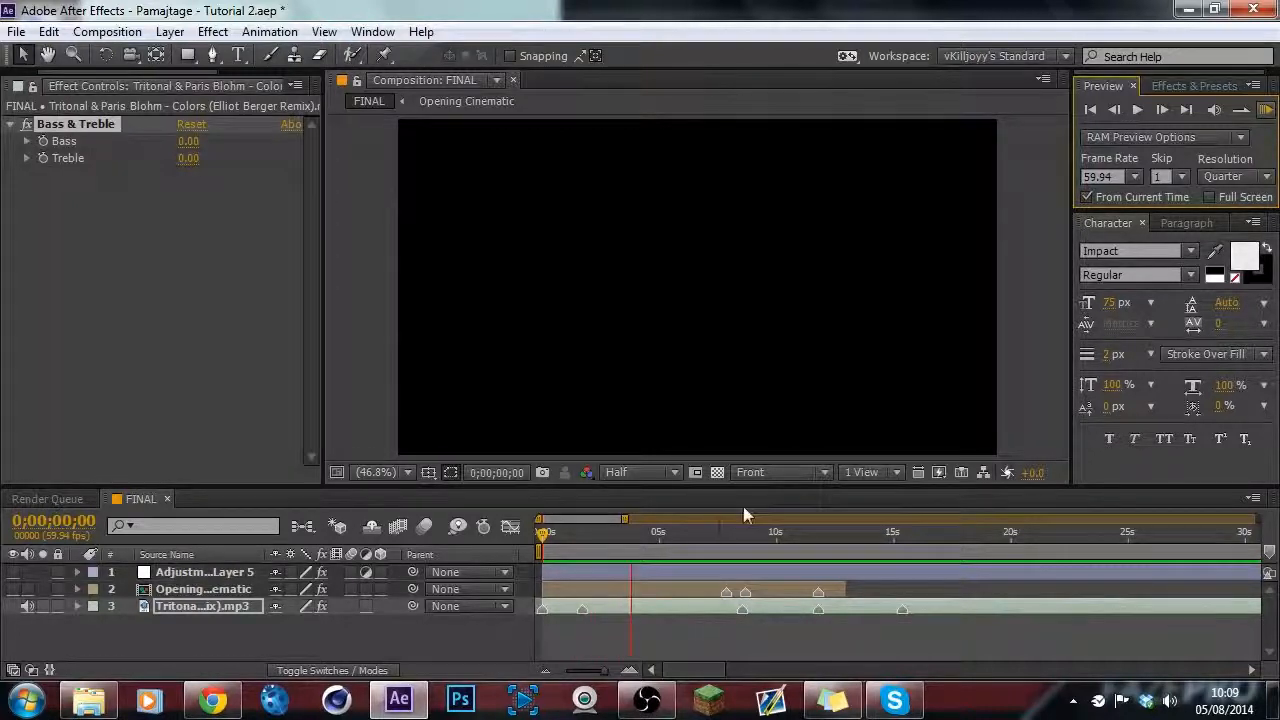
key("space")
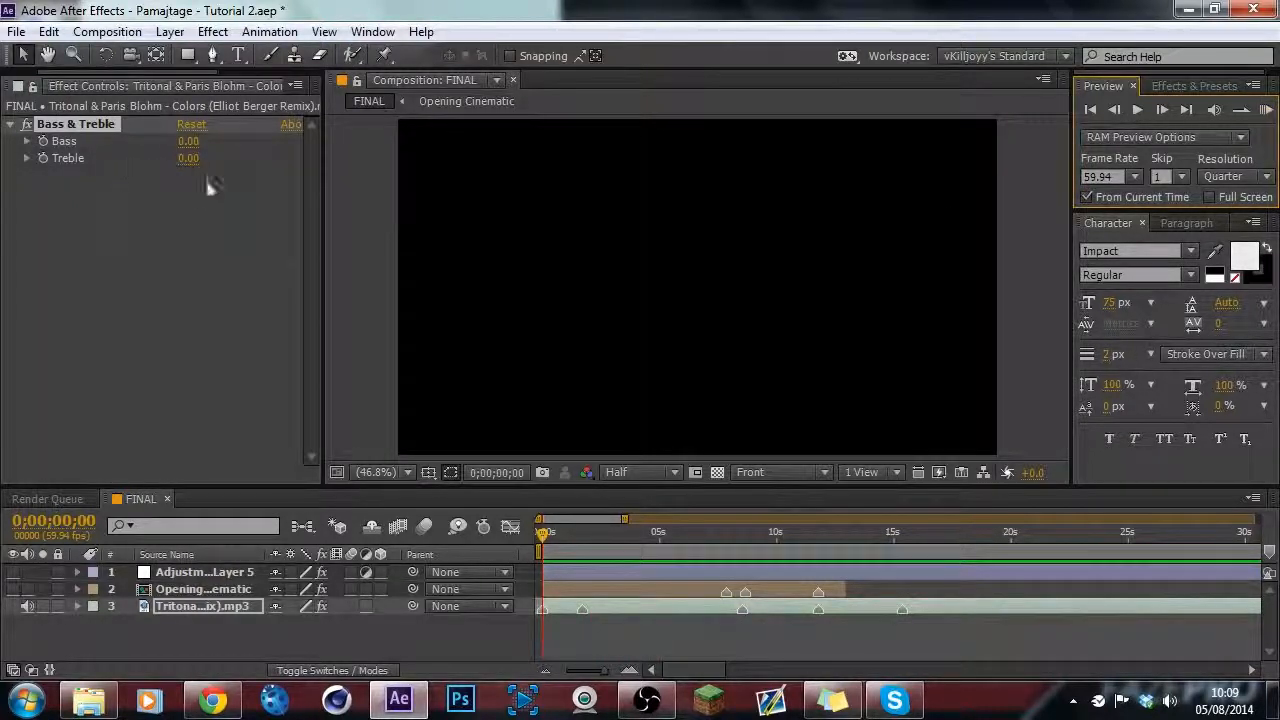
Set Bass to -100 and Treble to 100 in the music layer's Bass & Treble effect, and RAM preview the sound.
left_click(188, 141)
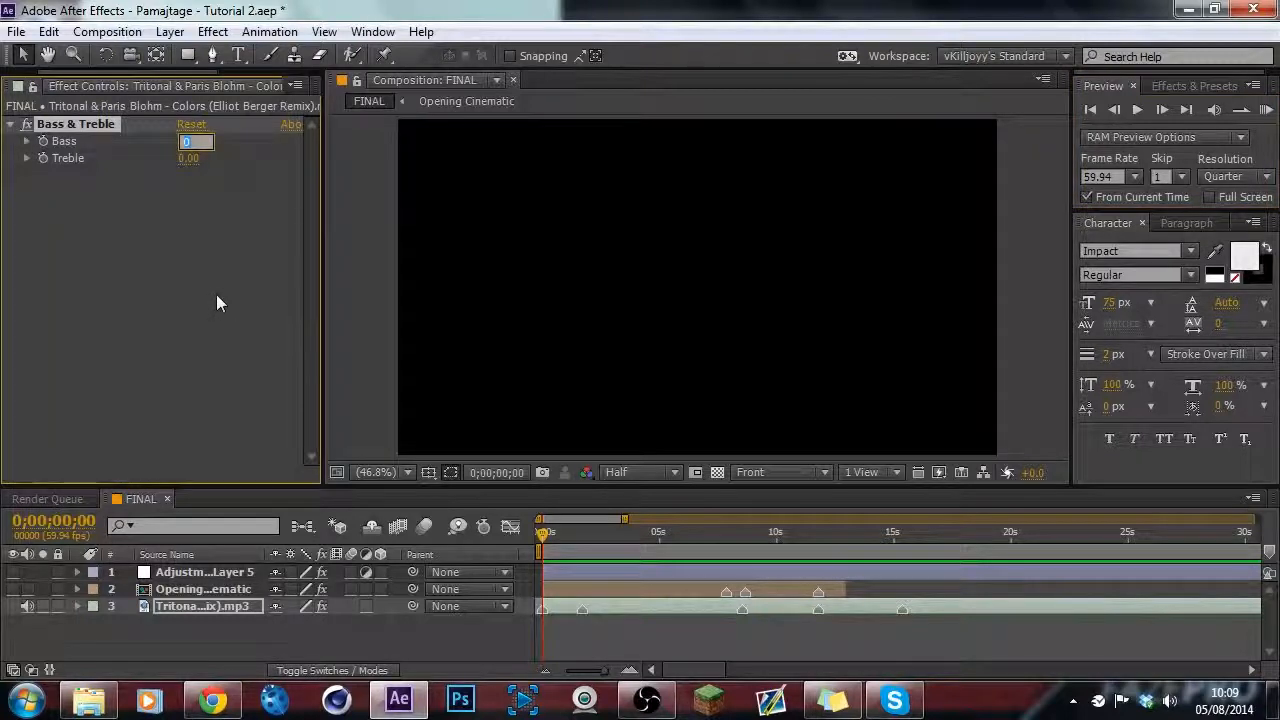
type("-100")
key("Return")
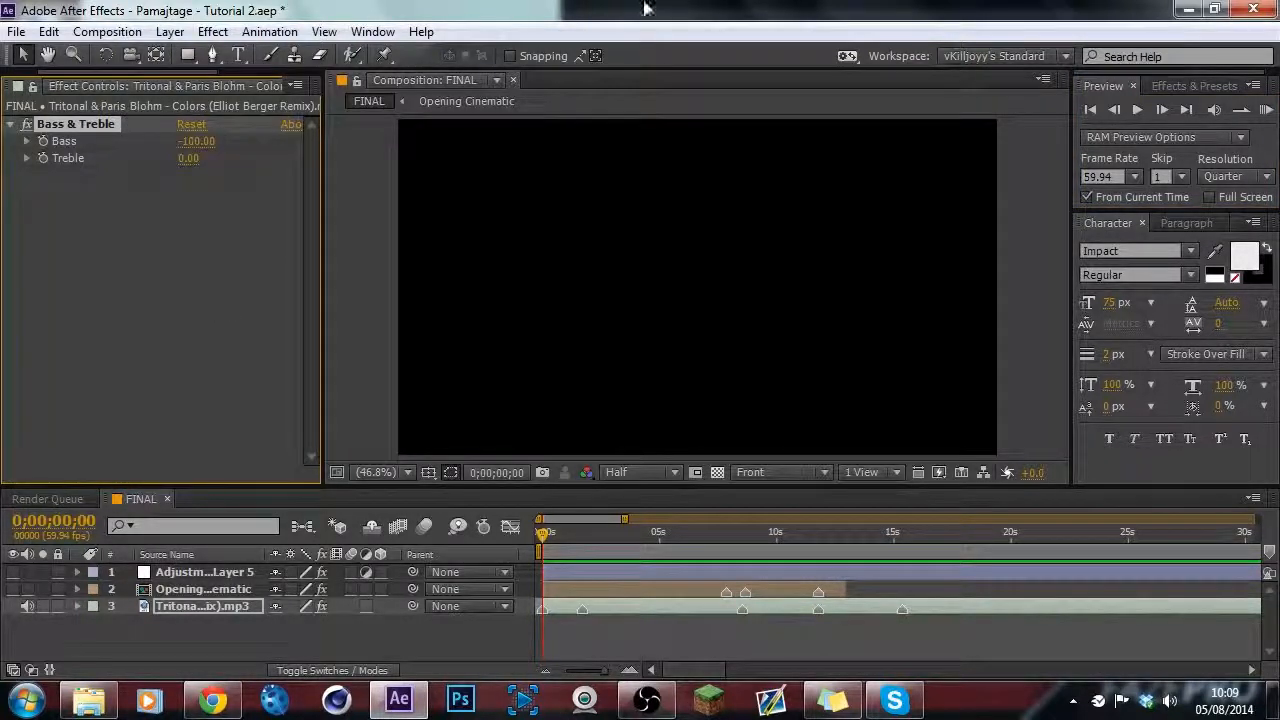
left_click(190, 158)
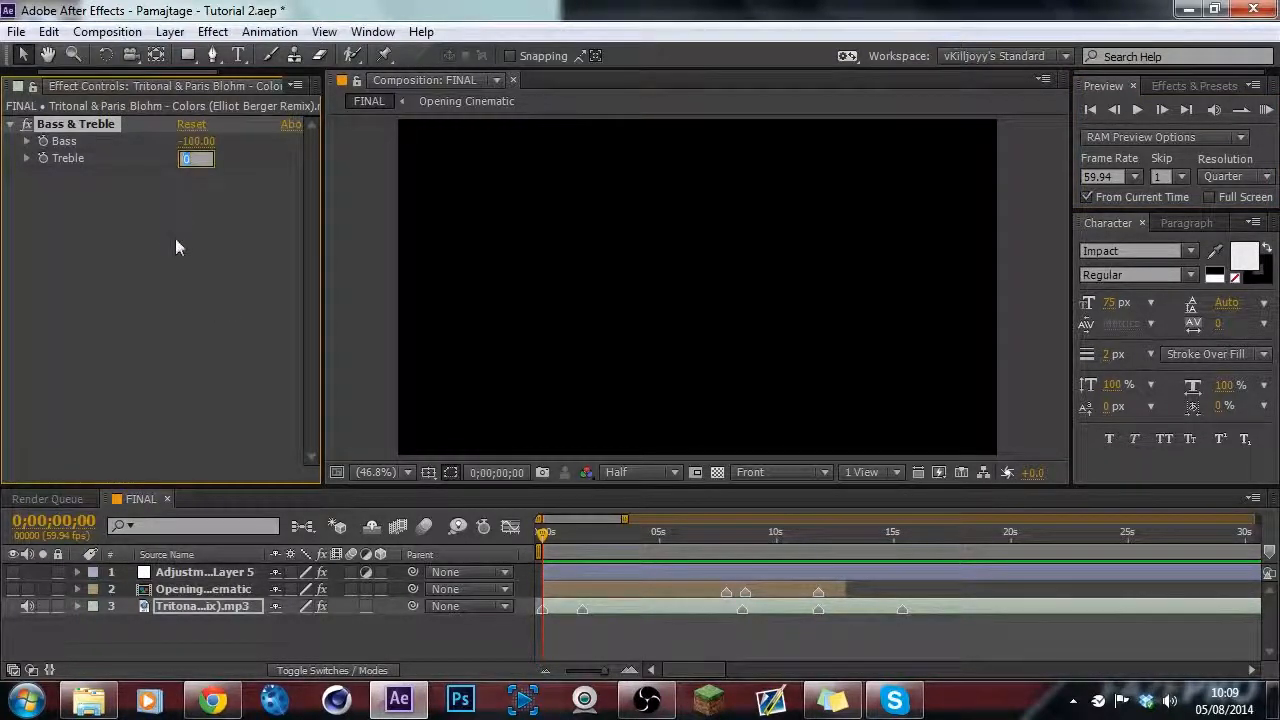
type("100")
key("Return")
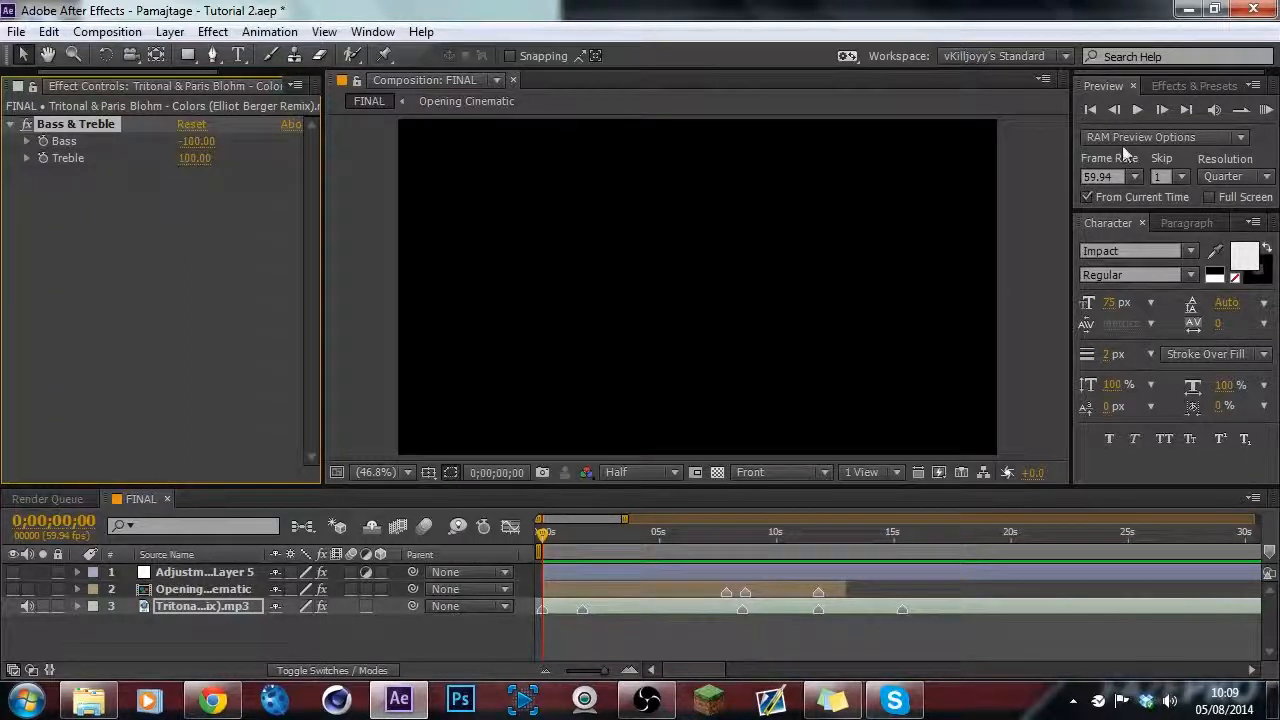
left_click(1266, 110)
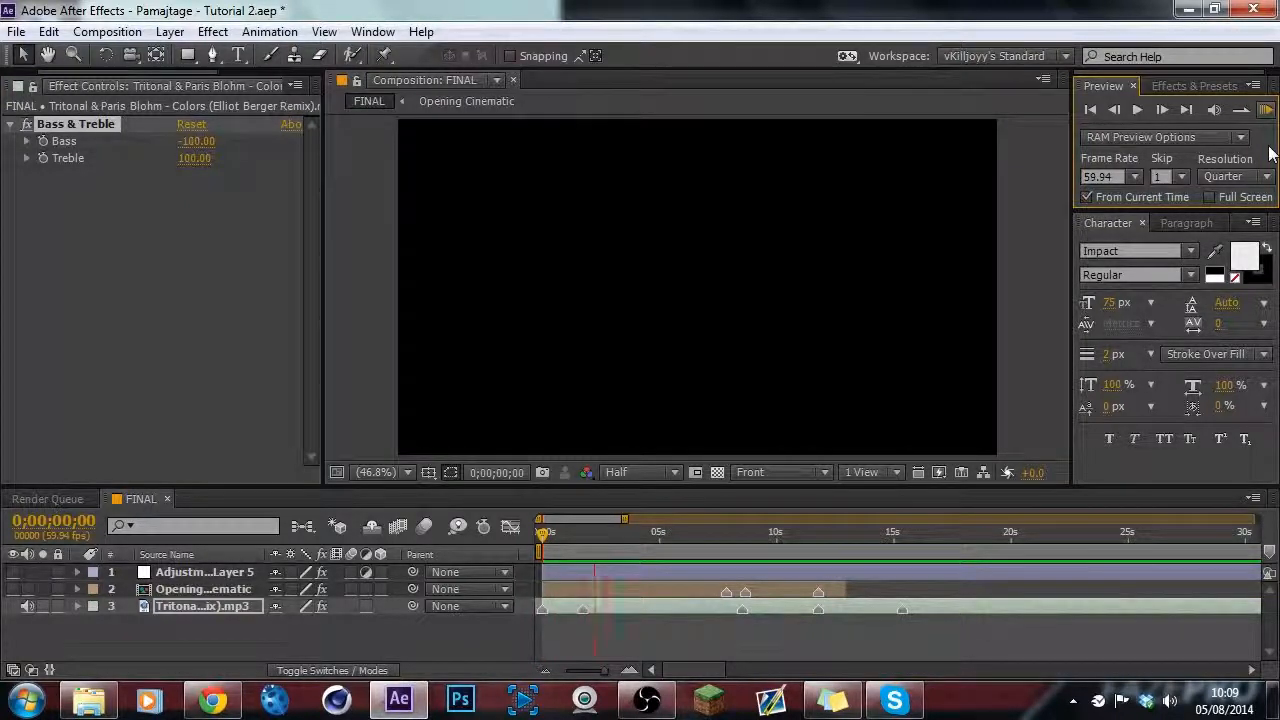
key("space")
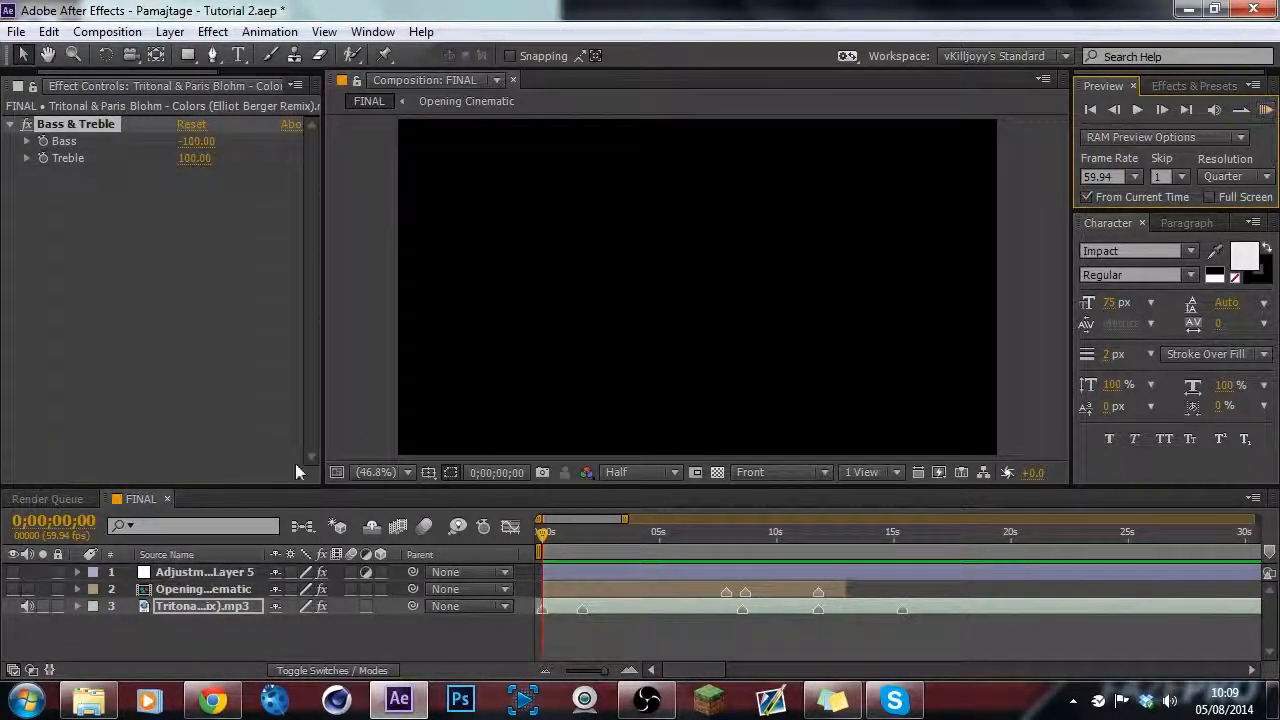
Try to convert the mp3 music layer's audio to keyframes with the Keyframe Assistant.
left_click(186, 608)
right_click(184, 604)
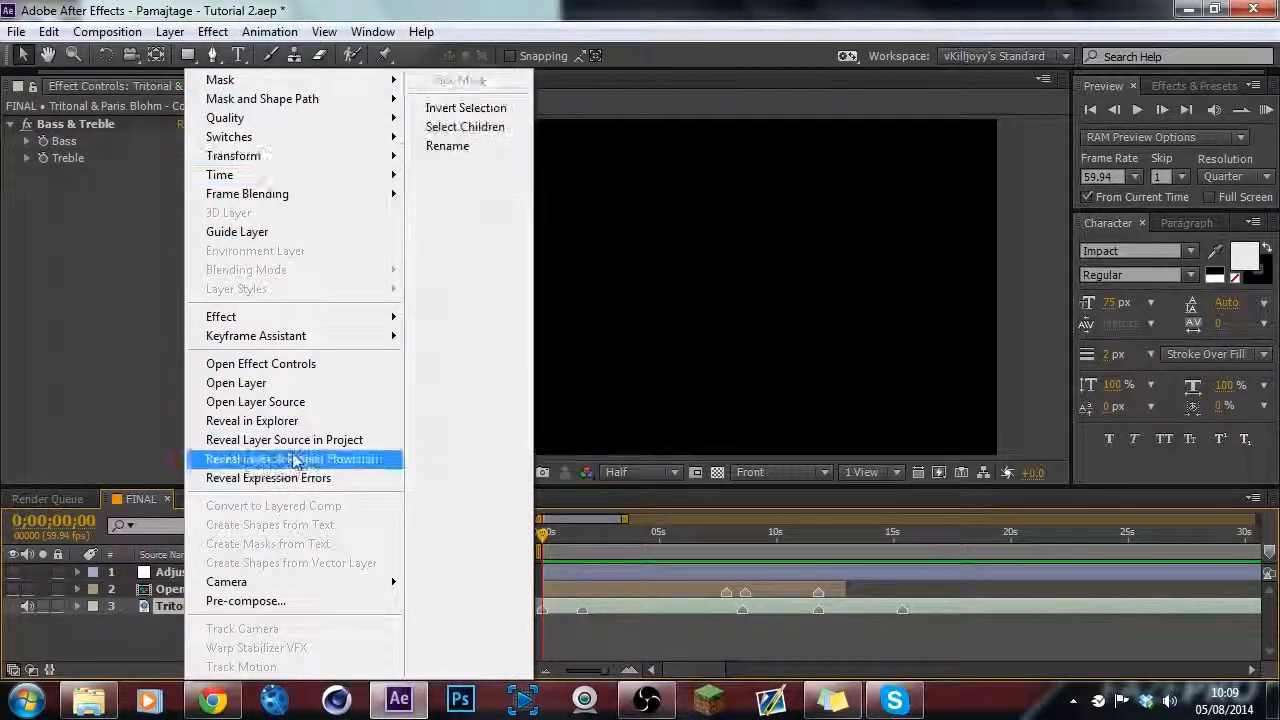
mouse_move(360, 336)
left_click(438, 340)
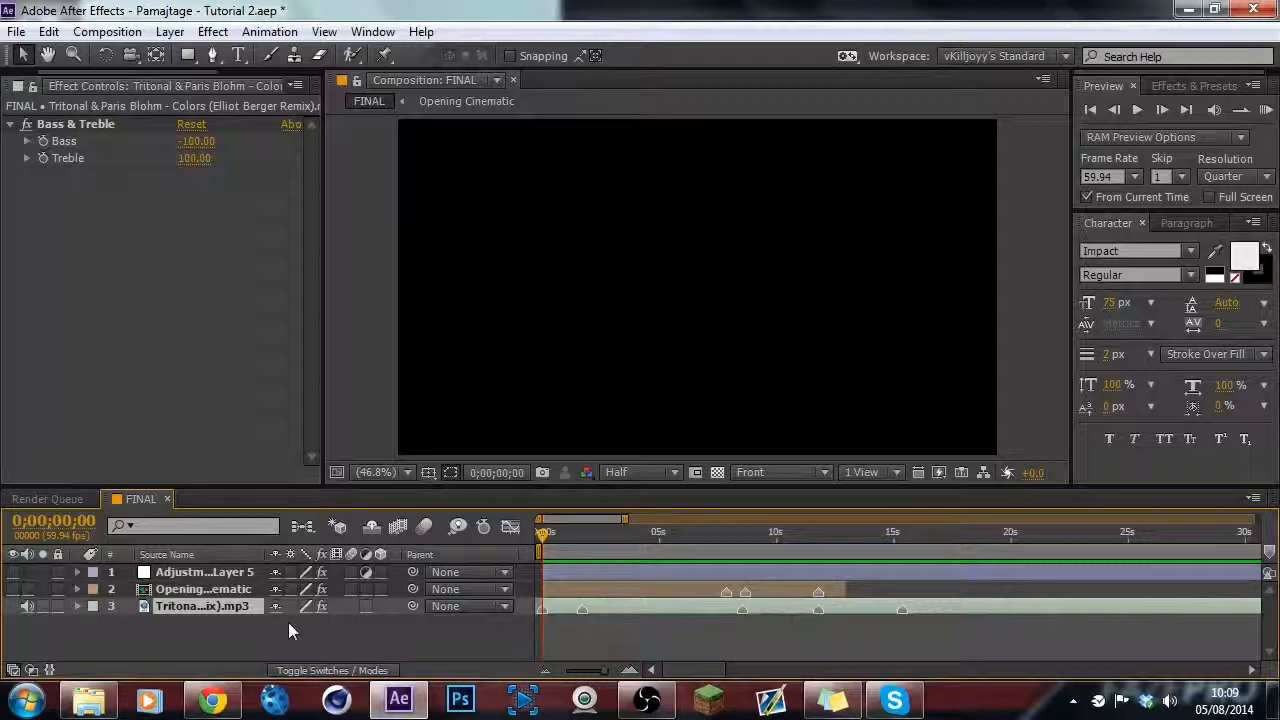
left_click(164, 293)
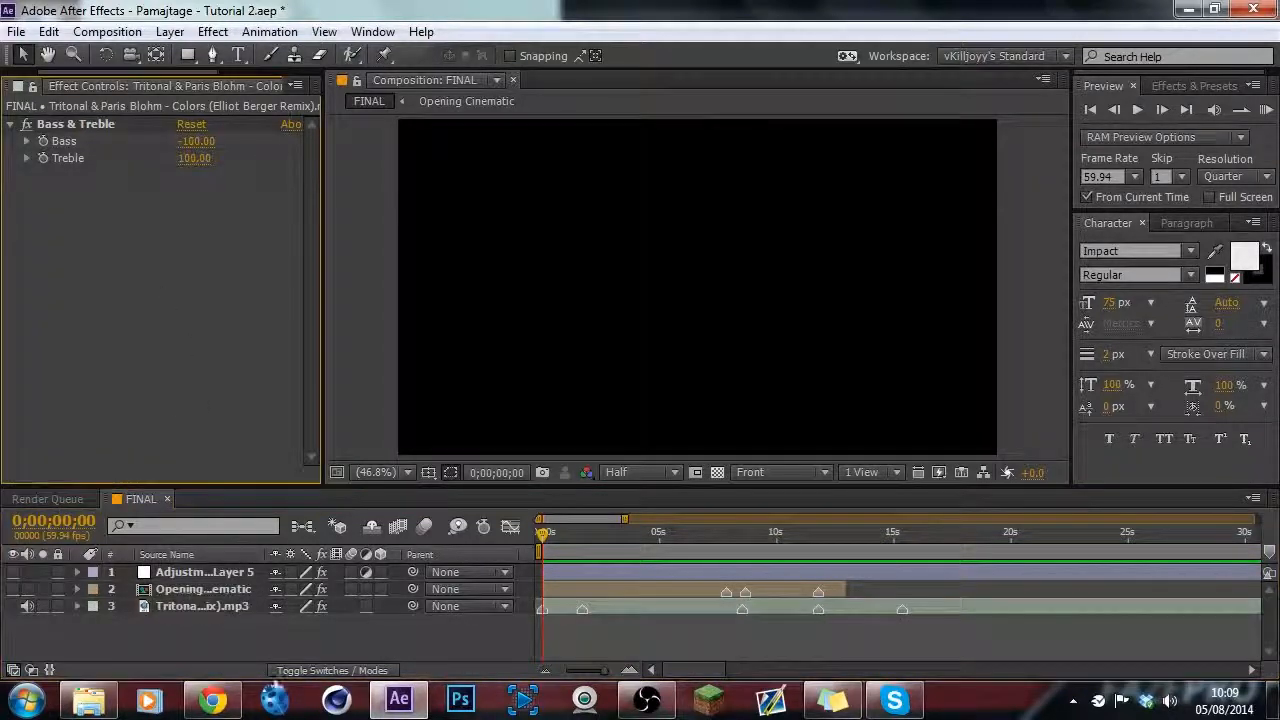
left_click(206, 608)
right_click(206, 608)
mouse_move(300, 336)
left_click(480, 337)
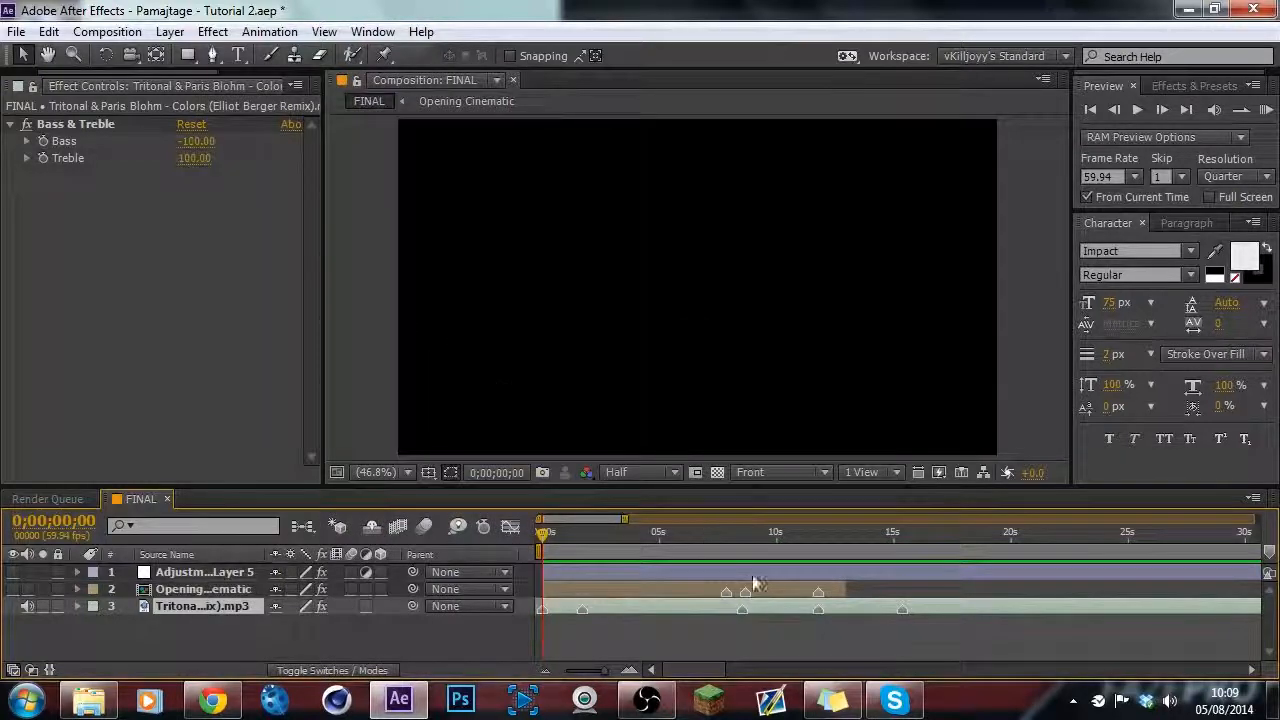
left_click(952, 653)
left_click(685, 607)
right_click(685, 607)
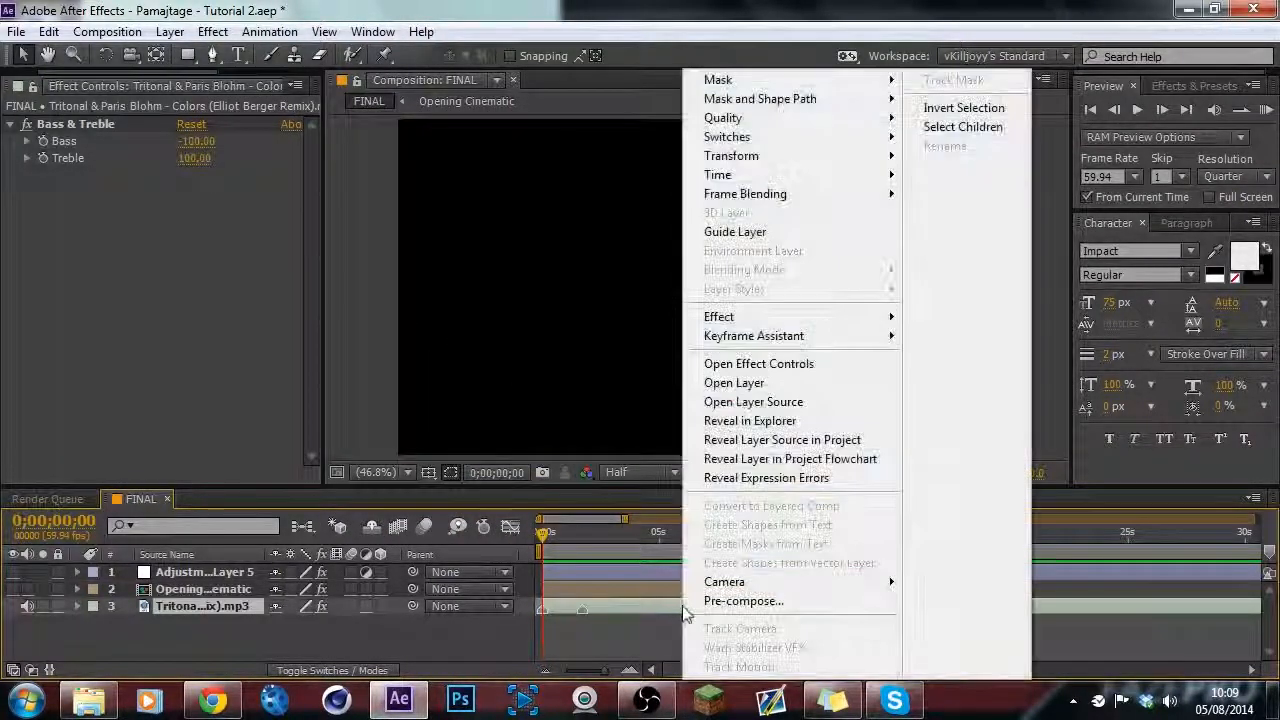
mouse_move(800, 336)
left_click(952, 336)
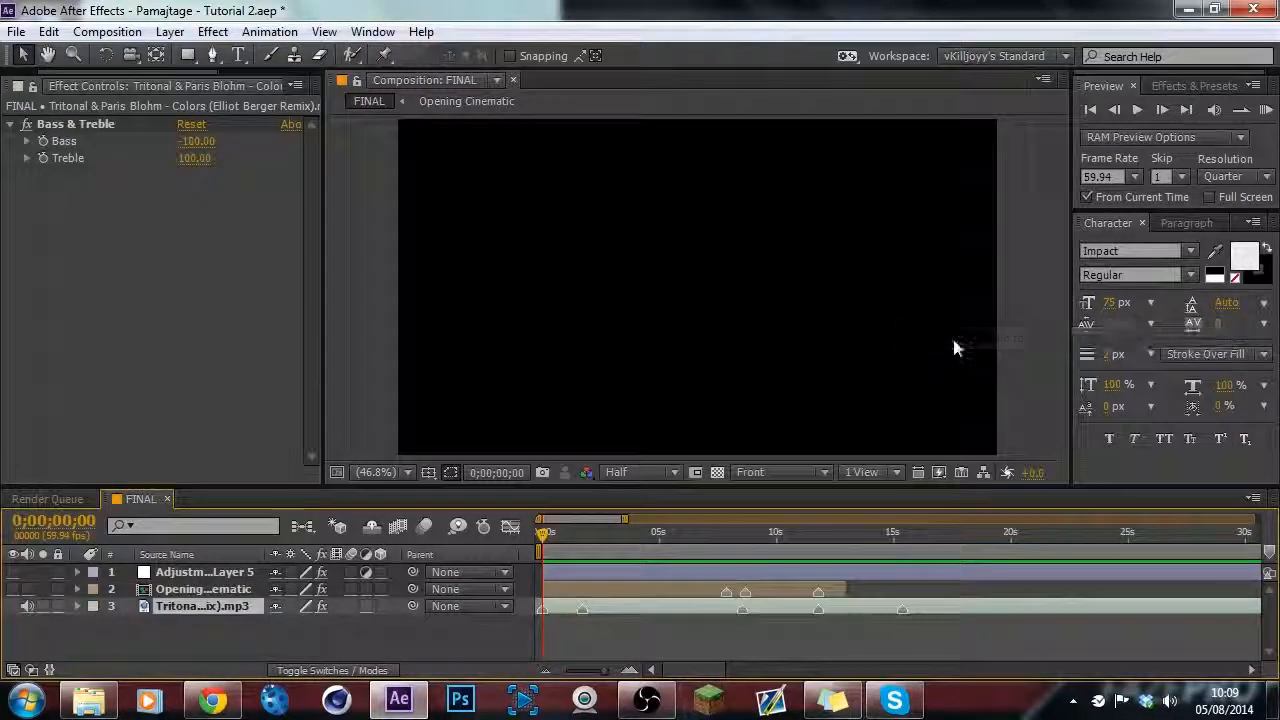
Make the adjustment and Opening Cinematic layers visible, and retry converting the mp3 music layer's audio to keyframes.
left_click(13, 124)
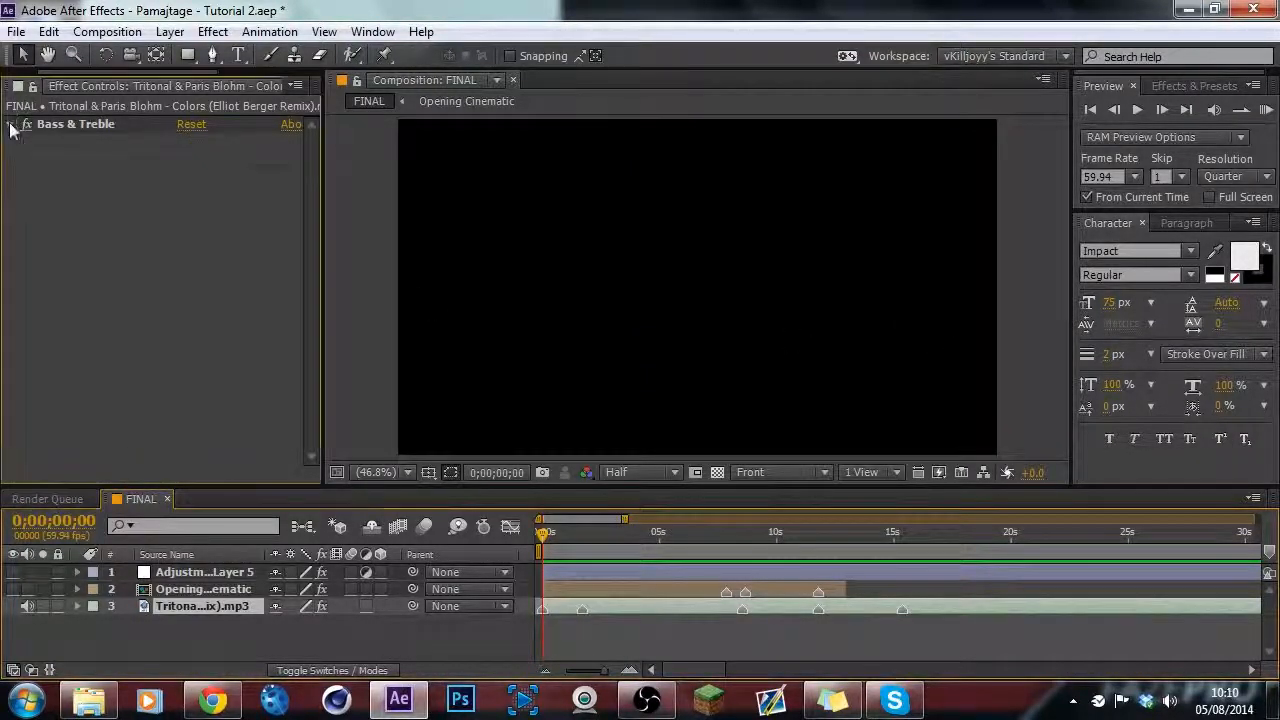
left_click(182, 634)
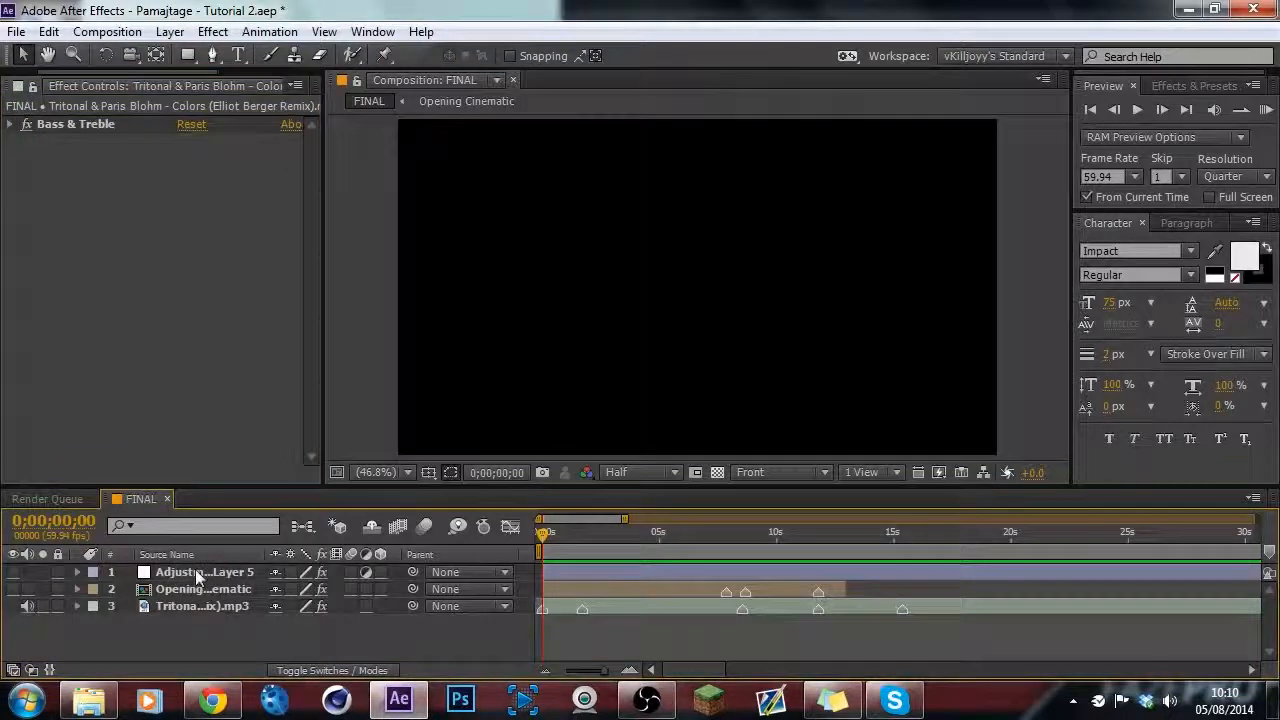
left_click(198, 574)
left_click(174, 605)
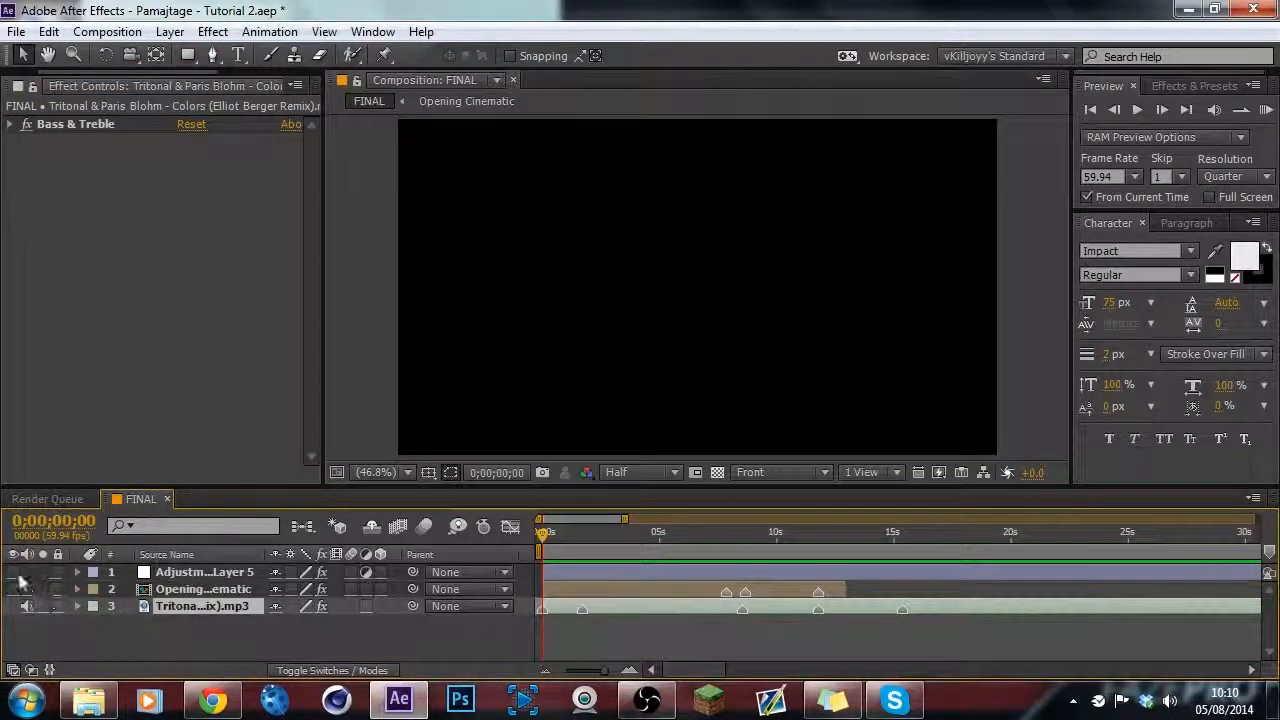
right_click(636, 608)
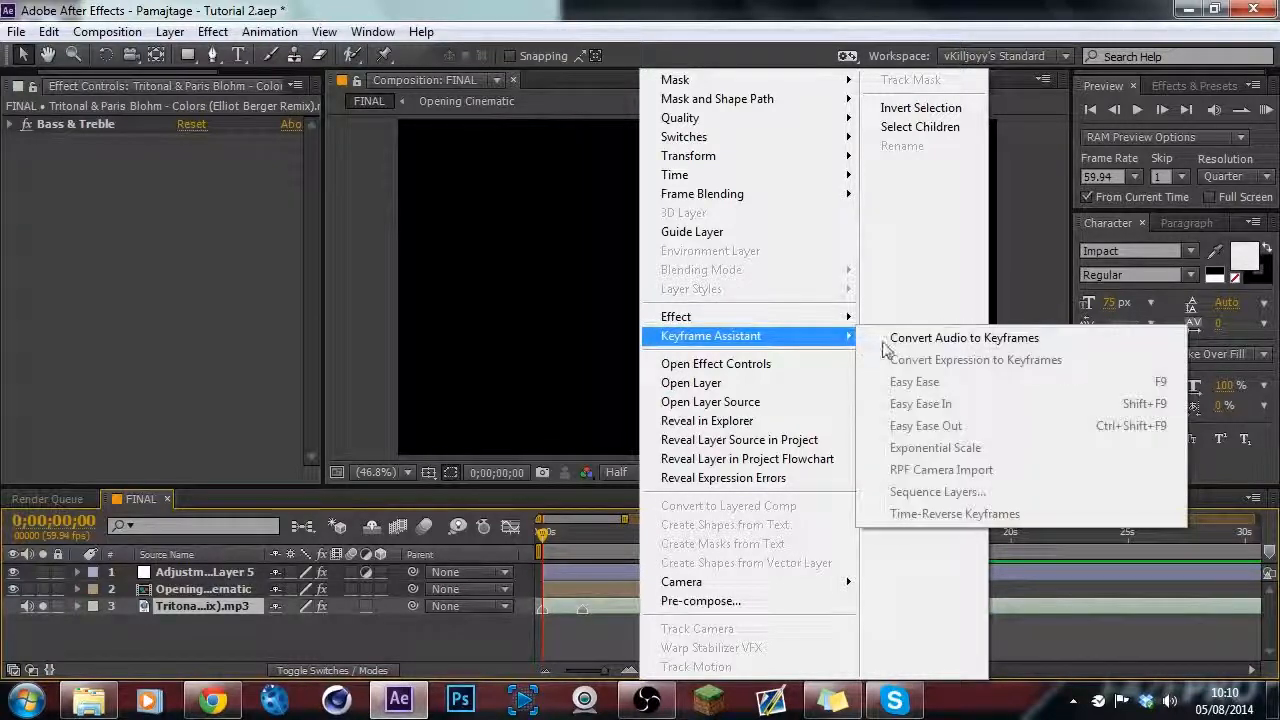
left_click(882, 341)
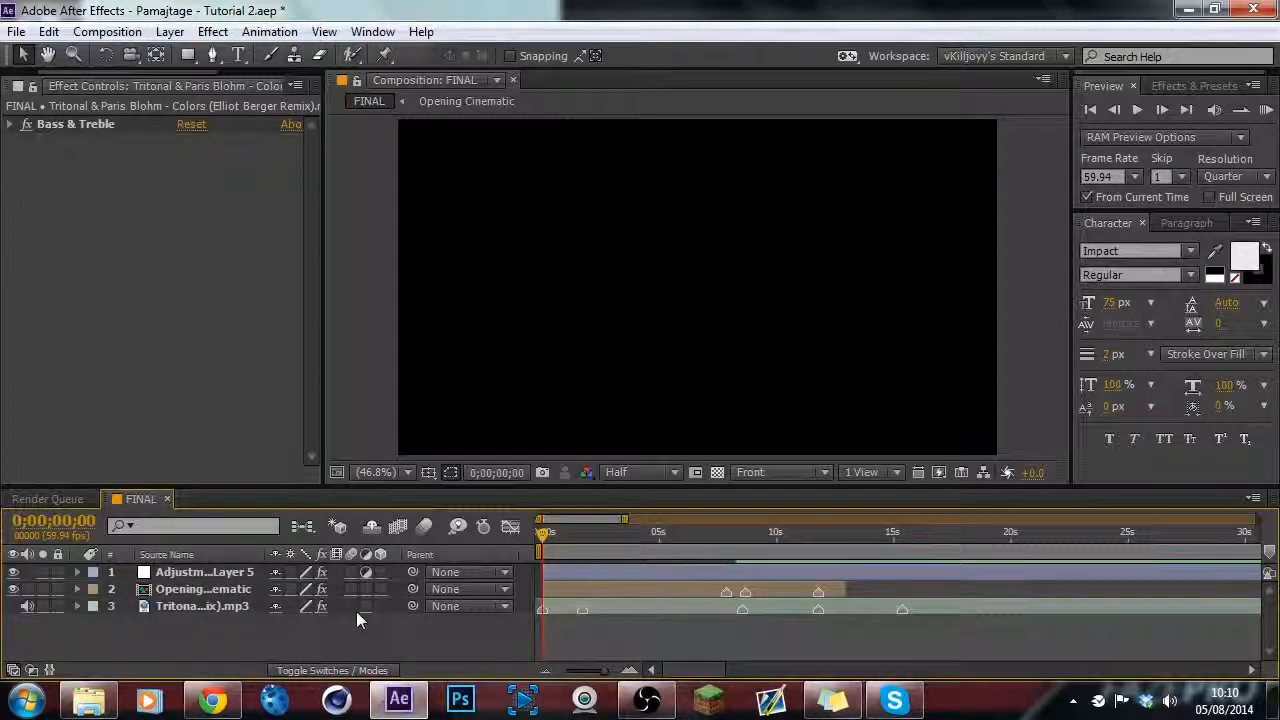
left_click(1125, 604)
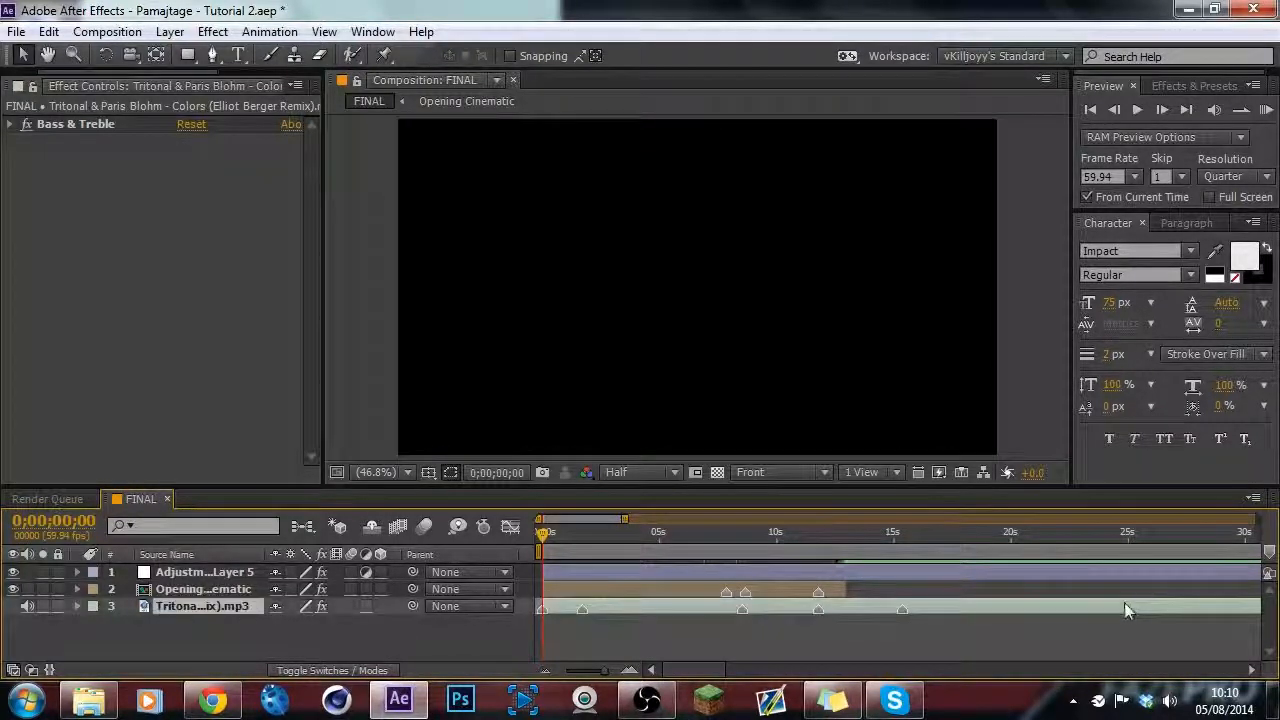
left_click(261, 627)
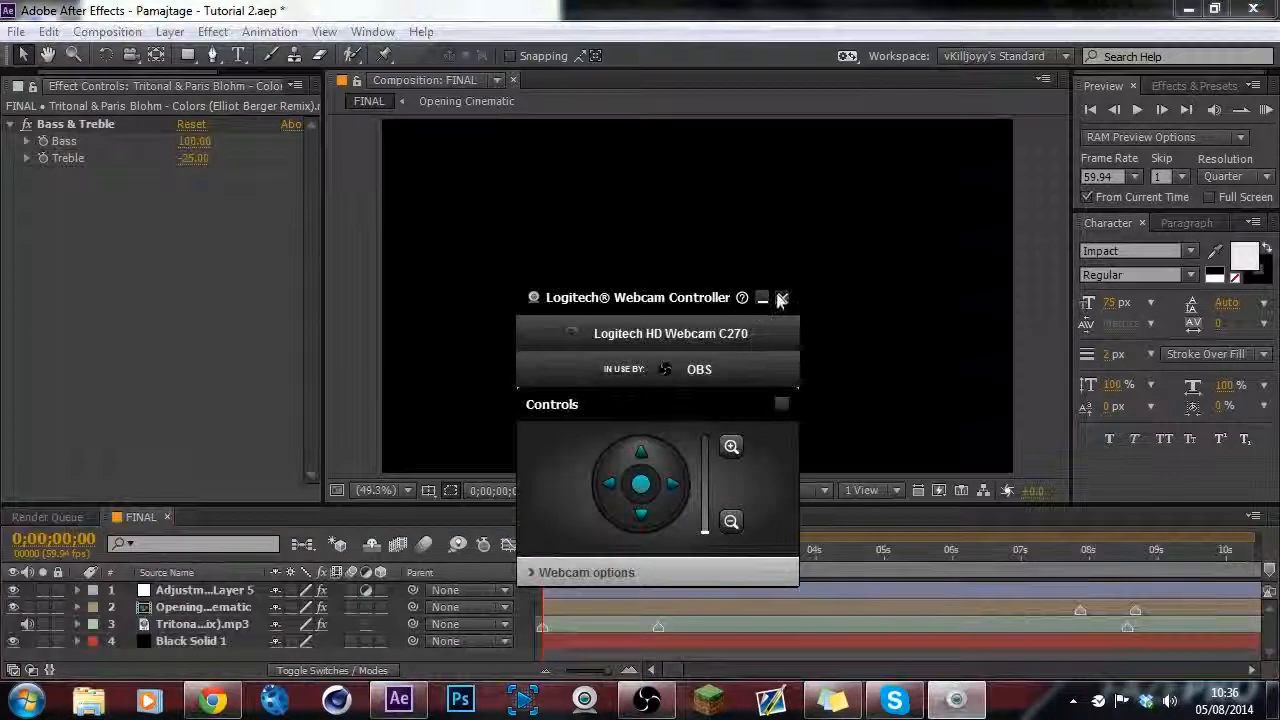
Close the Logitech Webcam Controller and delete the Bass & Treble effect from the mp3 music layer.
left_click(785, 296)
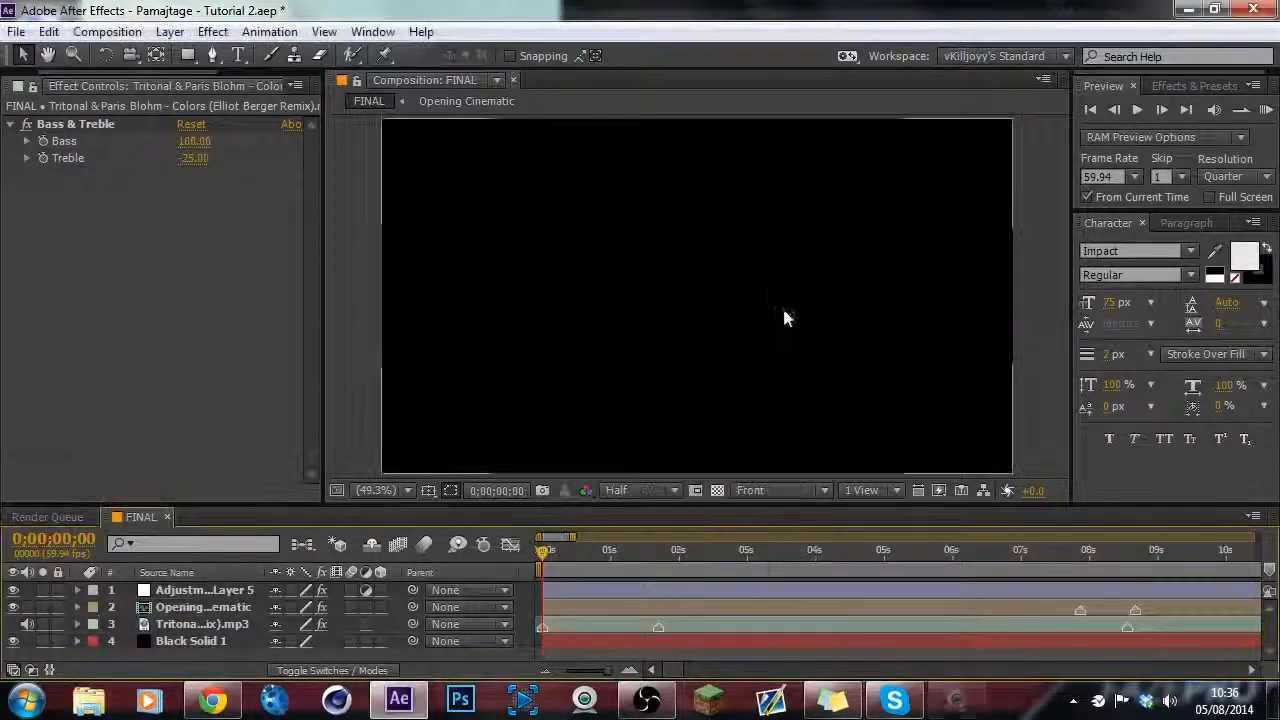
left_click(192, 640)
left_click(205, 624)
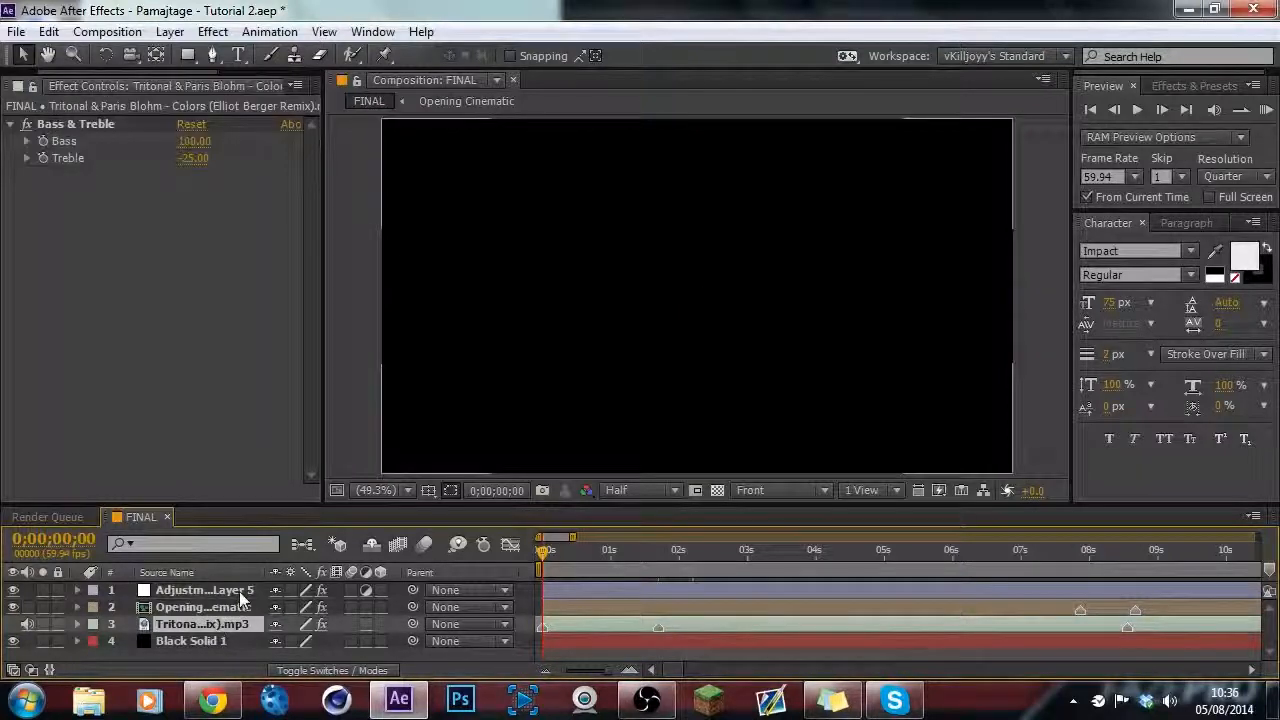
left_click(106, 124)
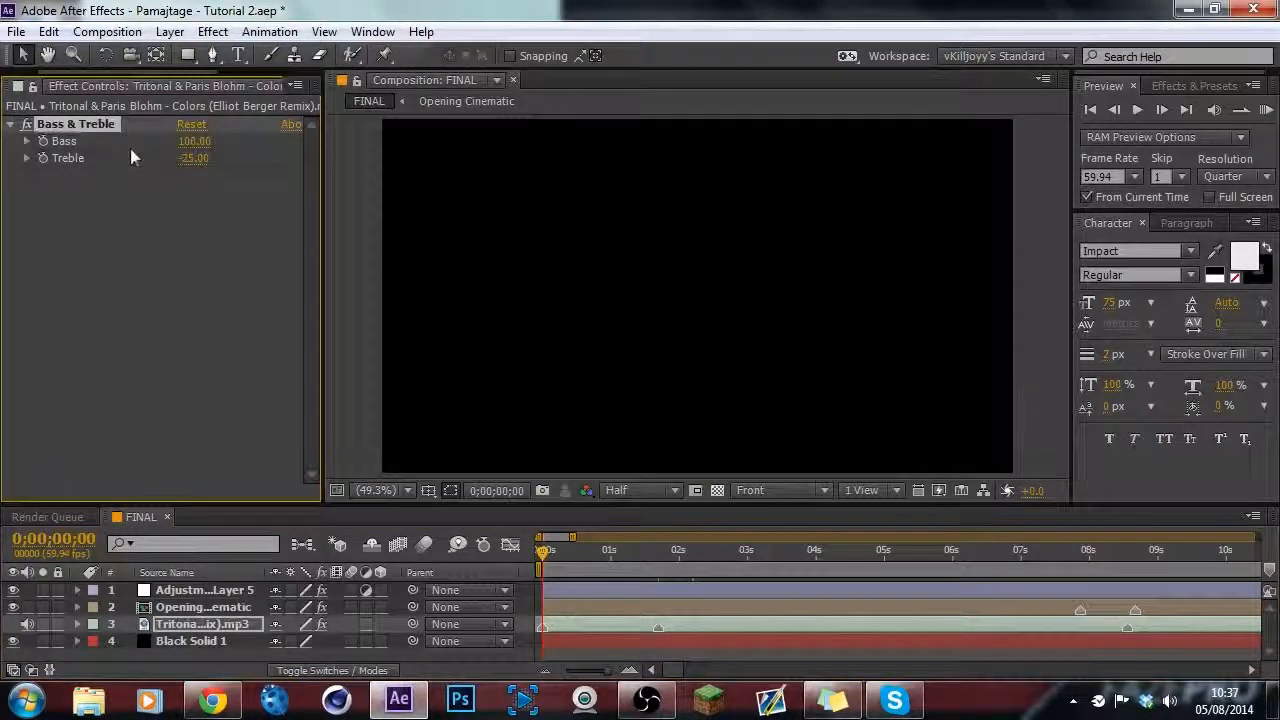
key("Delete")
Look up the Convert Audio to Keyframes option for the mp3 music layer, and select Adjustment Layer 5.
right_click(229, 619)
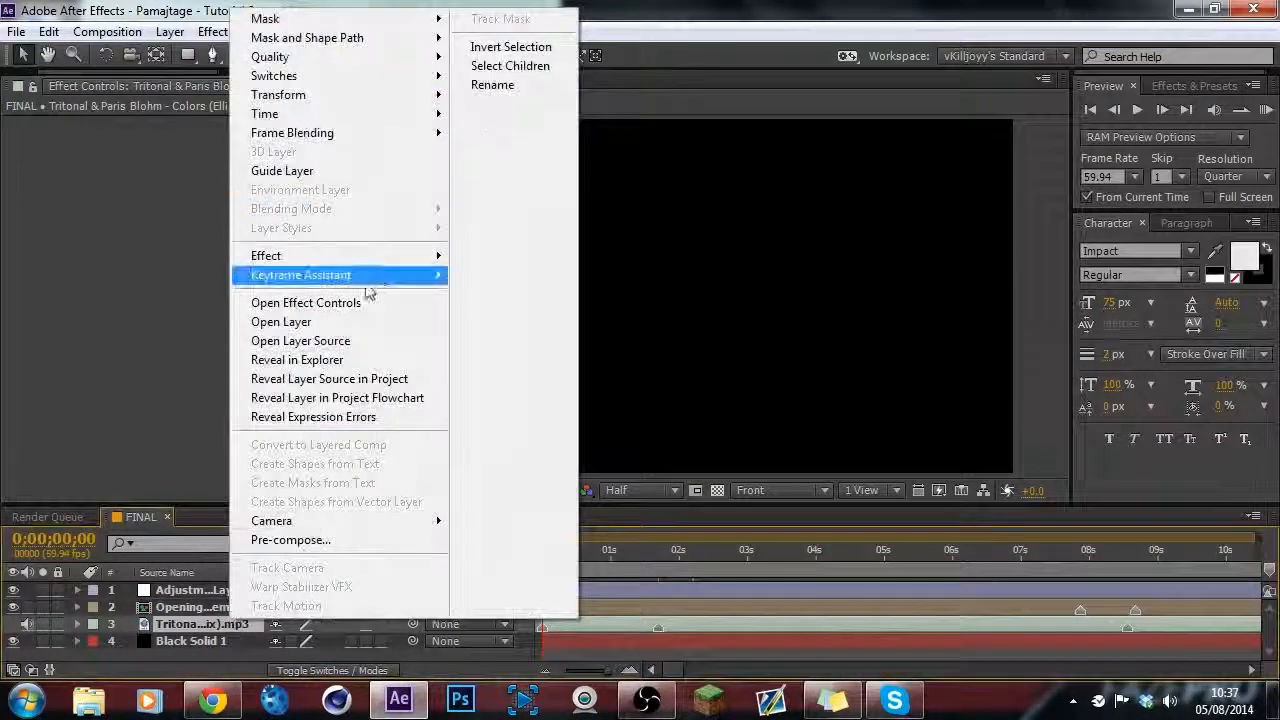
mouse_move(373, 281)
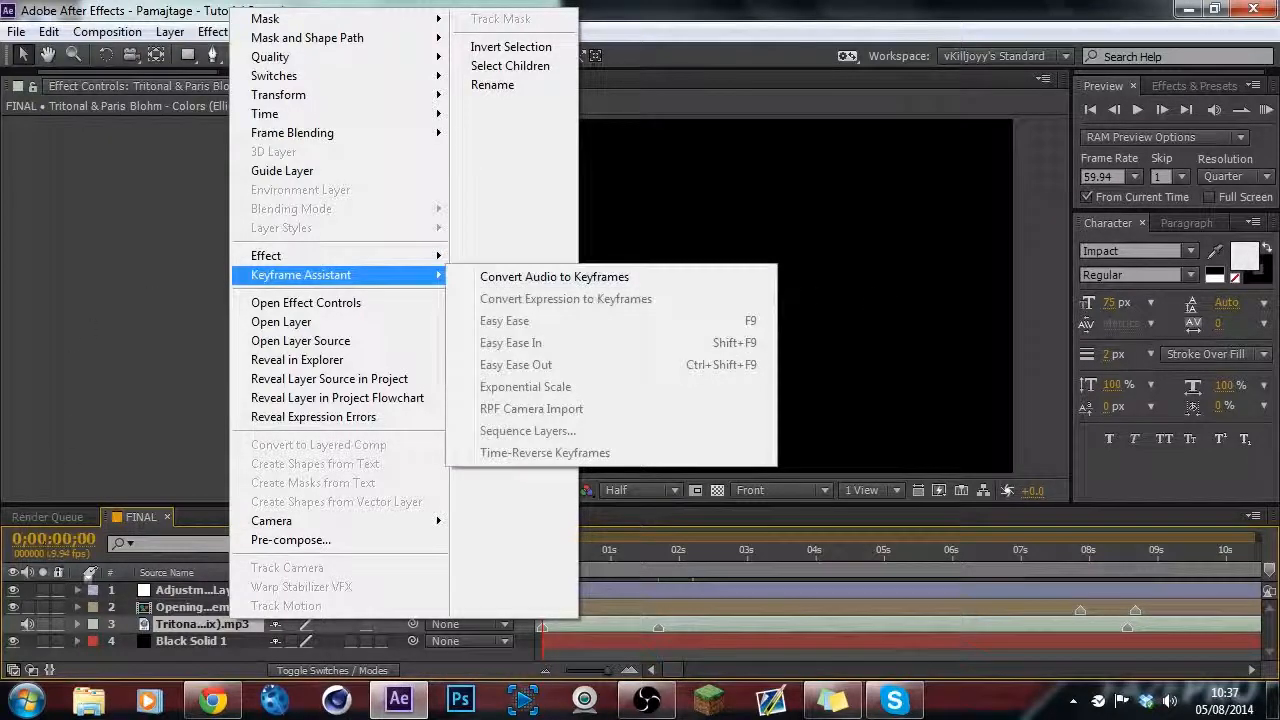
left_click(146, 590)
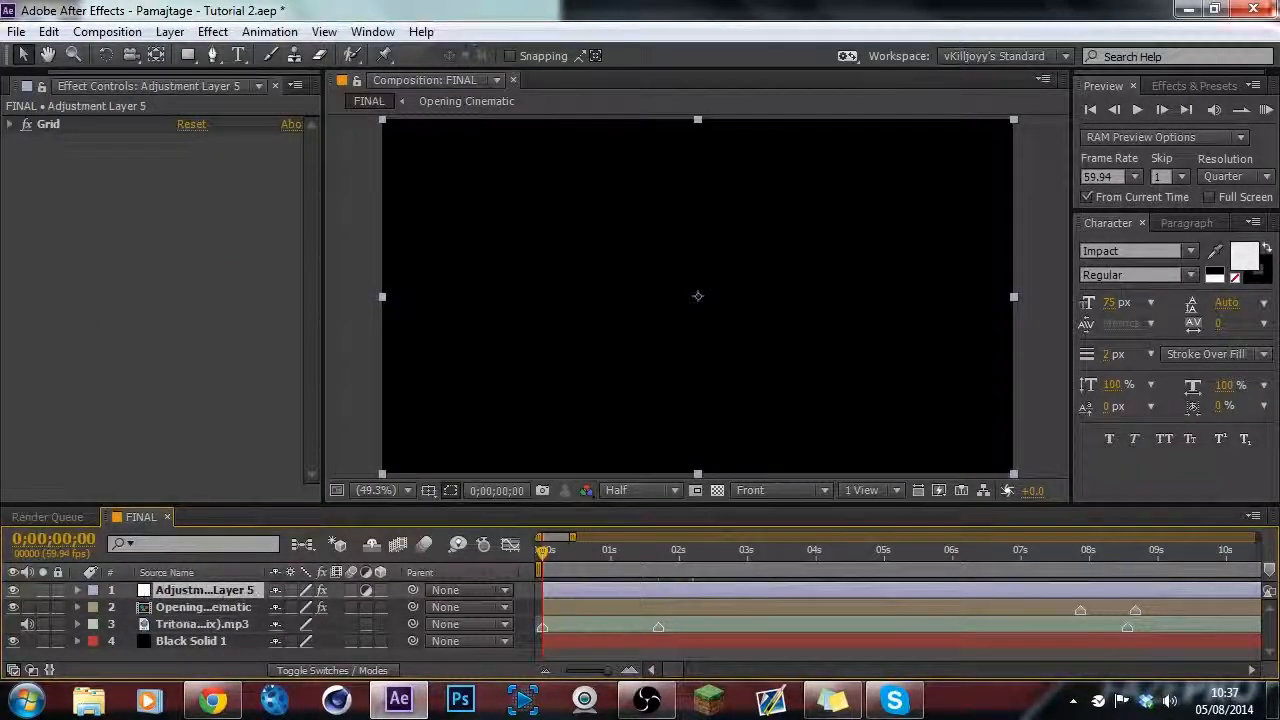
RAM preview the FINAL composition from 0;00;00;00 through the Opening Cinematic, and stop the playback.
left_click(548, 672)
left_click_drag(680, 676, 675, 678)
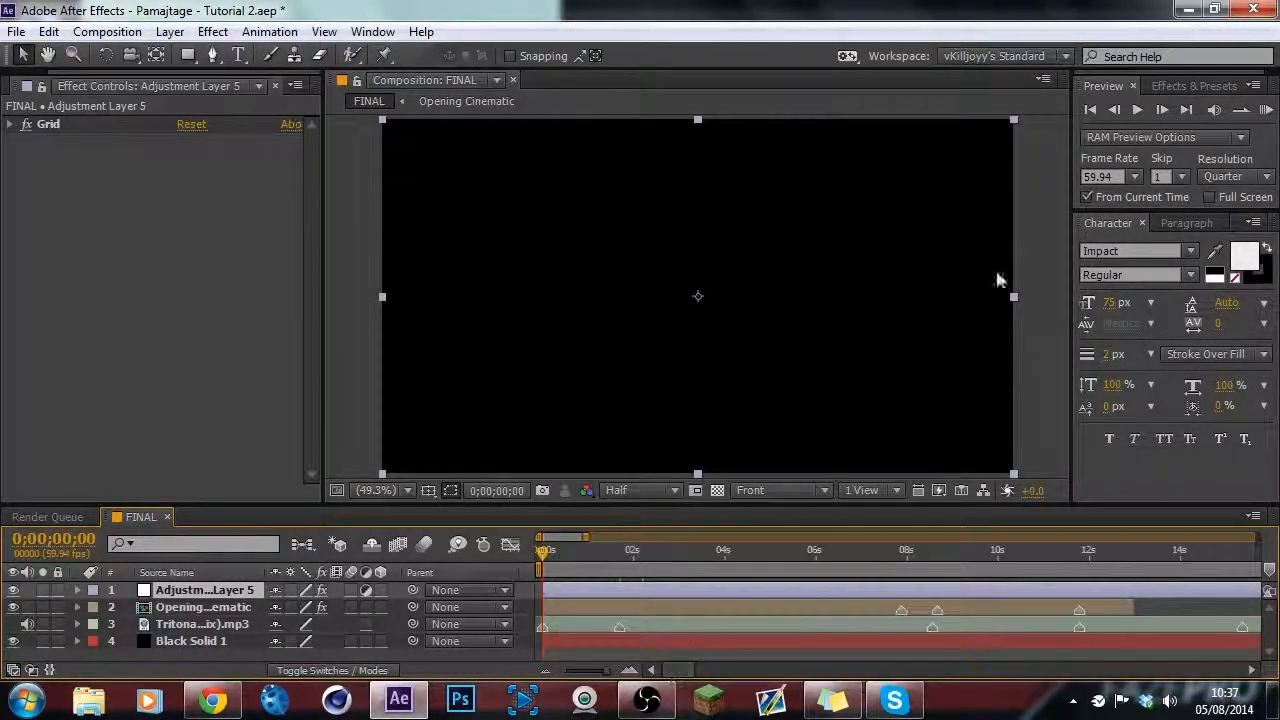
left_click(1250, 114)
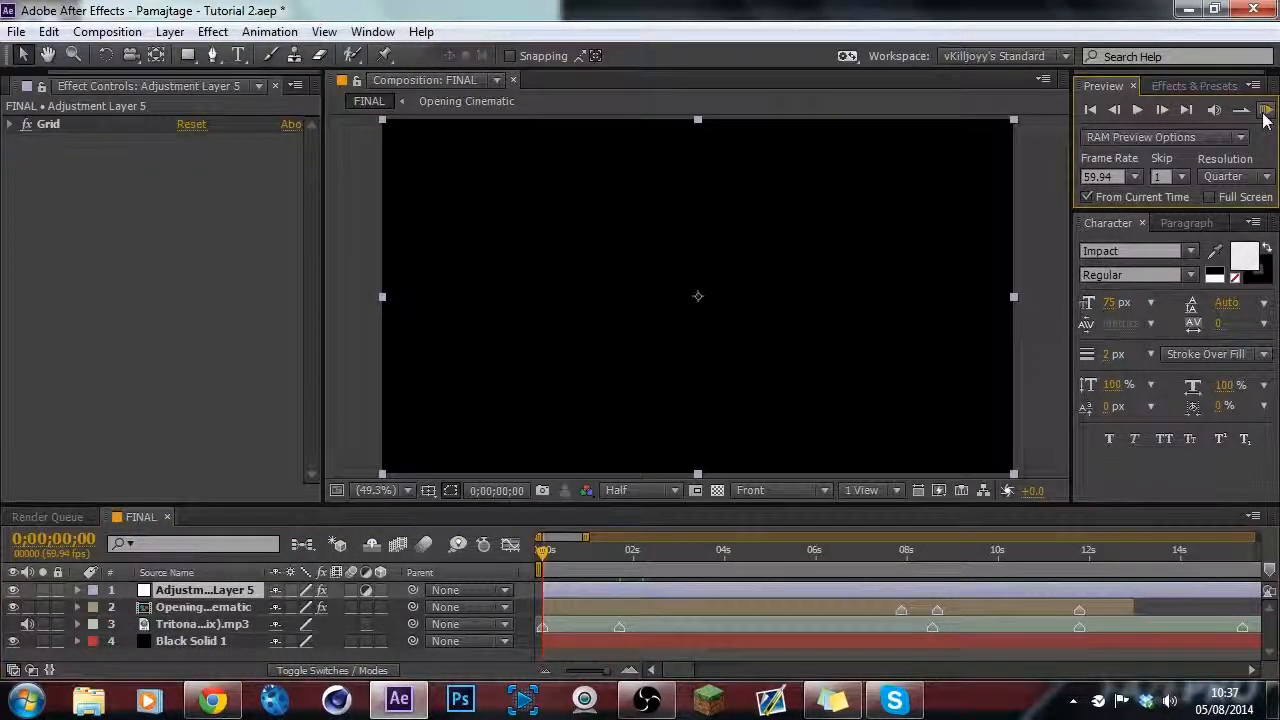
left_click(1264, 113)
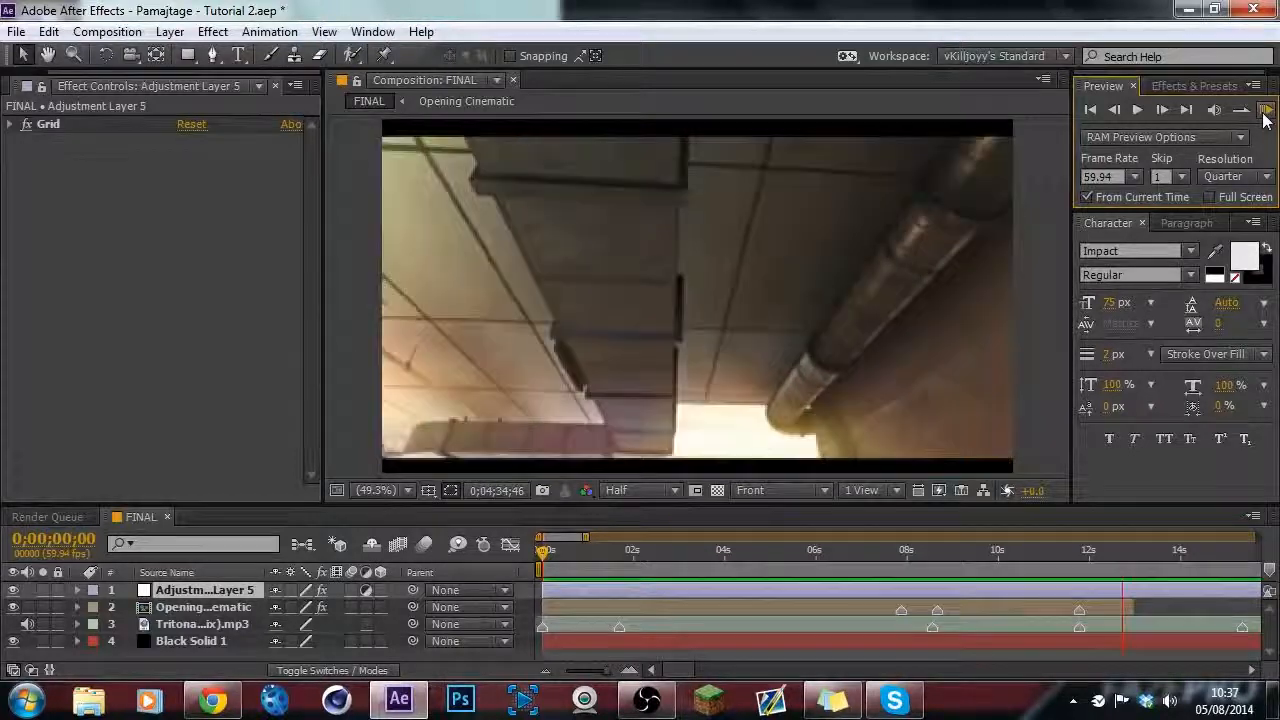
key("space")
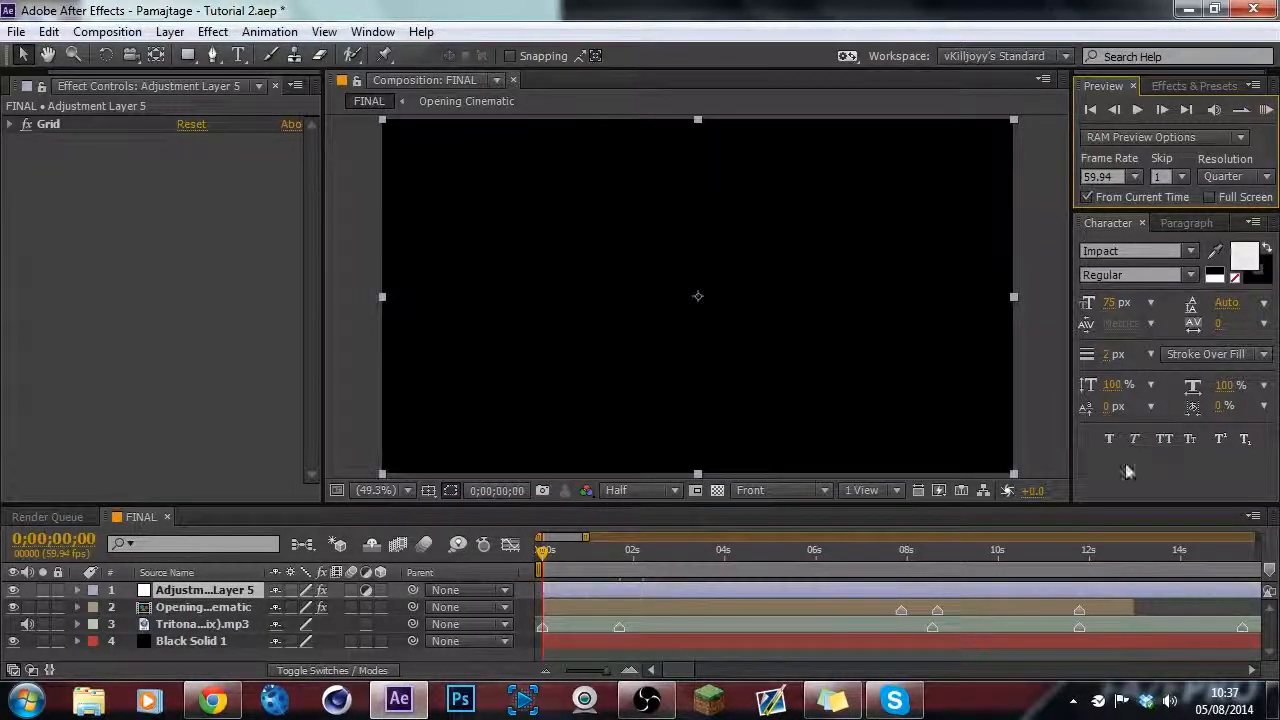
left_click(545, 670)
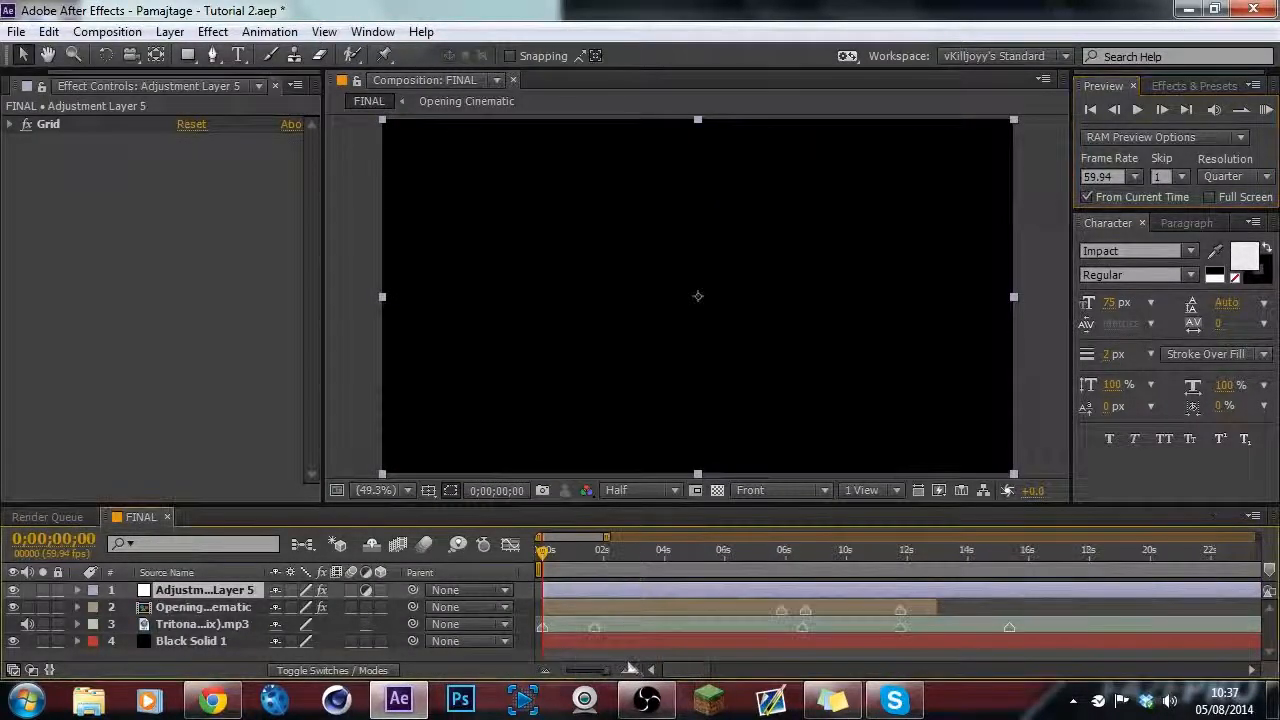
left_click_drag(683, 675, 692, 673)
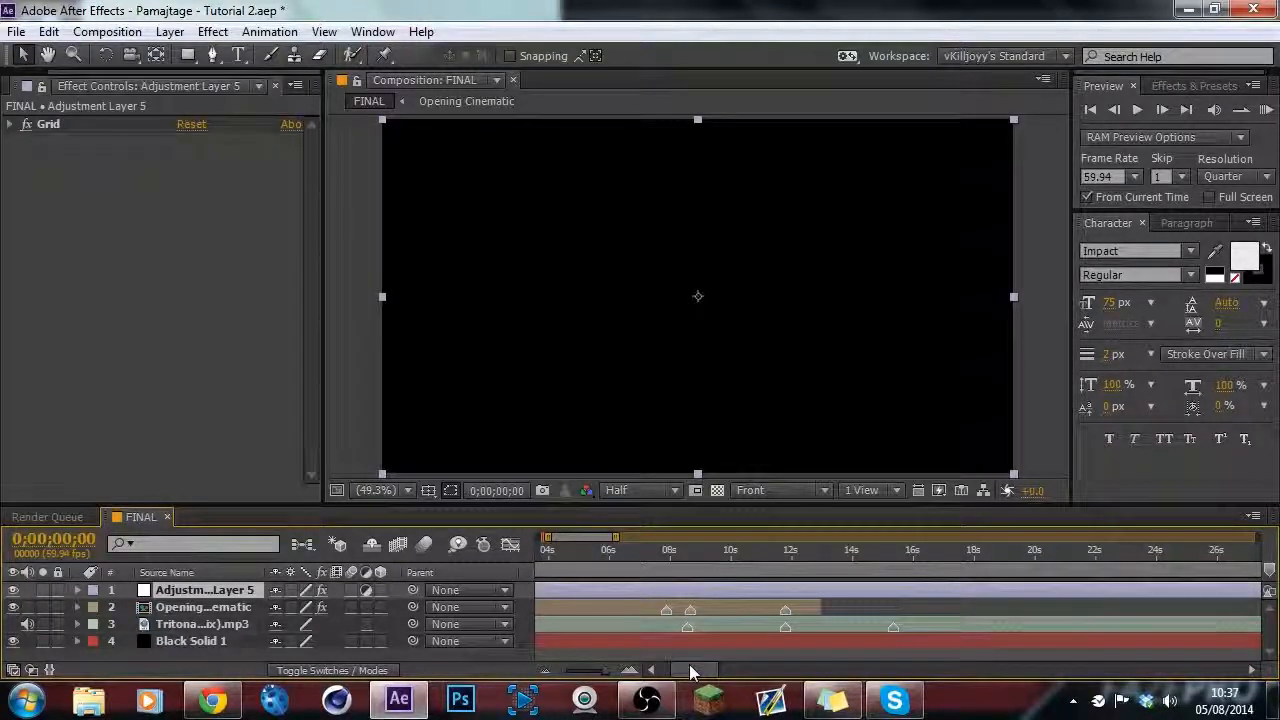
left_click_drag(689, 664, 676, 667)
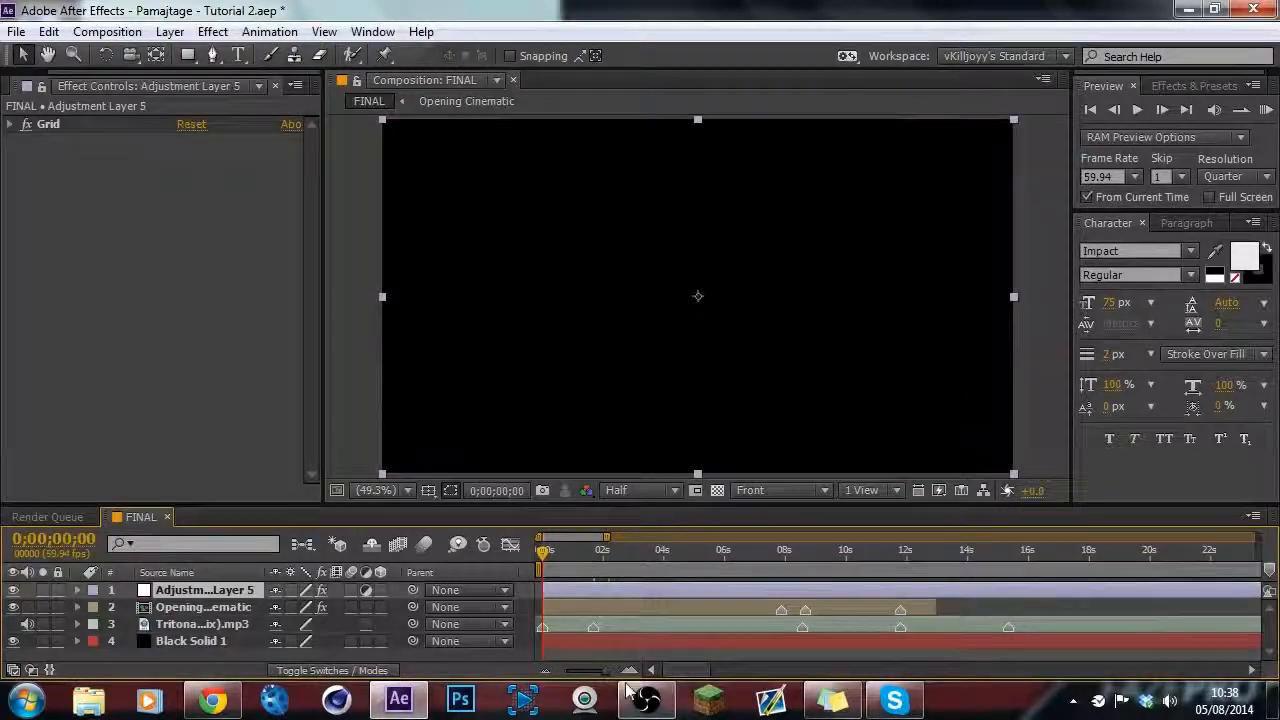
left_click(629, 671)
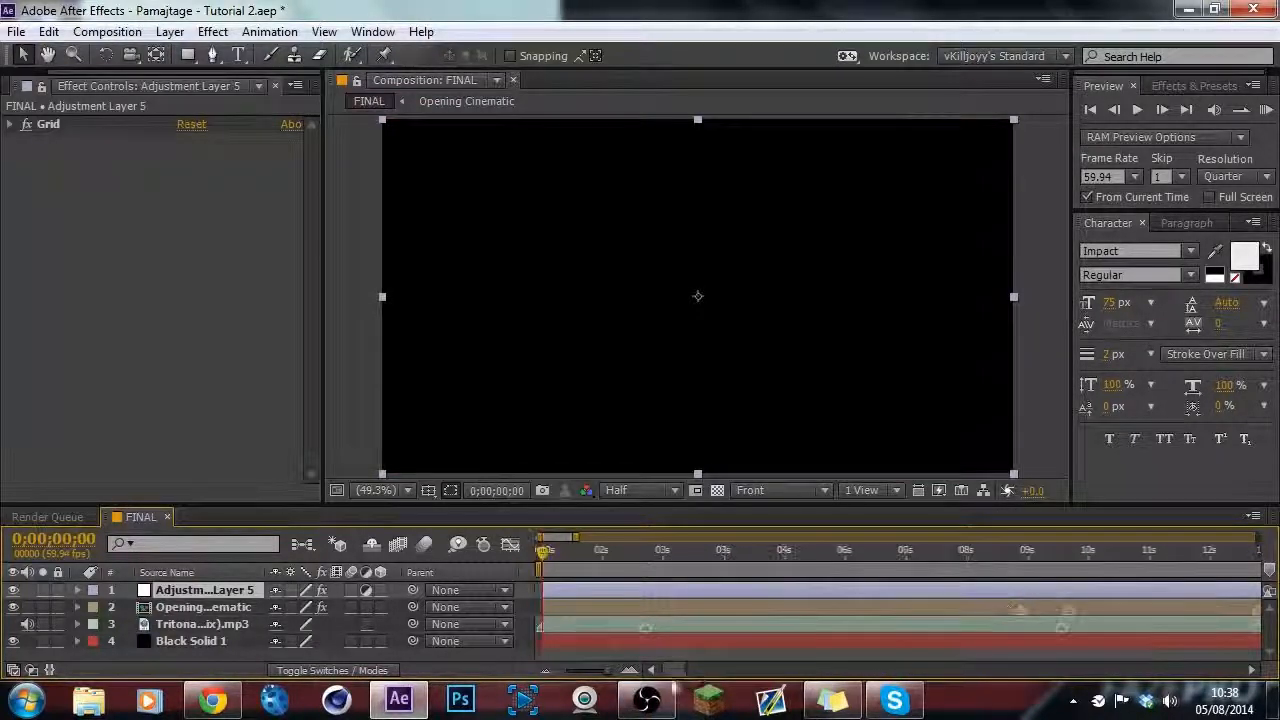
left_click(545, 670)
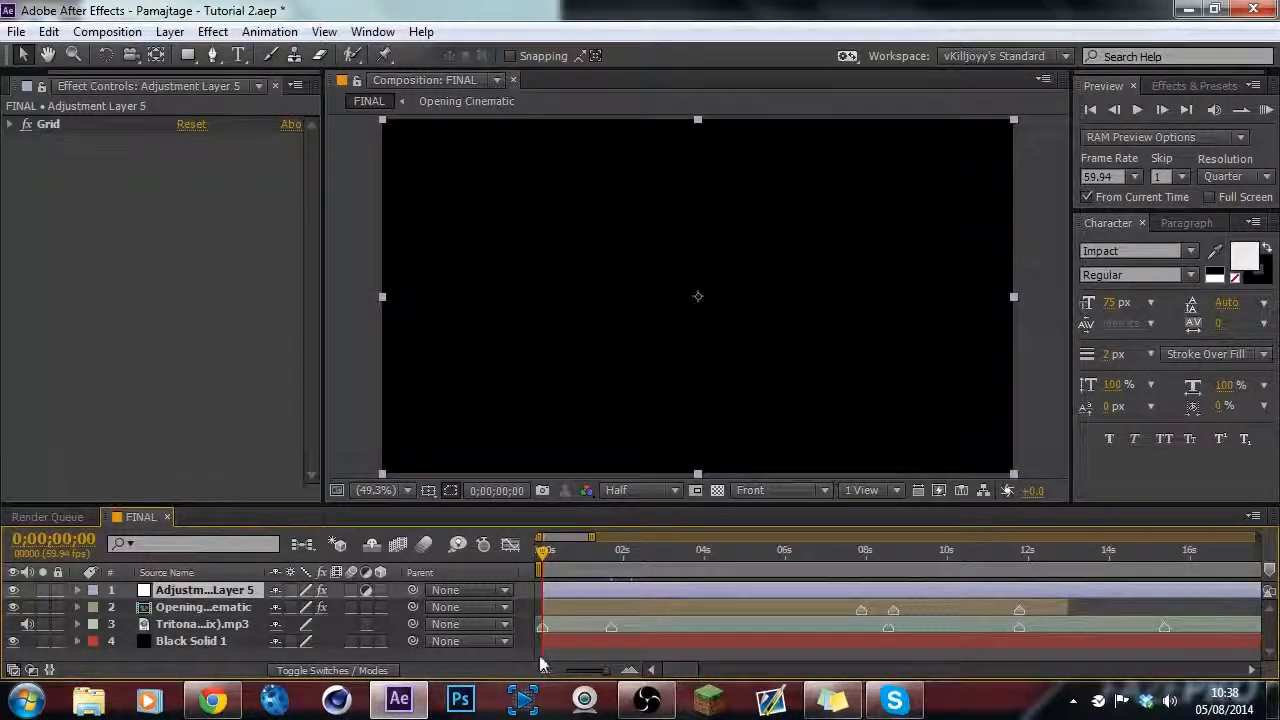